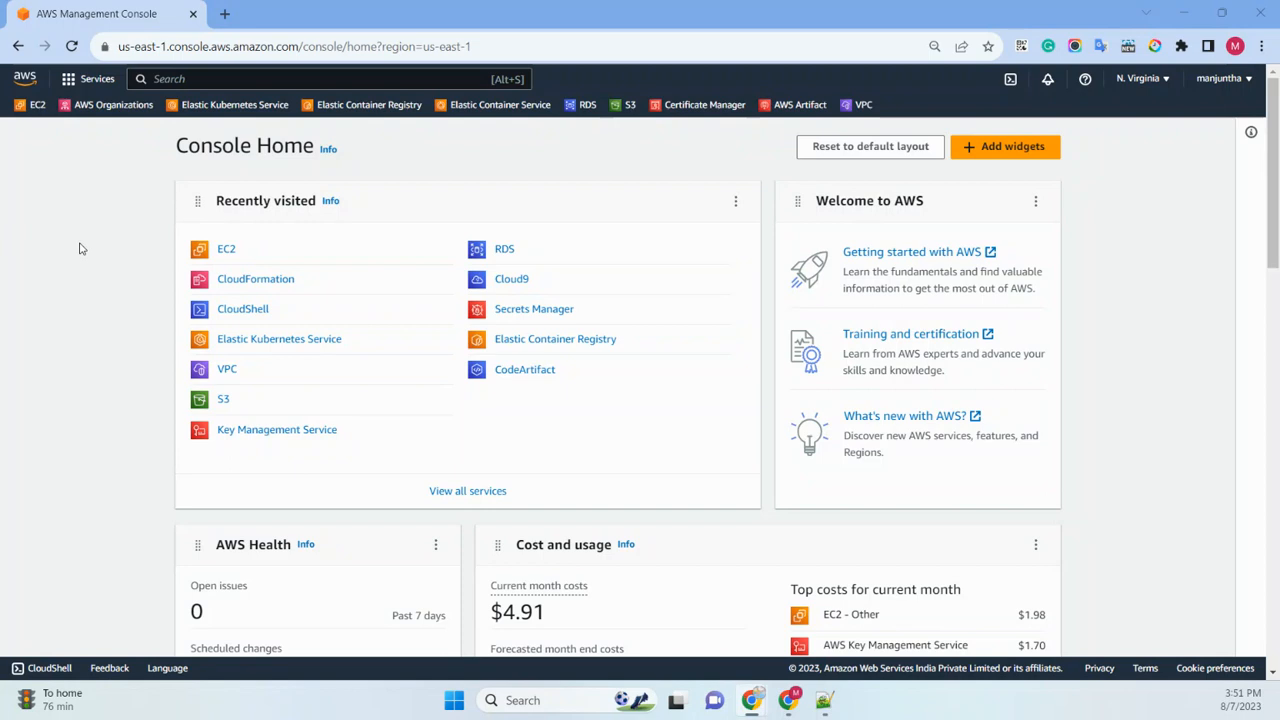
Open the EC2 service and view the Elastic Block Store volumes of the N. Virginia region.
{"action": "left_click", "coordinate": [225, 256]}
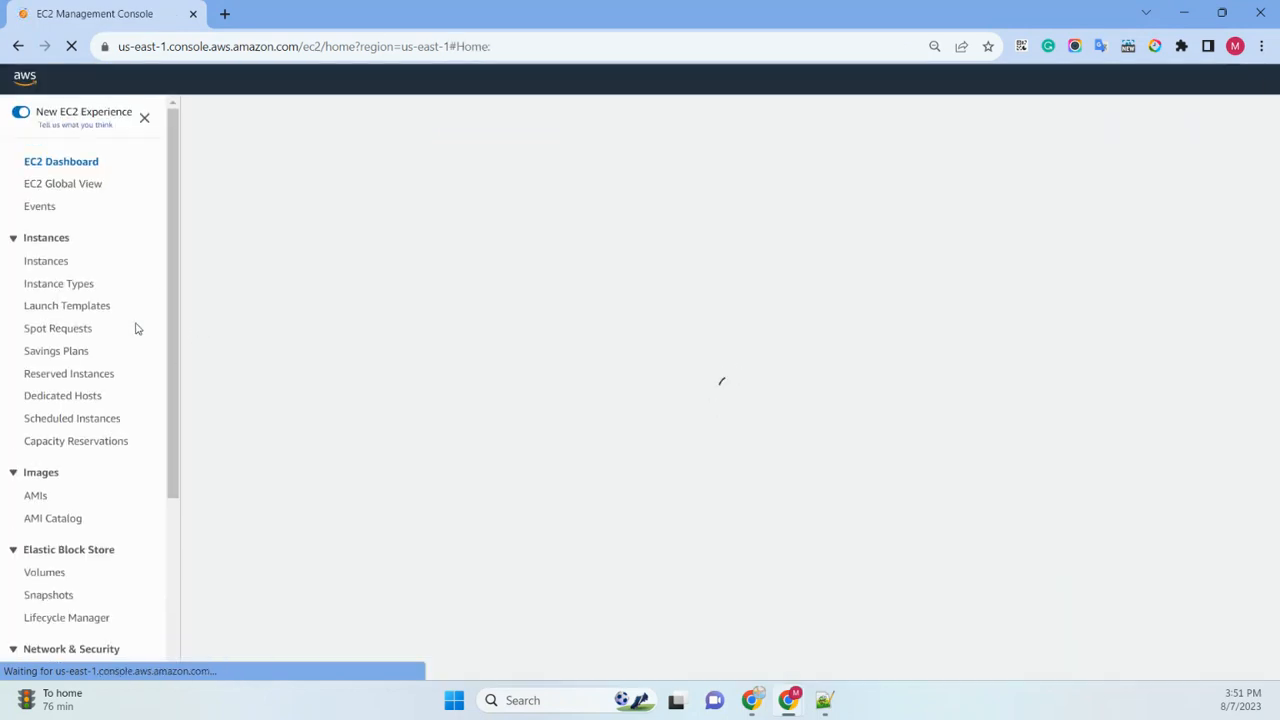
{"action": "scroll", "coordinate": [80, 400], "scroll_direction": "down", "scroll_amount": 3}
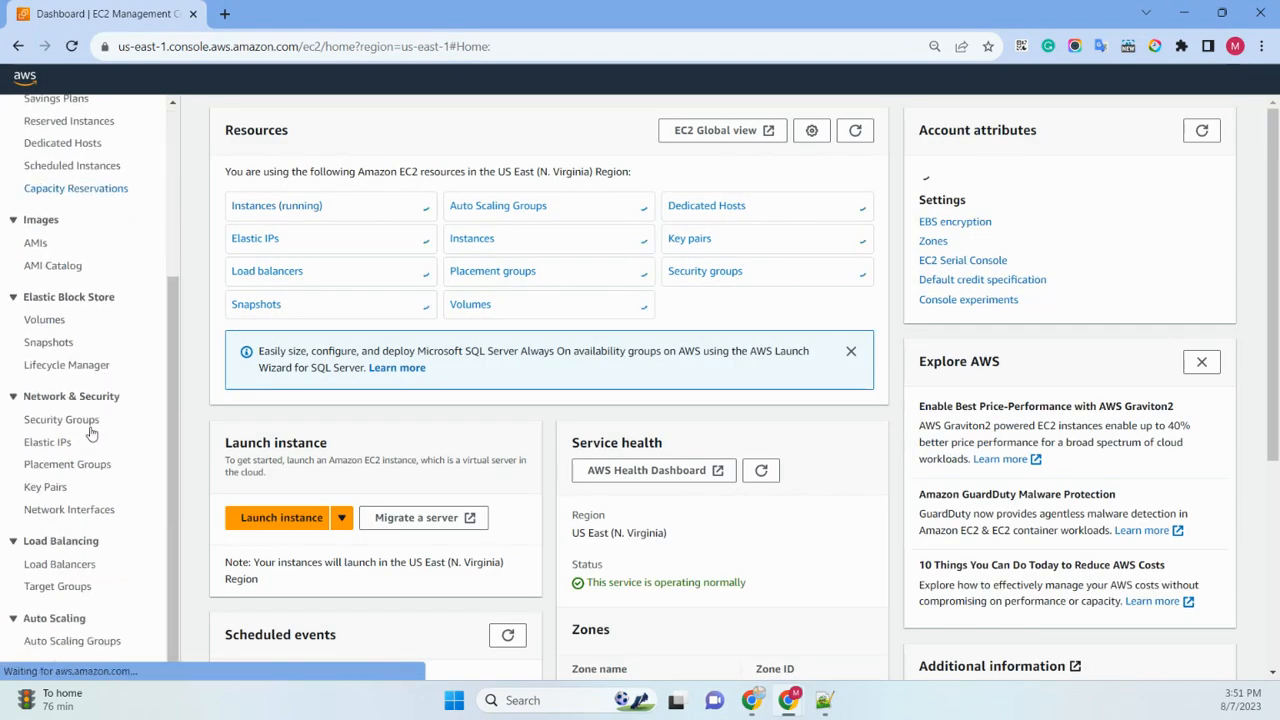
{"action": "left_click", "coordinate": [50, 320]}
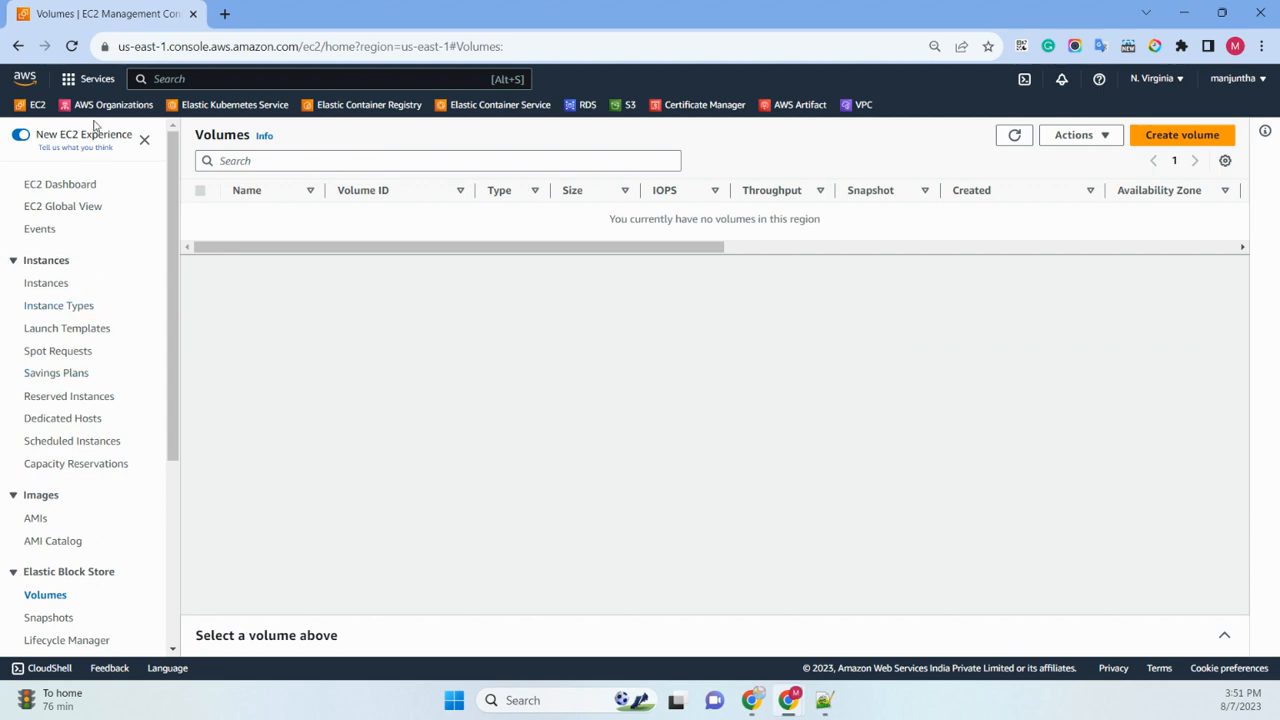
View the EC2 instances list and look through the available EC2 resource categories, from Instances to Auto Scaling.
{"action": "left_click", "coordinate": [50, 285]}
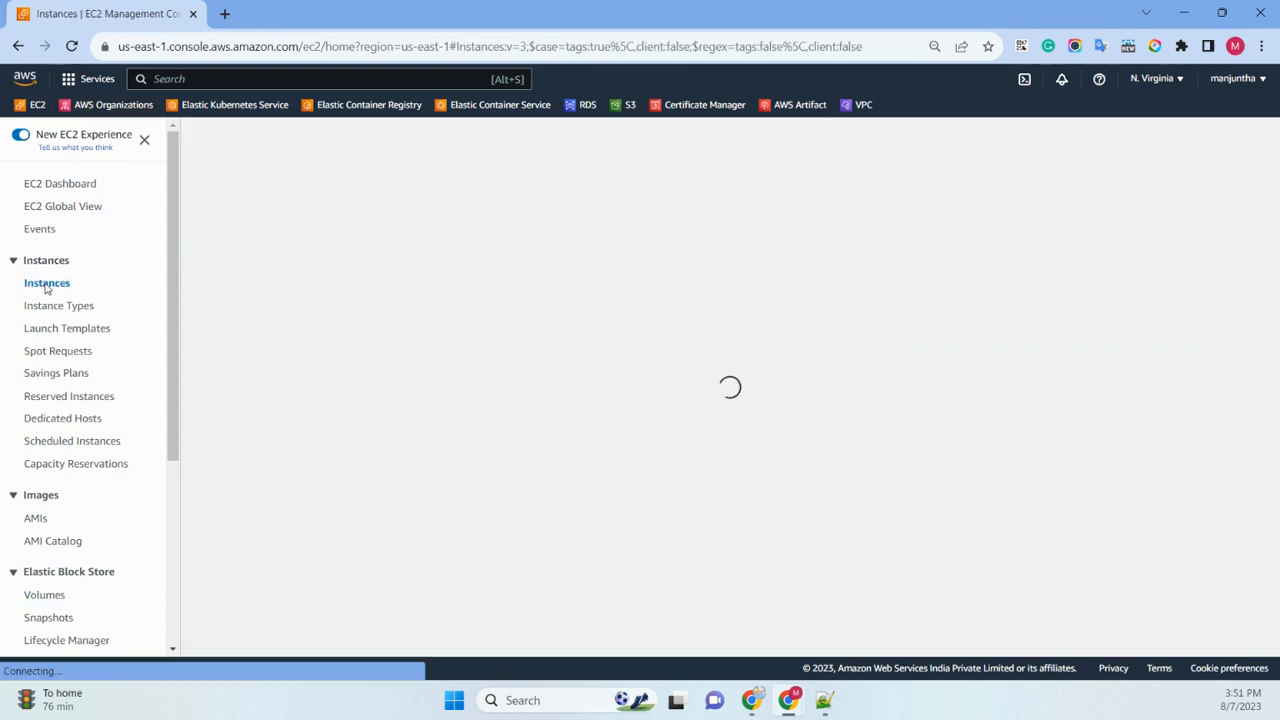
{"action": "scroll", "coordinate": [68, 292], "scroll_direction": "down", "scroll_amount": 3}
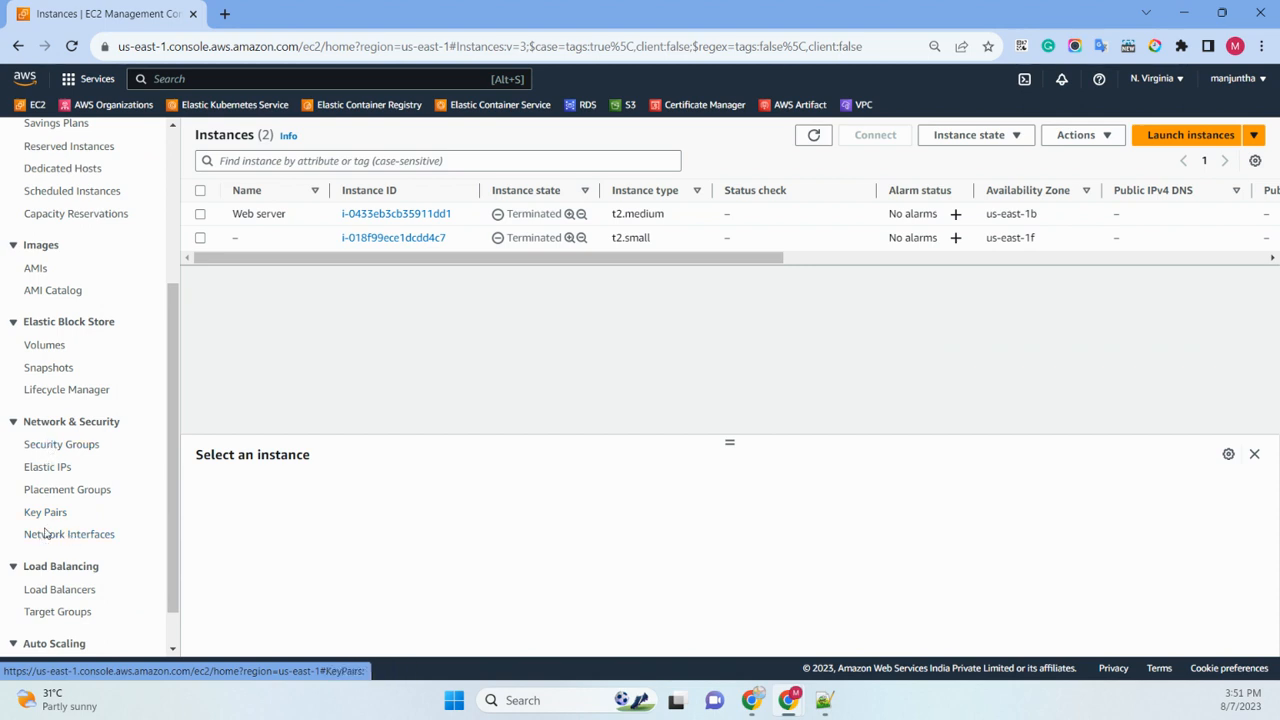
{"action": "scroll", "coordinate": [80, 447], "scroll_direction": "down", "scroll_amount": 1}
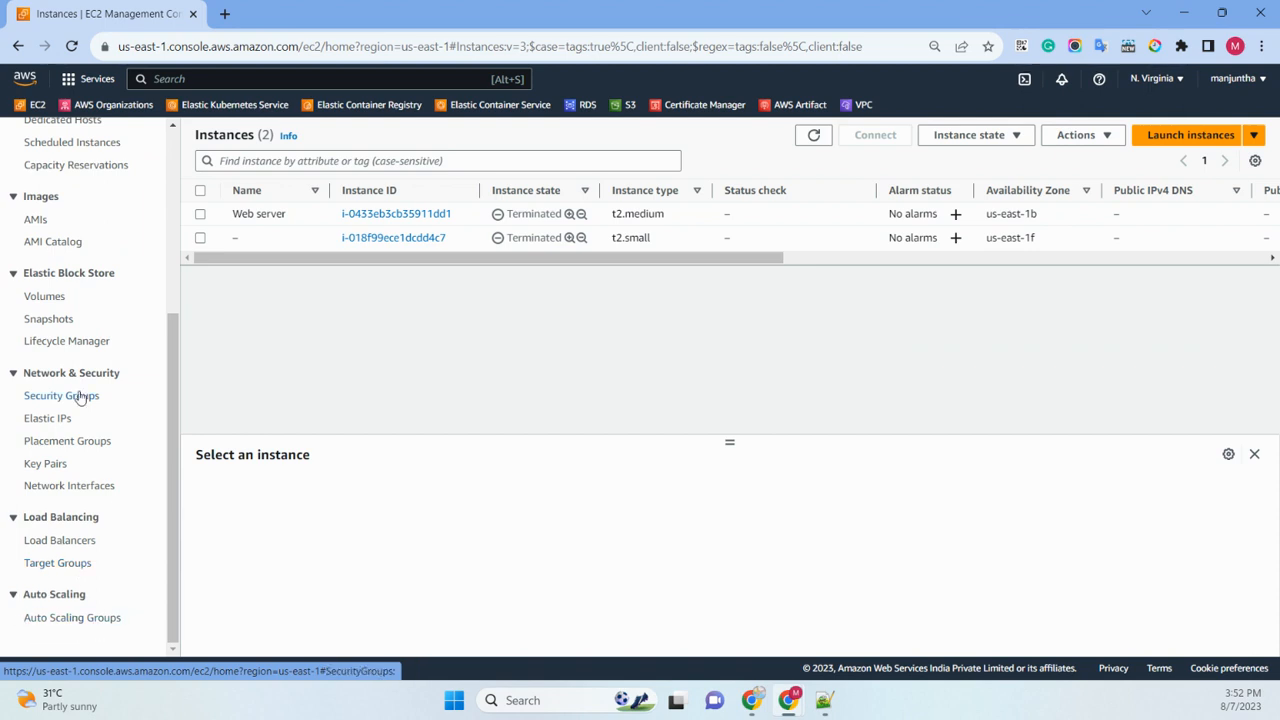
{"action": "scroll", "coordinate": [80, 394], "scroll_direction": "up", "scroll_amount": 3}
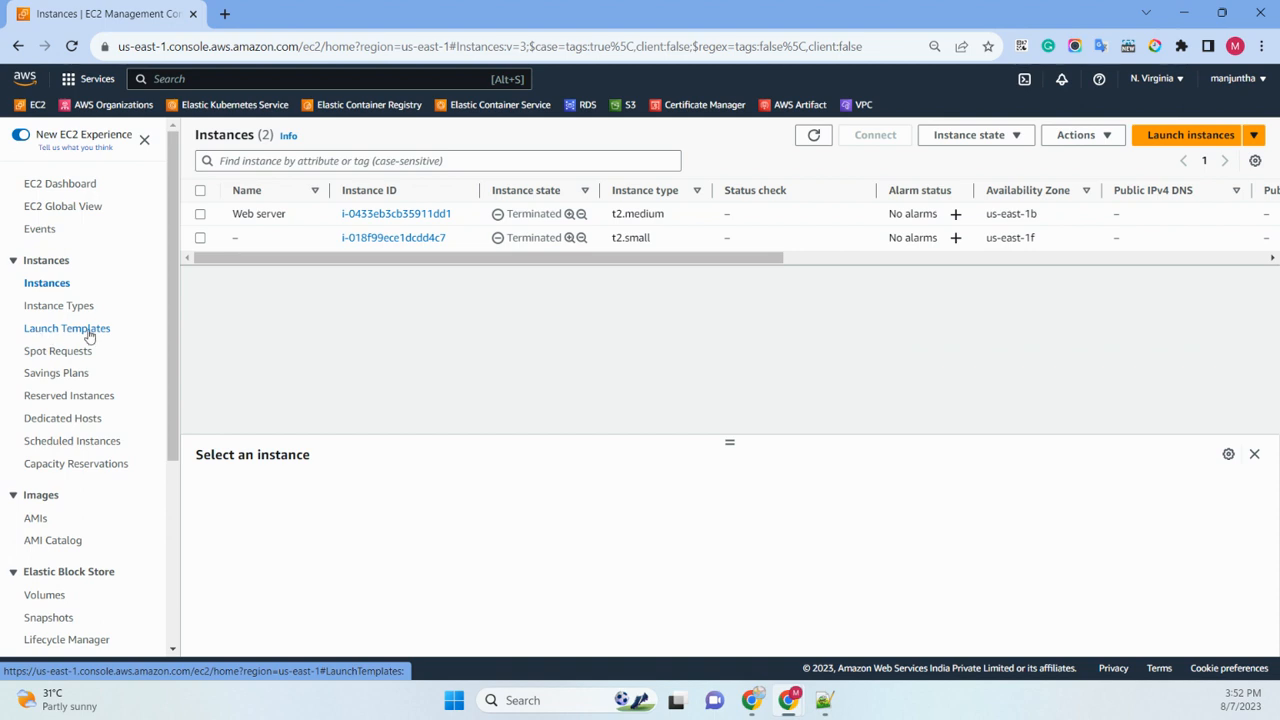
{"action": "scroll", "coordinate": [89, 337], "scroll_direction": "down", "scroll_amount": 3}
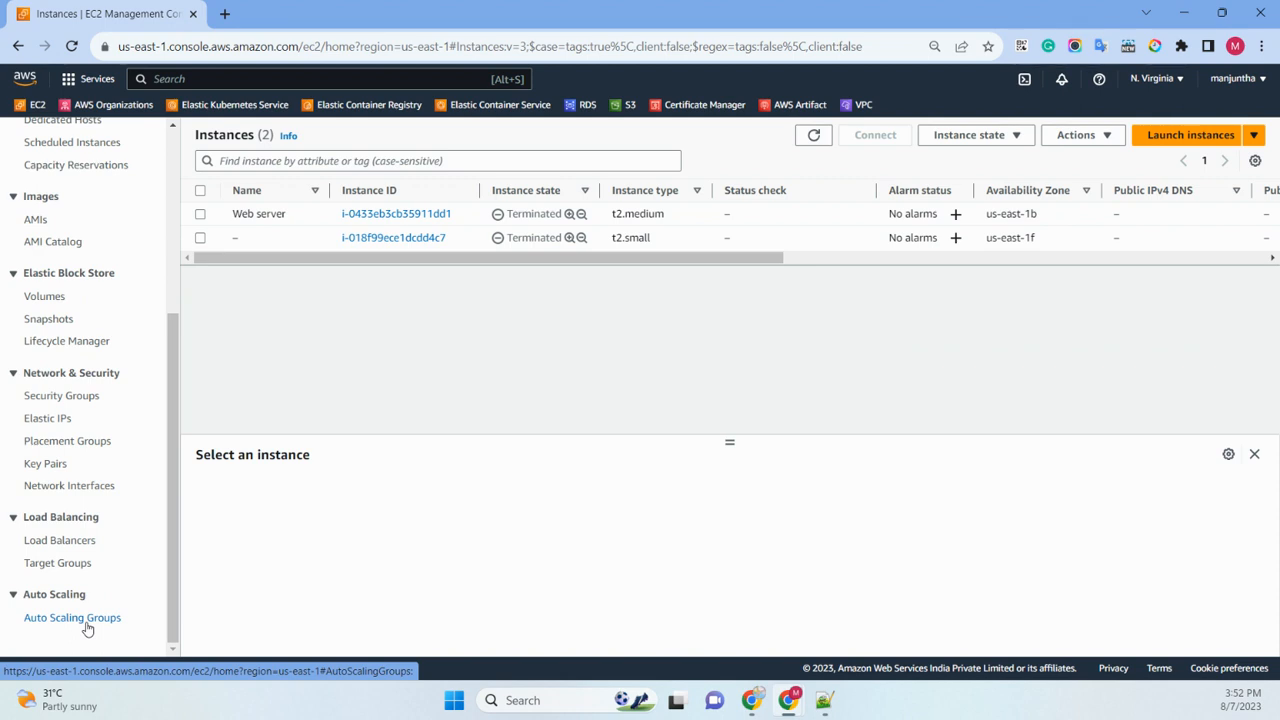
{"action": "scroll", "coordinate": [95, 468], "scroll_direction": "up", "scroll_amount": 1}
{"action": "scroll", "coordinate": [94, 465], "scroll_direction": "up", "scroll_amount": 3}
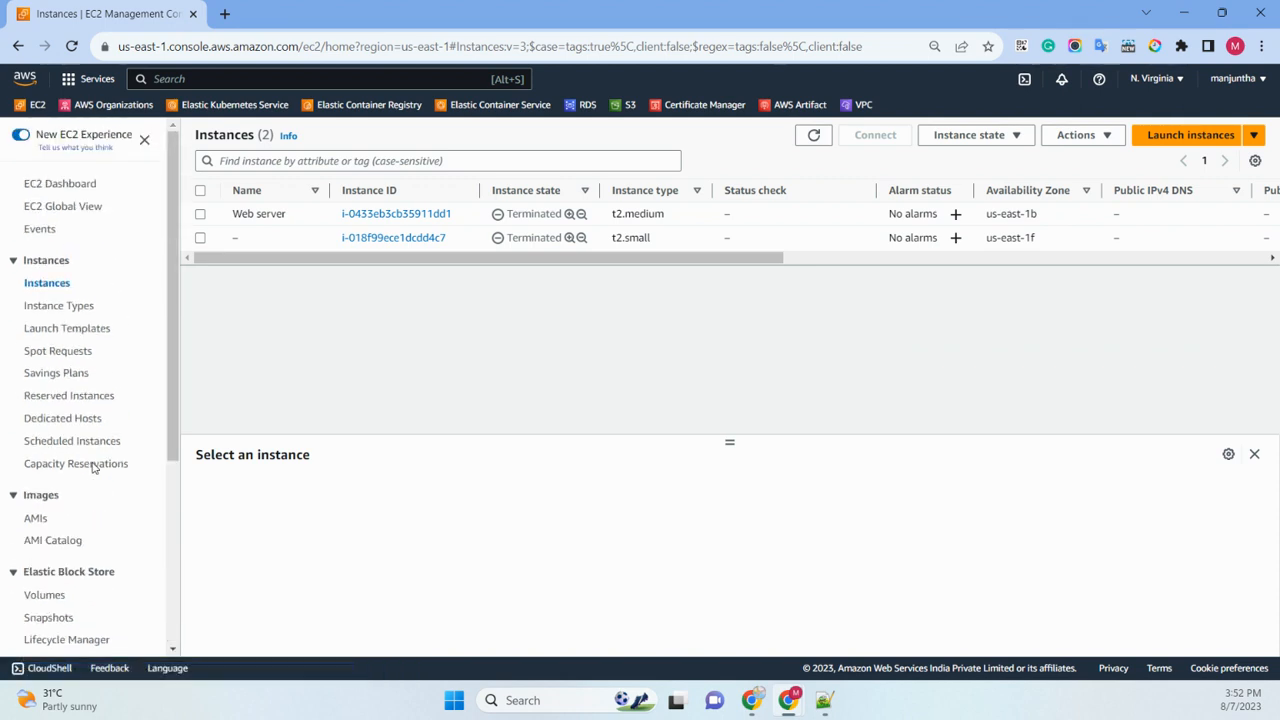
Begin launching a new EC2 instance from the instances list and name it webserver.
{"action": "left_click", "coordinate": [46, 284]}
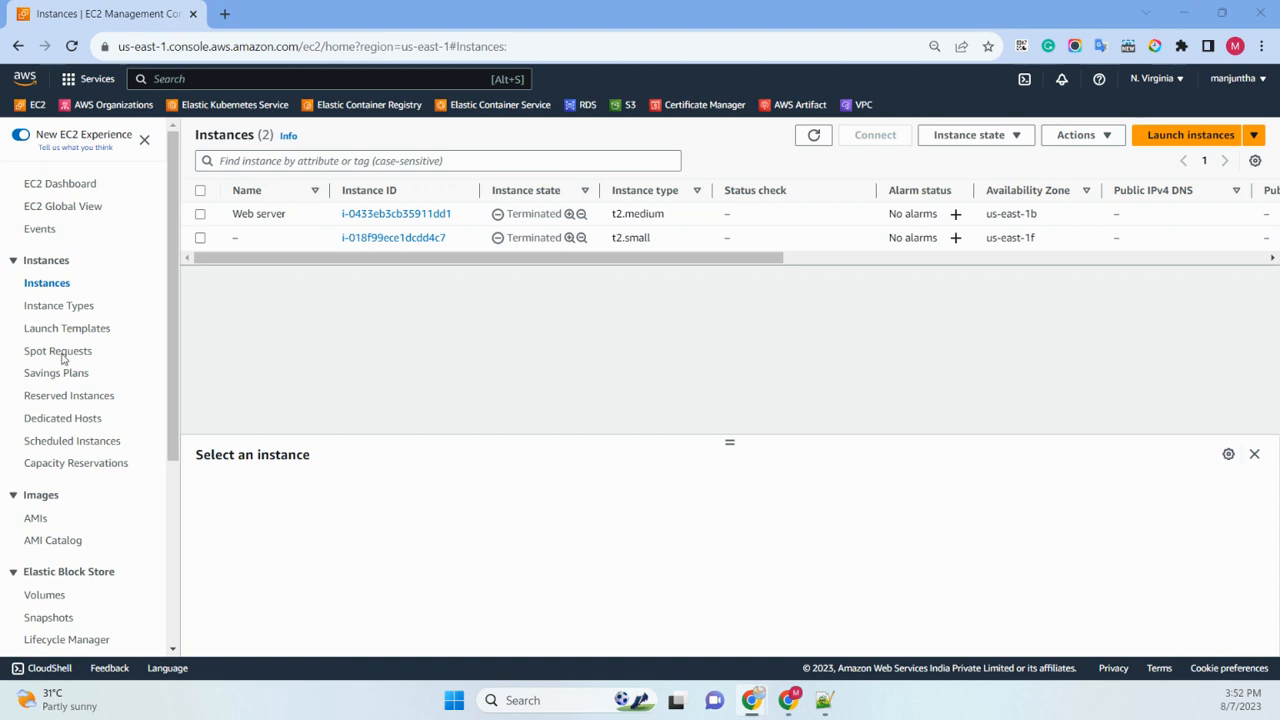
{"action": "left_click", "coordinate": [1185, 135]}
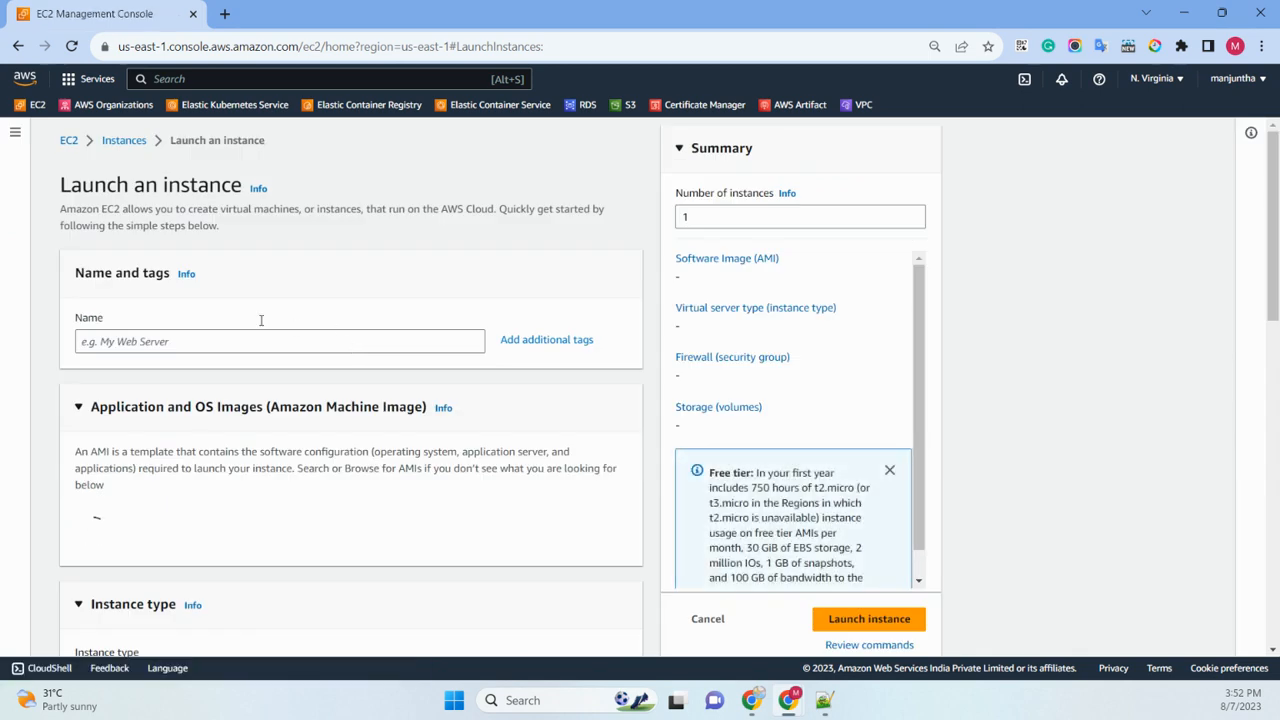
{"action": "left_click", "coordinate": [150, 341]}
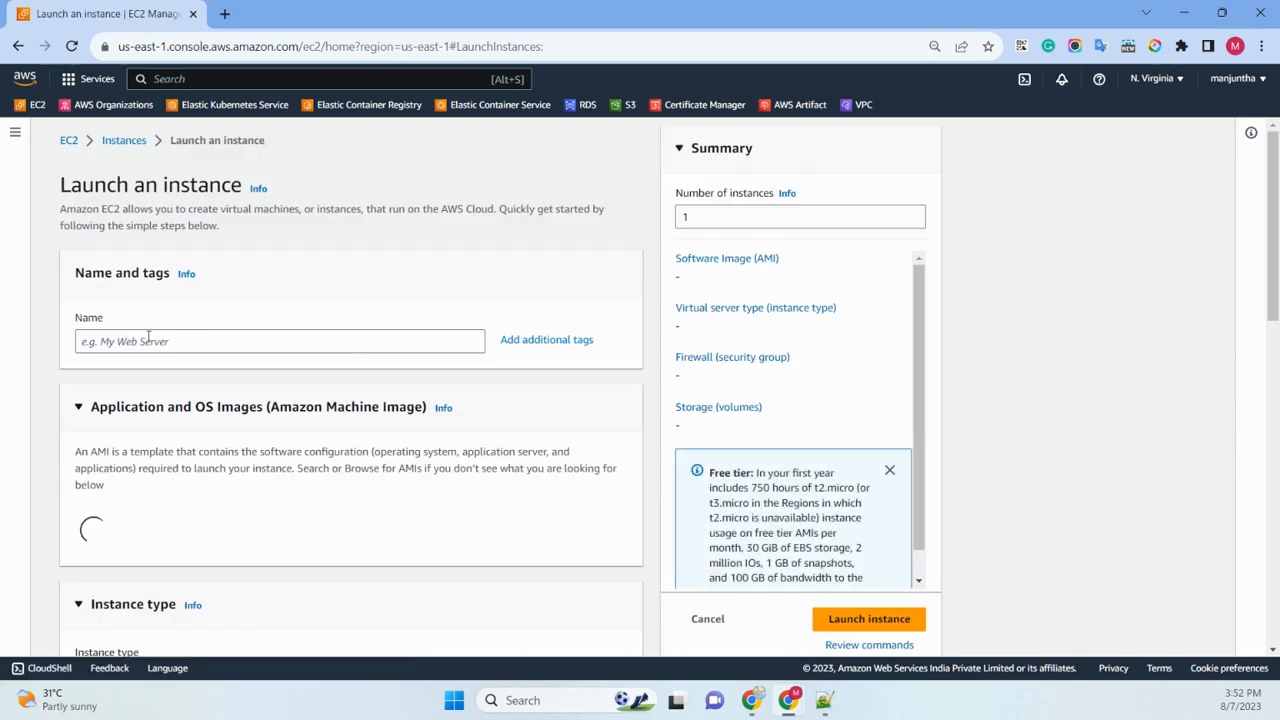
{"action": "type", "text": "webs"}
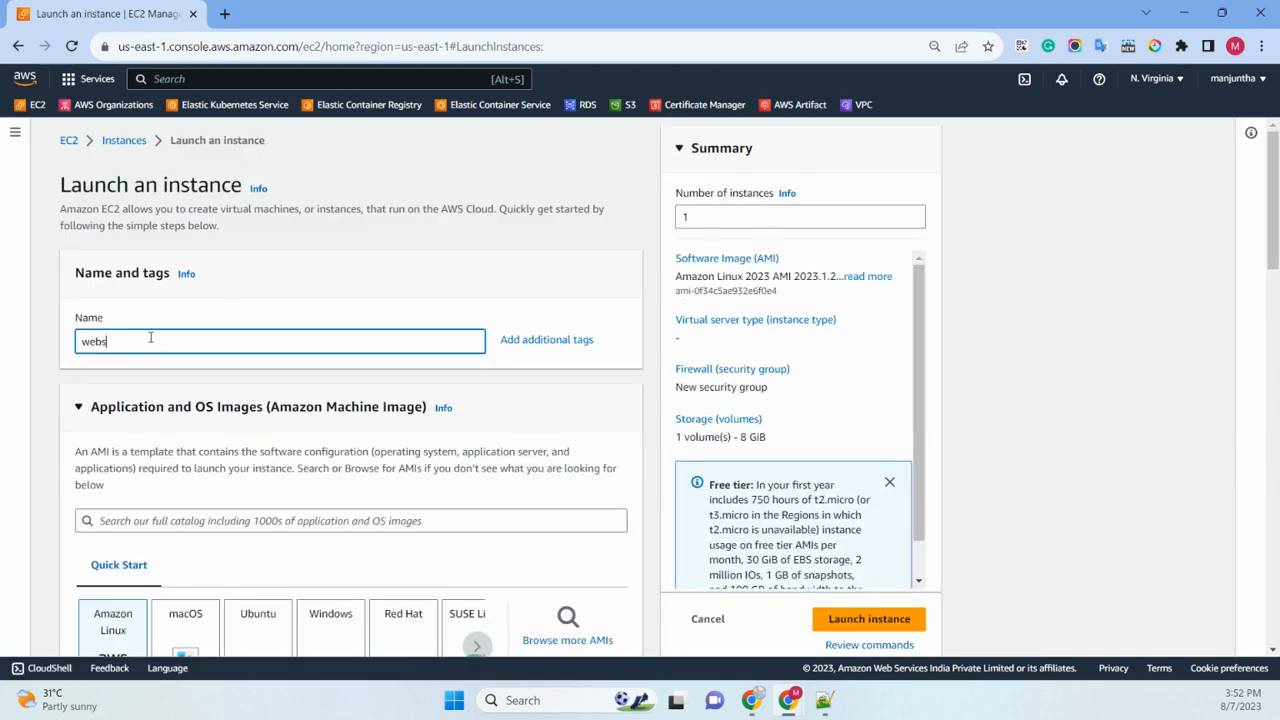
{"action": "type", "text": "erver"}
Keep the Amazon Linux 2023 AMI and set the instance type to t2.medium.
{"action": "scroll", "coordinate": [358, 256], "scroll_direction": "down", "scroll_amount": 4}
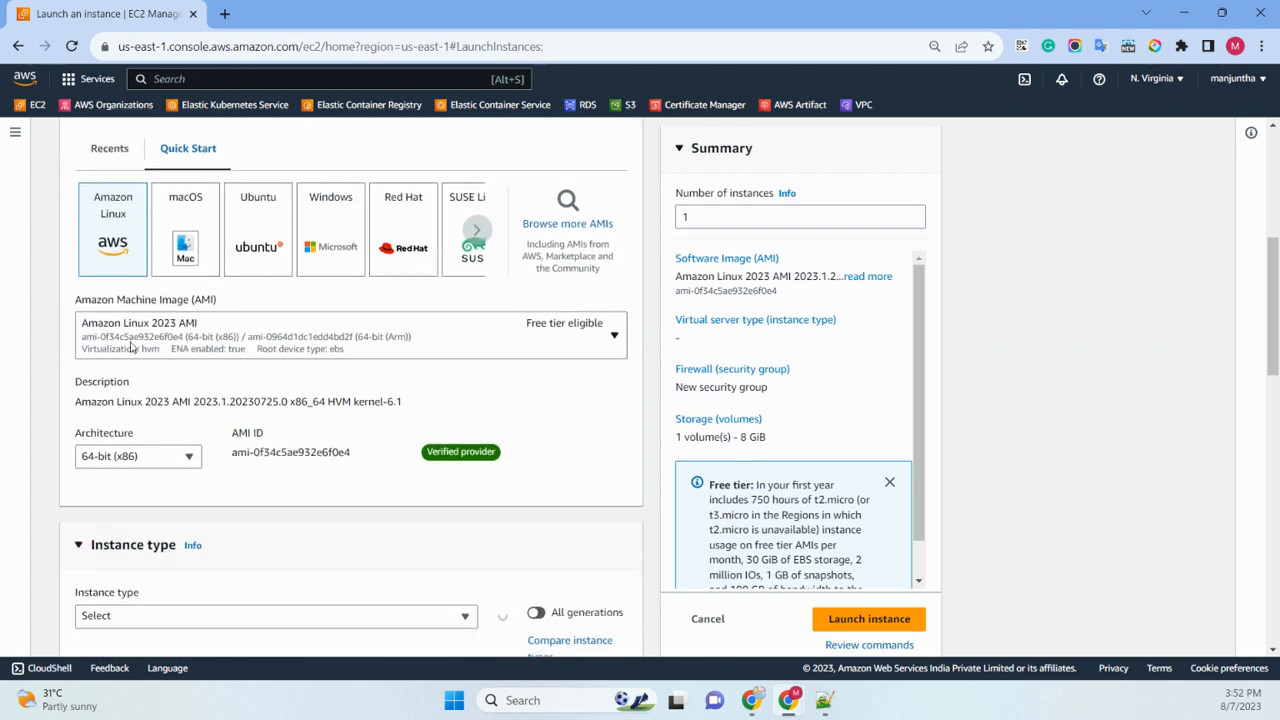
{"action": "scroll", "coordinate": [203, 338], "scroll_direction": "down", "scroll_amount": 2}
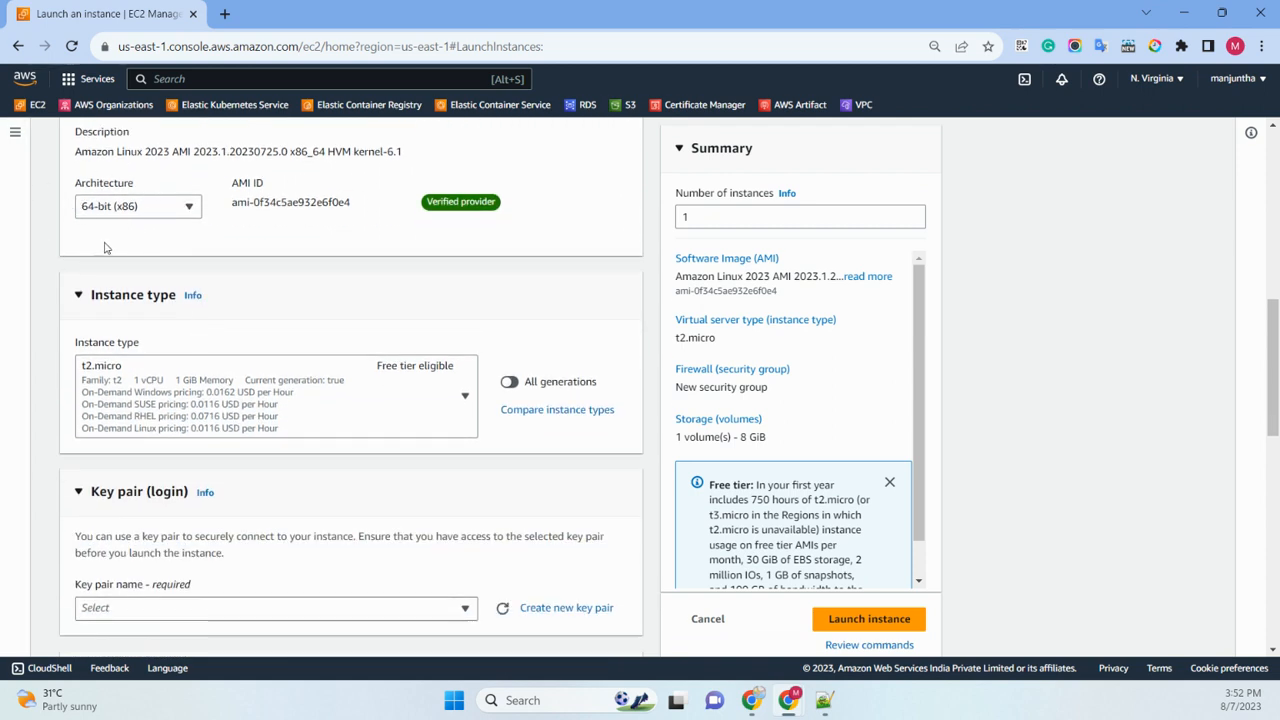
{"action": "scroll", "coordinate": [108, 248], "scroll_direction": "down", "scroll_amount": 2}
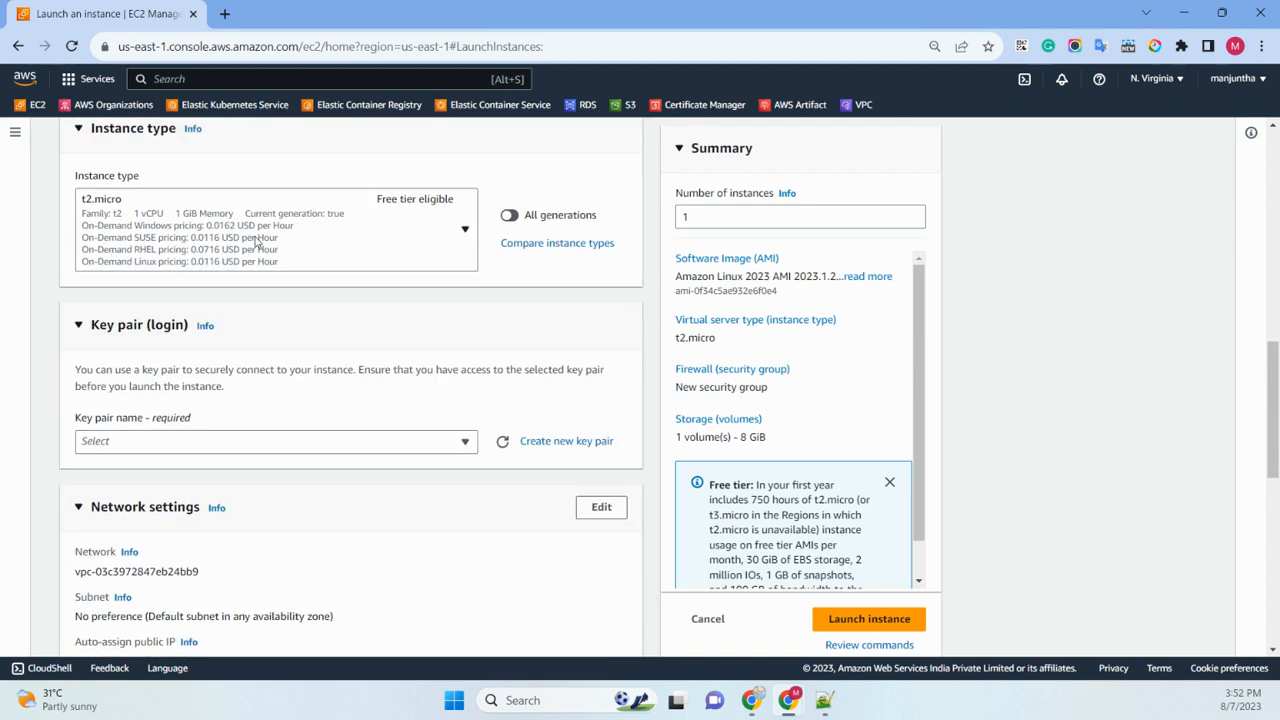
{"action": "left_click", "coordinate": [257, 241]}
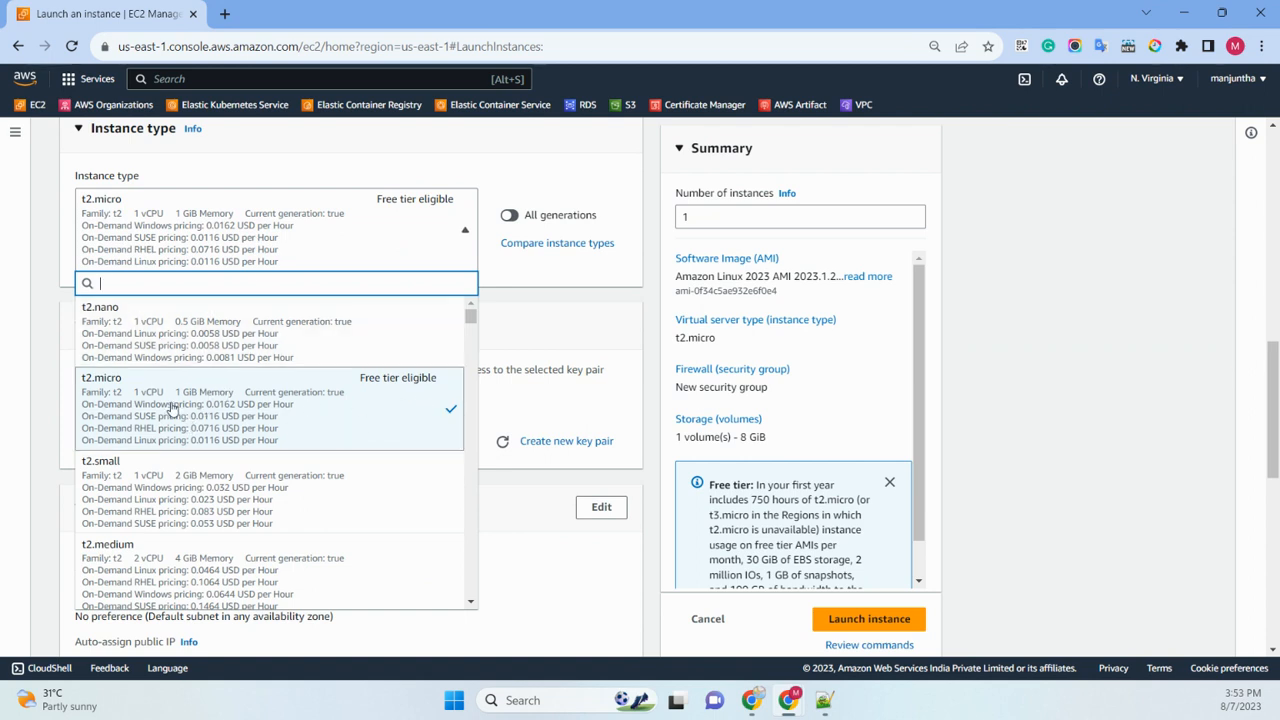
{"action": "left_click", "coordinate": [153, 548]}
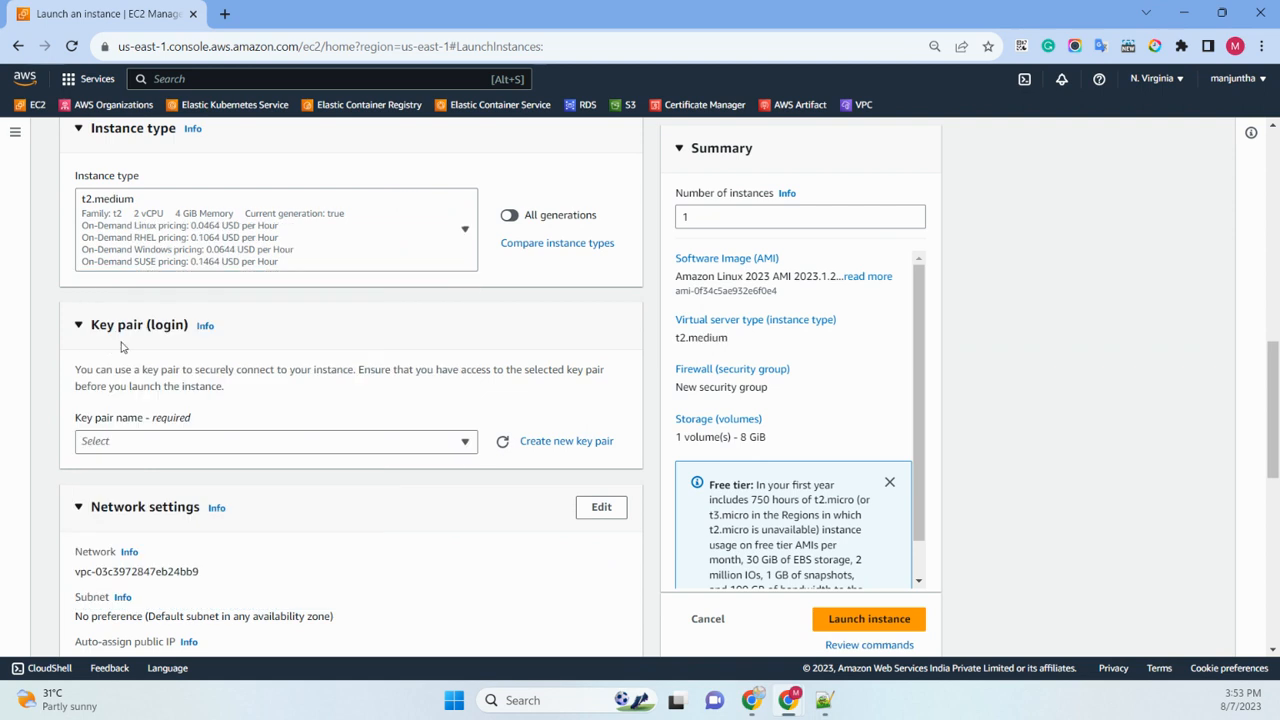
Create a new RSA key pair named webserver in .pem format for logging in to the instance.
{"action": "scroll", "coordinate": [60, 292], "scroll_direction": "down", "scroll_amount": 2}
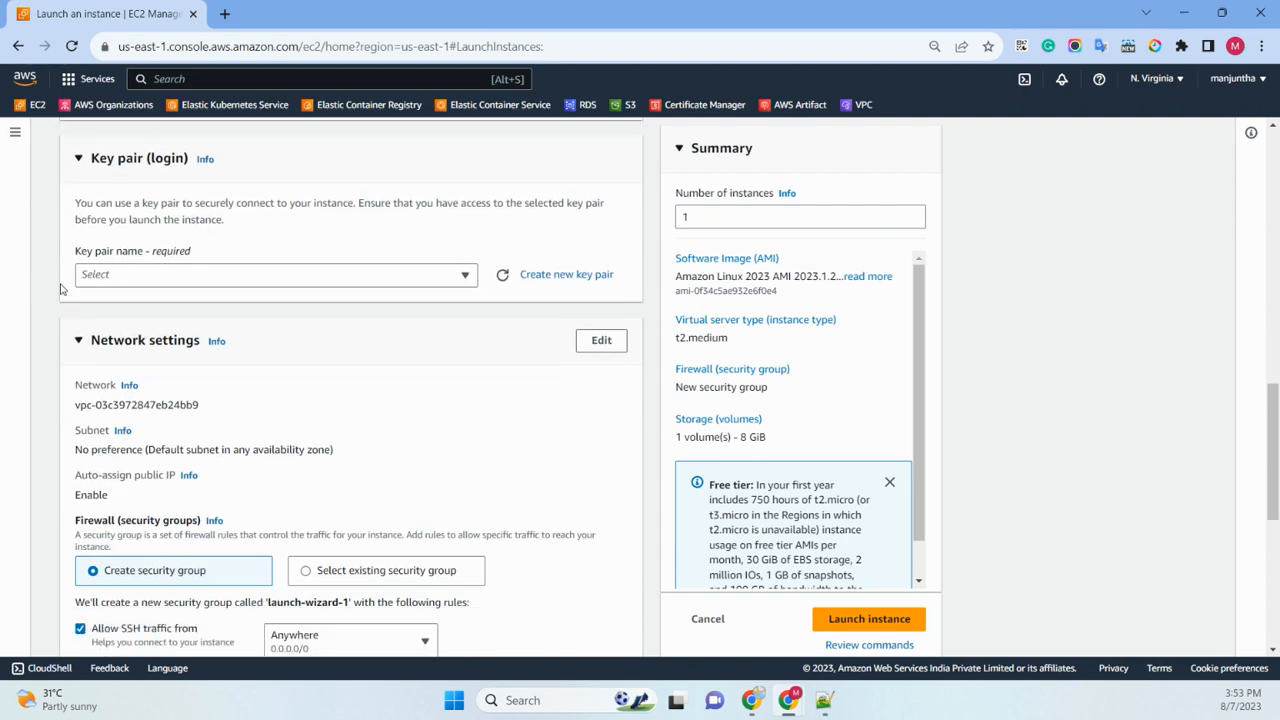
{"action": "left_click", "coordinate": [192, 280]}
{"action": "left_click", "coordinate": [538, 275]}
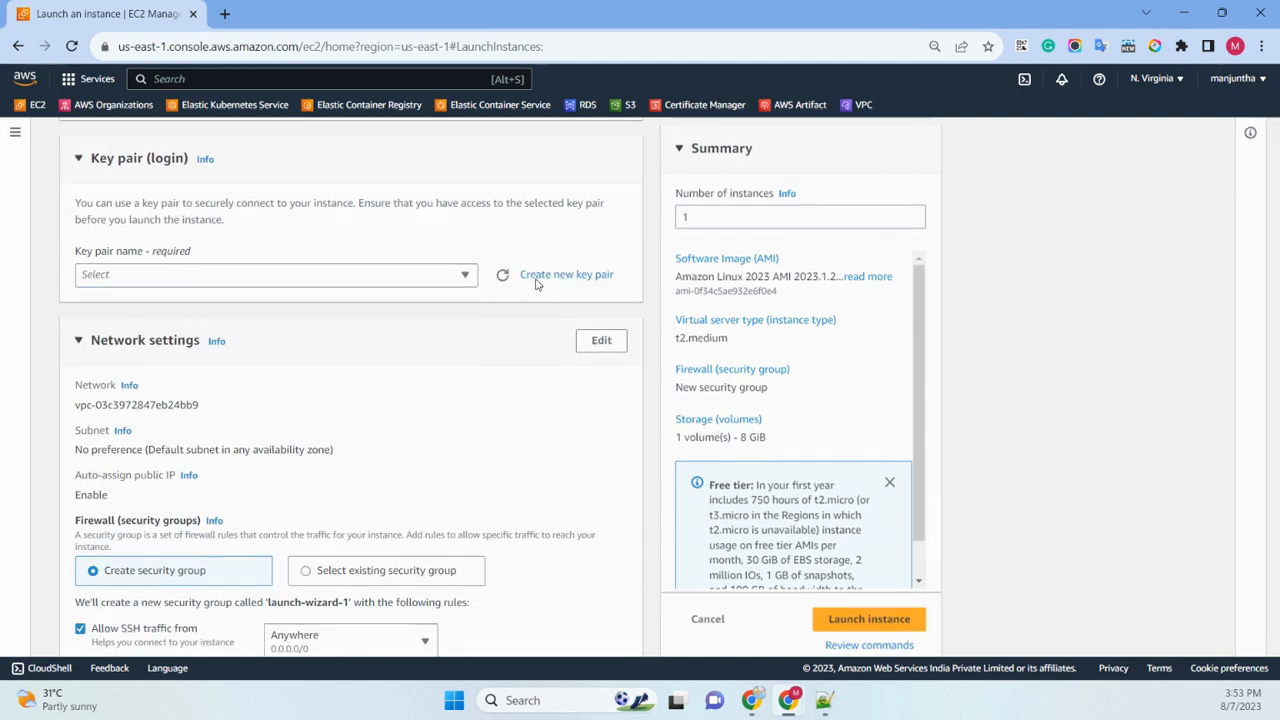
{"action": "left_click", "coordinate": [521, 263]}
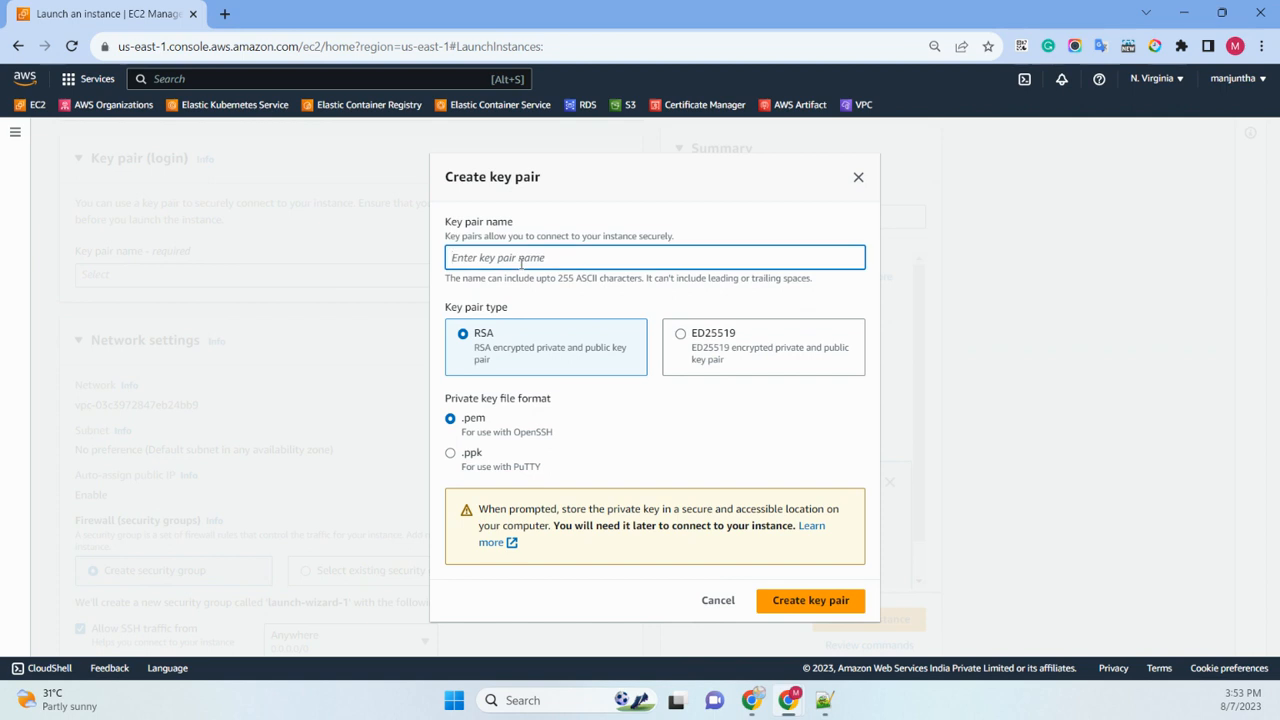
{"action": "type", "text": "webserver"}
{"action": "left_click", "coordinate": [797, 602]}
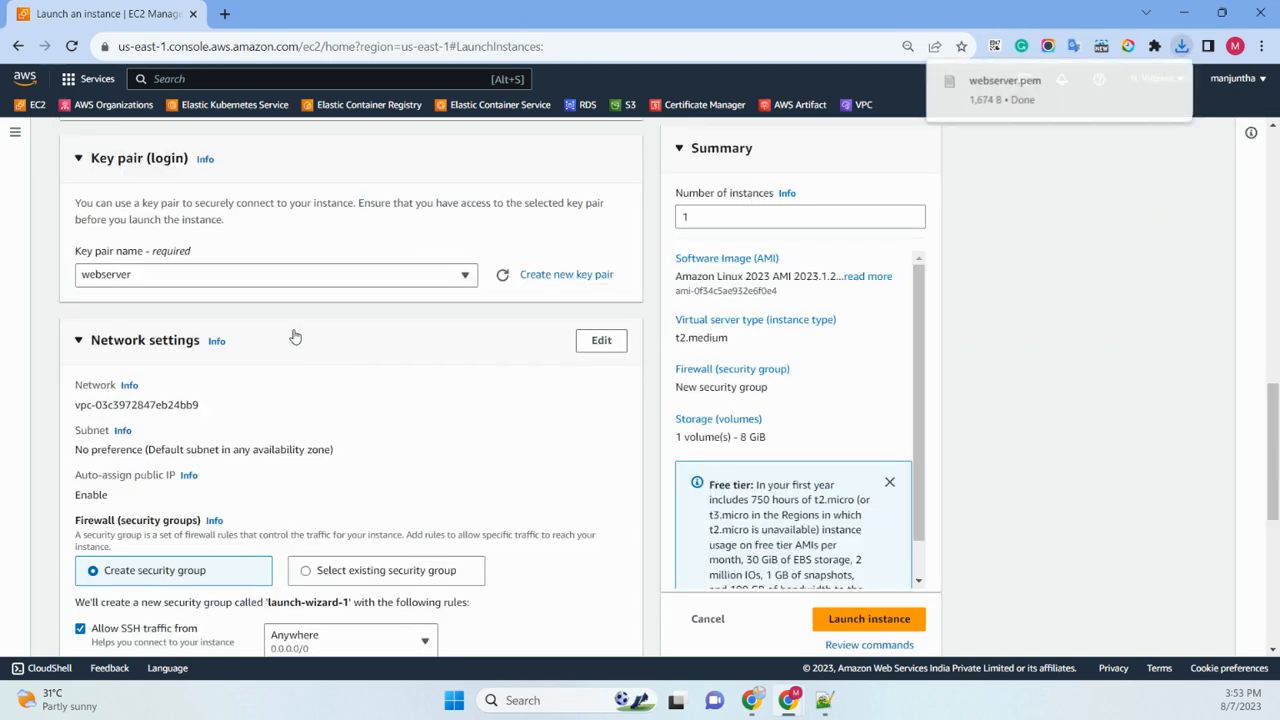
Dismiss the browser's downloads notice and review the VPC, subnet and auto-assign public IP in the network settings.
{"action": "scroll", "coordinate": [260, 326], "scroll_direction": "down", "scroll_amount": 3}
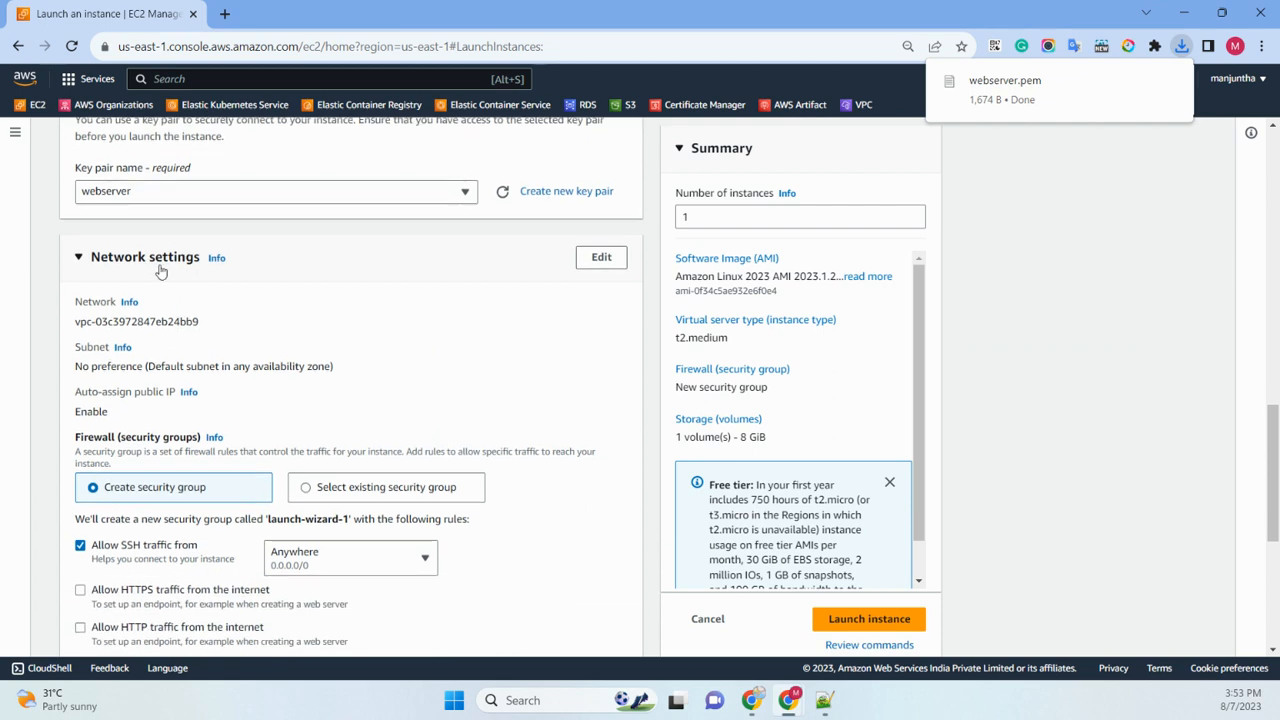
{"action": "scroll", "coordinate": [160, 270], "scroll_direction": "up", "scroll_amount": 2}
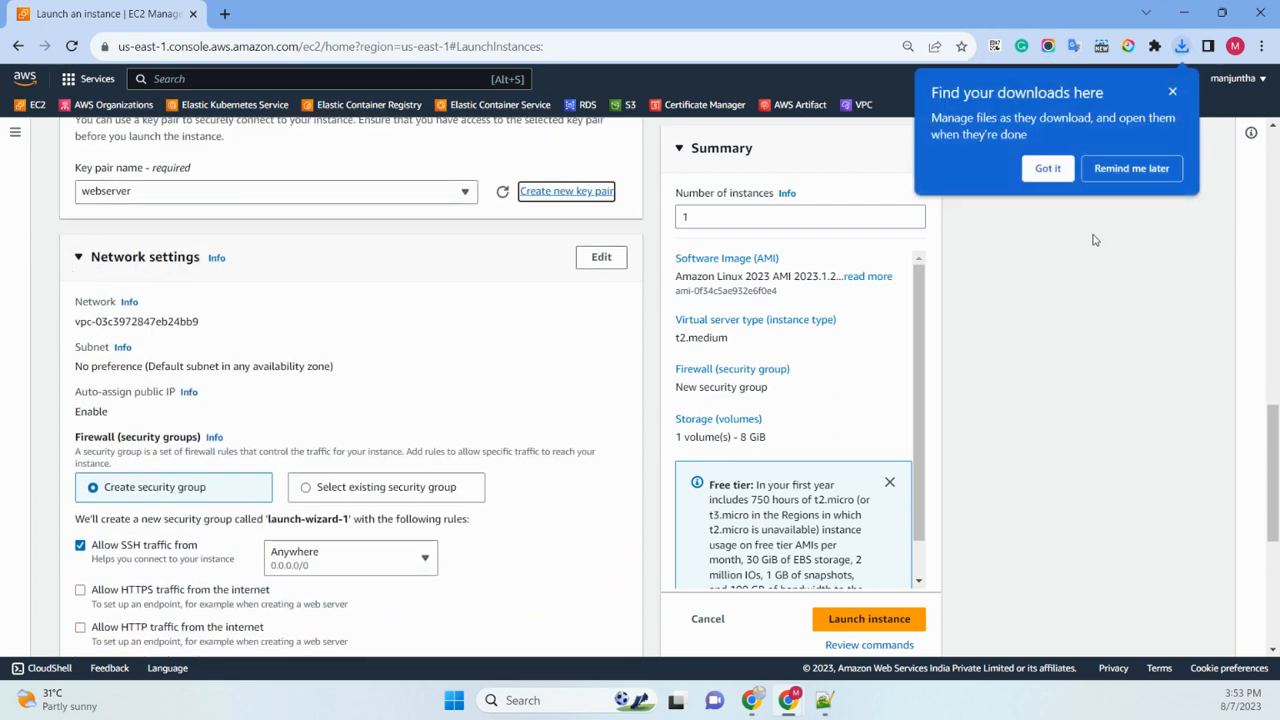
{"action": "left_click", "coordinate": [1142, 178]}
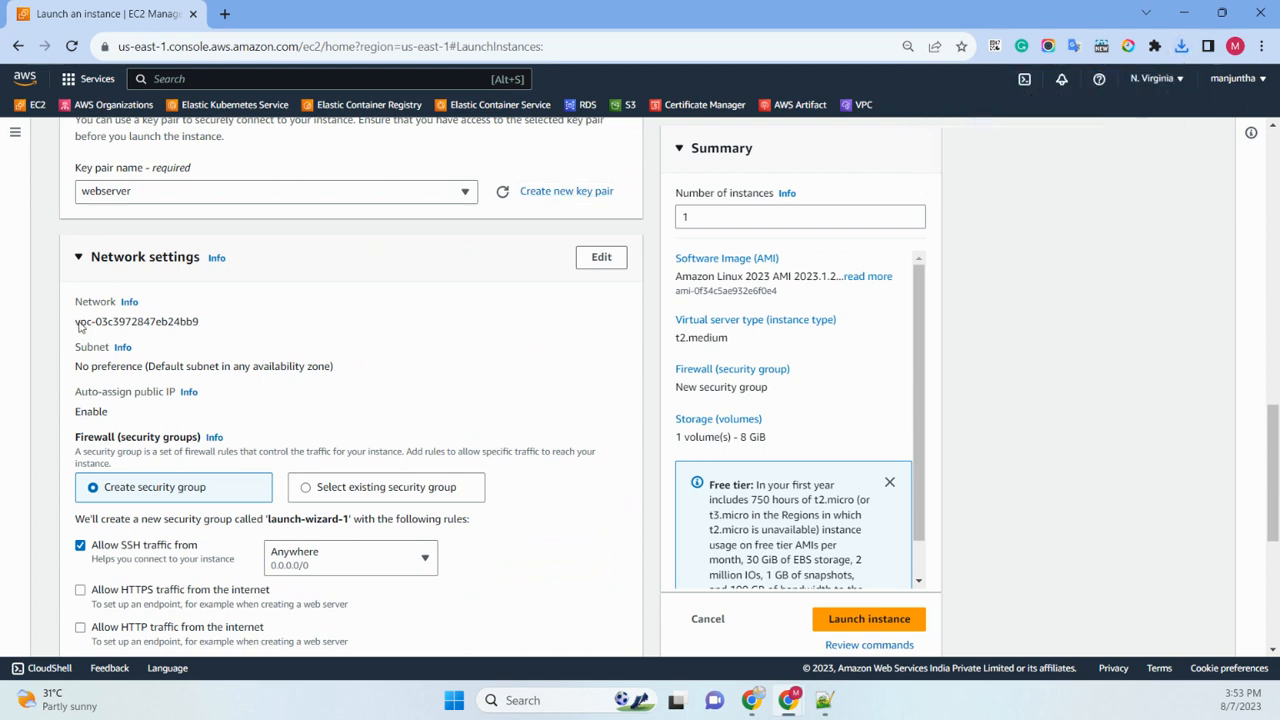
{"action": "left_click_drag", "start_coordinate": [72, 326], "coordinate": [240, 327]}
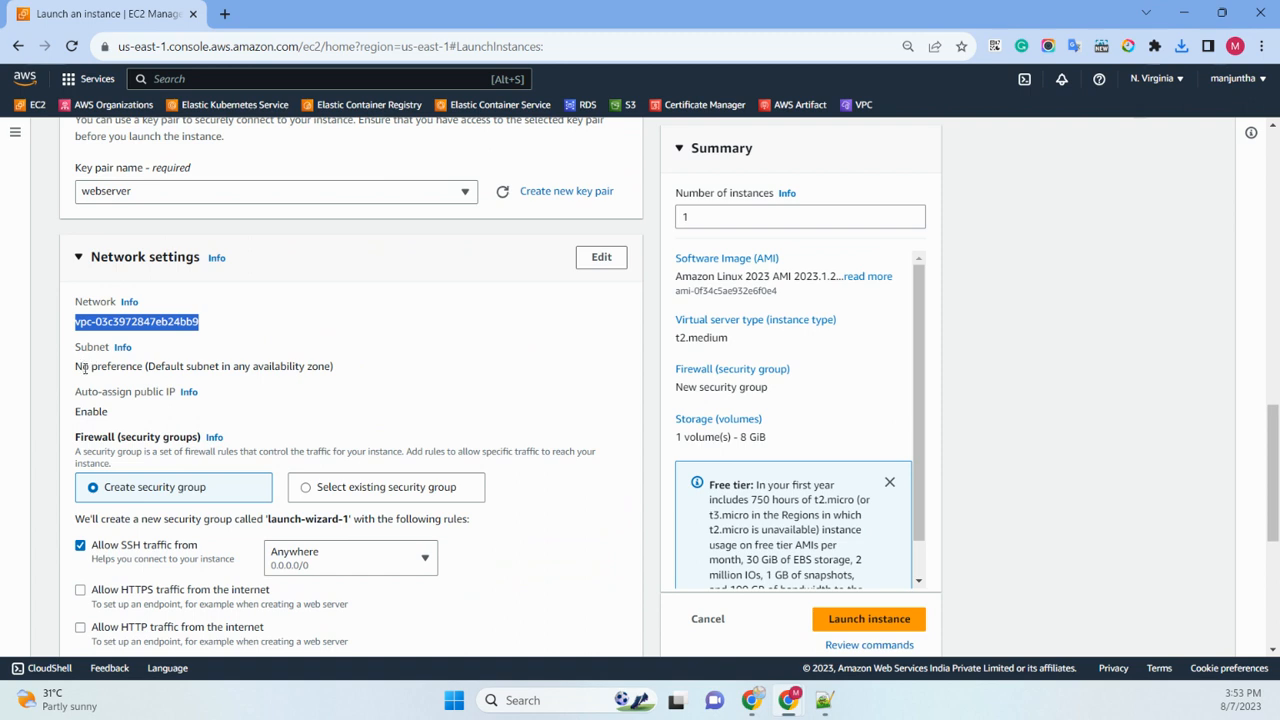
{"action": "left_click_drag", "start_coordinate": [90, 366], "coordinate": [272, 366]}
{"action": "left_click_drag", "start_coordinate": [77, 410], "coordinate": [163, 418]}
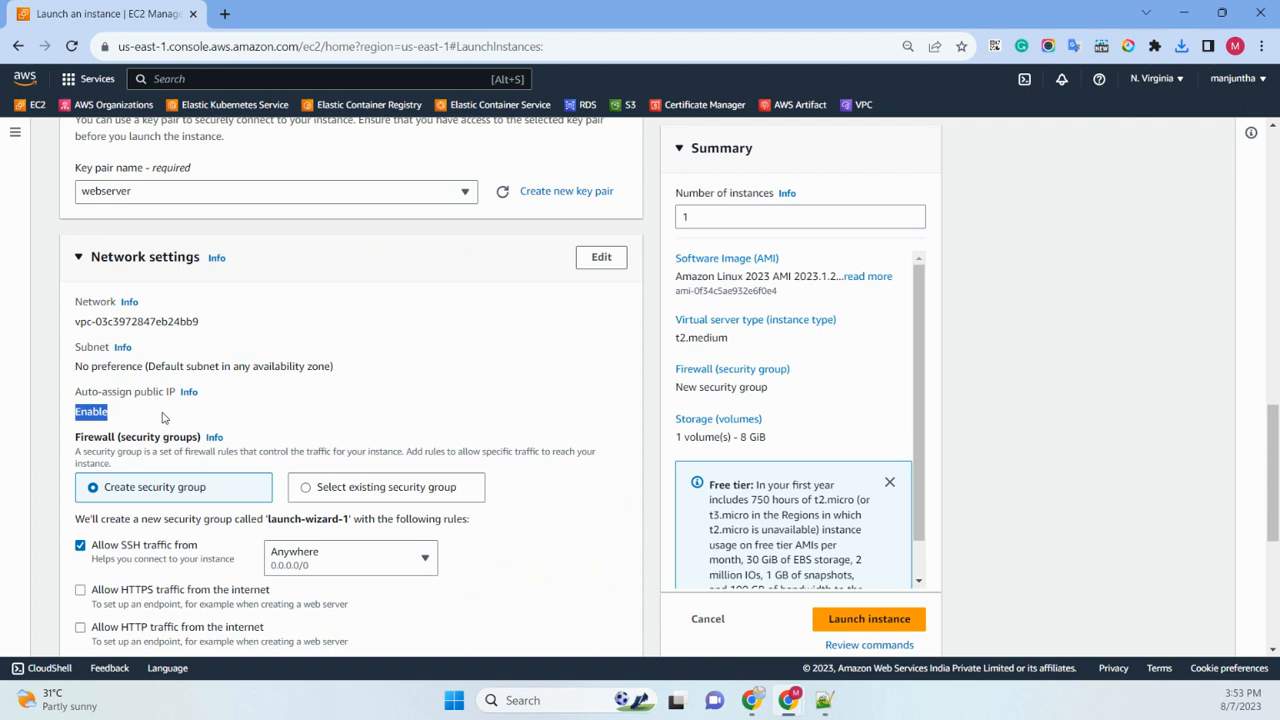
{"action": "left_click", "coordinate": [140, 418]}
Use an existing security group for the instance's firewall and choose the default group.
{"action": "scroll", "coordinate": [140, 418], "scroll_direction": "down", "scroll_amount": 3}
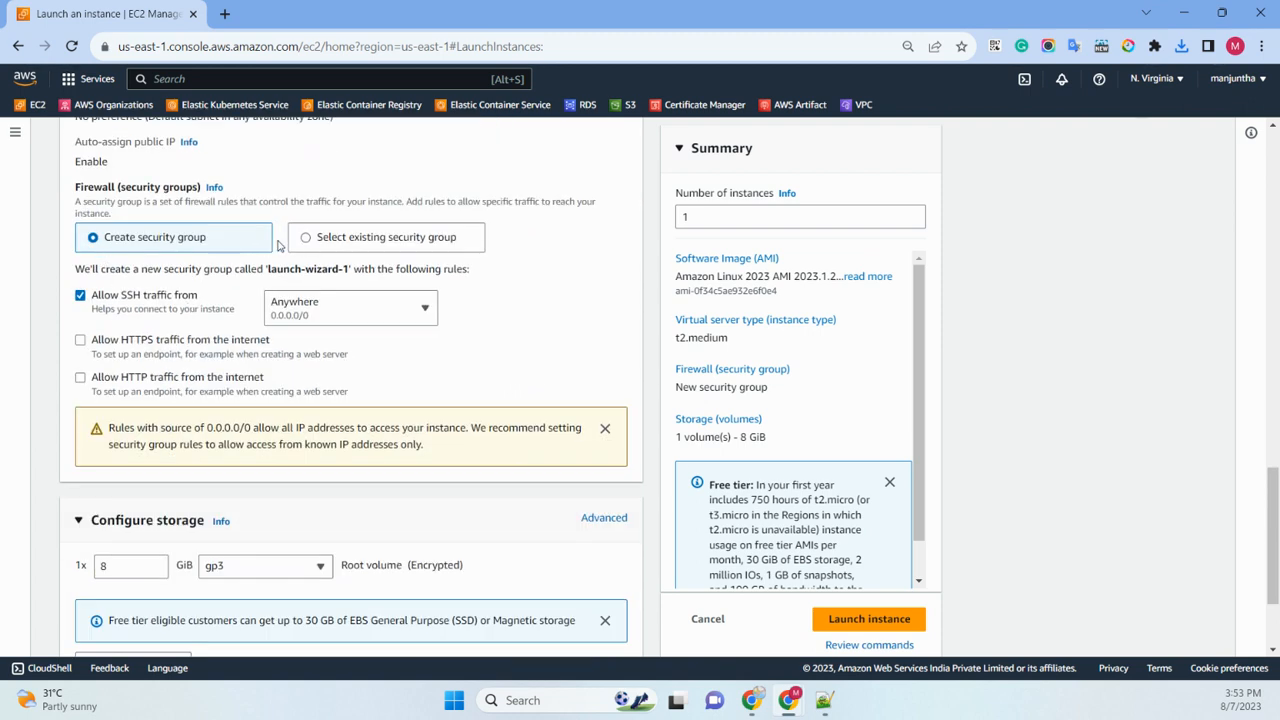
{"action": "left_click", "coordinate": [312, 241]}
{"action": "left_click", "coordinate": [232, 295]}
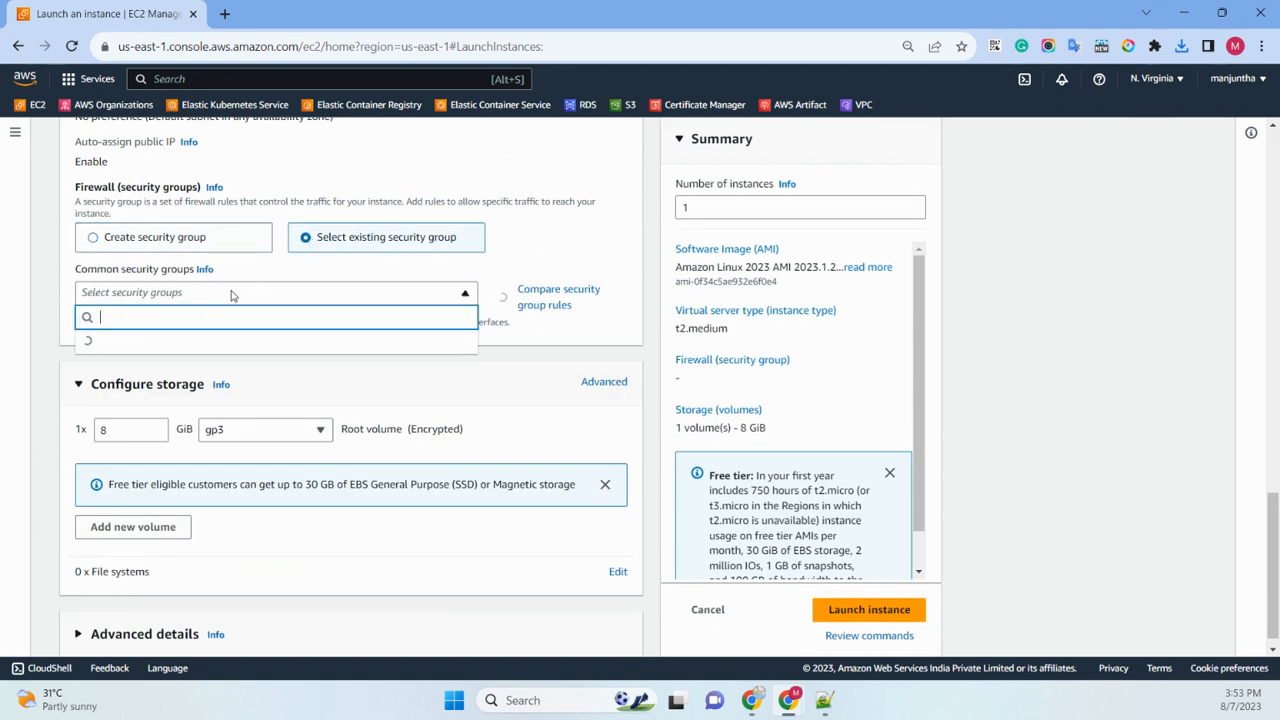
{"action": "left_click", "coordinate": [176, 352]}
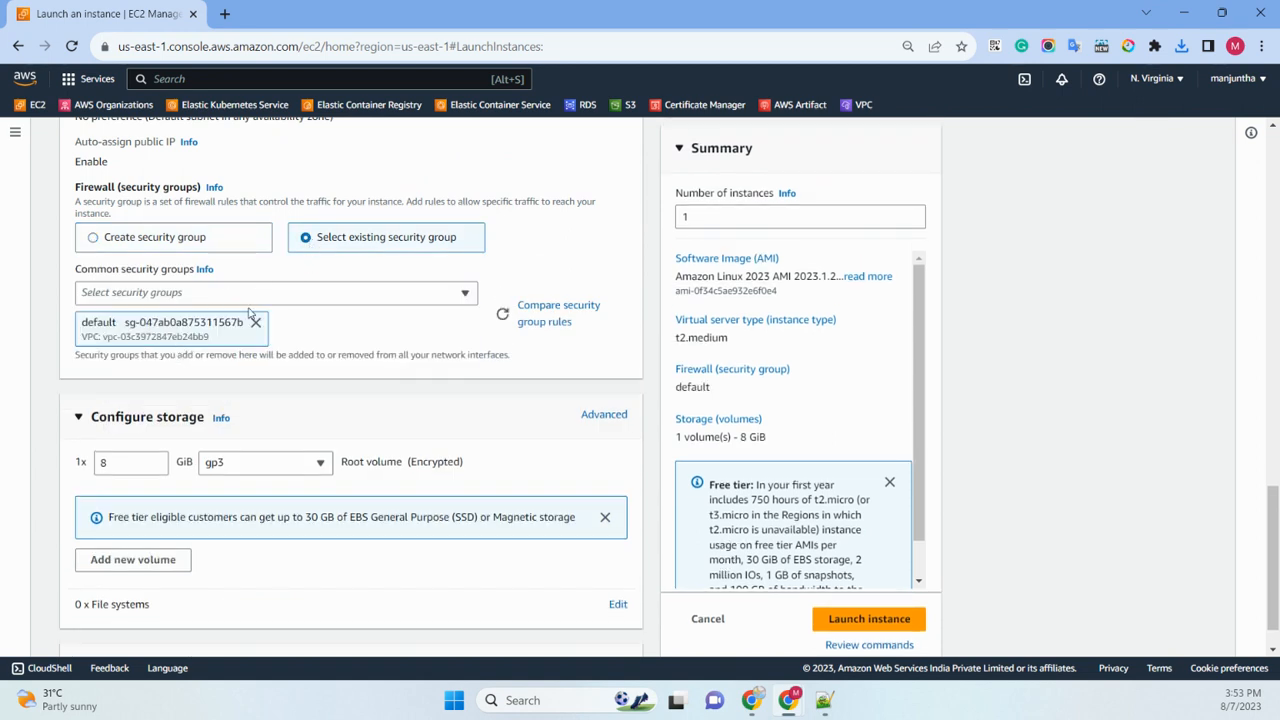
Set the root EBS volume size to 20 GiB.
{"action": "scroll", "coordinate": [250, 290], "scroll_direction": "down", "scroll_amount": 1}
{"action": "double_click", "coordinate": [100, 412]}
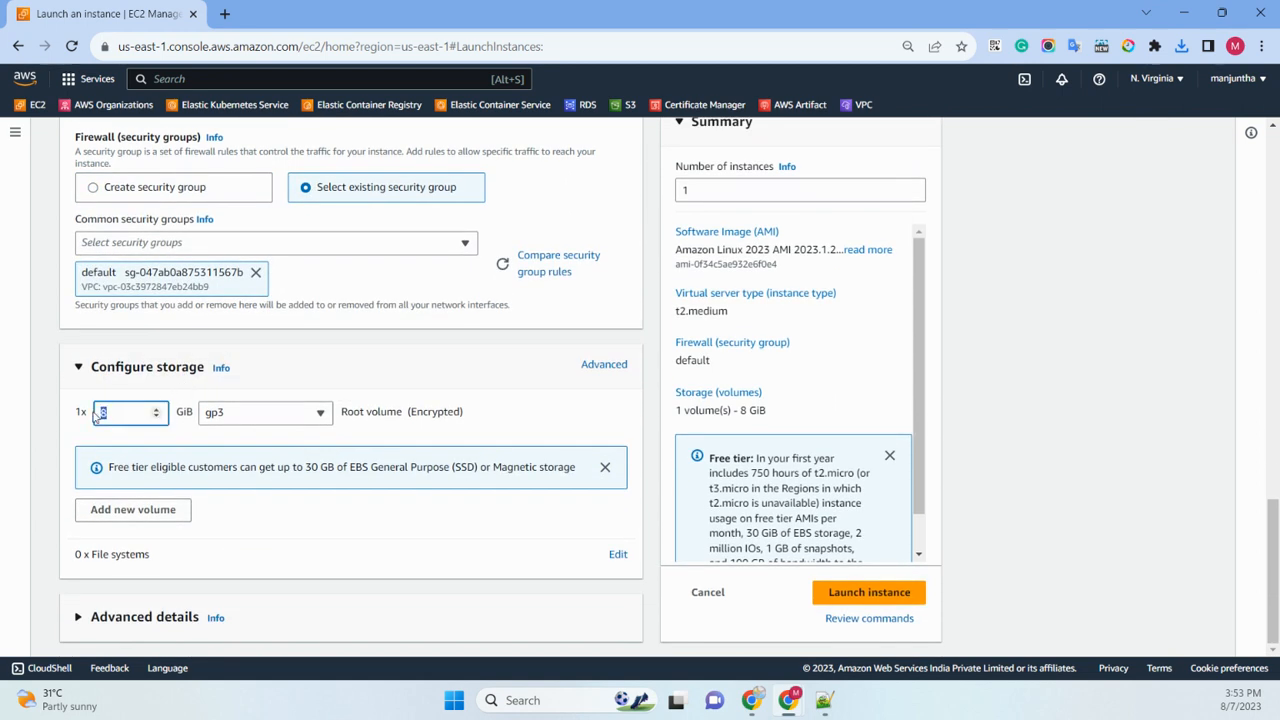
{"action": "type", "text": "2"}
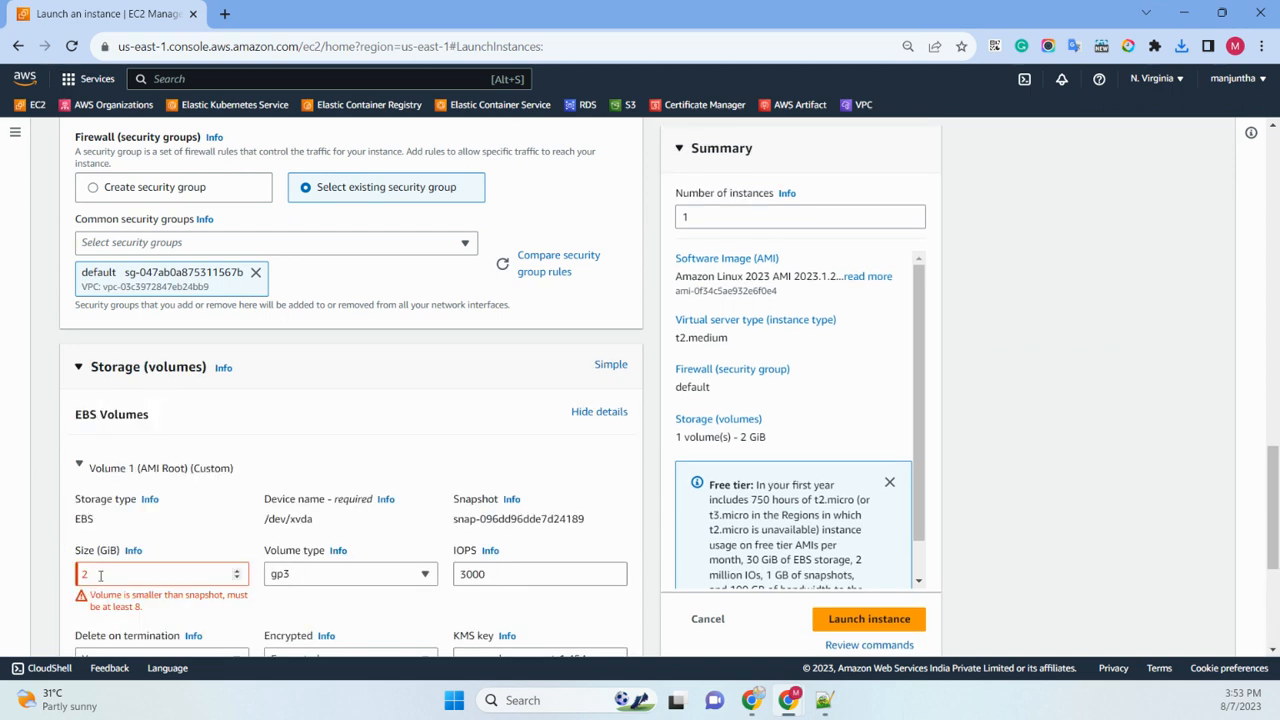
{"action": "type", "text": "0"}
{"action": "scroll", "coordinate": [240, 355], "scroll_direction": "down", "scroll_amount": 3}
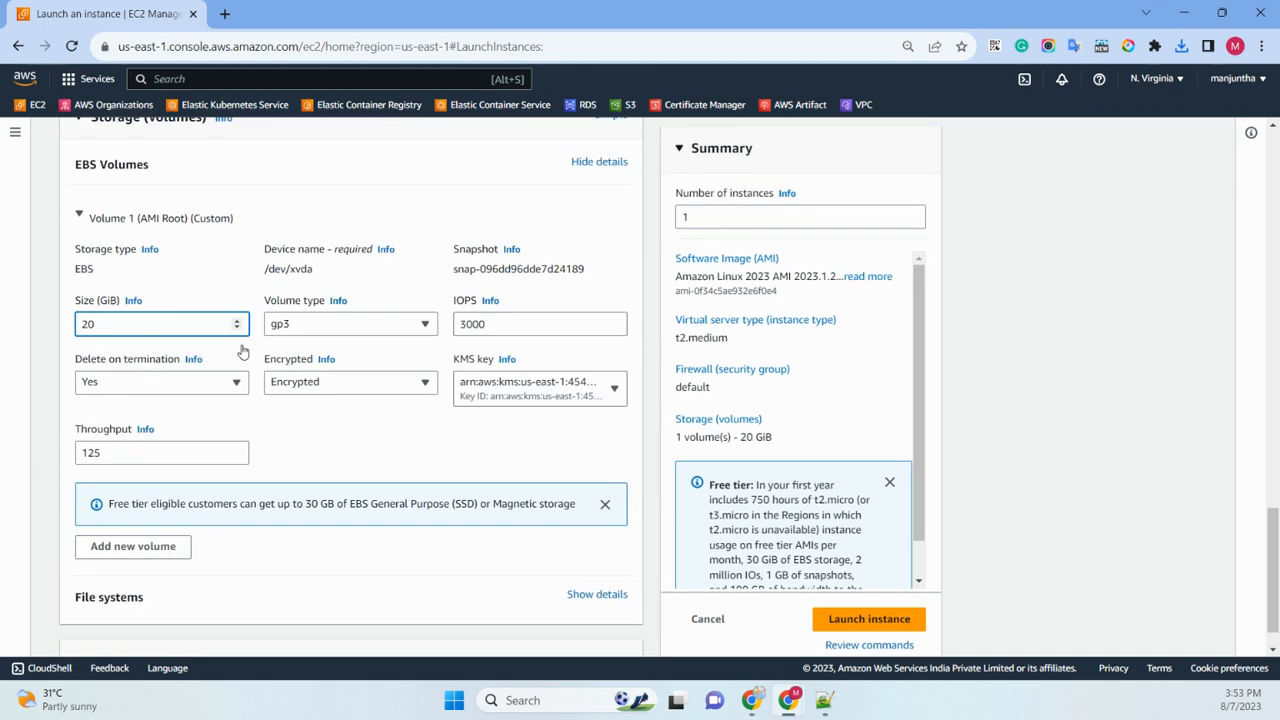
Expand the advanced details and check the IAM instance profile options, leaving the profile unselected.
{"action": "left_click", "coordinate": [160, 625]}
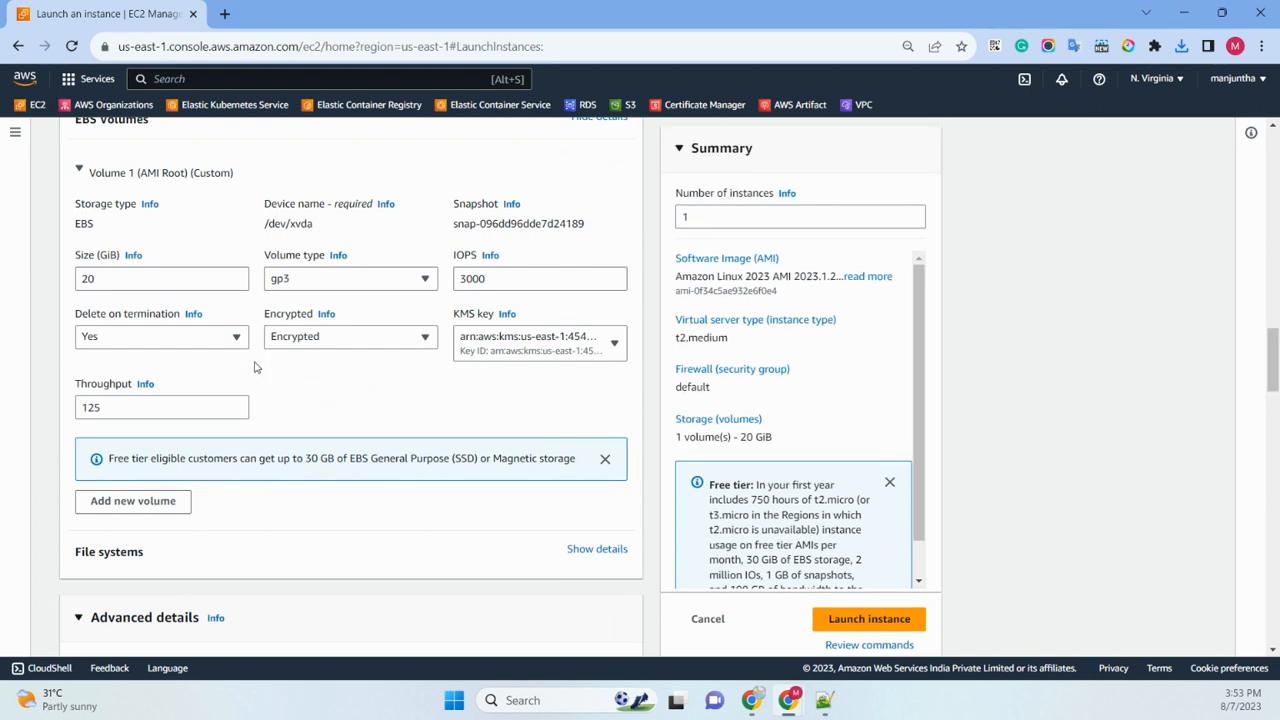
{"action": "scroll", "coordinate": [254, 366], "scroll_direction": "down", "scroll_amount": 4}
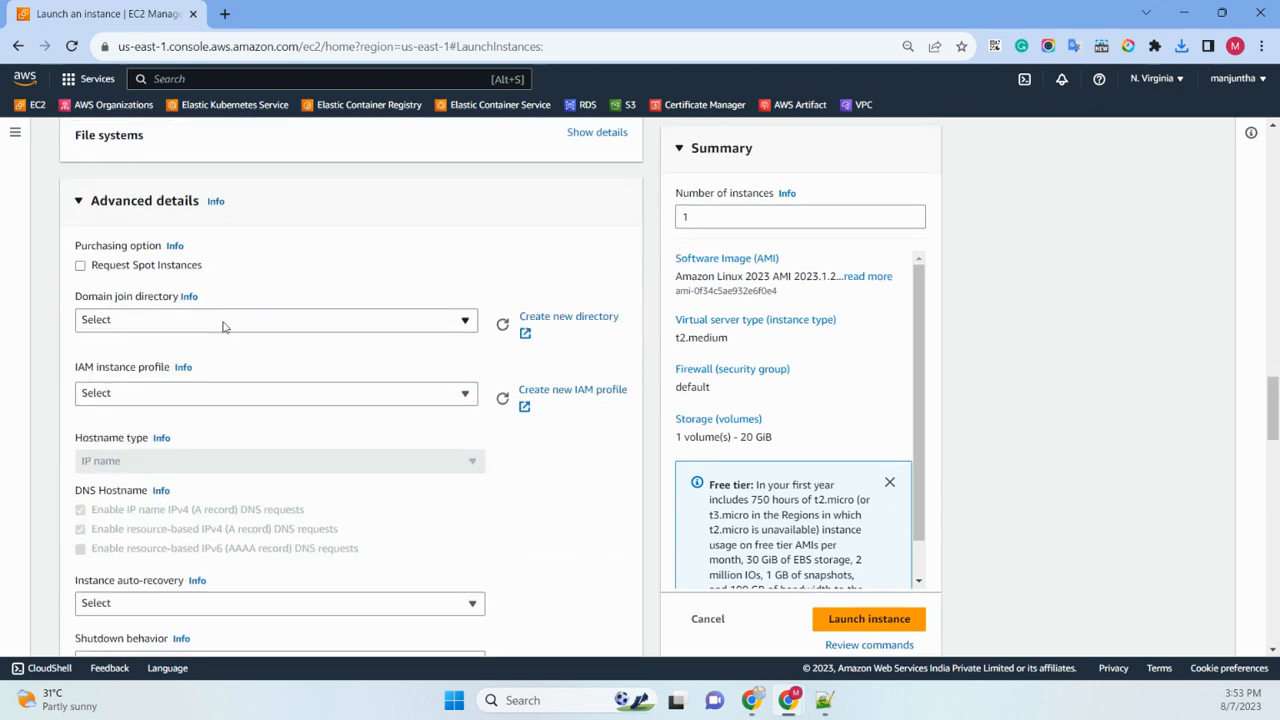
{"action": "left_click", "coordinate": [208, 396]}
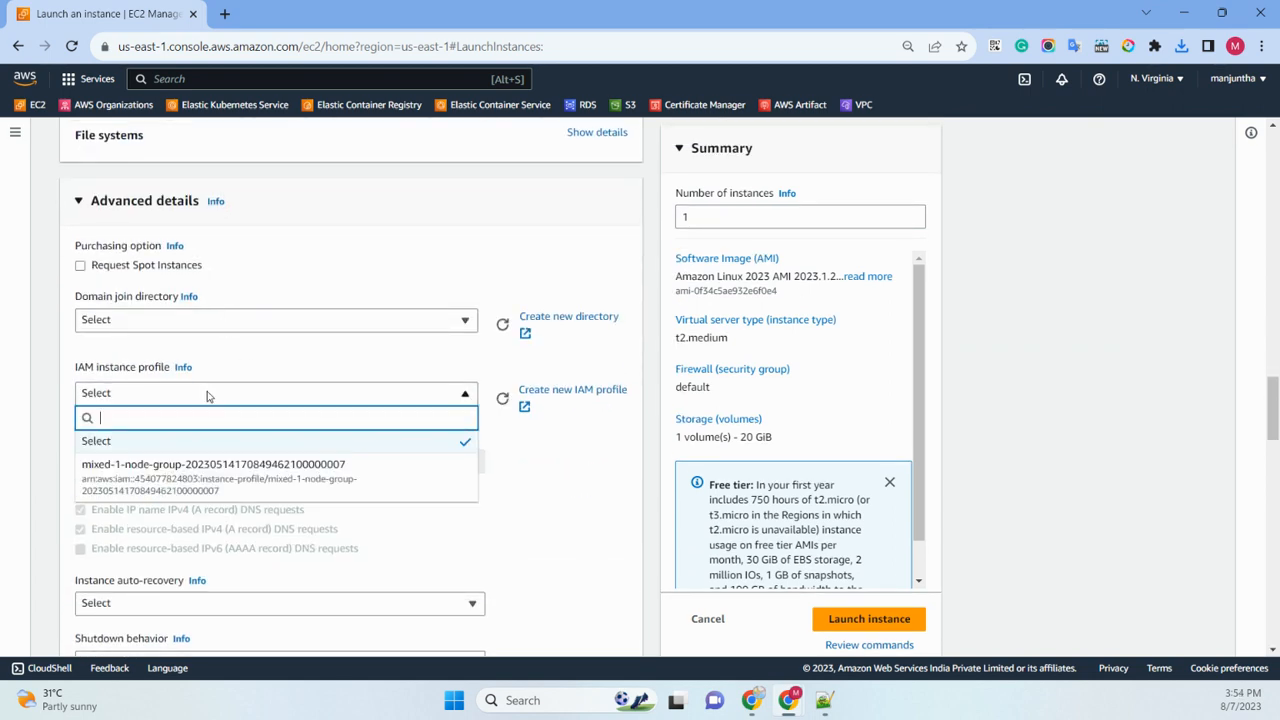
{"action": "left_click", "coordinate": [463, 443]}
Set the instance's metadata version to V2 only (token required) in the advanced details.
{"action": "scroll", "coordinate": [183, 335], "scroll_direction": "down", "scroll_amount": 6}
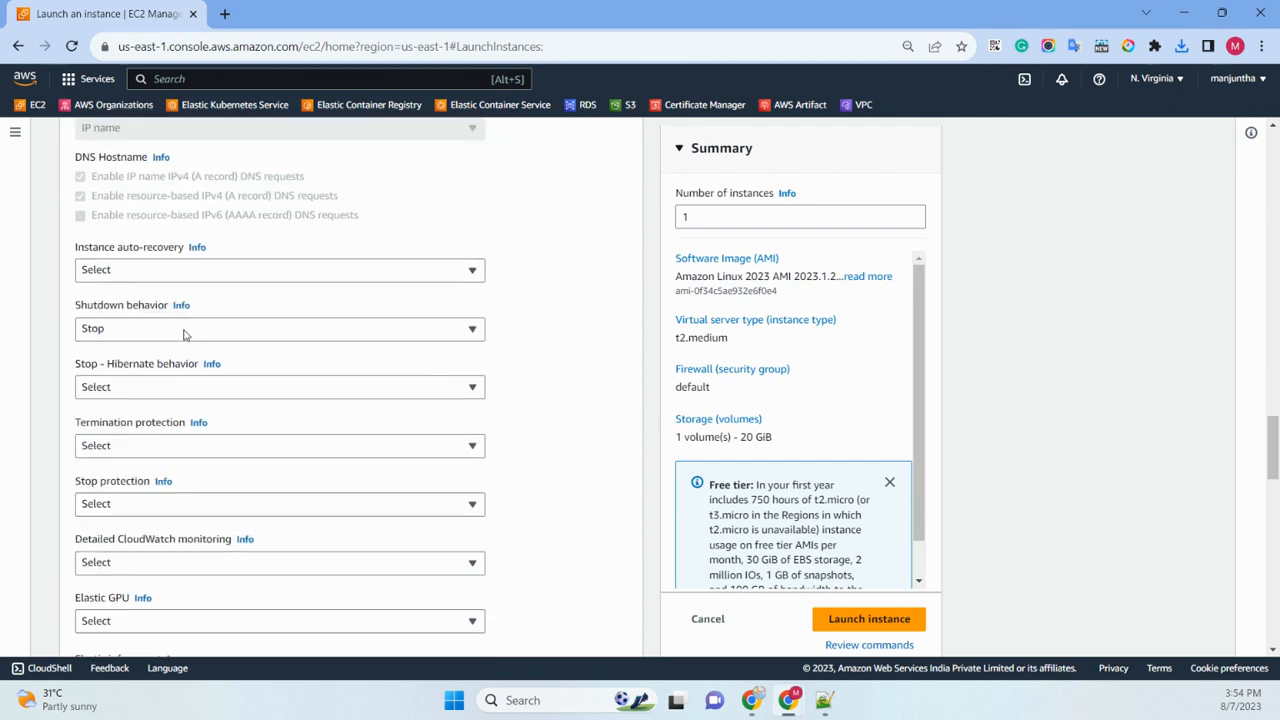
{"action": "scroll", "coordinate": [183, 335], "scroll_direction": "down", "scroll_amount": 5}
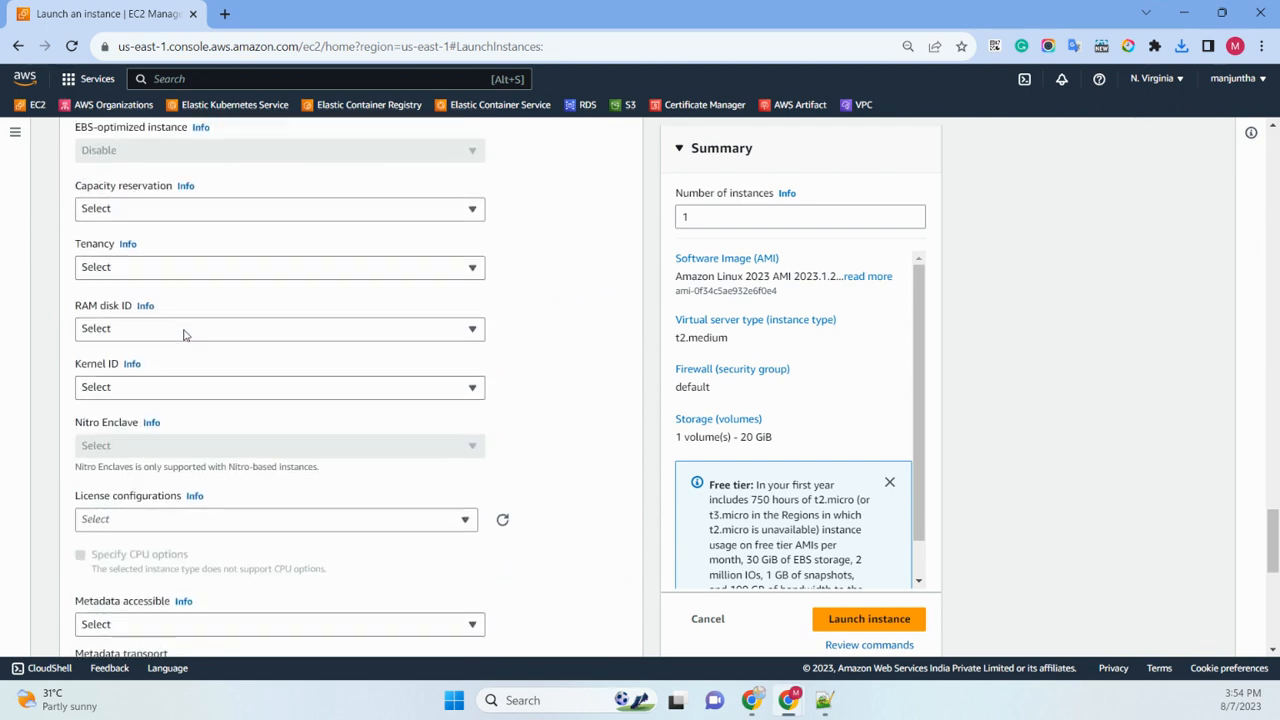
{"action": "scroll", "coordinate": [183, 335], "scroll_direction": "down", "scroll_amount": 4}
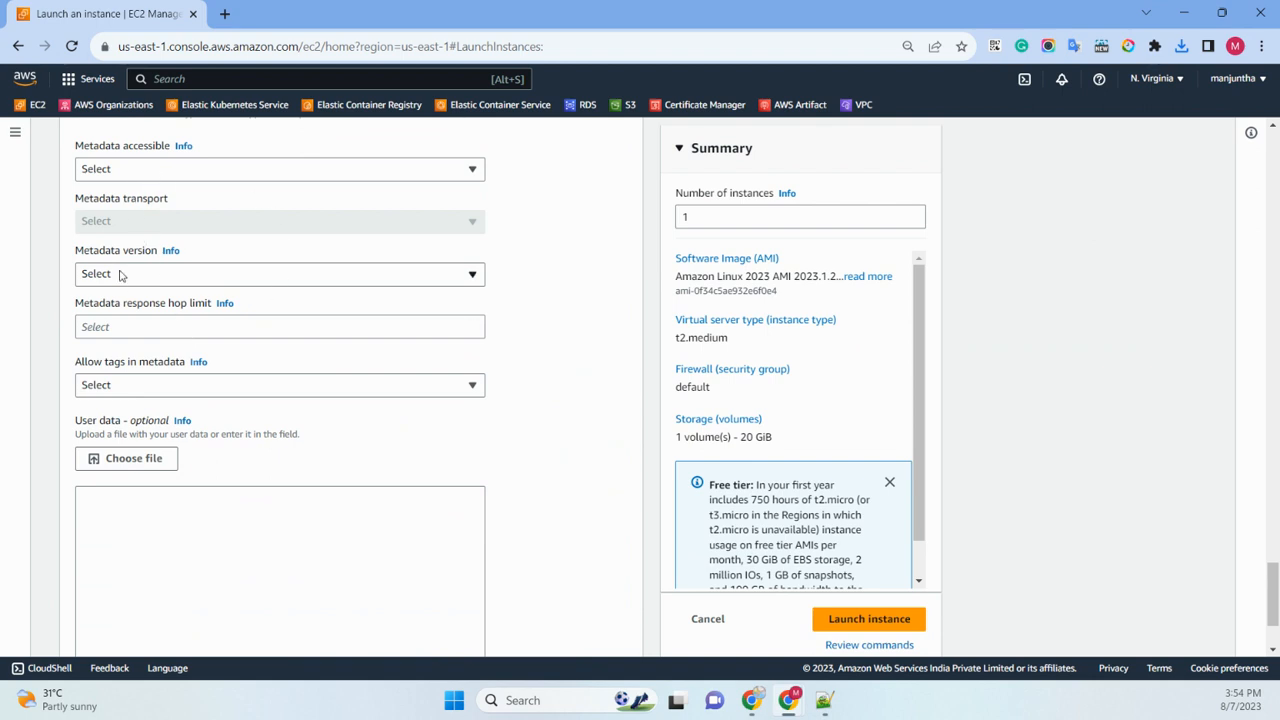
{"action": "left_click", "coordinate": [149, 276]}
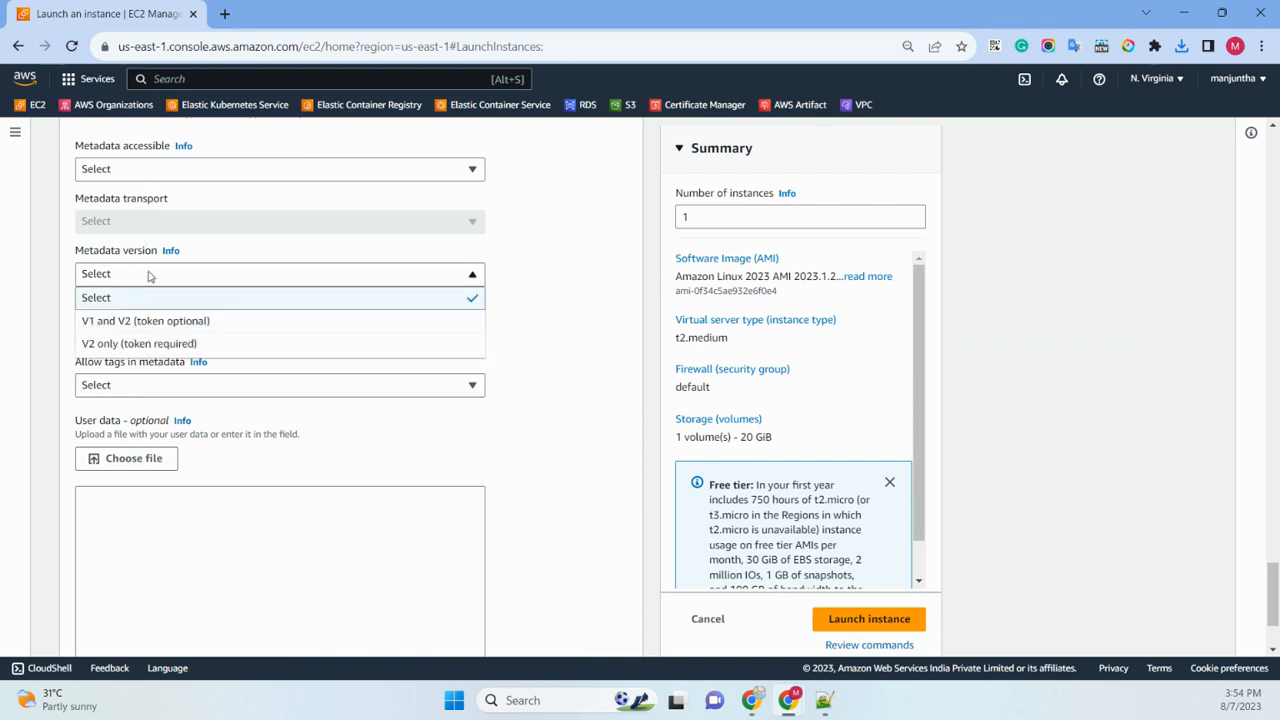
{"action": "left_click", "coordinate": [183, 348]}
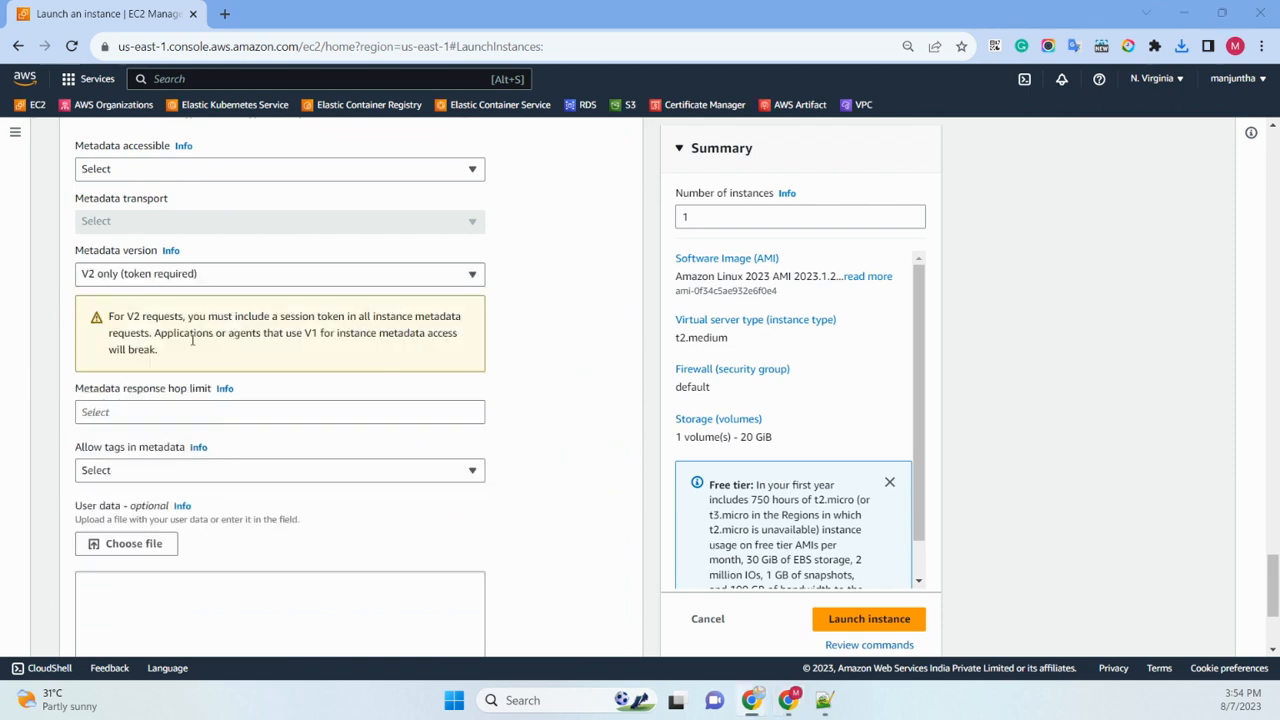
Paste the shell script that installs a LAMP stack, the lab web pages and the AWS SDK for PHP into the user data.
{"action": "scroll", "coordinate": [251, 354], "scroll_direction": "down", "scroll_amount": 2}
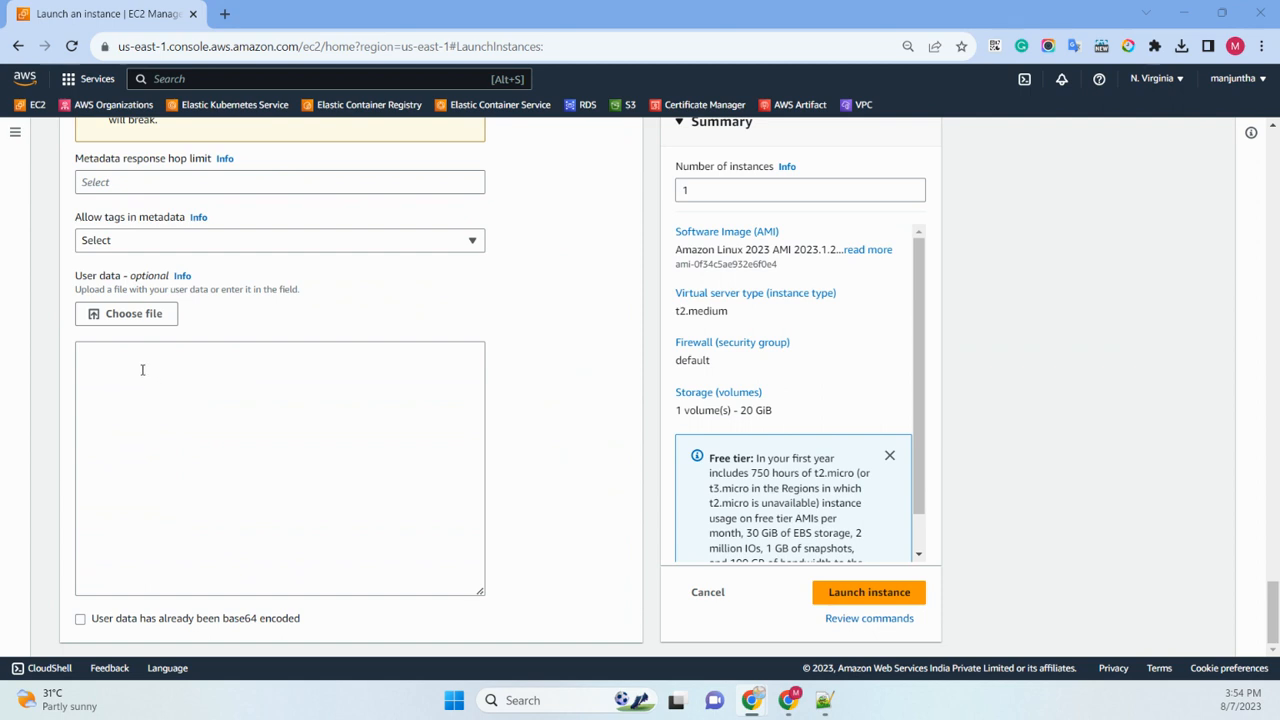
{"action": "left_click", "coordinate": [142, 370]}
{"action": "key", "text": "ctrl+v"}
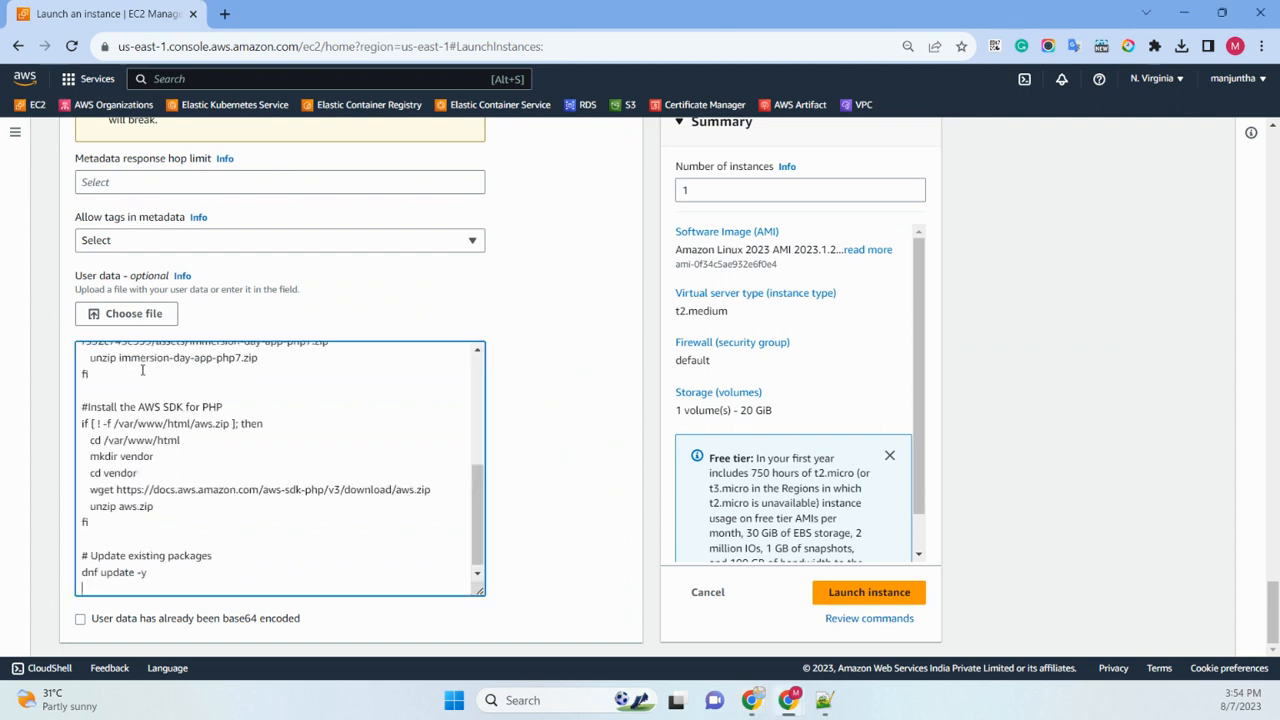
Review the user data script's sections for the LAMP stack, web server start, AWS SDK for PHP and package update.
{"action": "scroll", "coordinate": [178, 440], "scroll_direction": "up", "scroll_amount": 8}
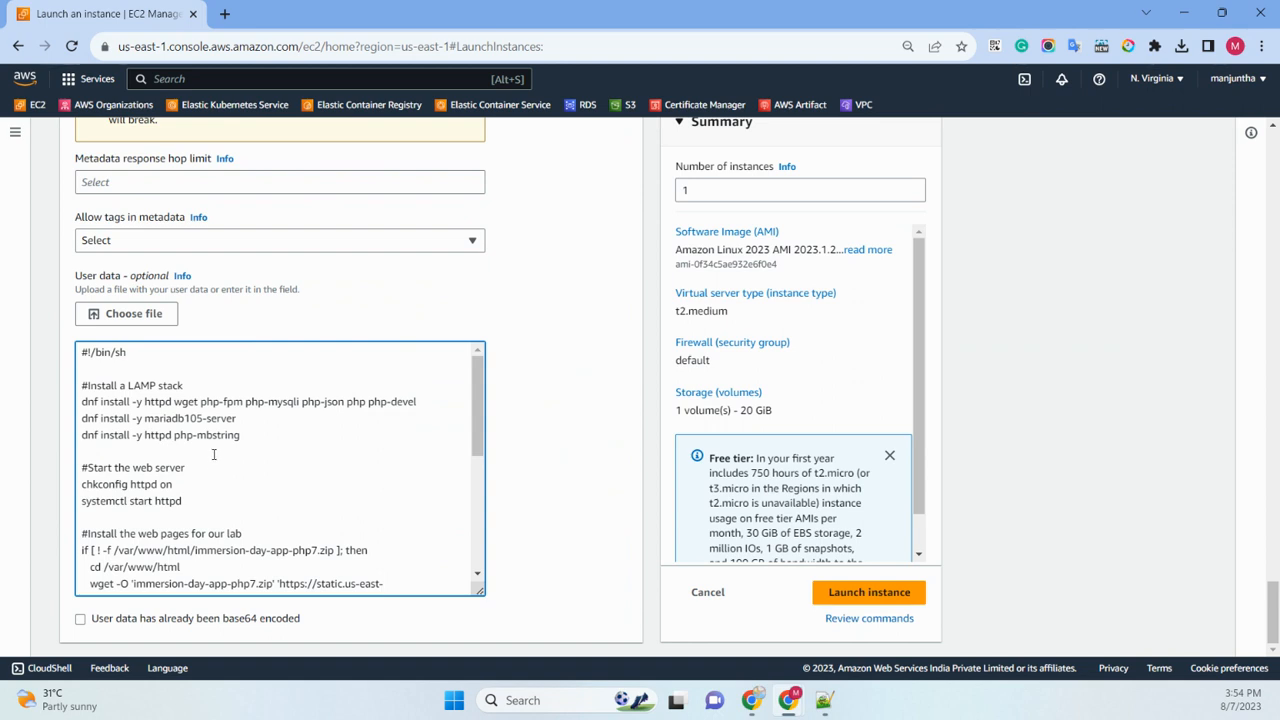
{"action": "left_click_drag", "start_coordinate": [258, 443], "coordinate": [84, 352]}
{"action": "left_click_drag", "start_coordinate": [182, 501], "coordinate": [114, 467]}
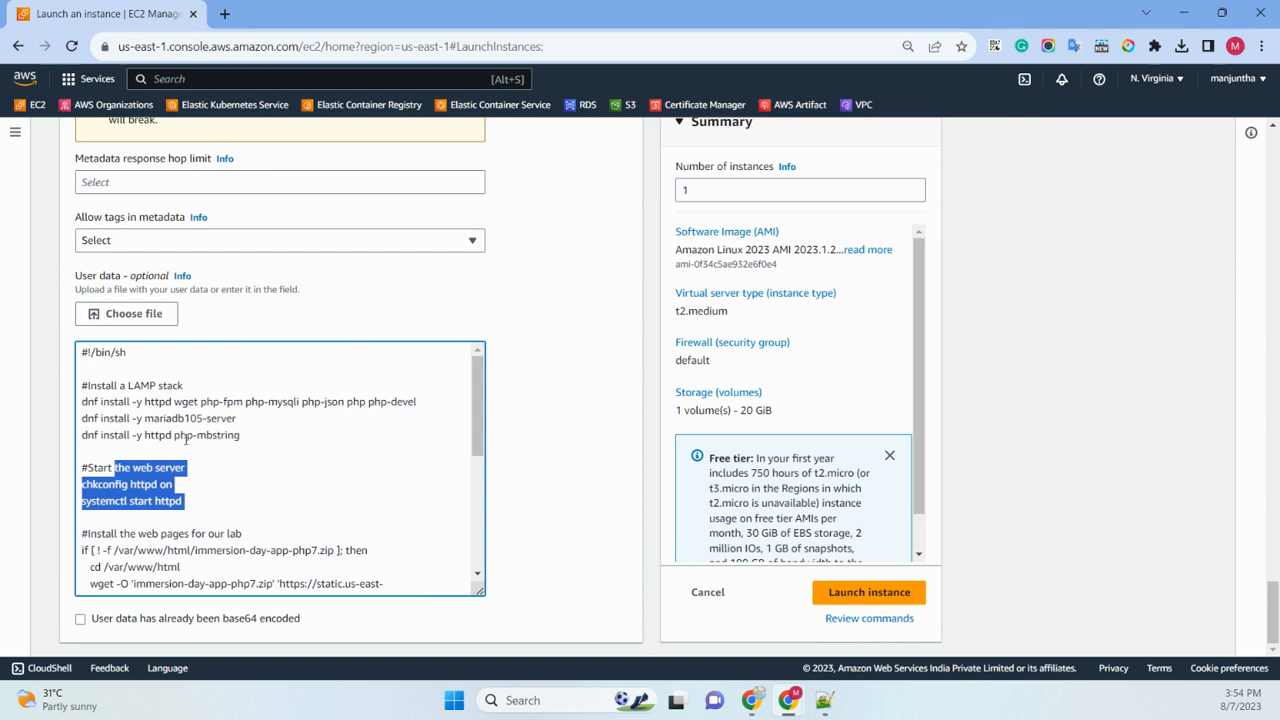
{"action": "scroll", "coordinate": [160, 450], "scroll_direction": "down", "scroll_amount": 3}
{"action": "scroll", "coordinate": [243, 456], "scroll_direction": "down", "scroll_amount": 1}
{"action": "left_click_drag", "start_coordinate": [197, 527], "coordinate": [88, 402]}
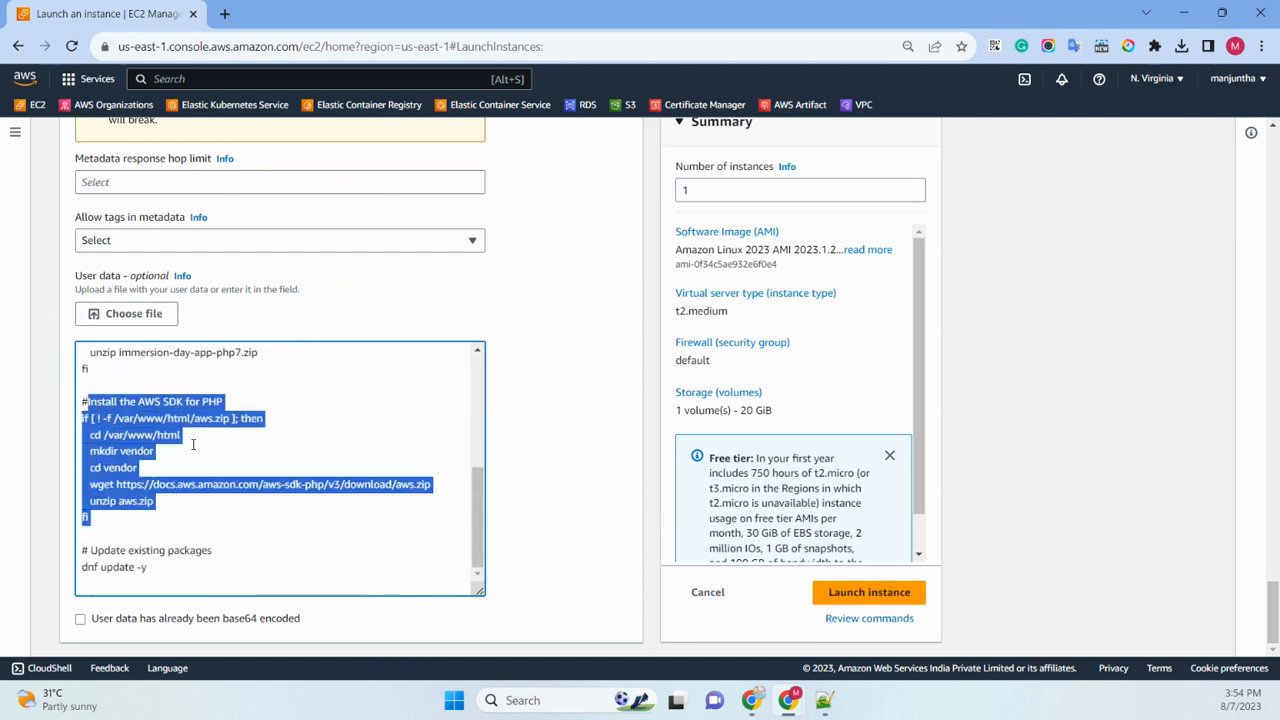
{"action": "left_click_drag", "start_coordinate": [183, 570], "coordinate": [83, 545]}
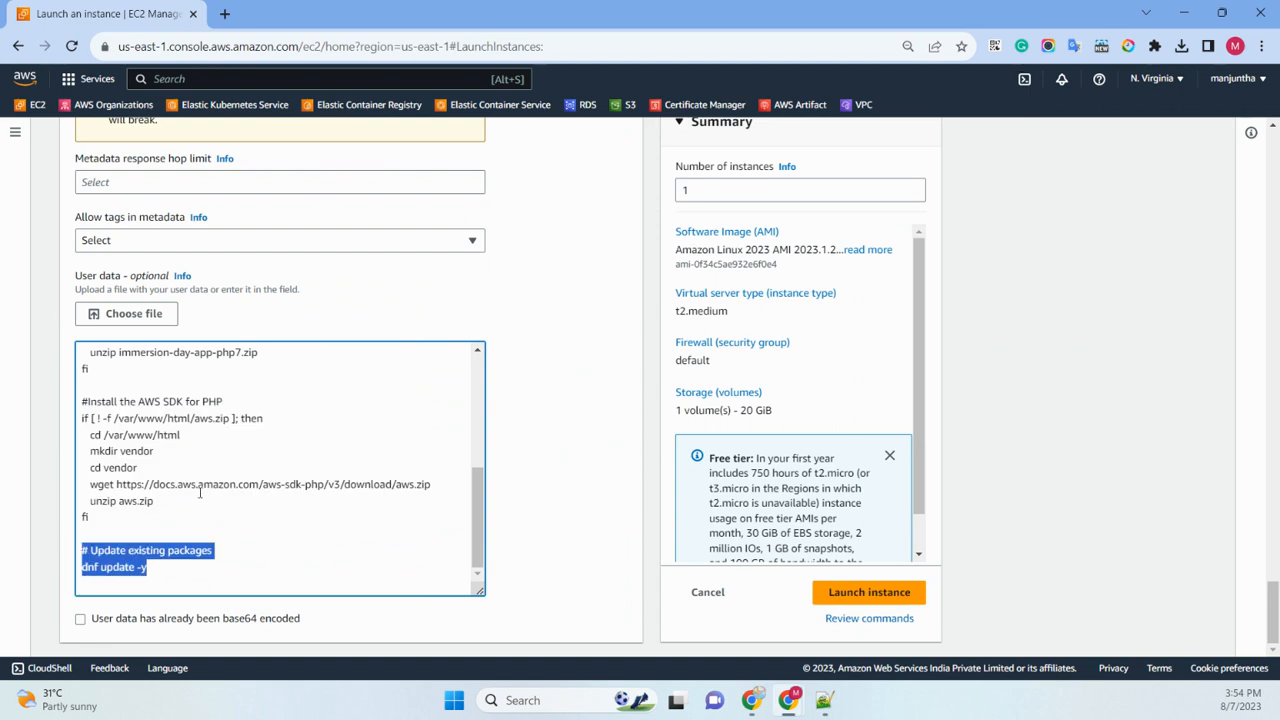
{"action": "left_click", "coordinate": [610, 431]}
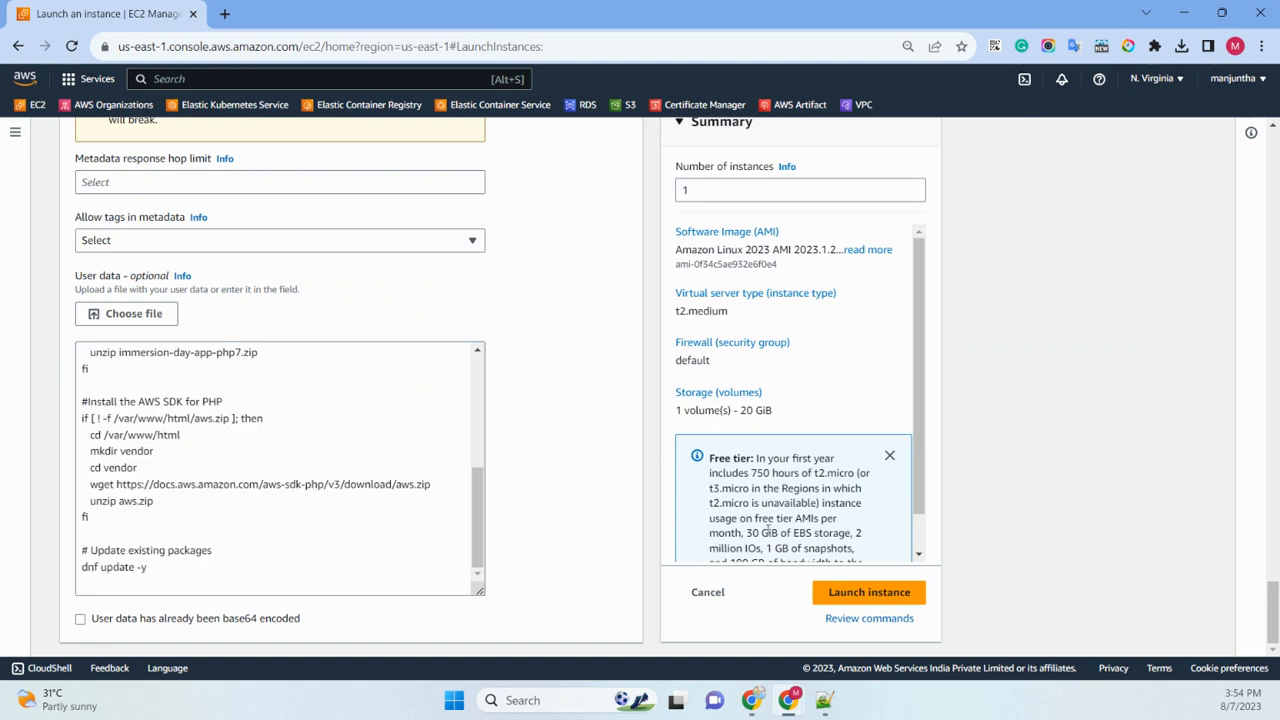
Launch the configured instance and open the list of all instances.
{"action": "left_click", "coordinate": [862, 594]}
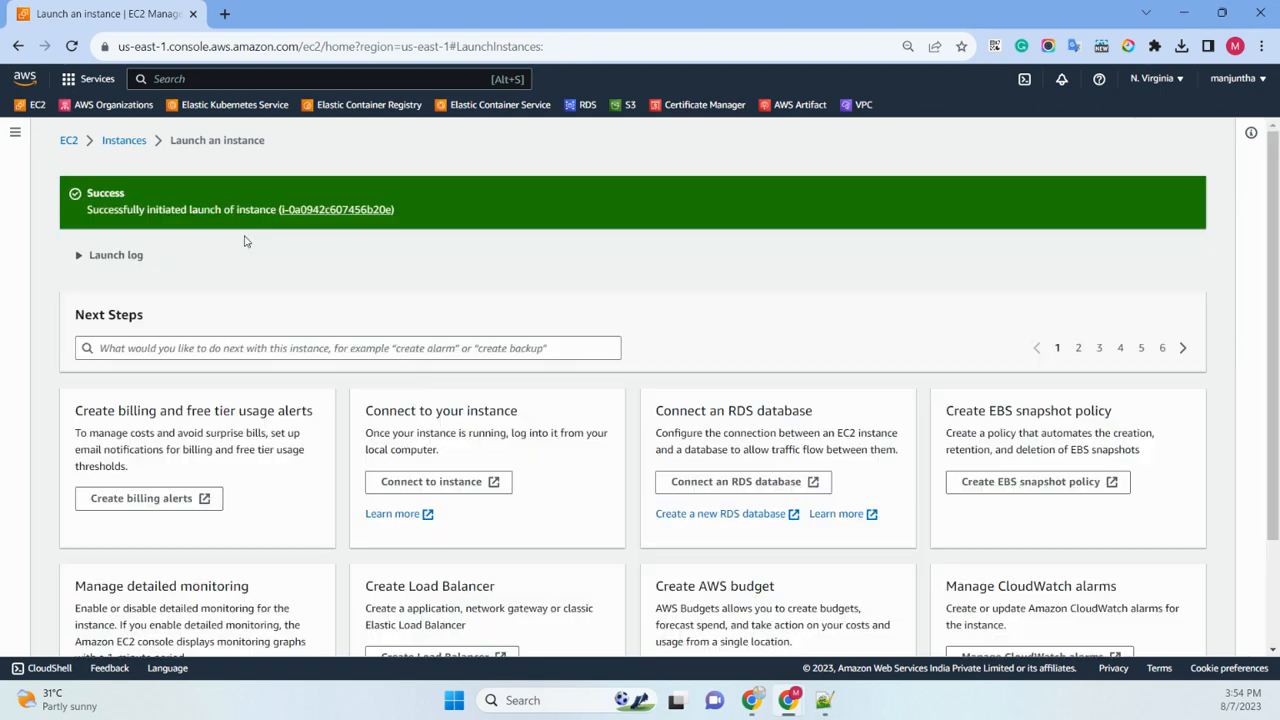
{"action": "scroll", "coordinate": [152, 271], "scroll_direction": "down", "scroll_amount": 3}
{"action": "left_click", "coordinate": [1145, 630]}
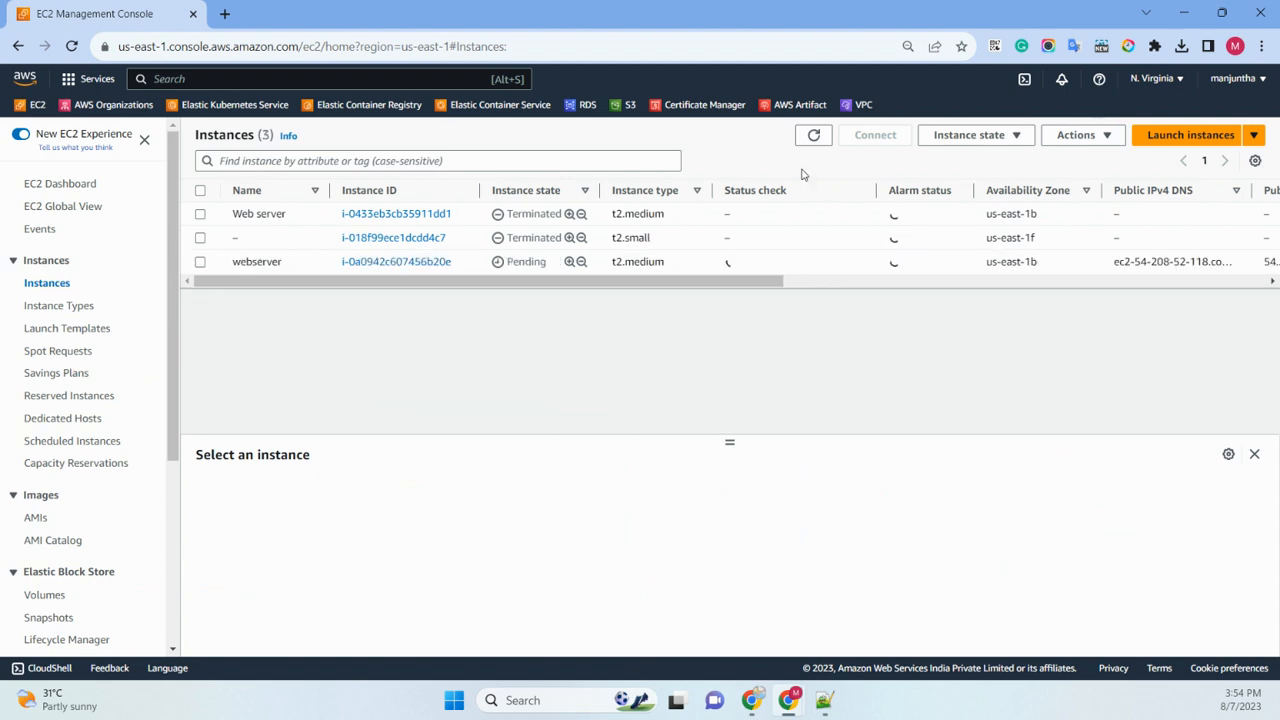
Refresh the instances list and open the connection options of the webserver instance.
{"action": "left_click", "coordinate": [815, 137]}
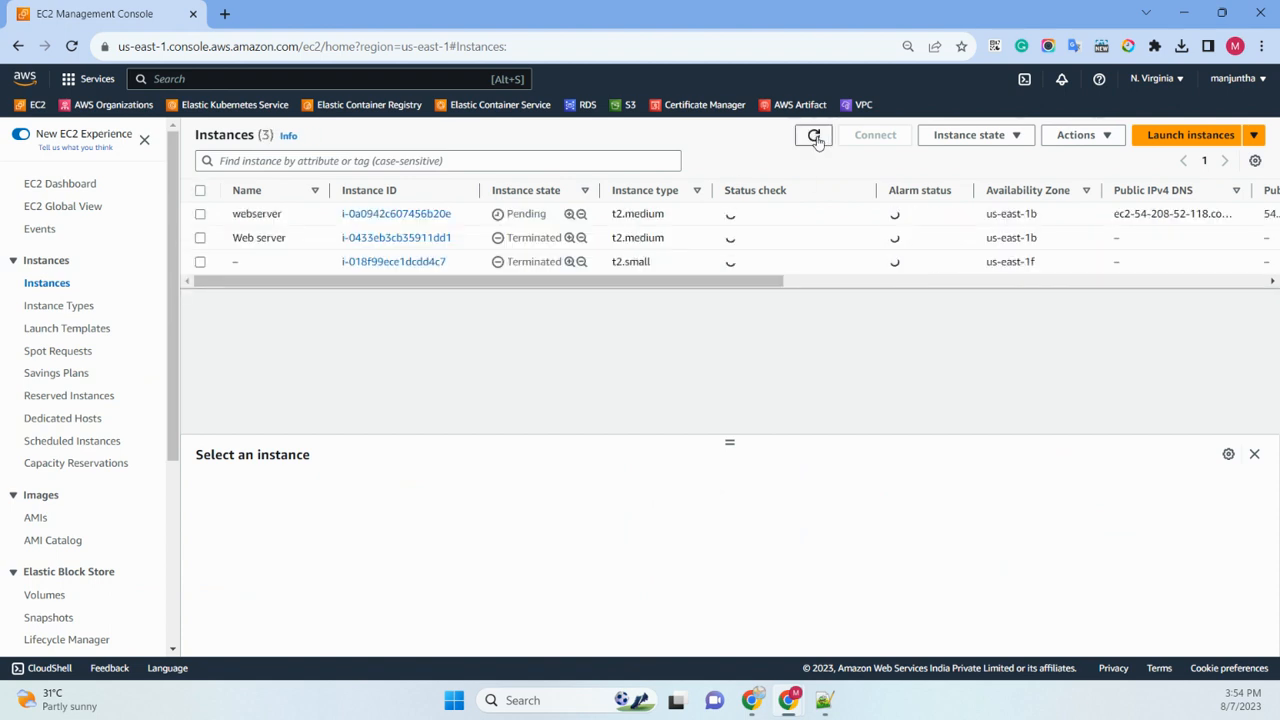
{"action": "double_click", "coordinate": [815, 137]}
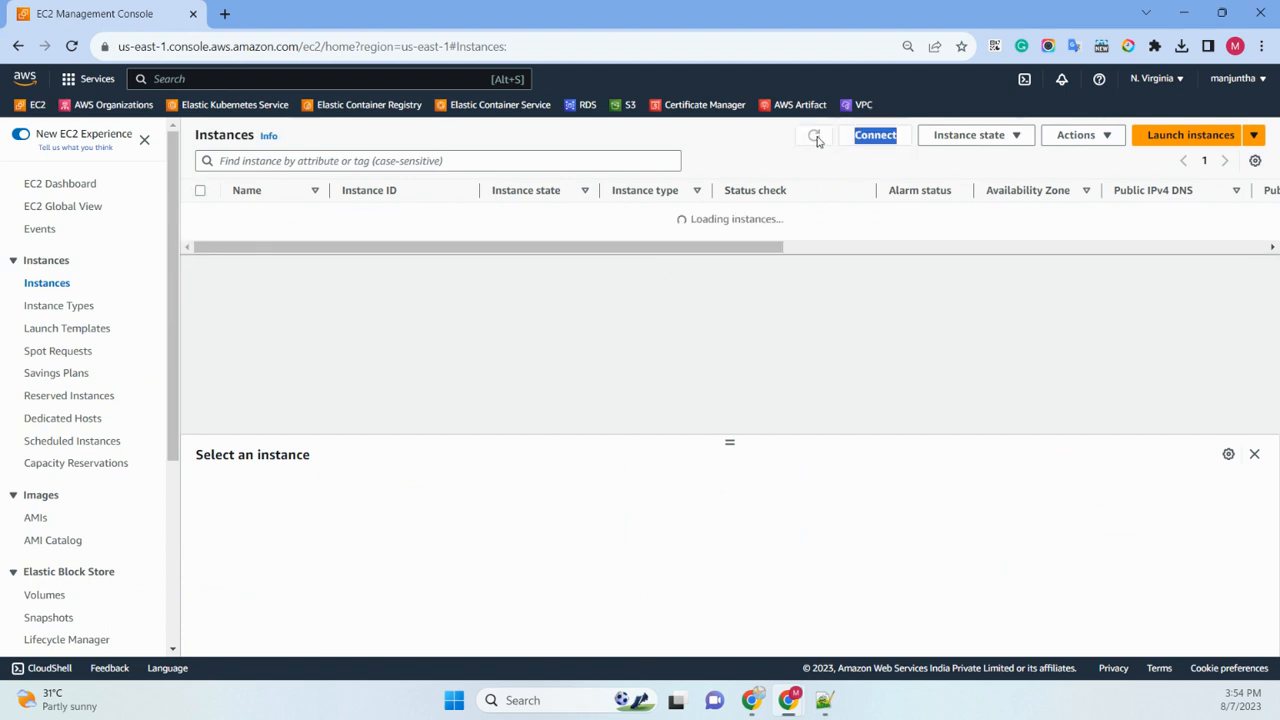
{"action": "left_click", "coordinate": [200, 215]}
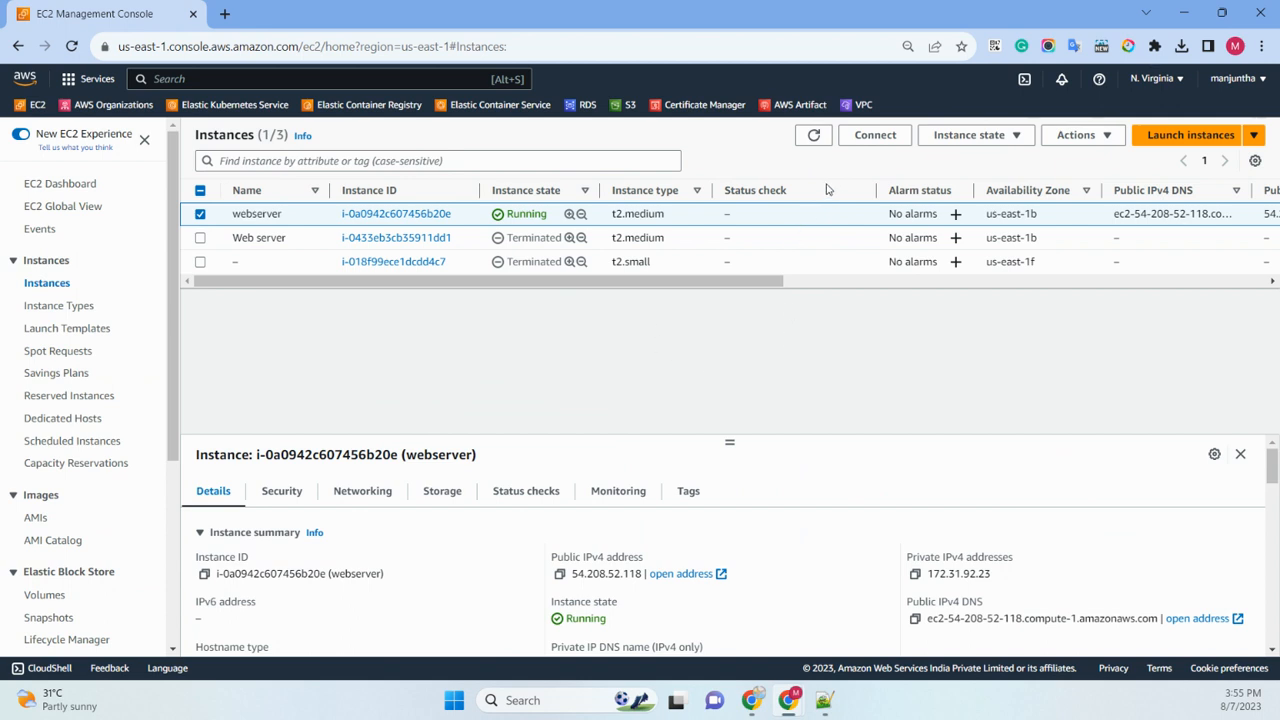
{"action": "left_click", "coordinate": [888, 135]}
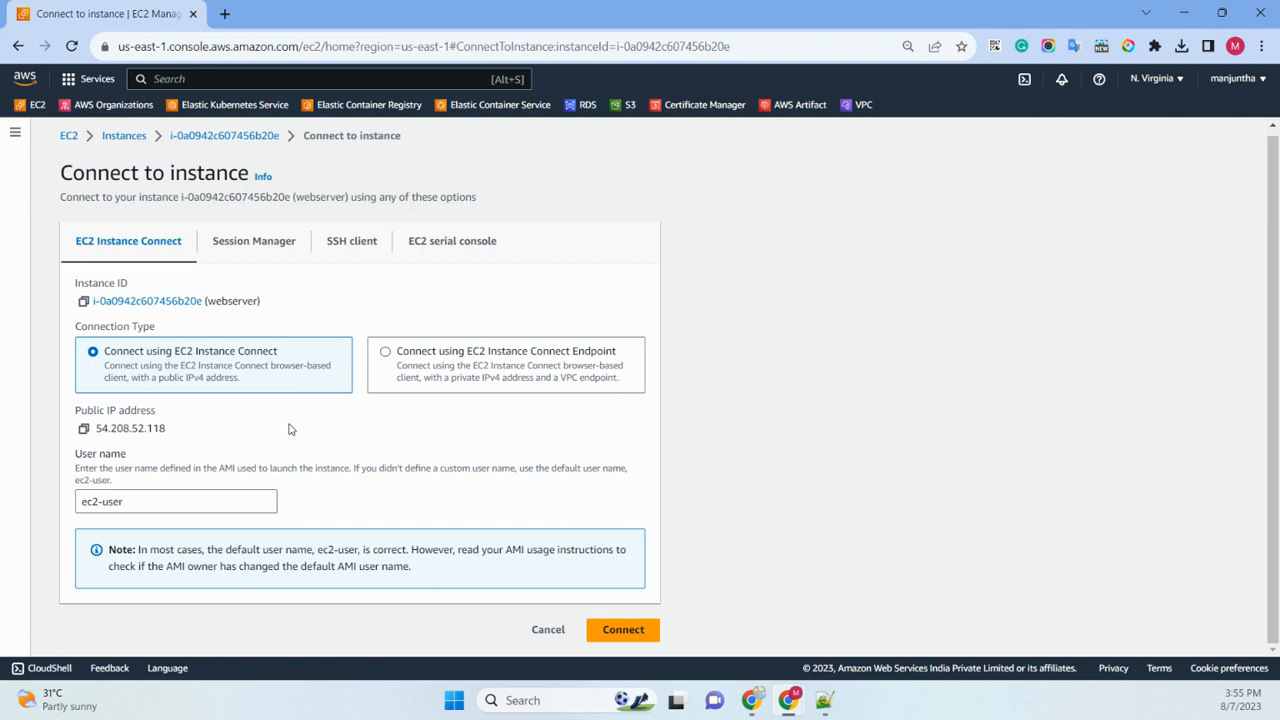
Cancel connecting to the instance and refresh the instances list to check the webserver instance's status.
{"action": "left_click", "coordinate": [545, 630]}
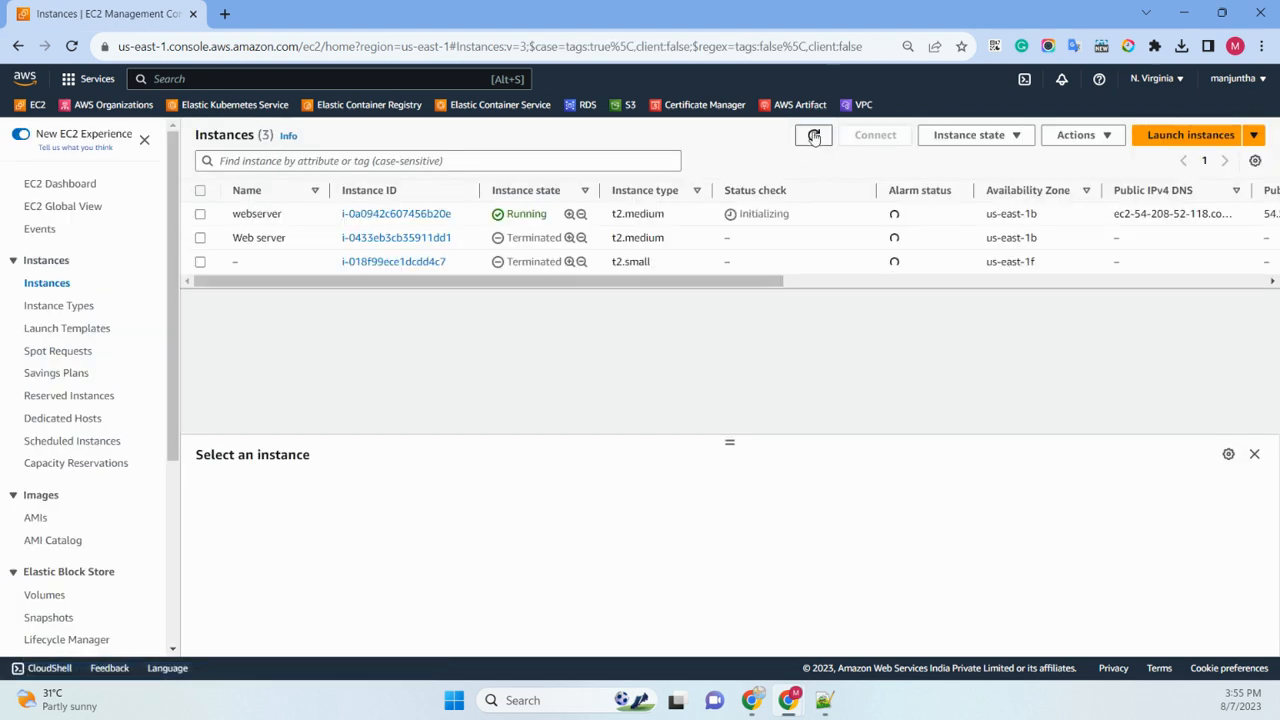
{"action": "double_click", "coordinate": [814, 135]}
{"action": "left_click", "coordinate": [545, 218]}
{"action": "left_click", "coordinate": [814, 135]}
Go to the load balancers and start creating an Application Load Balancer.
{"action": "scroll", "coordinate": [80, 460], "scroll_direction": "down", "scroll_amount": 3}
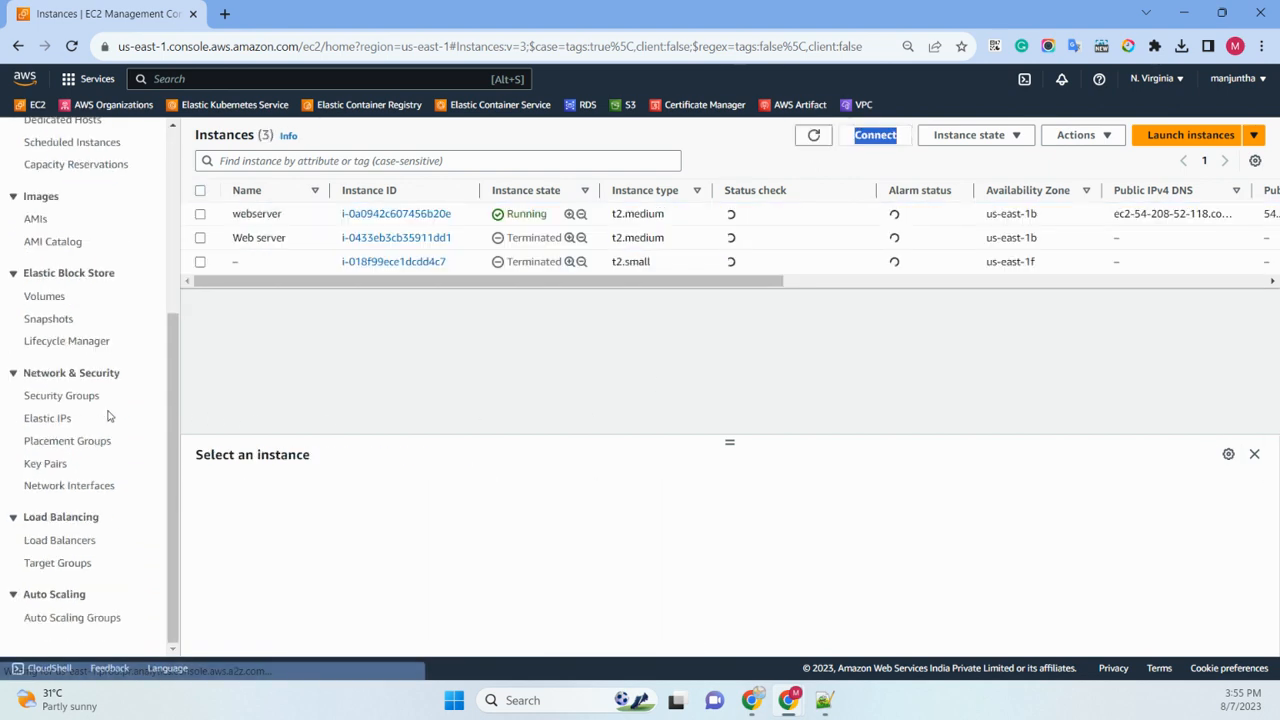
{"action": "left_click", "coordinate": [62, 545]}
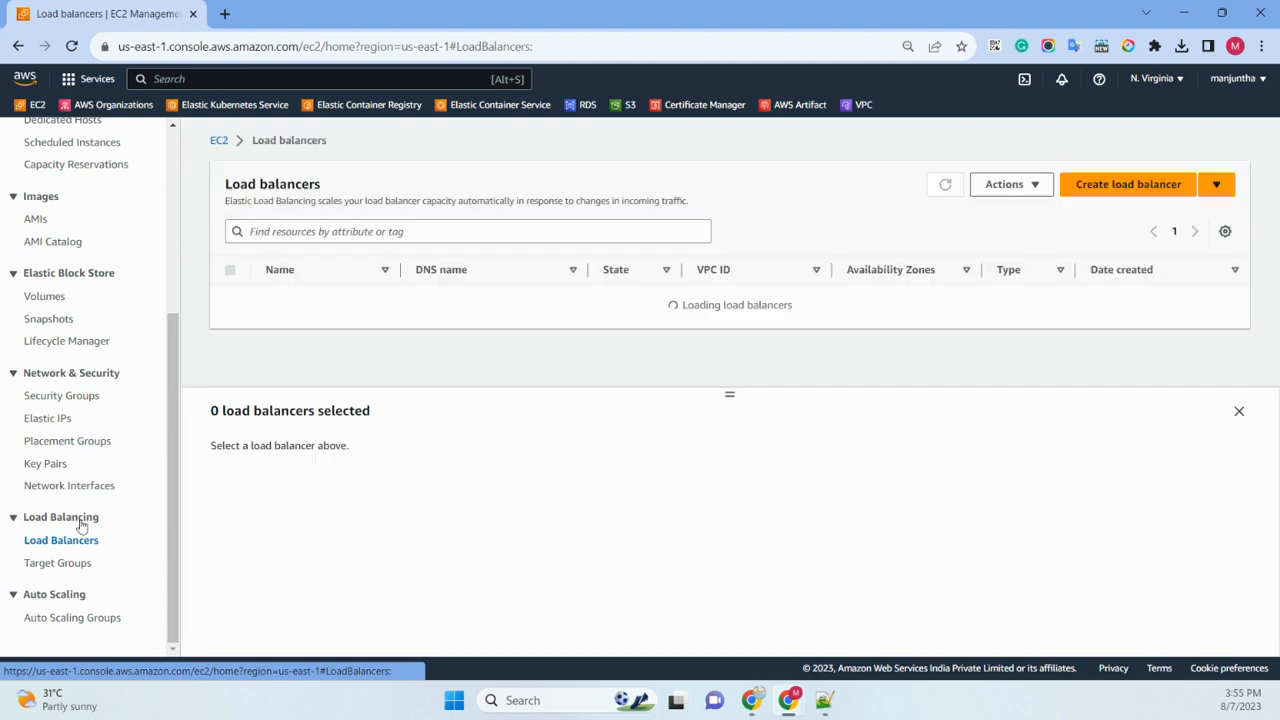
{"action": "left_click", "coordinate": [1086, 189]}
{"action": "scroll", "coordinate": [222, 345], "scroll_direction": "down", "scroll_amount": 3}
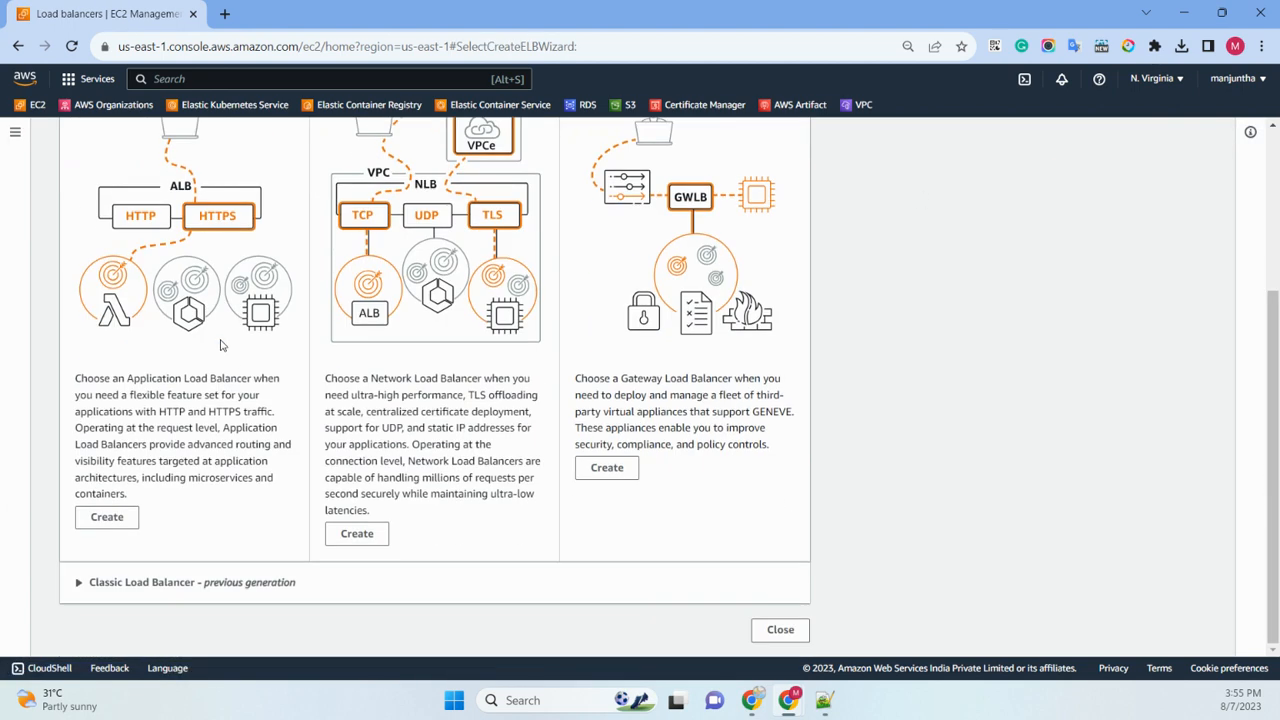
{"action": "left_click", "coordinate": [106, 520]}
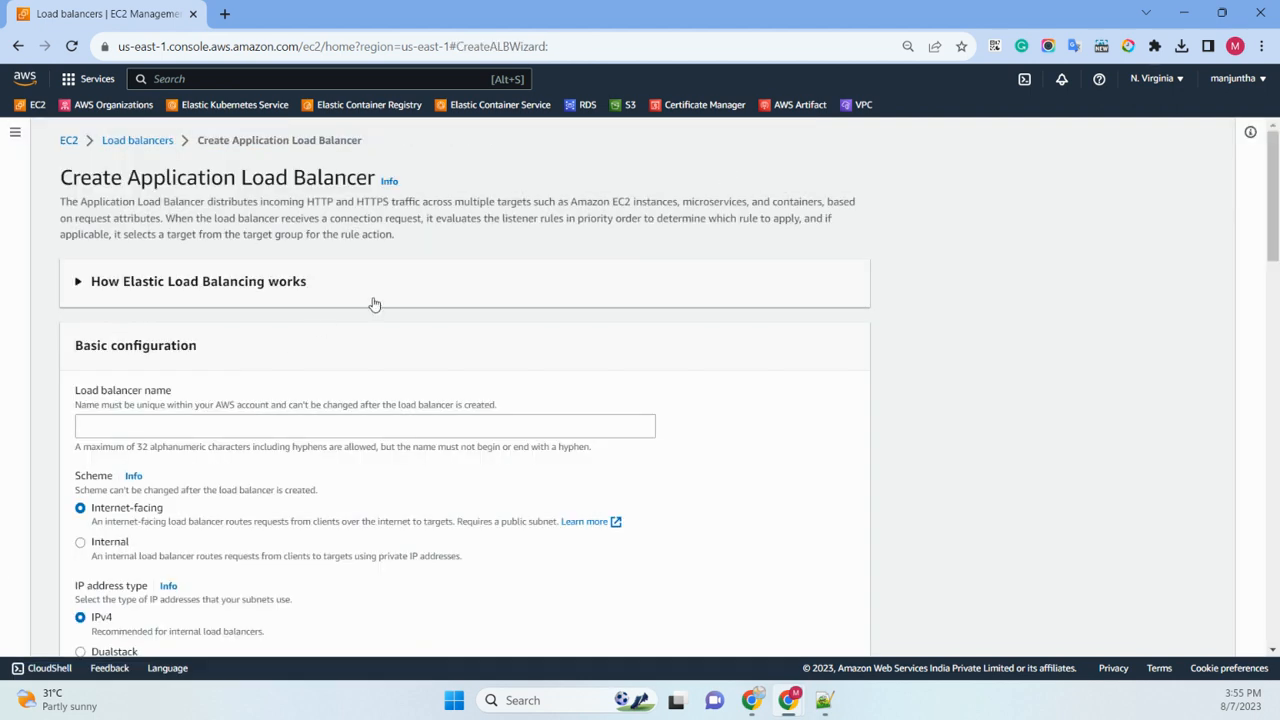
Name the load balancer websererloadbalancer, keeping the internet-facing scheme, IPv4 addressing and the preselected VPC.
{"action": "left_click", "coordinate": [171, 421]}
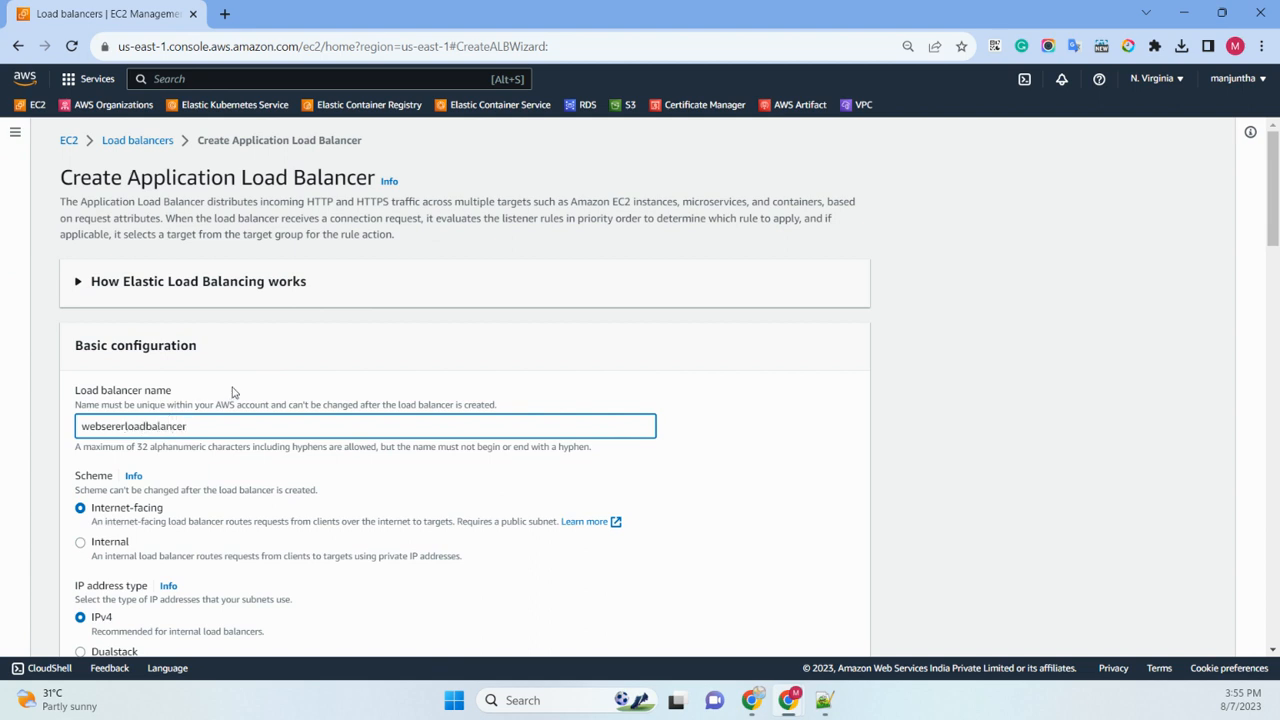
{"action": "scroll", "coordinate": [245, 385], "scroll_direction": "down", "scroll_amount": 2}
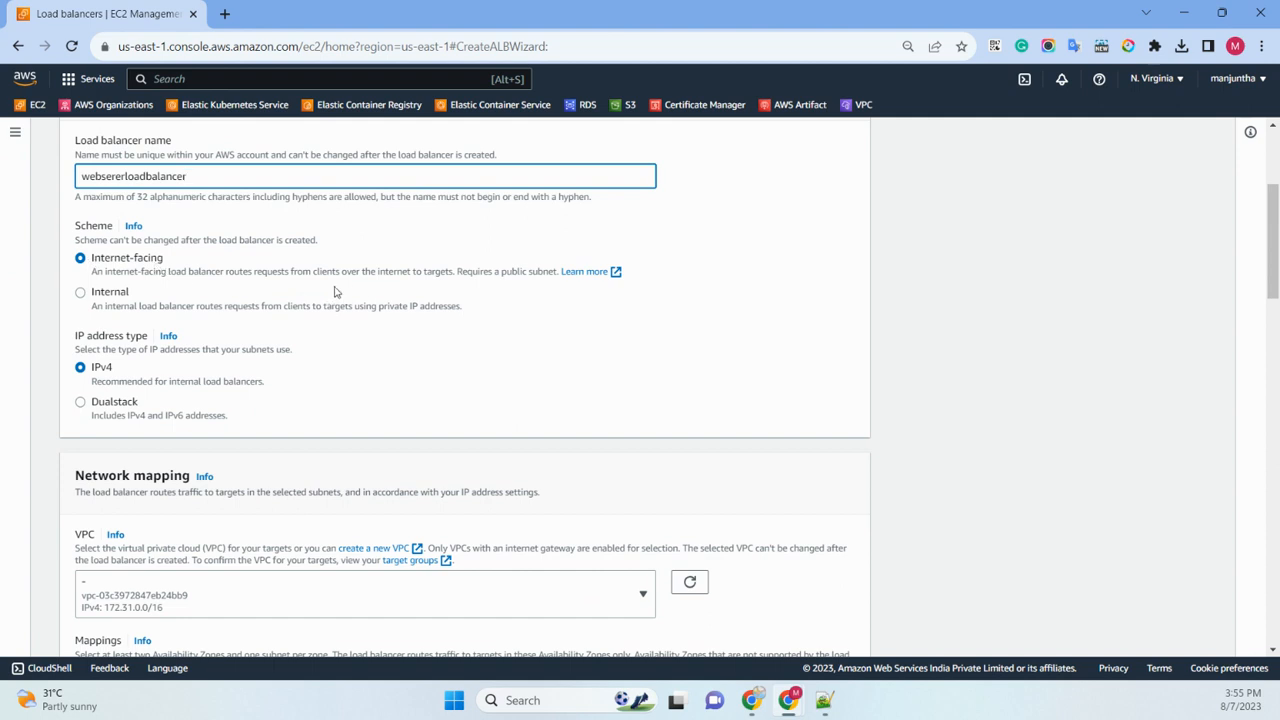
{"action": "scroll", "coordinate": [334, 289], "scroll_direction": "down", "scroll_amount": 2}
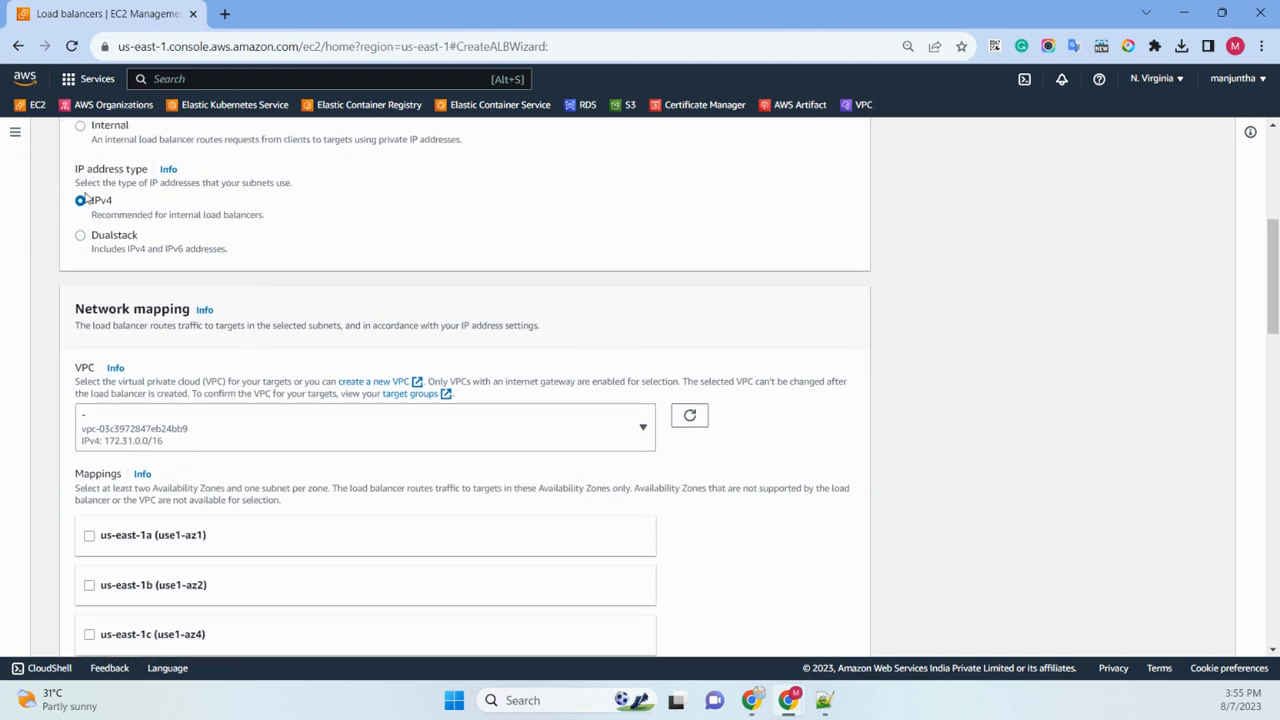
{"action": "scroll", "coordinate": [409, 285], "scroll_direction": "down", "scroll_amount": 1}
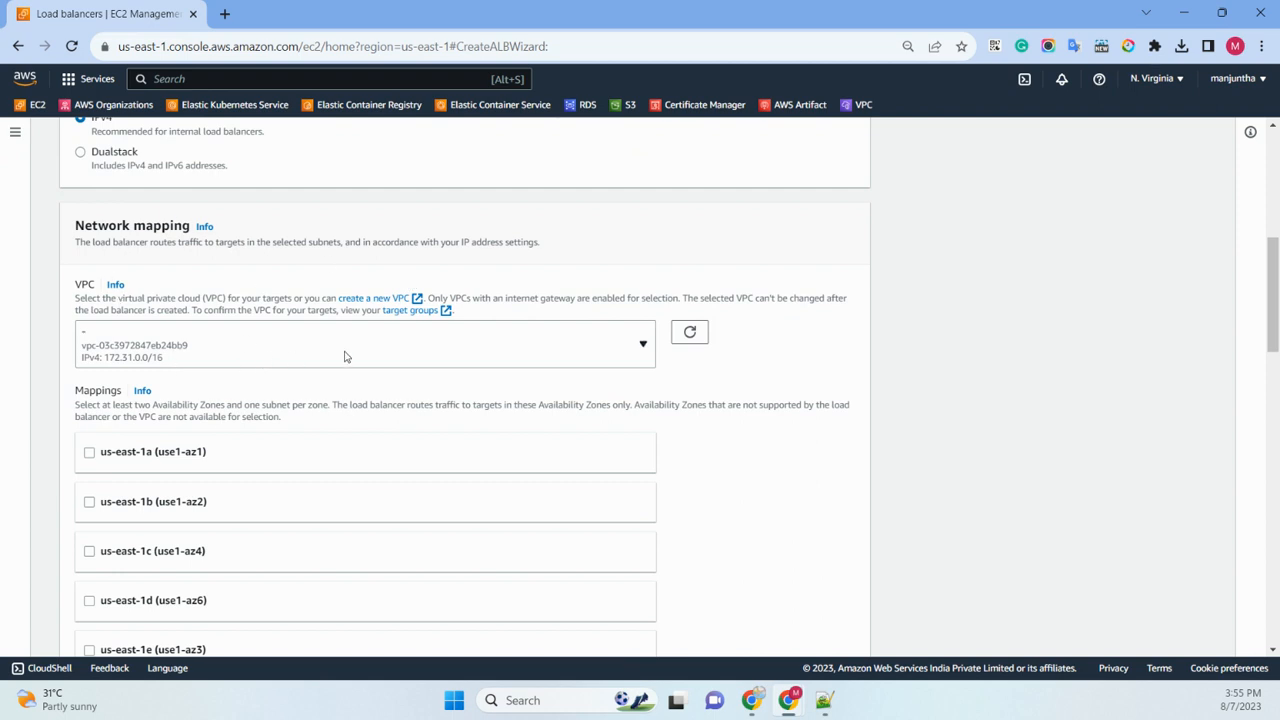
{"action": "left_click", "coordinate": [432, 356]}
{"action": "left_click", "coordinate": [432, 356]}
Map the load balancer to the Availability Zones us-east-1a, us-east-1b, us-east-1c, us-east-1d and us-east-1e.
{"action": "scroll", "coordinate": [279, 372], "scroll_direction": "down", "scroll_amount": 1}
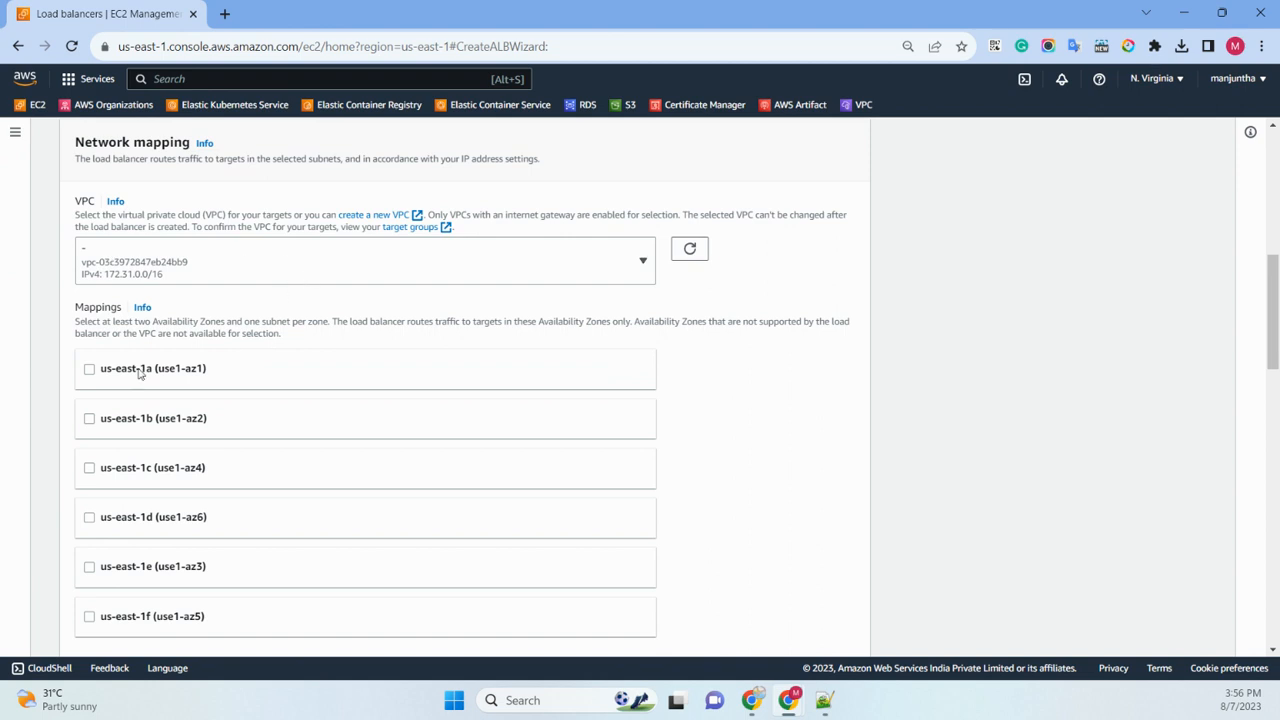
{"action": "left_click", "coordinate": [88, 371]}
{"action": "scroll", "coordinate": [151, 408], "scroll_direction": "down", "scroll_amount": 2}
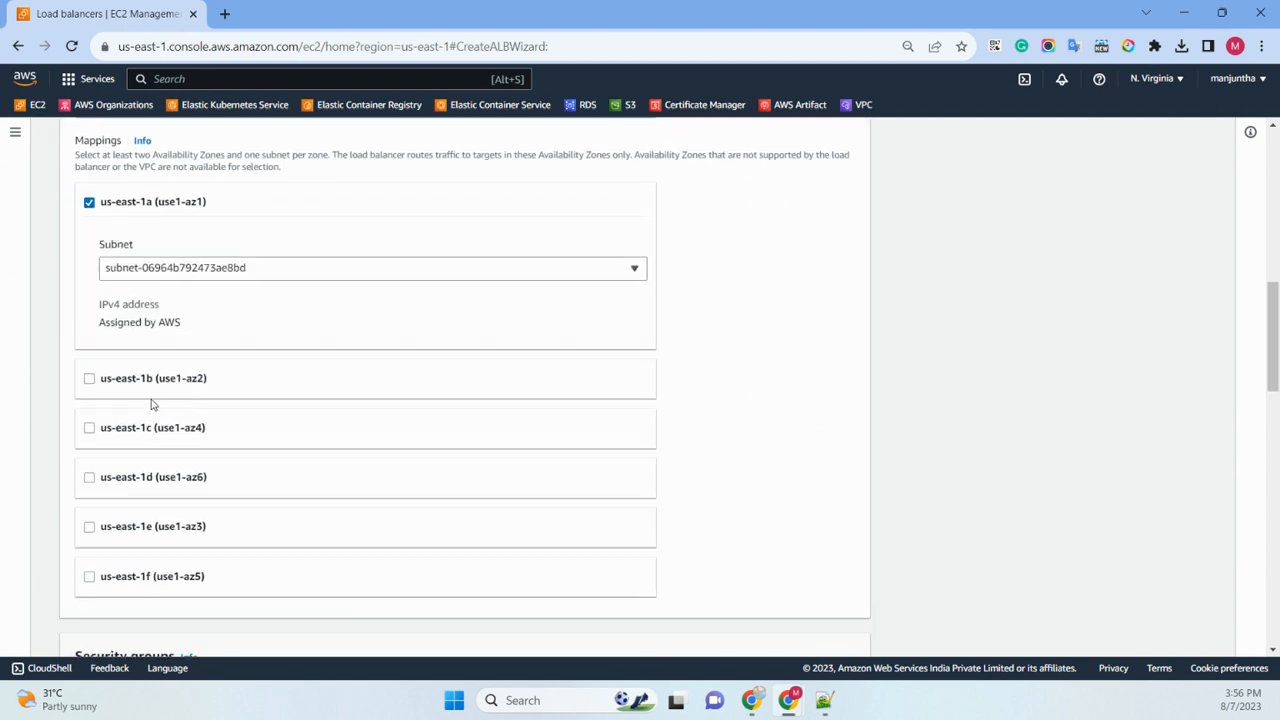
{"action": "left_click", "coordinate": [89, 378]}
{"action": "scroll", "coordinate": [271, 340], "scroll_direction": "down", "scroll_amount": 2}
{"action": "left_click", "coordinate": [89, 386]}
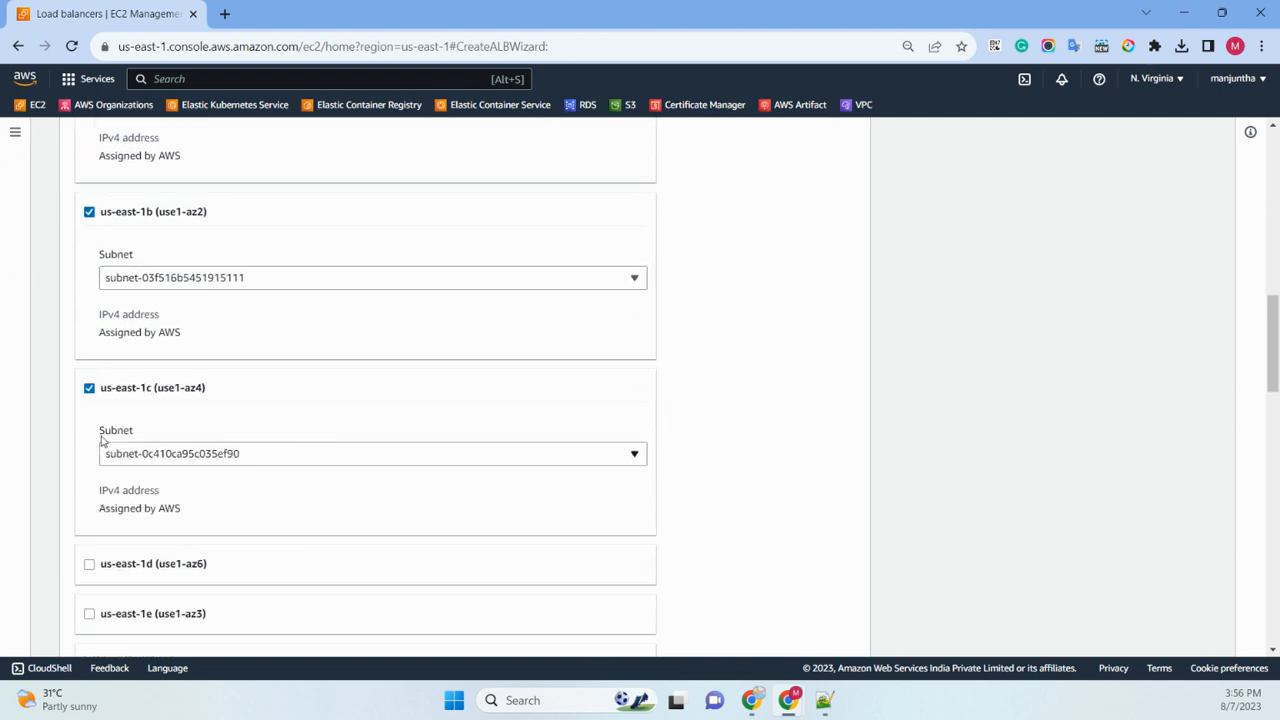
{"action": "scroll", "coordinate": [240, 390], "scroll_direction": "down", "scroll_amount": 4}
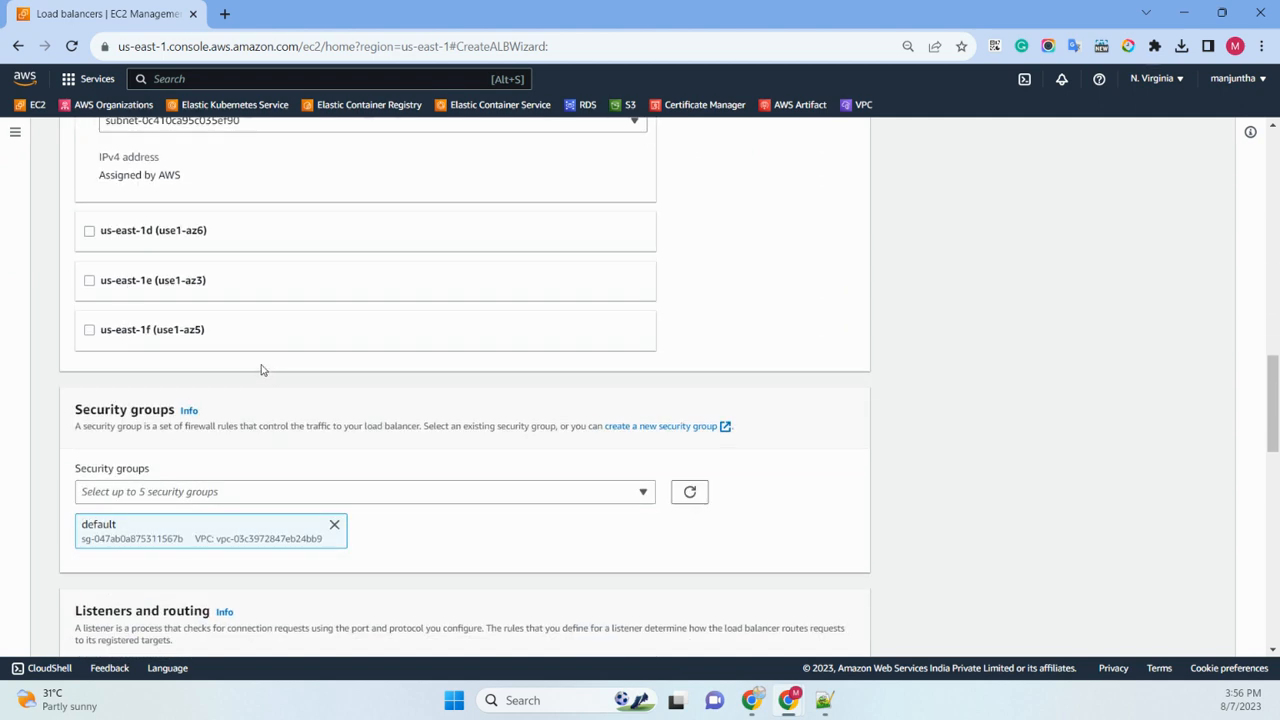
{"action": "left_click", "coordinate": [90, 232]}
{"action": "scroll", "coordinate": [123, 256], "scroll_direction": "down", "scroll_amount": 2}
{"action": "left_click", "coordinate": [89, 241]}
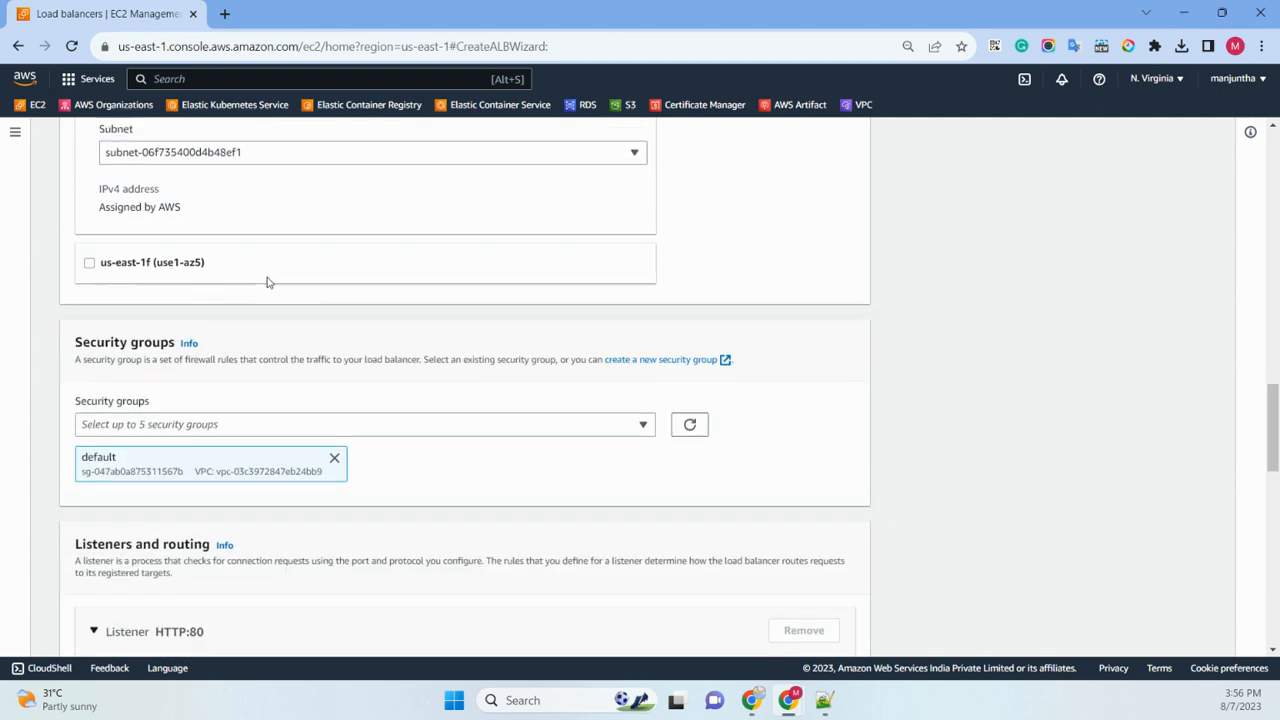
Add the us-east-1f Availability Zone to the load balancer's network mapping and keep the default security group.
{"action": "scroll", "coordinate": [99, 268], "scroll_direction": "down", "scroll_amount": 2}
{"action": "left_click", "coordinate": [89, 251]}
{"action": "scroll", "coordinate": [294, 300], "scroll_direction": "down", "scroll_amount": 3}
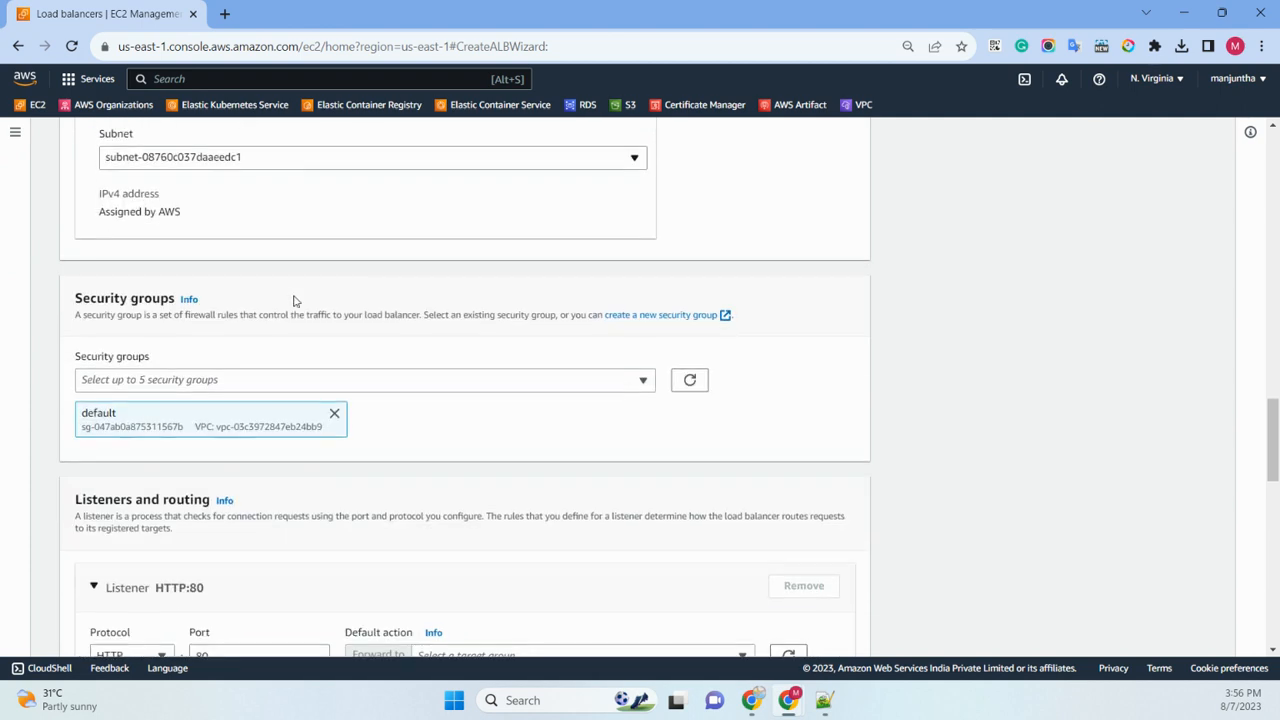
{"action": "left_click", "coordinate": [432, 379]}
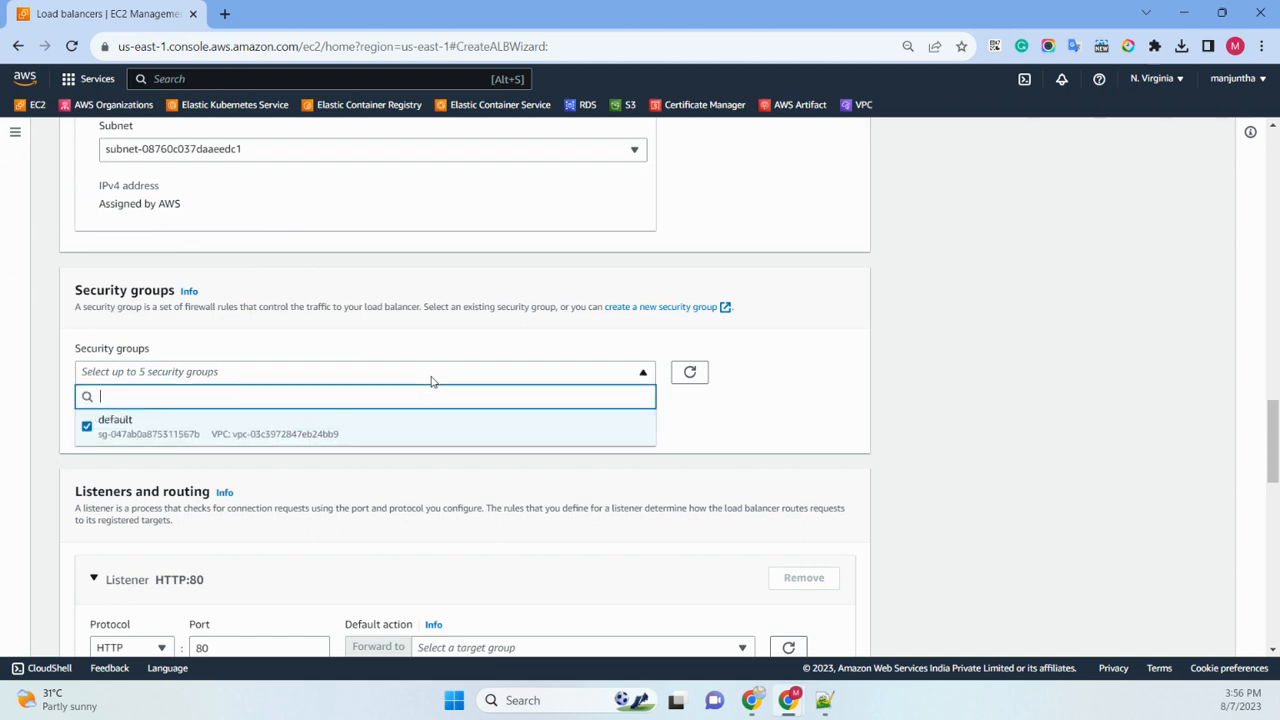
{"action": "left_click", "coordinate": [432, 380]}
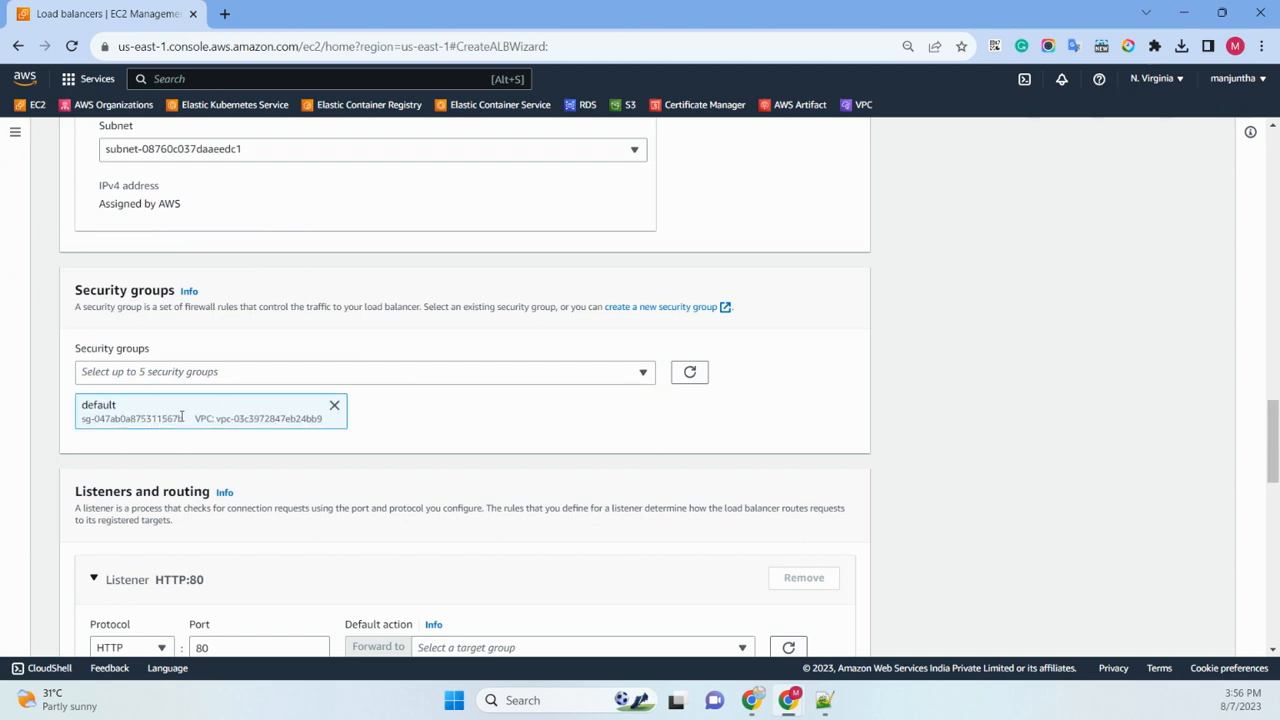
Open target group creation in a new browser tab from the HTTP:80 listener's default action.
{"action": "scroll", "coordinate": [530, 421], "scroll_direction": "down", "scroll_amount": 3}
{"action": "left_click", "coordinate": [505, 399]}
{"action": "left_click", "coordinate": [505, 399]}
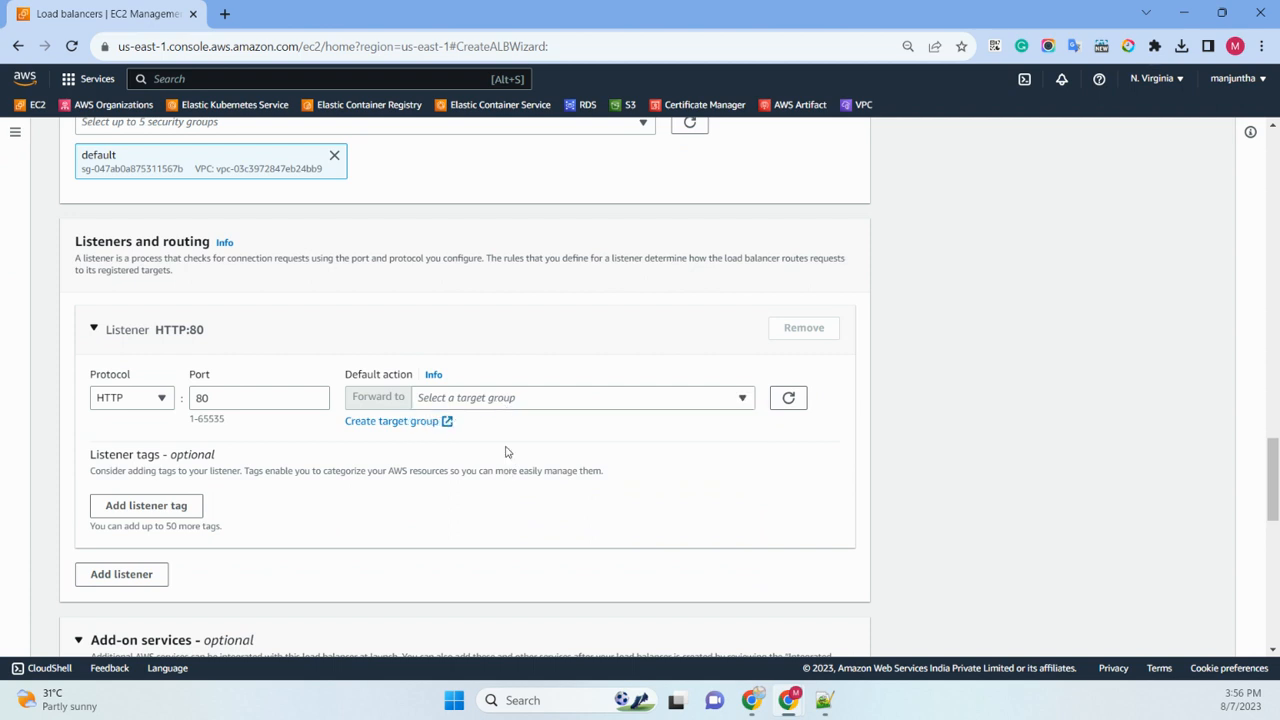
{"action": "scroll", "coordinate": [505, 452], "scroll_direction": "down", "scroll_amount": 3}
{"action": "right_click", "coordinate": [380, 174]}
{"action": "left_click", "coordinate": [452, 189]}
{"action": "left_click", "coordinate": [280, 16]}
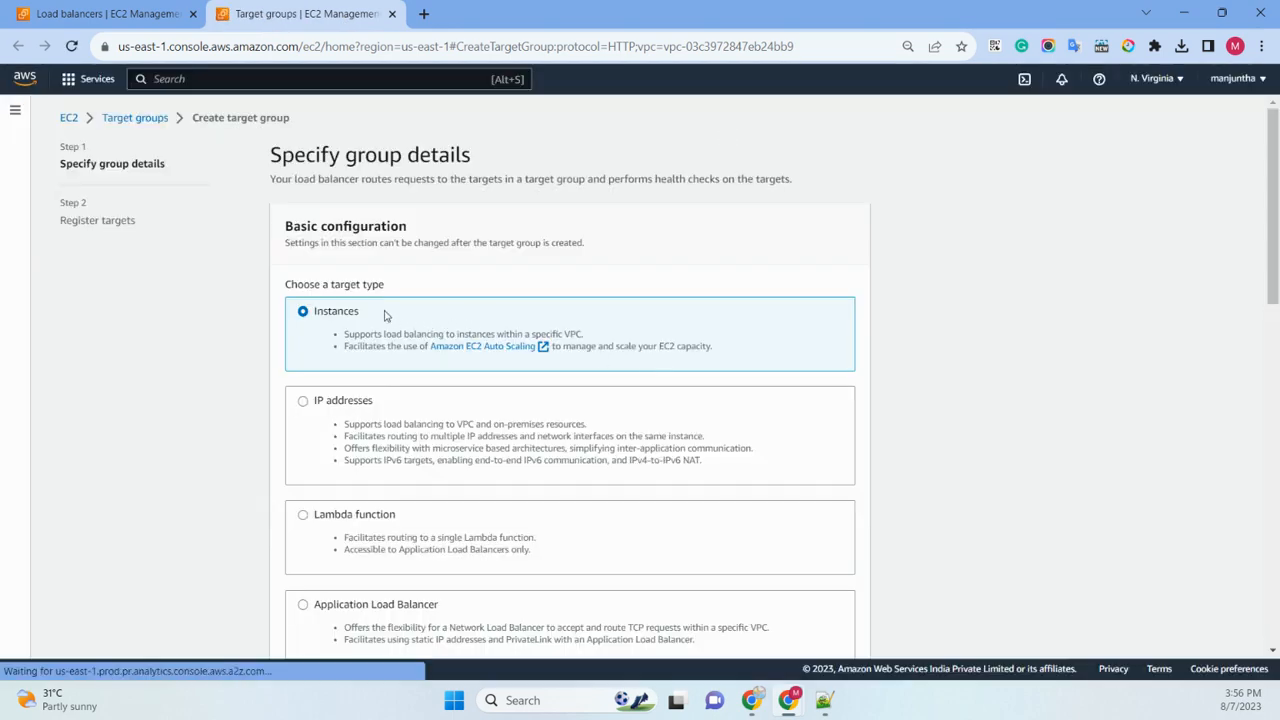
Name the target group "webserver targetgroup", keeping the Instances target type, HTTP on port 80 and the default health checks, and try to continue.
{"action": "scroll", "coordinate": [385, 315], "scroll_direction": "down", "scroll_amount": 3}
{"action": "left_click", "coordinate": [348, 399]}
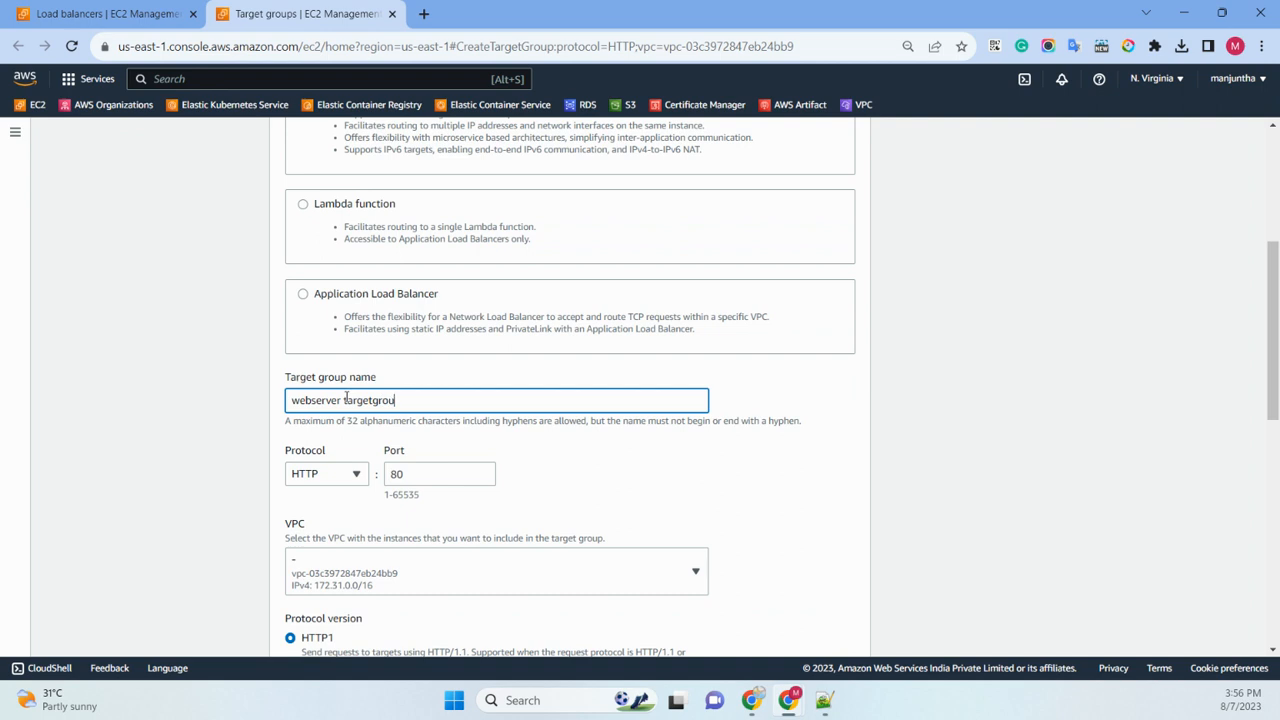
{"action": "scroll", "coordinate": [449, 235], "scroll_direction": "up", "scroll_amount": 3}
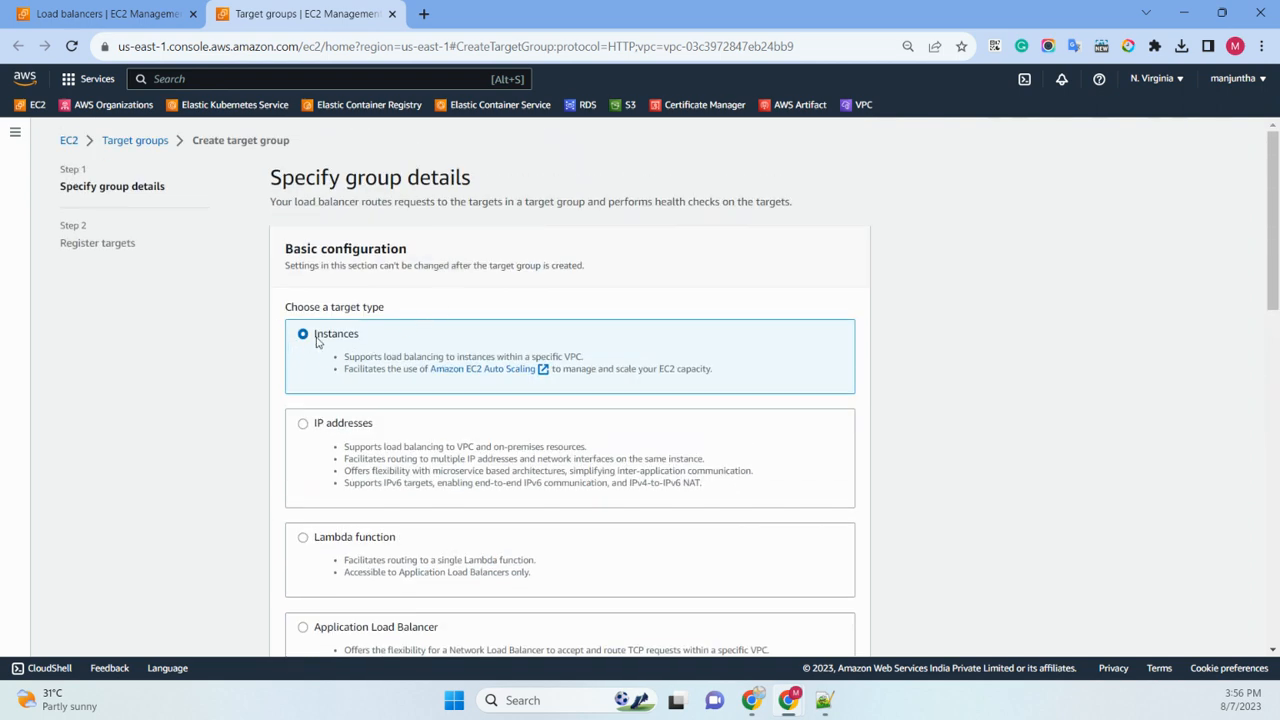
{"action": "scroll", "coordinate": [394, 345], "scroll_direction": "down", "scroll_amount": 2}
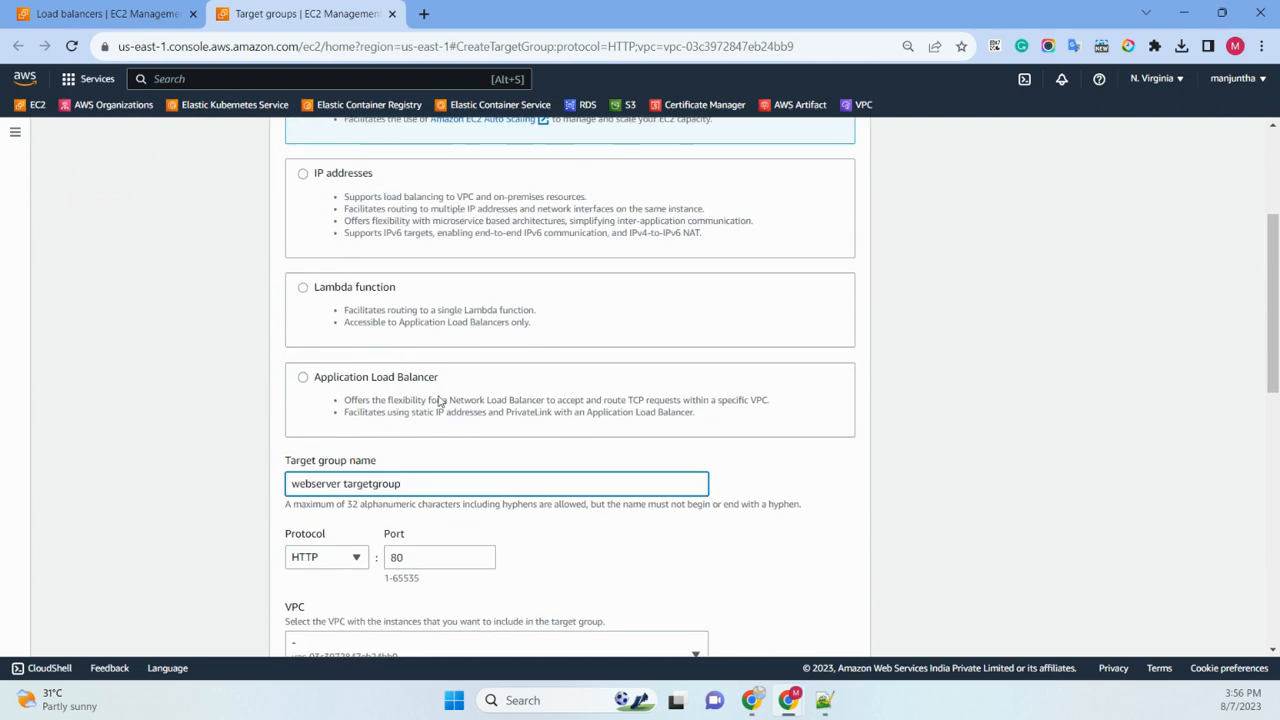
{"action": "scroll", "coordinate": [356, 352], "scroll_direction": "up", "scroll_amount": 2}
{"action": "scroll", "coordinate": [358, 354], "scroll_direction": "down", "scroll_amount": 5}
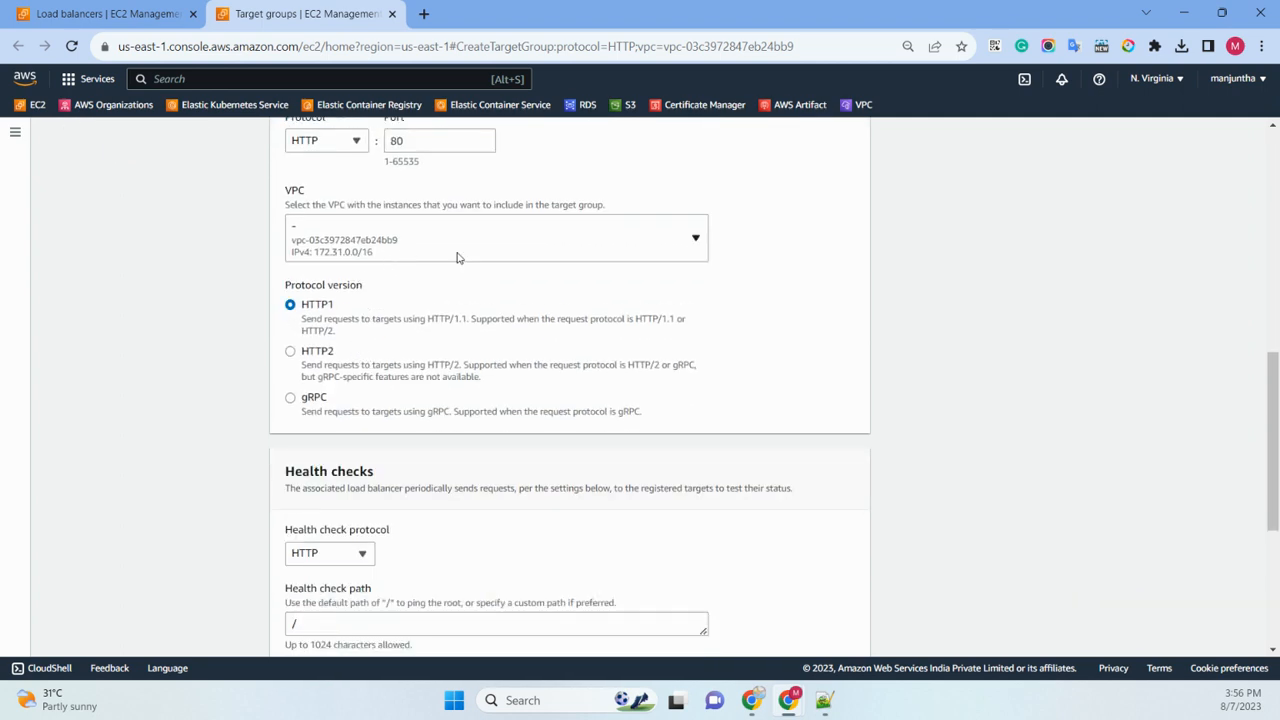
{"action": "scroll", "coordinate": [497, 318], "scroll_direction": "down", "scroll_amount": 3}
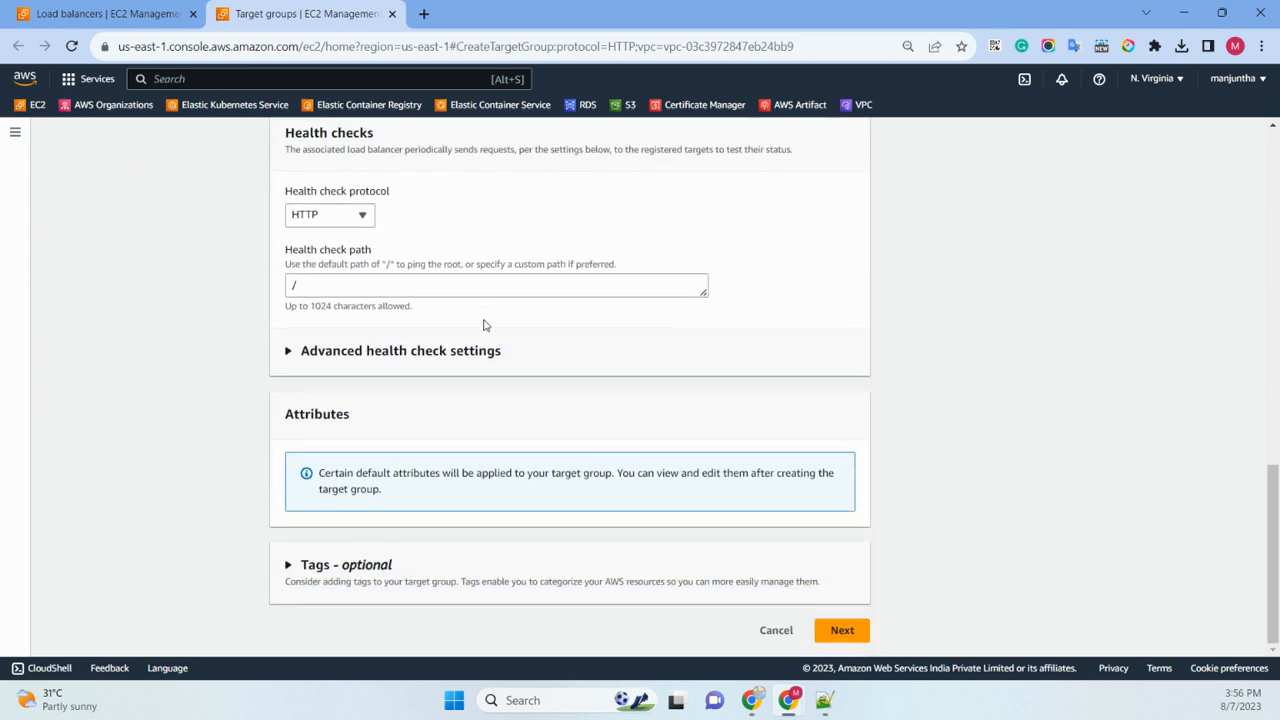
{"action": "scroll", "coordinate": [481, 497], "scroll_direction": "up", "scroll_amount": 3}
{"action": "scroll", "coordinate": [506, 457], "scroll_direction": "down", "scroll_amount": 3}
{"action": "left_click", "coordinate": [855, 634]}
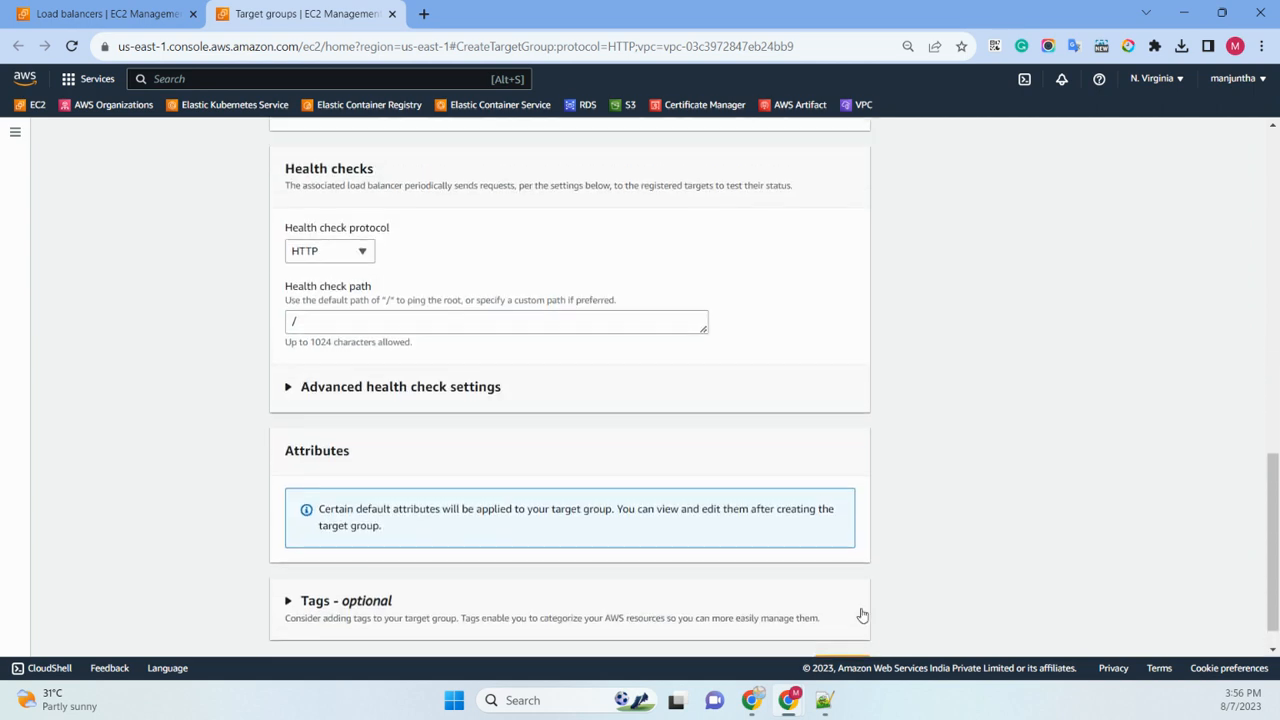
Correct the target group name to webservertargetgroup and continue to target registration.
{"action": "left_click", "coordinate": [343, 367]}
{"action": "key", "text": "BackSpace"}
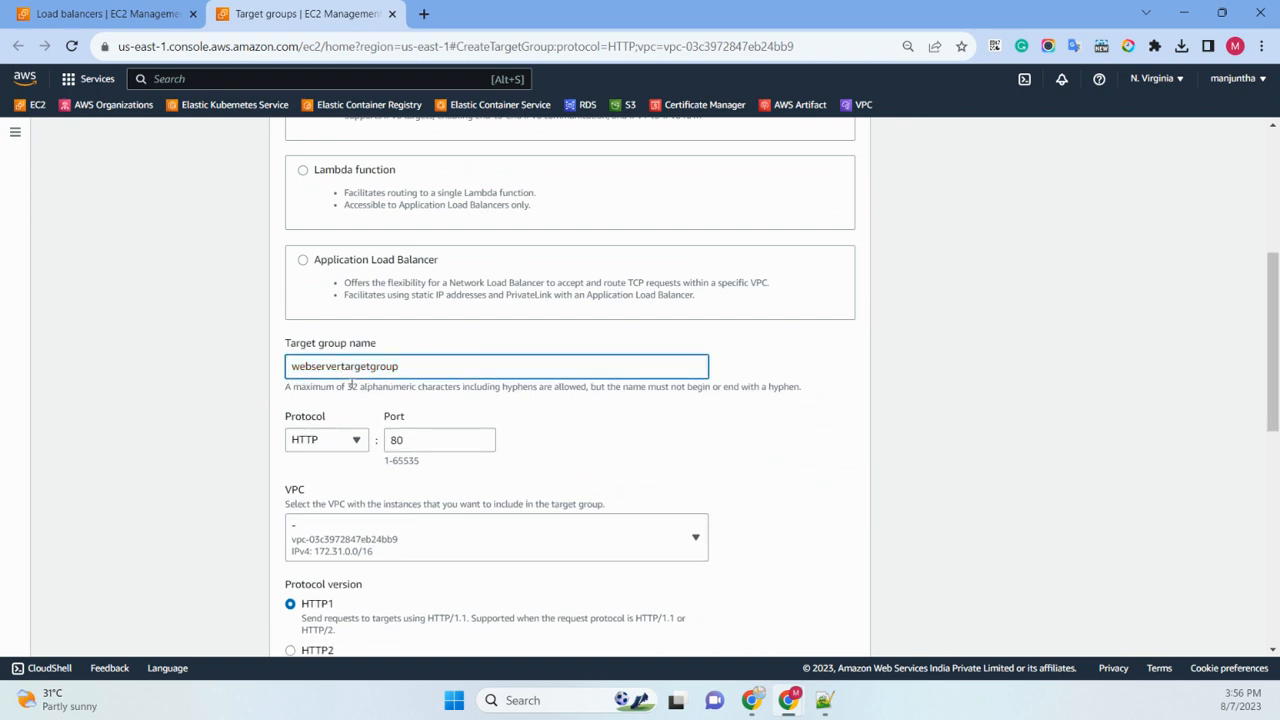
{"action": "scroll", "coordinate": [352, 386], "scroll_direction": "down", "scroll_amount": 10}
{"action": "left_click", "coordinate": [840, 628]}
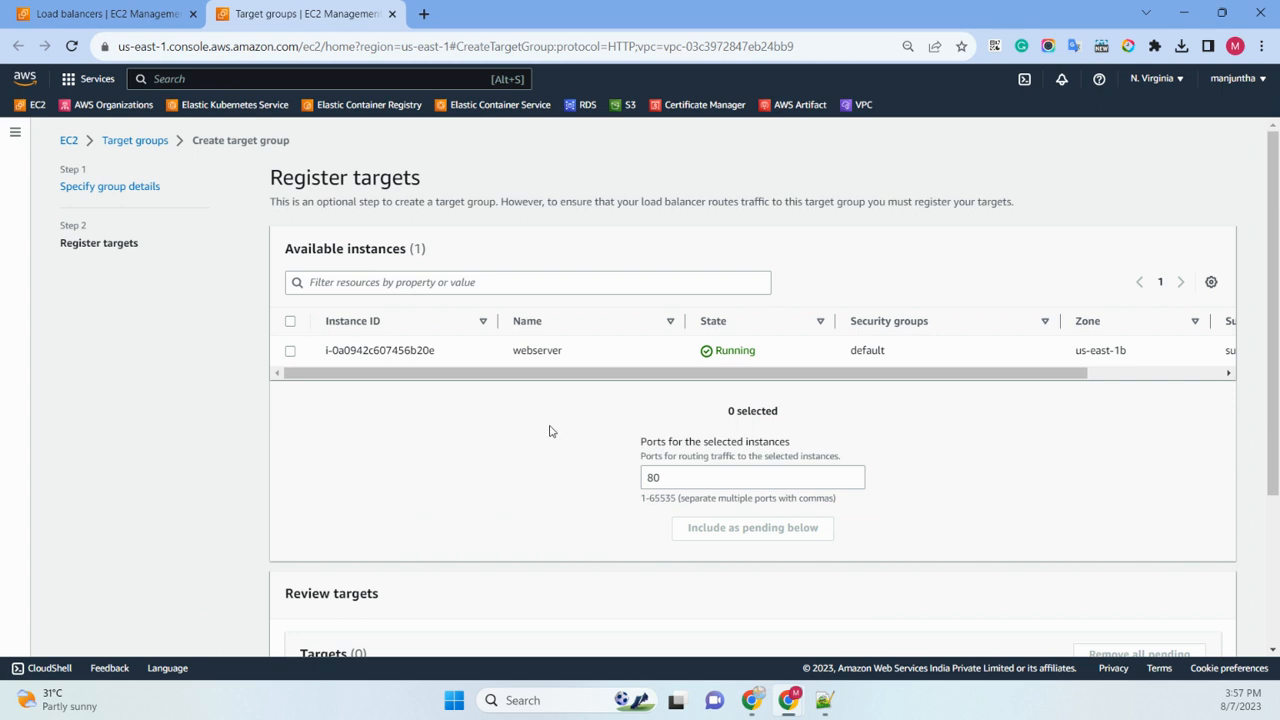
Create the target group without registering any instances as targets.
{"action": "scroll", "coordinate": [433, 421], "scroll_direction": "down", "scroll_amount": 3}
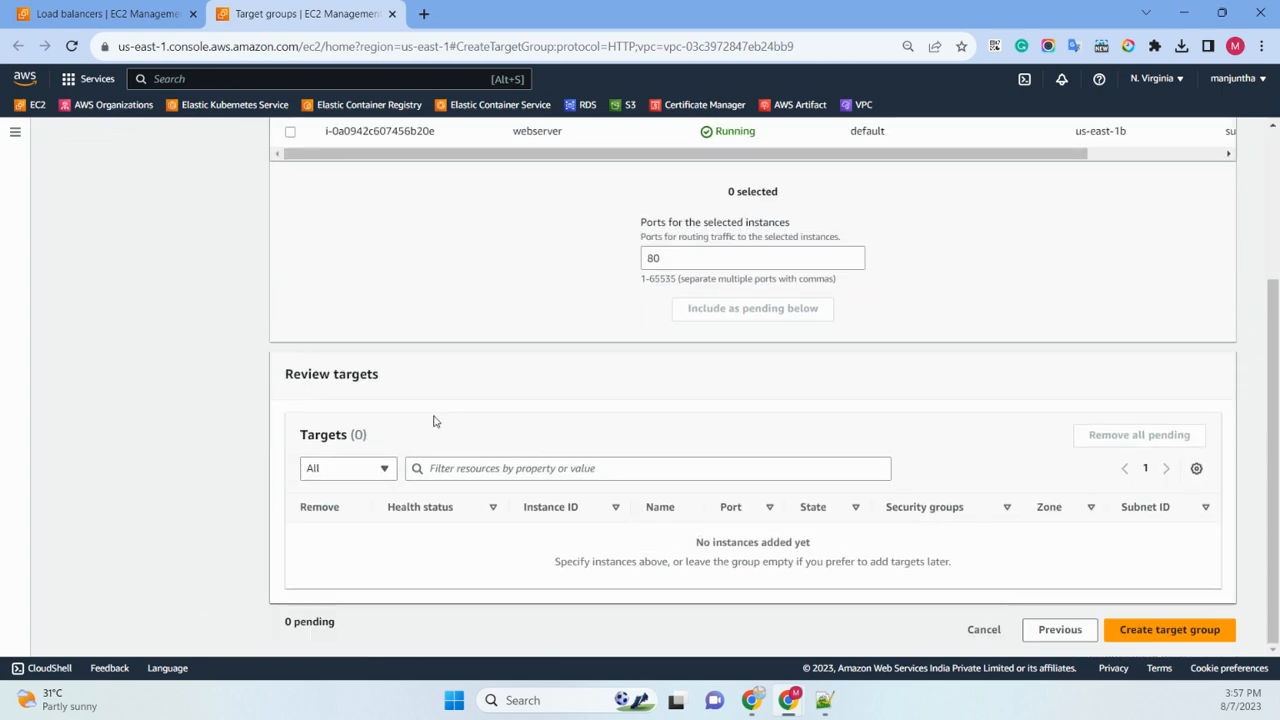
{"action": "scroll", "coordinate": [493, 398], "scroll_direction": "up", "scroll_amount": 3}
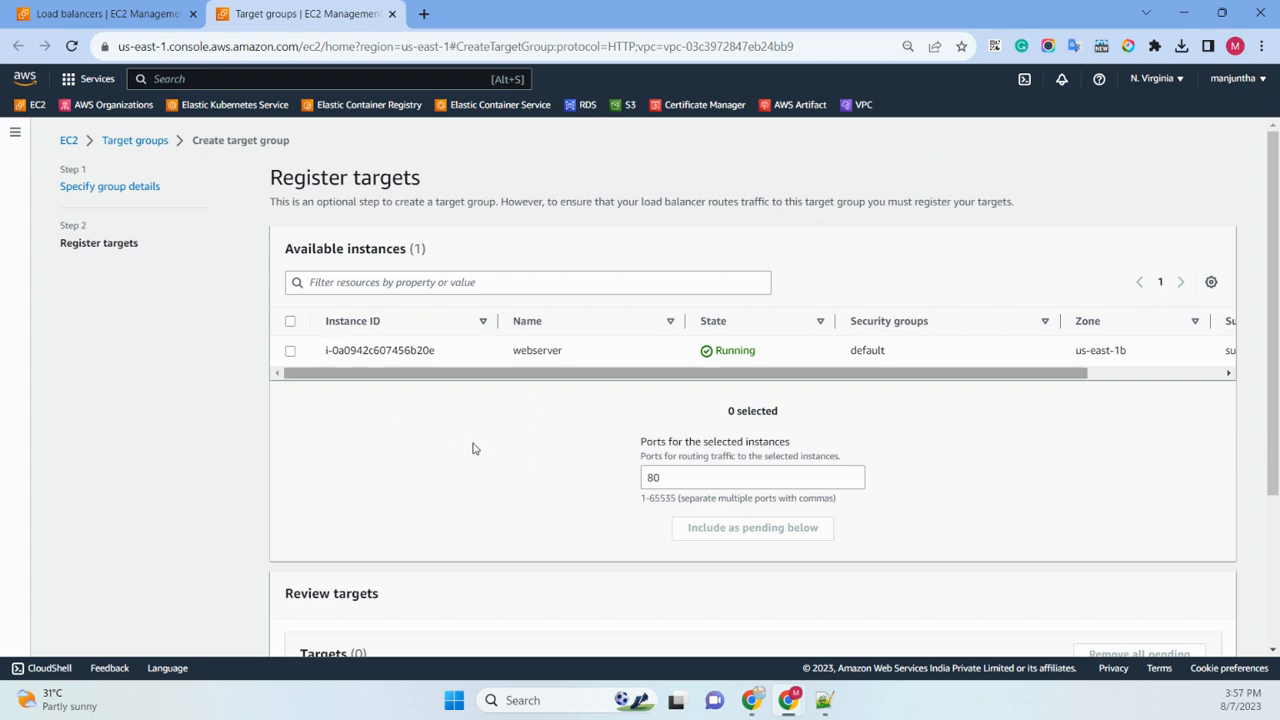
{"action": "scroll", "coordinate": [528, 427], "scroll_direction": "down", "scroll_amount": 3}
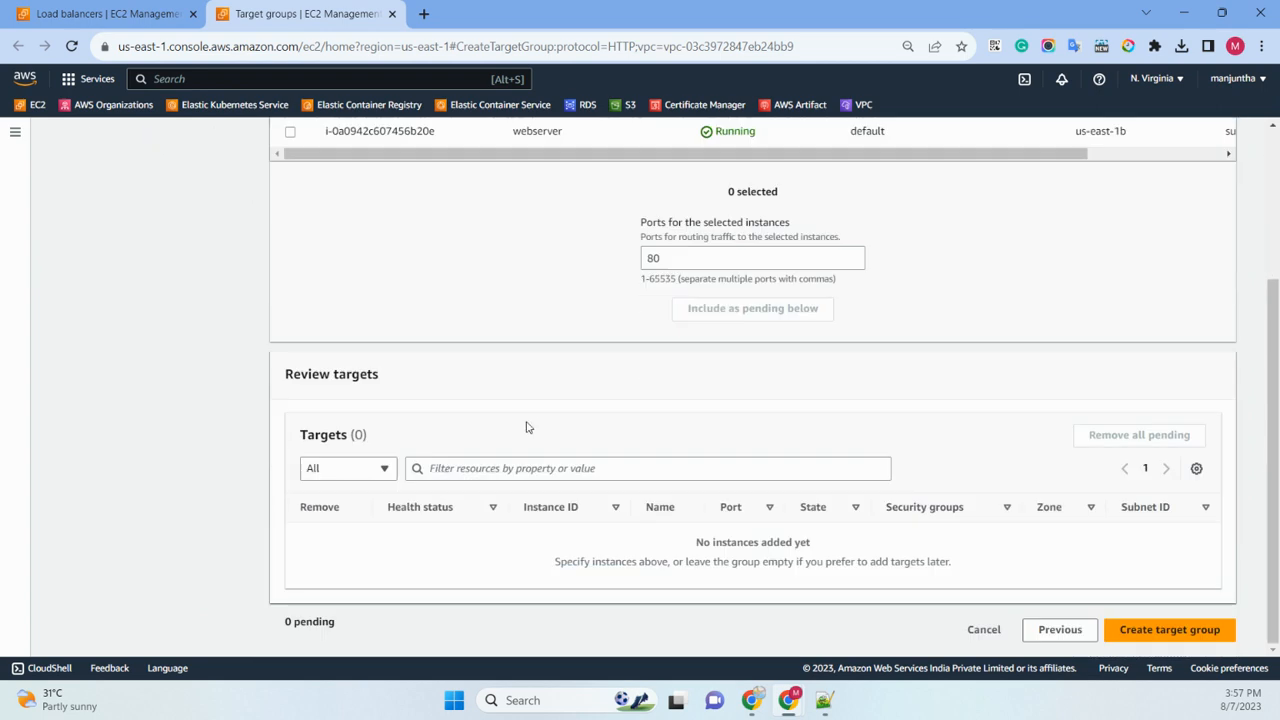
{"action": "left_click", "coordinate": [1140, 629]}
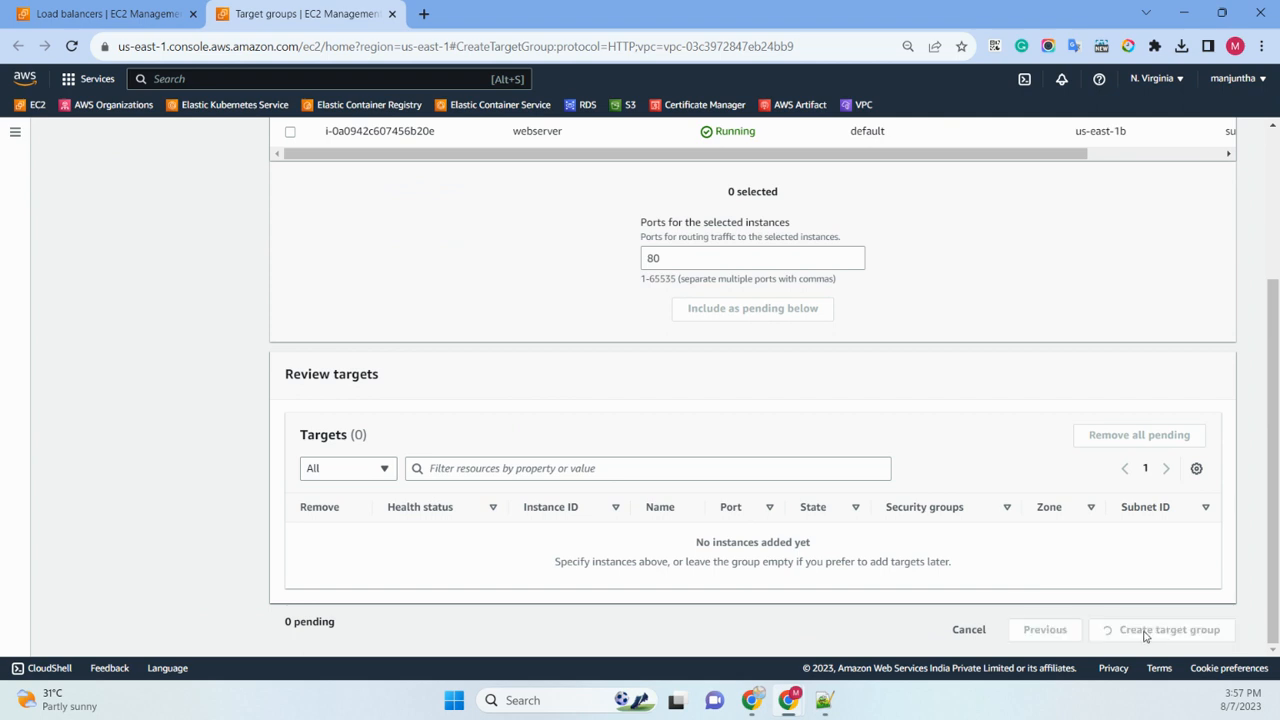
Refresh the target groups list and open the load balancers list.
{"action": "double_click", "coordinate": [958, 222]}
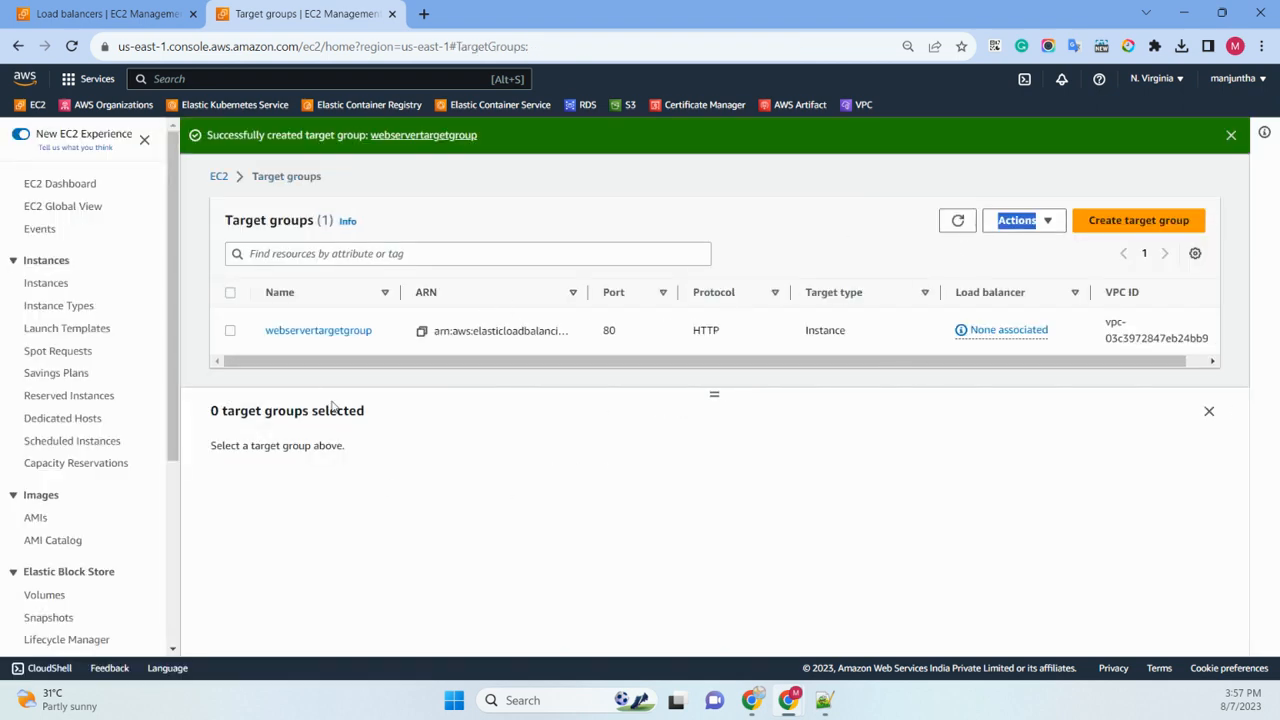
{"action": "scroll", "coordinate": [34, 470], "scroll_direction": "down", "scroll_amount": 5}
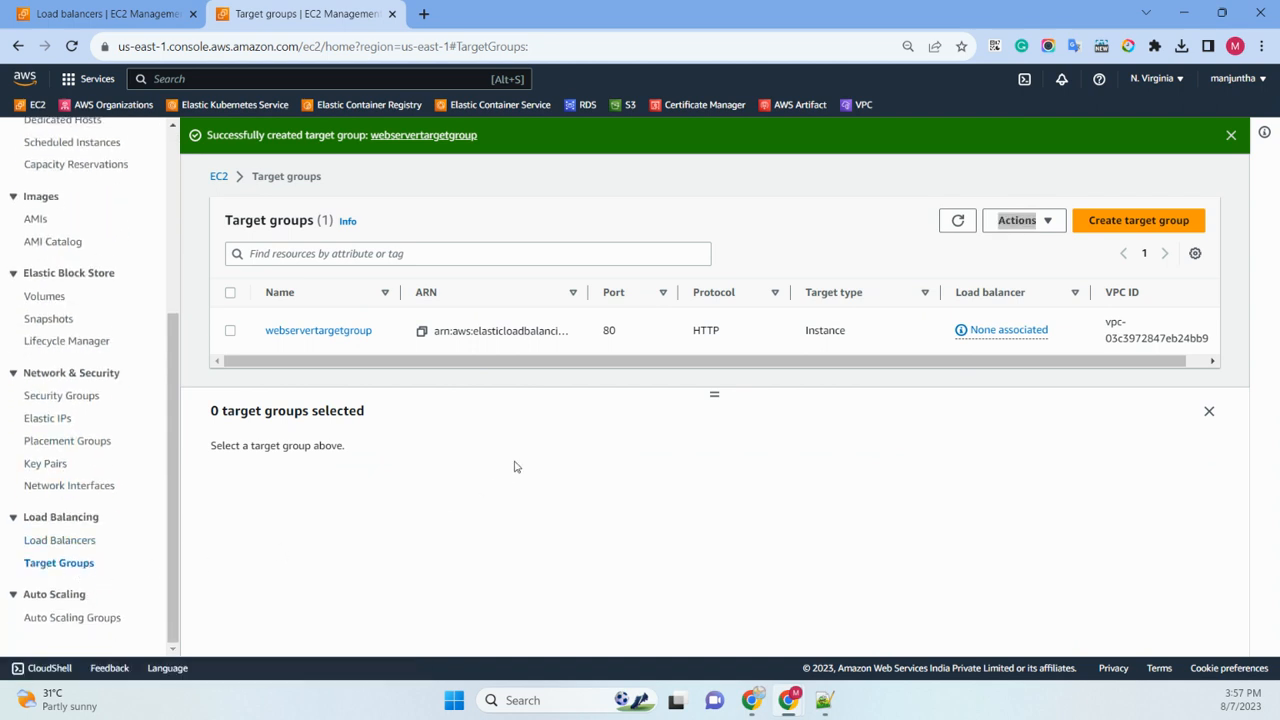
{"action": "left_click", "coordinate": [957, 220]}
{"action": "left_click", "coordinate": [60, 541]}
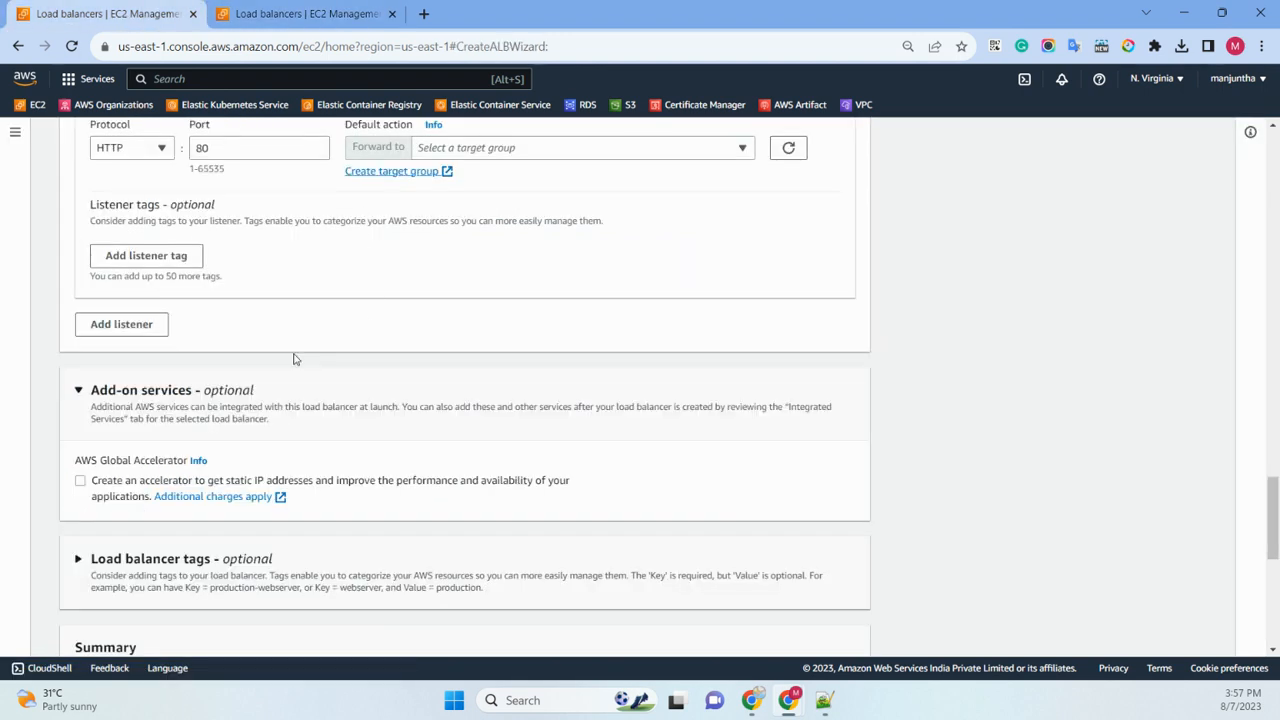
Return to the load balancer creation tab and forward the HTTP:80 listener to webservertargetgroup.
{"action": "scroll", "coordinate": [471, 314], "scroll_direction": "up", "scroll_amount": 2}
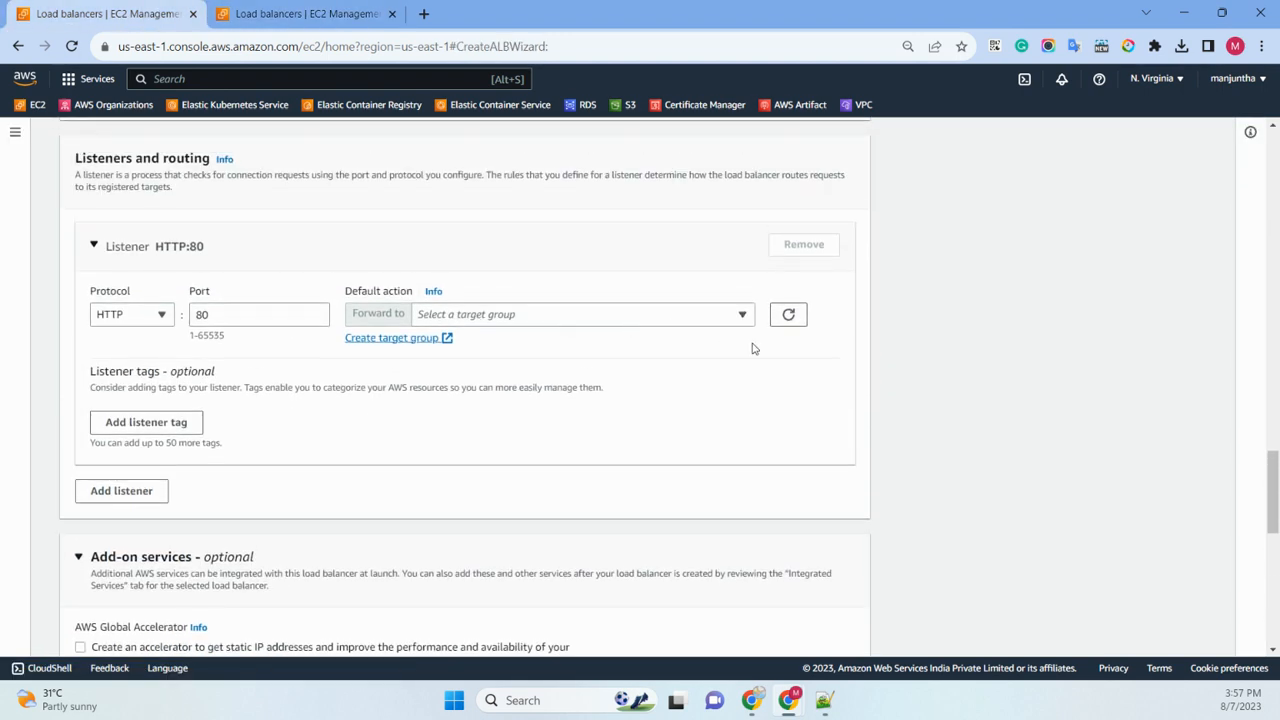
{"action": "left_click", "coordinate": [592, 320]}
{"action": "left_click", "coordinate": [514, 371]}
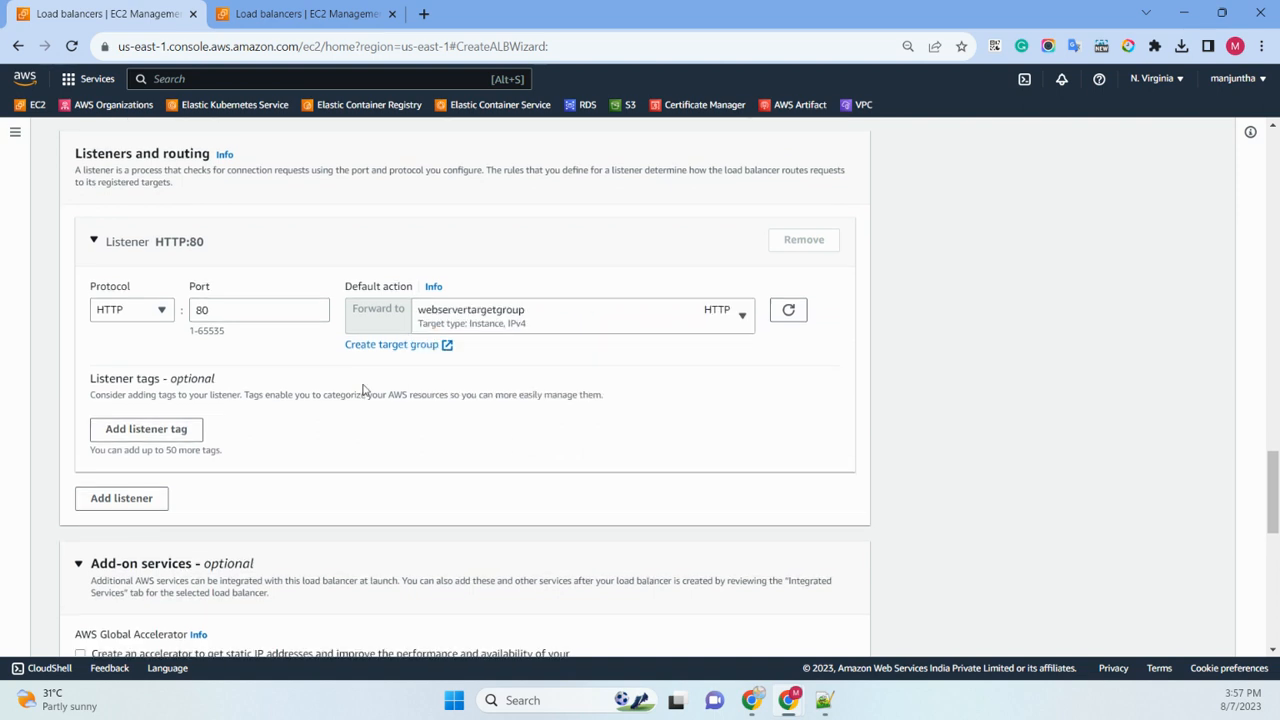
Leave the add-on services and tags unset, review the summary and create the load balancer.
{"action": "scroll", "coordinate": [363, 390], "scroll_direction": "down", "scroll_amount": 4}
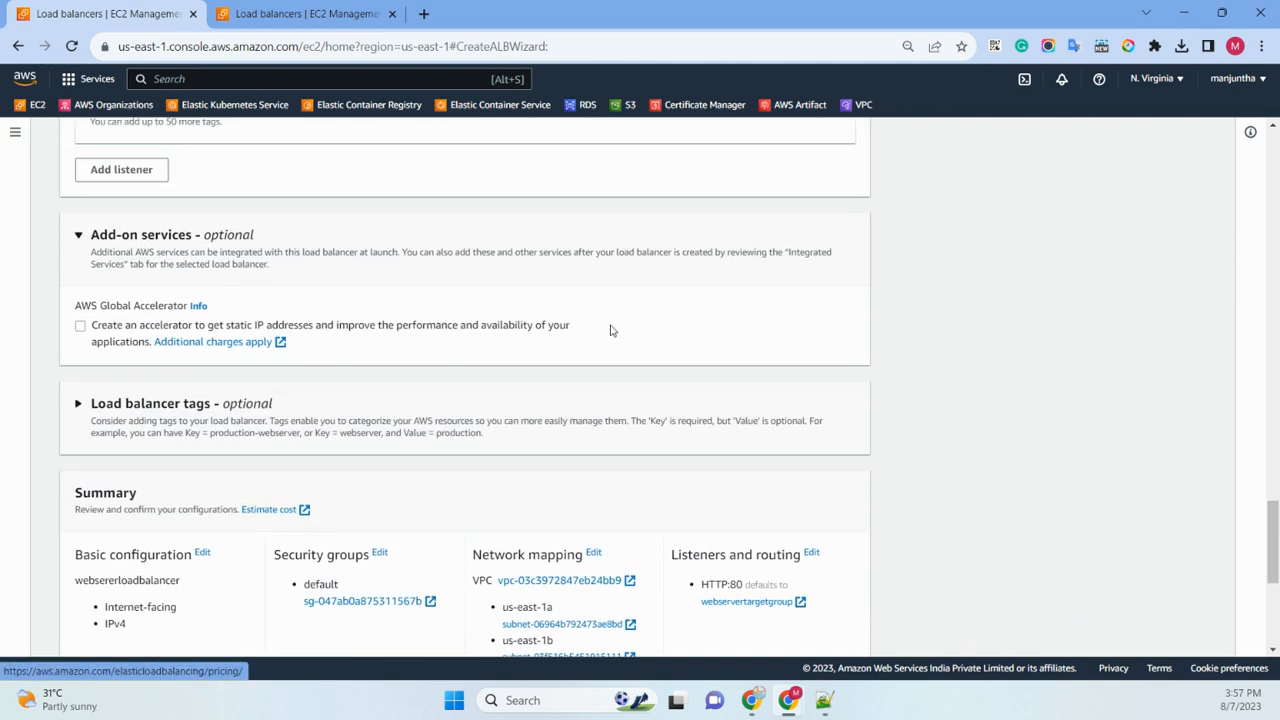
{"action": "scroll", "coordinate": [580, 320], "scroll_direction": "up", "scroll_amount": 3}
{"action": "scroll", "coordinate": [400, 370], "scroll_direction": "down", "scroll_amount": 2}
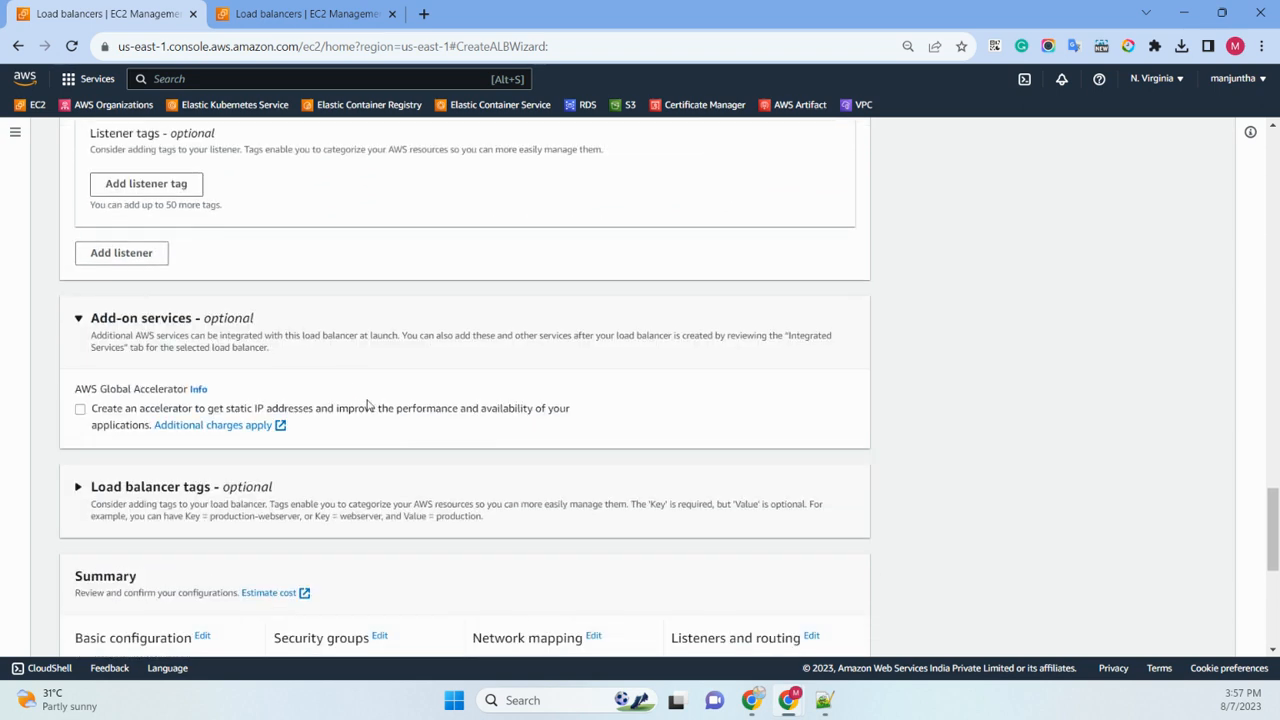
{"action": "scroll", "coordinate": [366, 366], "scroll_direction": "down", "scroll_amount": 5}
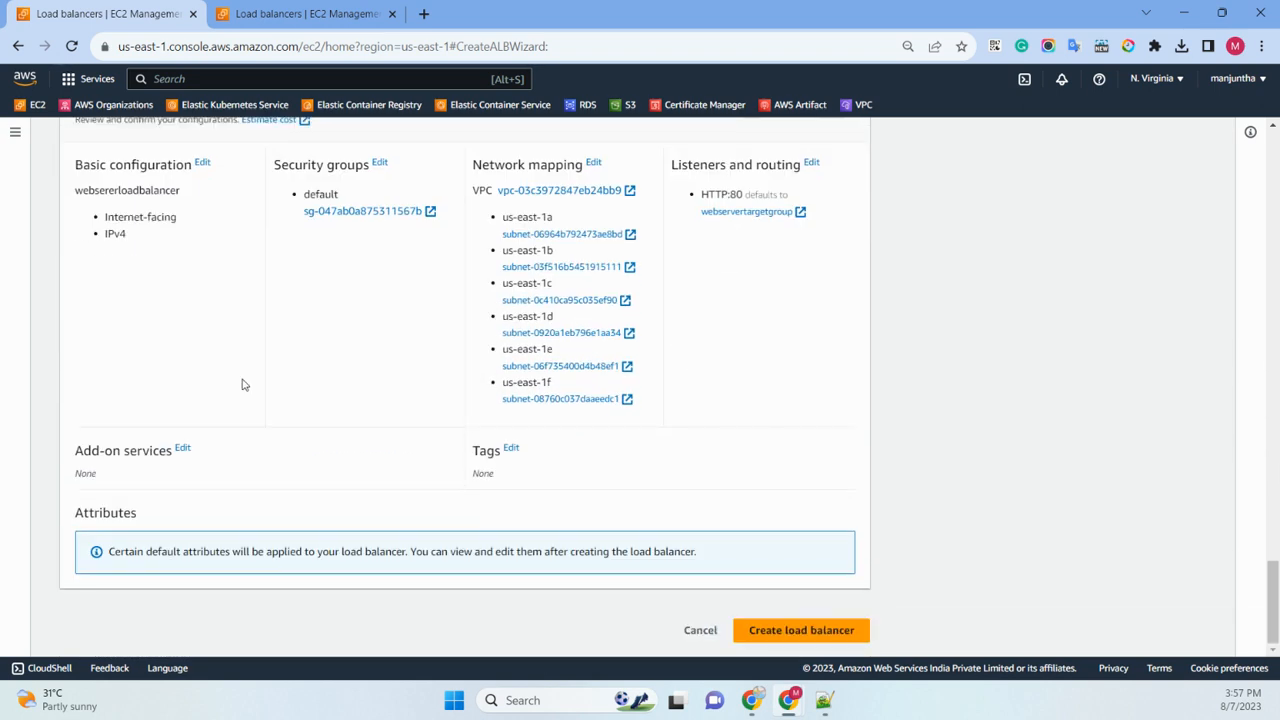
{"action": "left_click", "coordinate": [819, 632]}
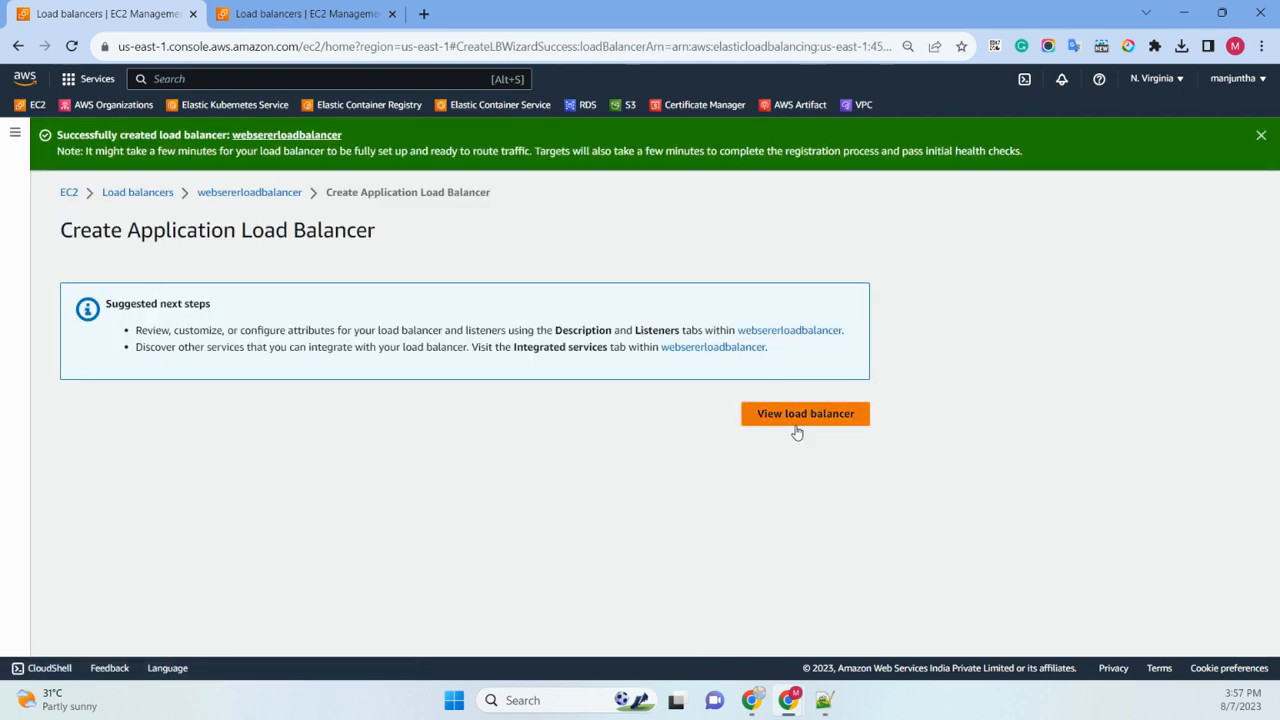
View the new load balancer in its list and check the target groups list.
{"action": "left_click", "coordinate": [802, 415]}
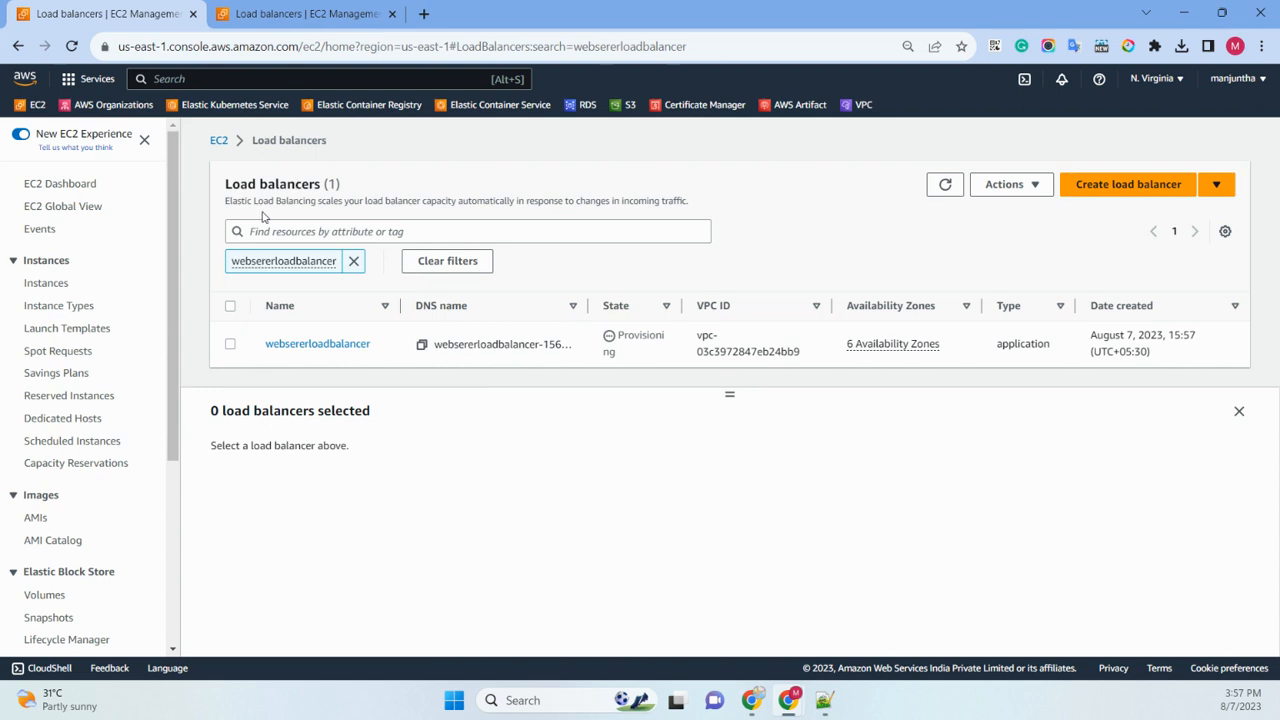
{"action": "scroll", "coordinate": [80, 492], "scroll_direction": "down", "scroll_amount": 3}
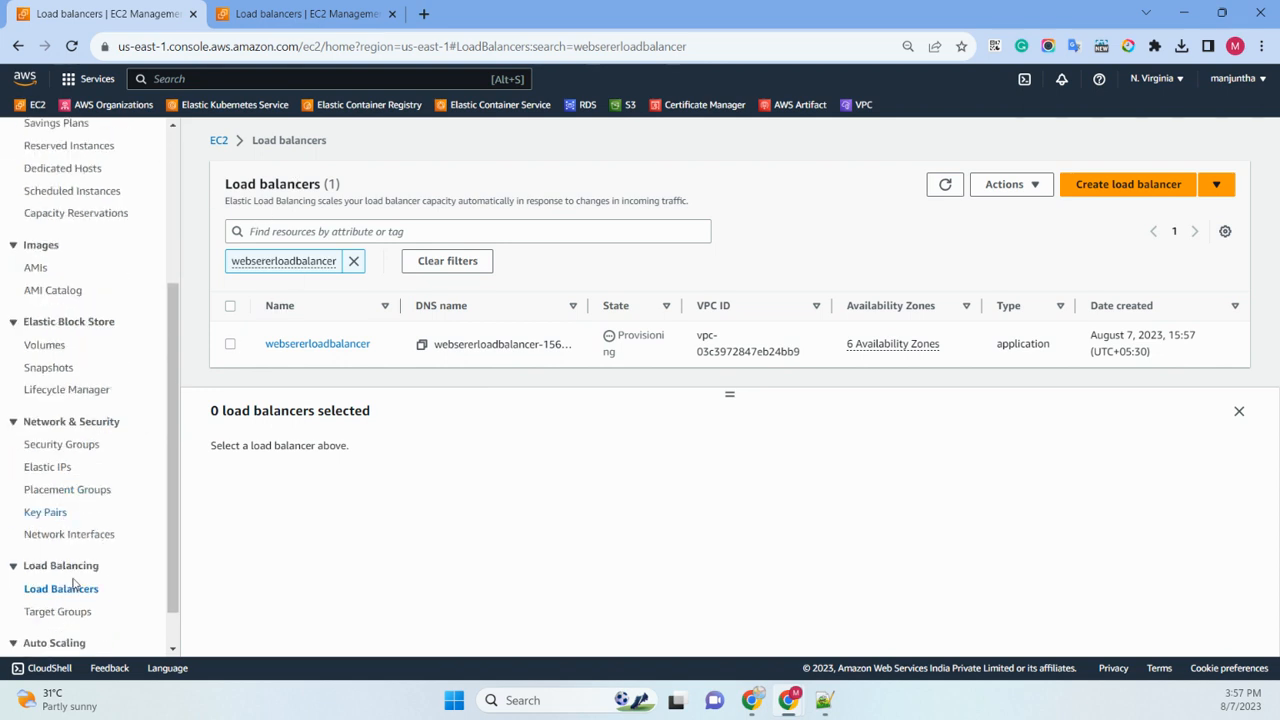
{"action": "left_click", "coordinate": [58, 612]}
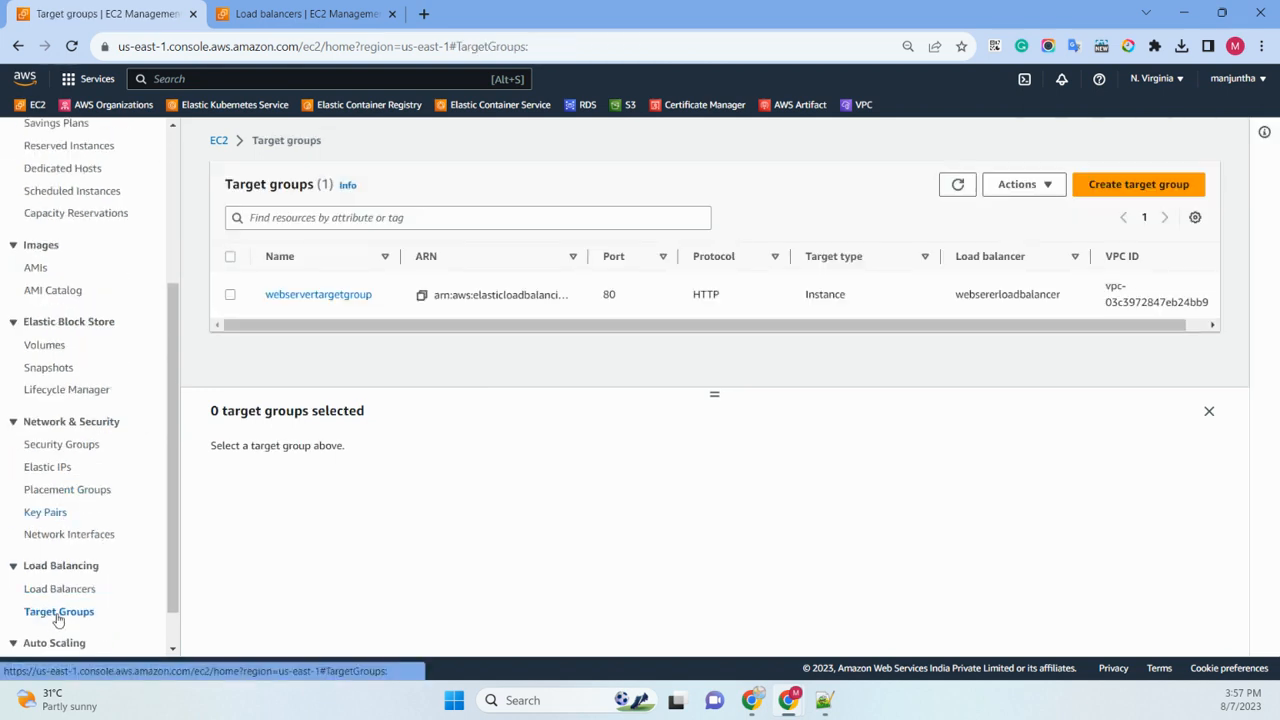
Select the webserver instance and open its public IPv4 address 54.208.52.118 in the browser over HTTP.
{"action": "scroll", "coordinate": [52, 400], "scroll_direction": "up", "scroll_amount": 3}
{"action": "left_click", "coordinate": [43, 286]}
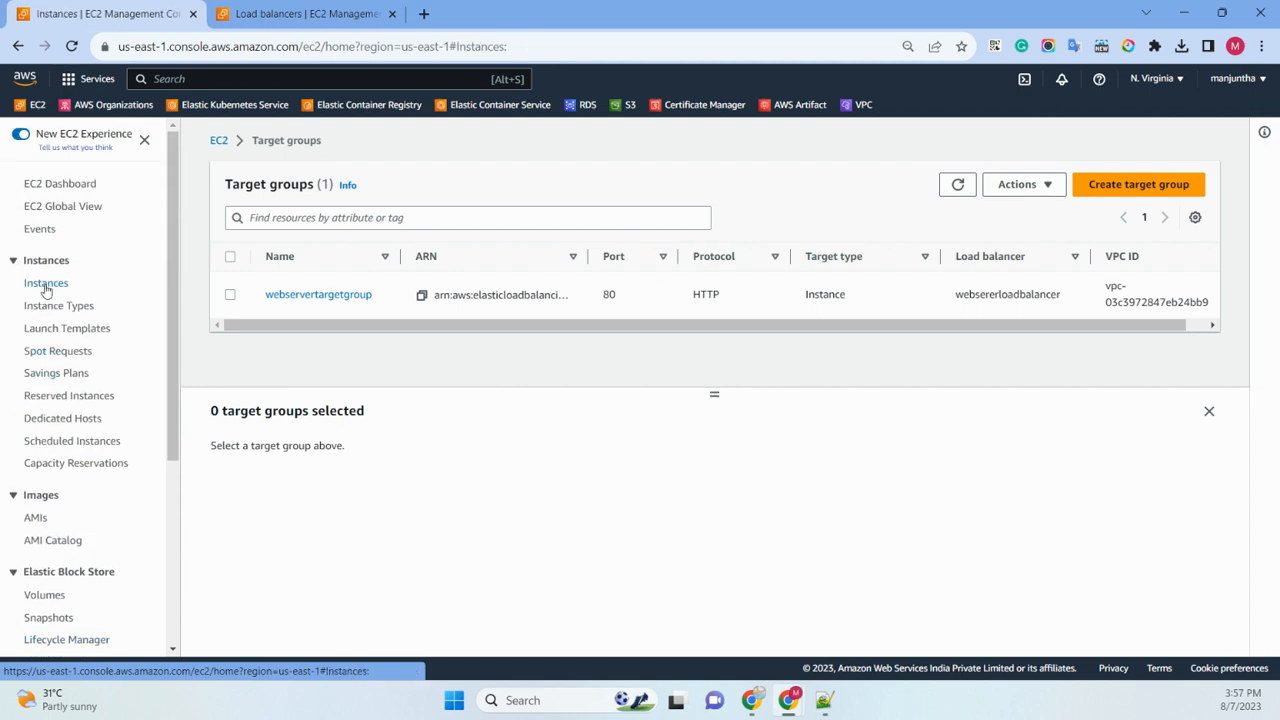
{"action": "left_click", "coordinate": [200, 214]}
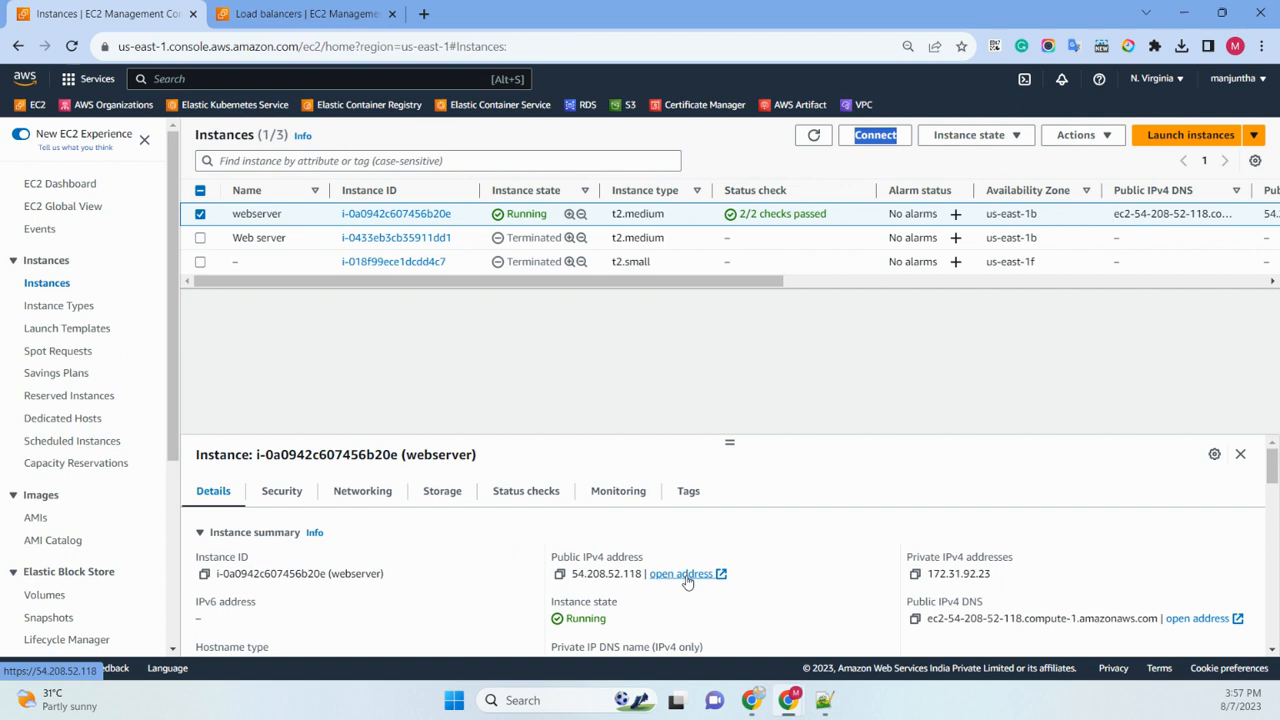
{"action": "left_click", "coordinate": [684, 575]}
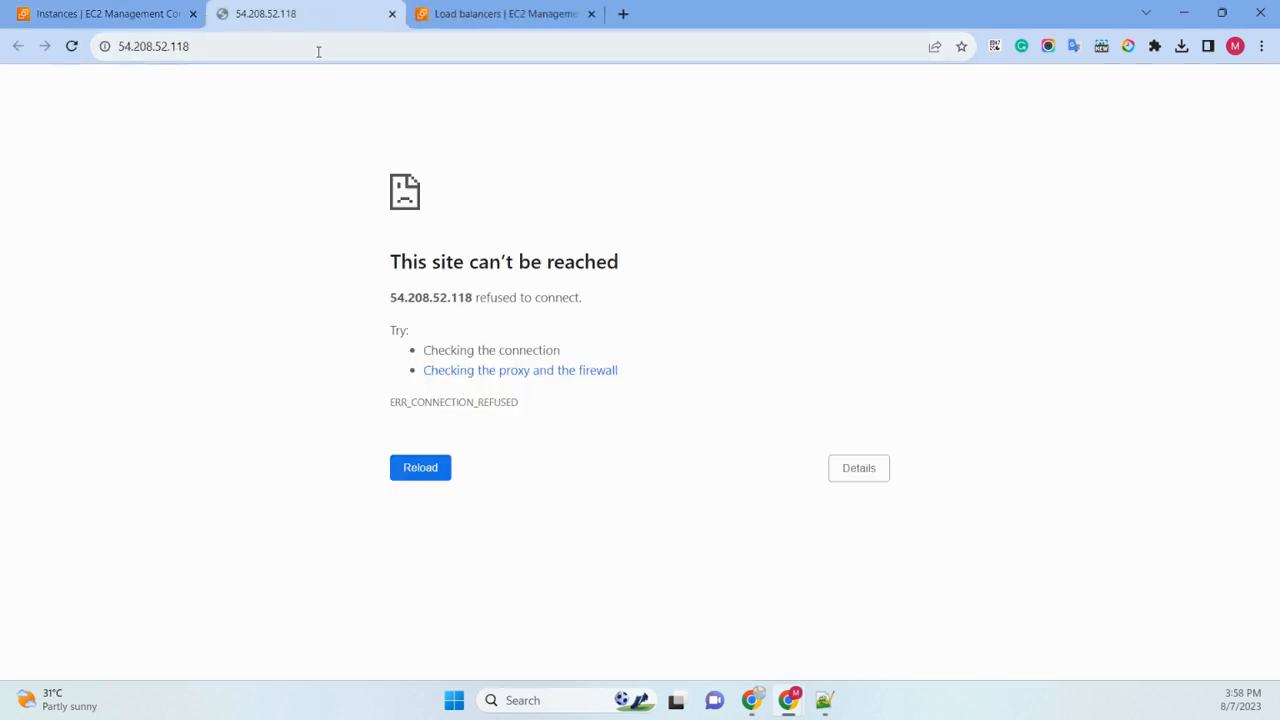
{"action": "left_click", "coordinate": [330, 51]}
{"action": "left_click", "coordinate": [333, 51]}
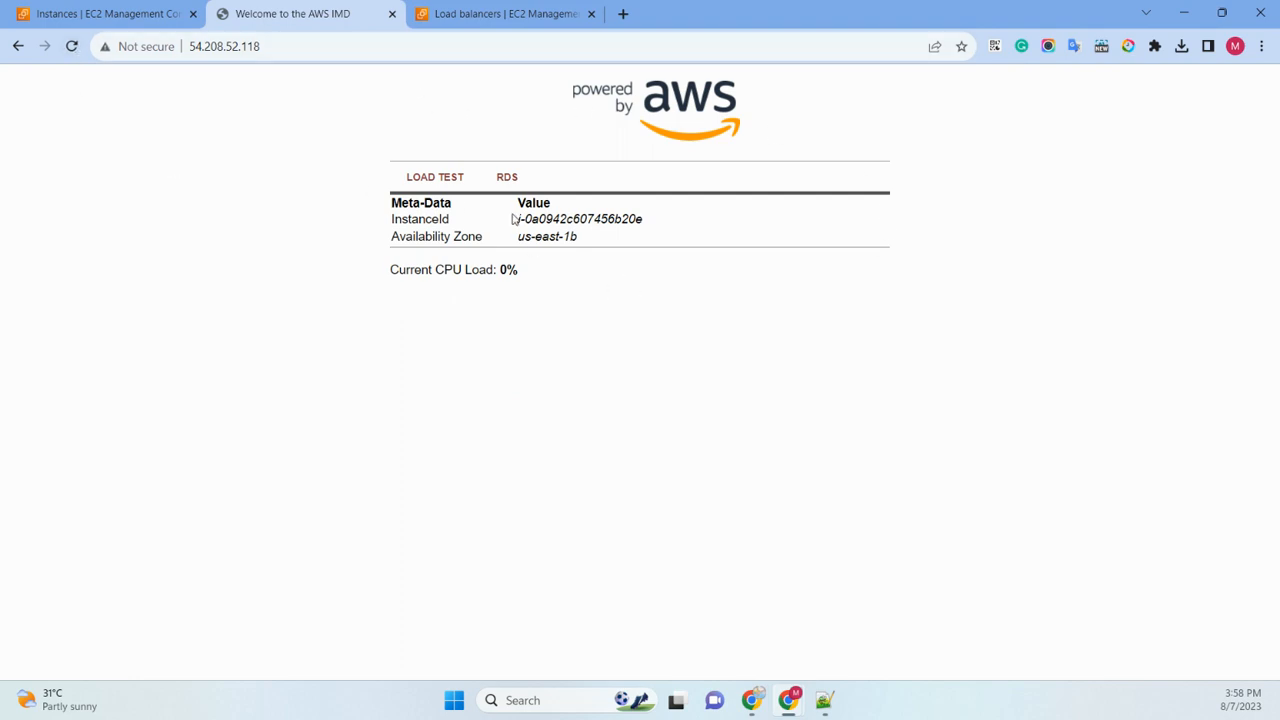
Examine the instance ID, Availability Zone and current CPU load on the web server's page.
{"action": "left_click_drag", "start_coordinate": [514, 218], "coordinate": [600, 246]}
{"action": "left_click", "coordinate": [536, 253]}
{"action": "left_click_drag", "start_coordinate": [519, 237], "coordinate": [614, 258]}
{"action": "left_click", "coordinate": [534, 307]}
{"action": "left_click_drag", "start_coordinate": [391, 270], "coordinate": [549, 275]}
{"action": "left_click", "coordinate": [572, 327]}
Start creating an image from the running webserver instance and name it webserver.
{"action": "left_click", "coordinate": [170, 10]}
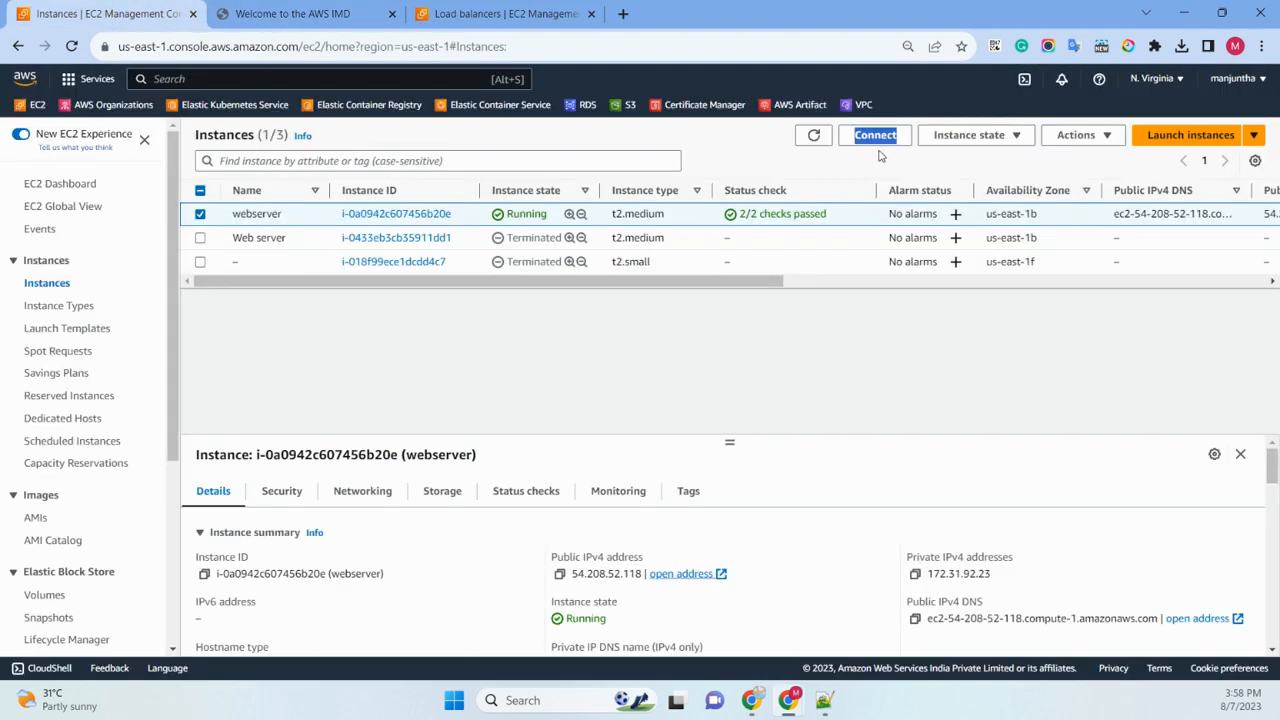
{"action": "left_click", "coordinate": [1090, 135]}
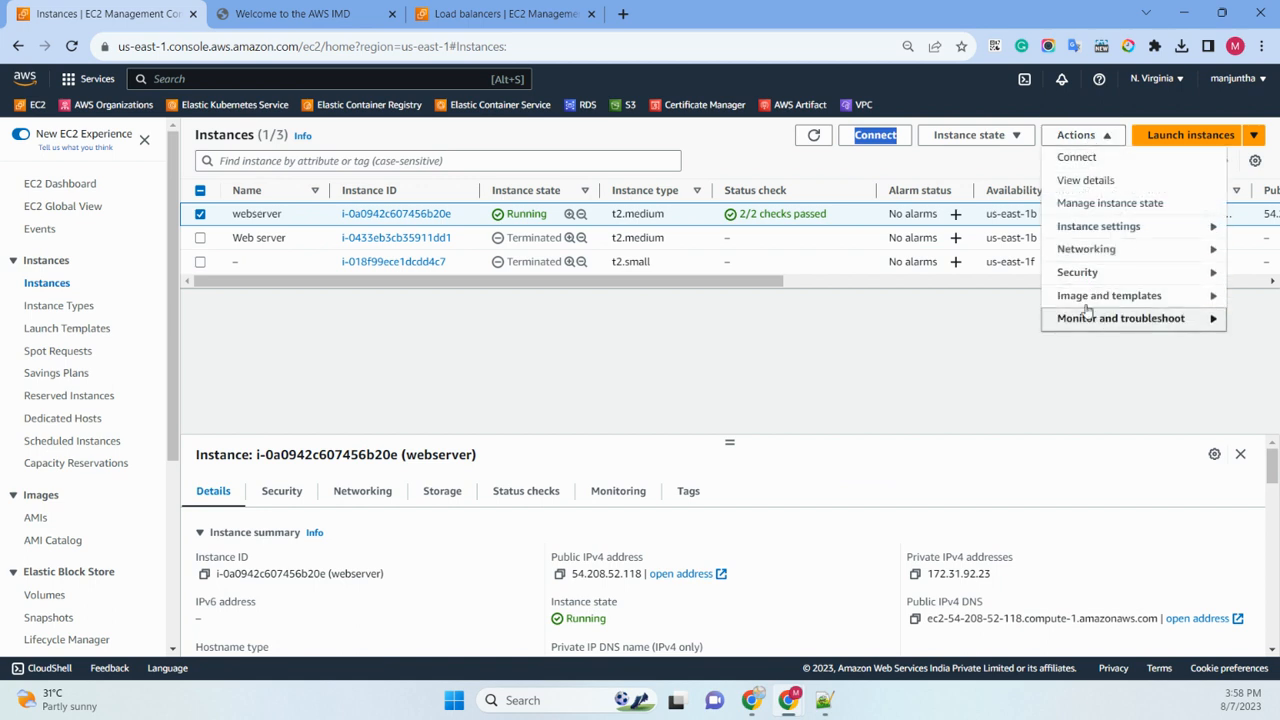
{"action": "mouse_move", "coordinate": [1105, 296]}
{"action": "left_click", "coordinate": [920, 296]}
{"action": "type", "text": "webserver"}
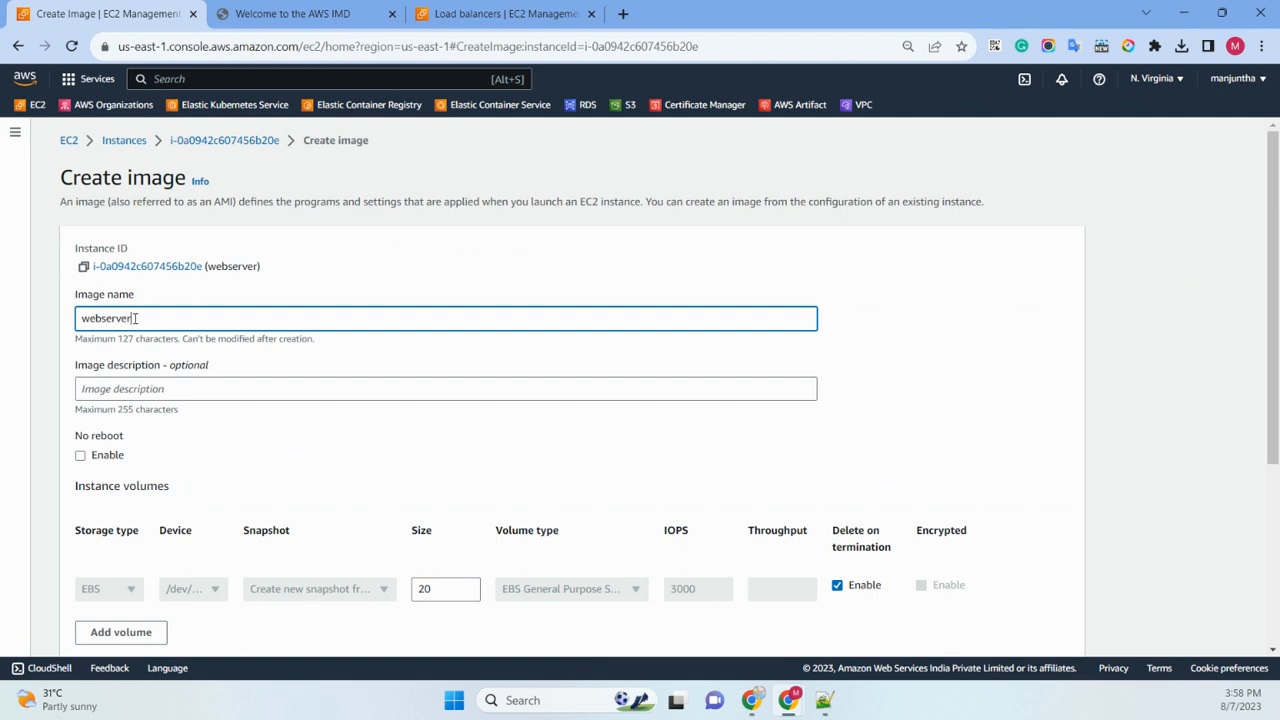
Give the image the description webserver, enable No reboot and create the image.
{"action": "scroll", "coordinate": [315, 316], "scroll_direction": "down", "scroll_amount": 3}
{"action": "left_click_drag", "start_coordinate": [152, 153], "coordinate": [22, 158]}
{"action": "key", "text": "ctrl+c"}
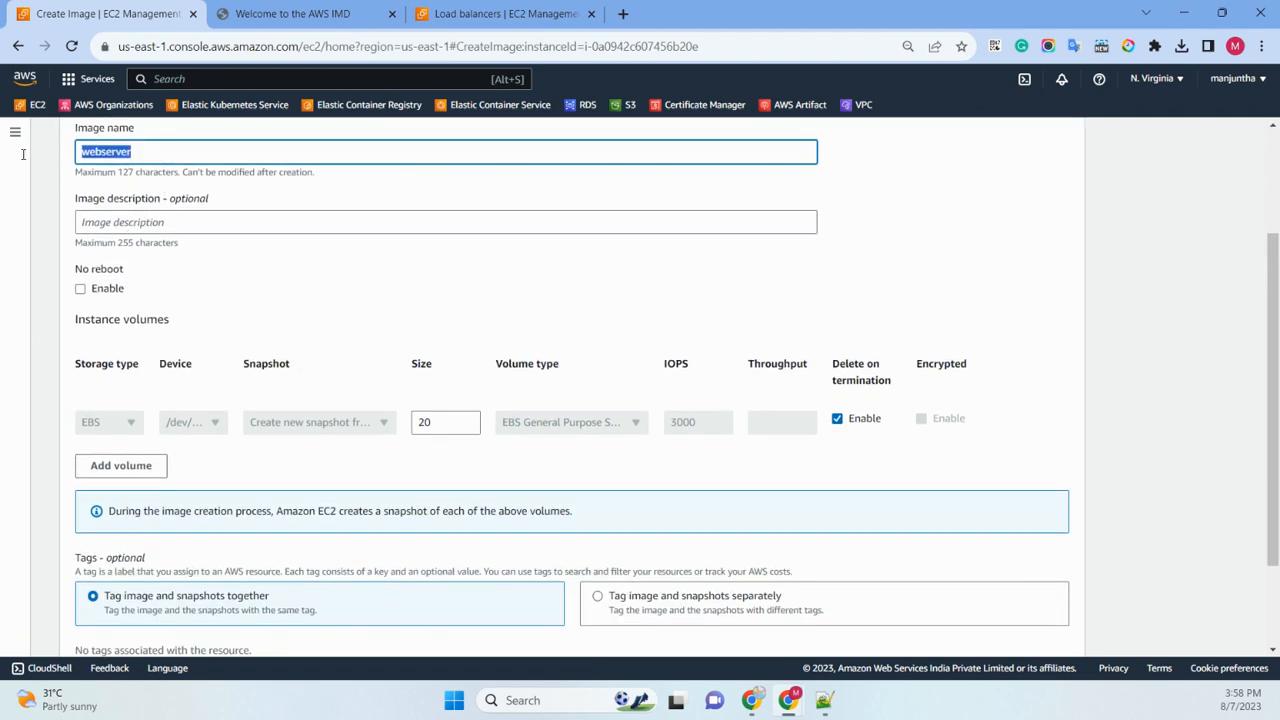
{"action": "left_click", "coordinate": [124, 222]}
{"action": "key", "text": "ctrl+v"}
{"action": "left_click", "coordinate": [108, 290]}
{"action": "scroll", "coordinate": [250, 283], "scroll_direction": "down", "scroll_amount": 3}
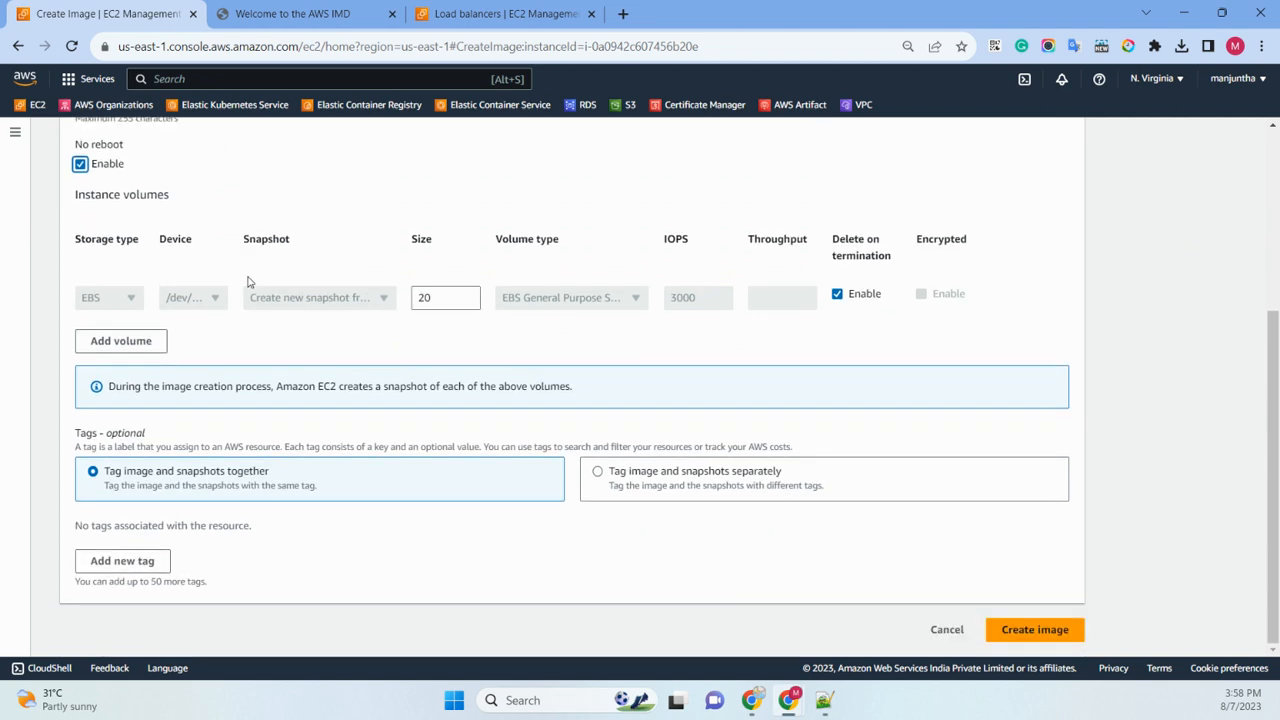
{"action": "left_click", "coordinate": [1035, 629]}
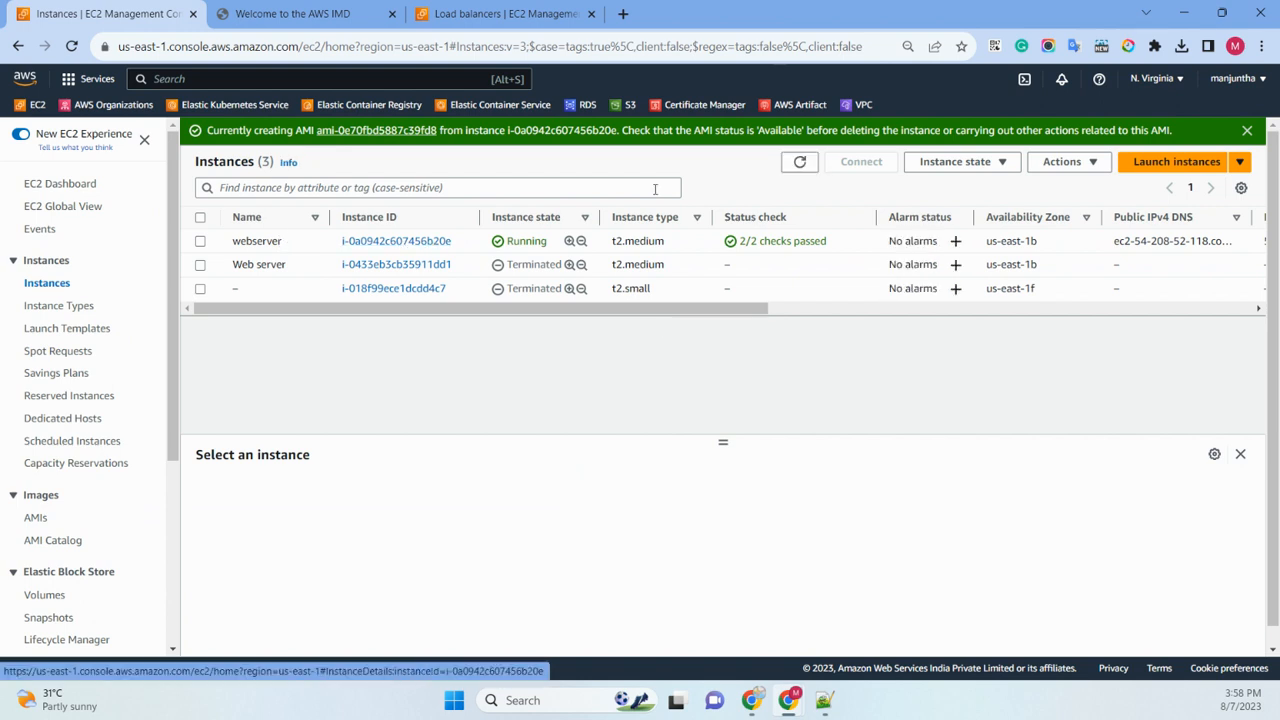
Open the new webserver AMI in its own browser page and close the web server's test page.
{"action": "left_click", "coordinate": [407, 131]}
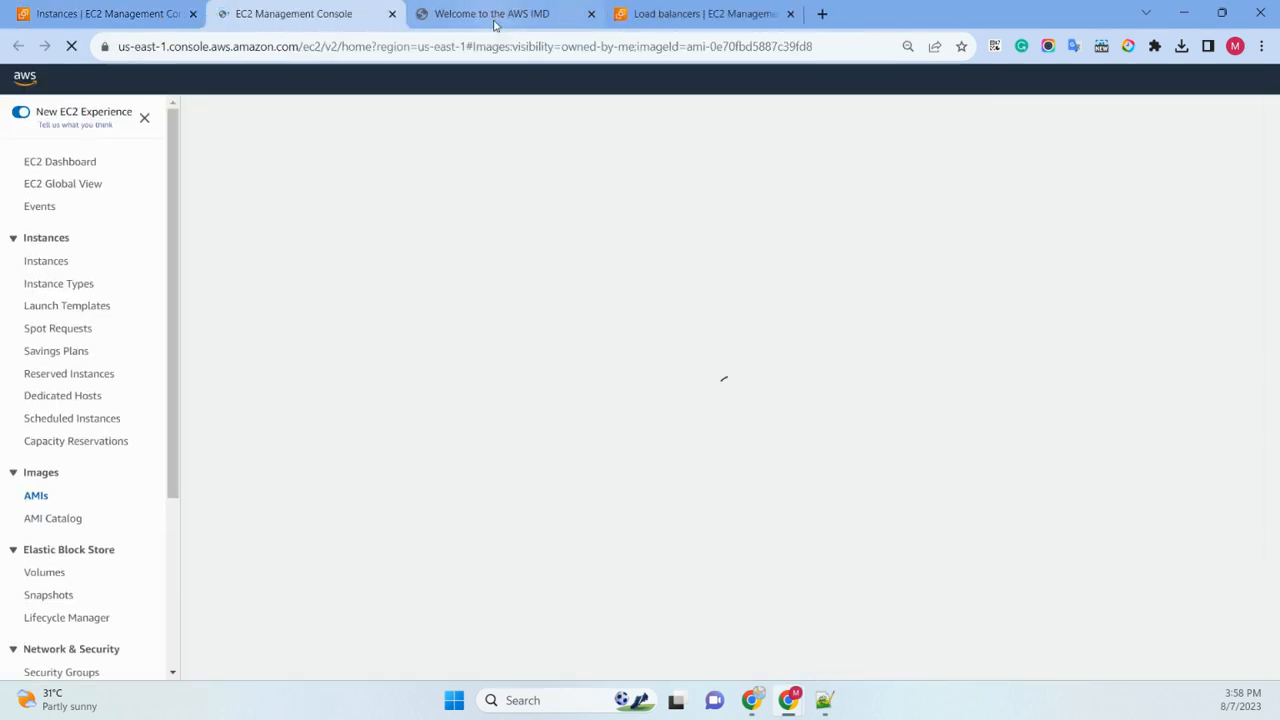
{"action": "left_click", "coordinate": [498, 18]}
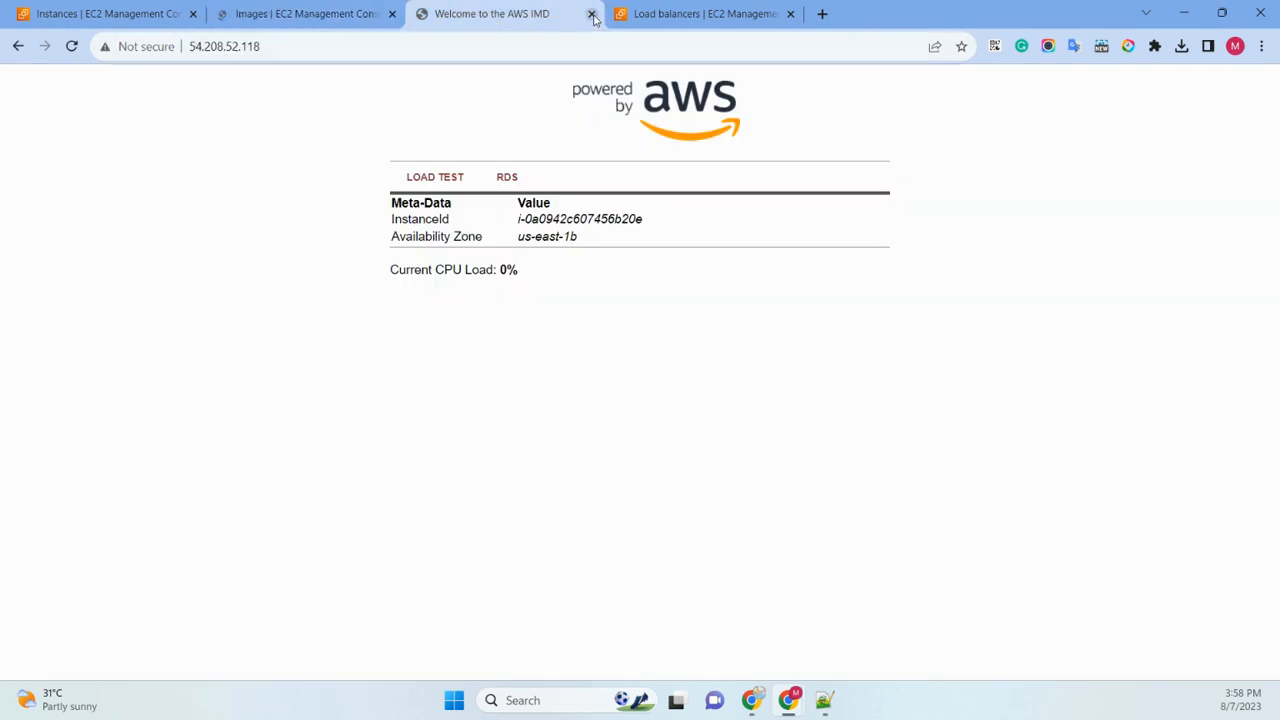
{"action": "left_click", "coordinate": [591, 14]}
{"action": "left_click", "coordinate": [300, 14]}
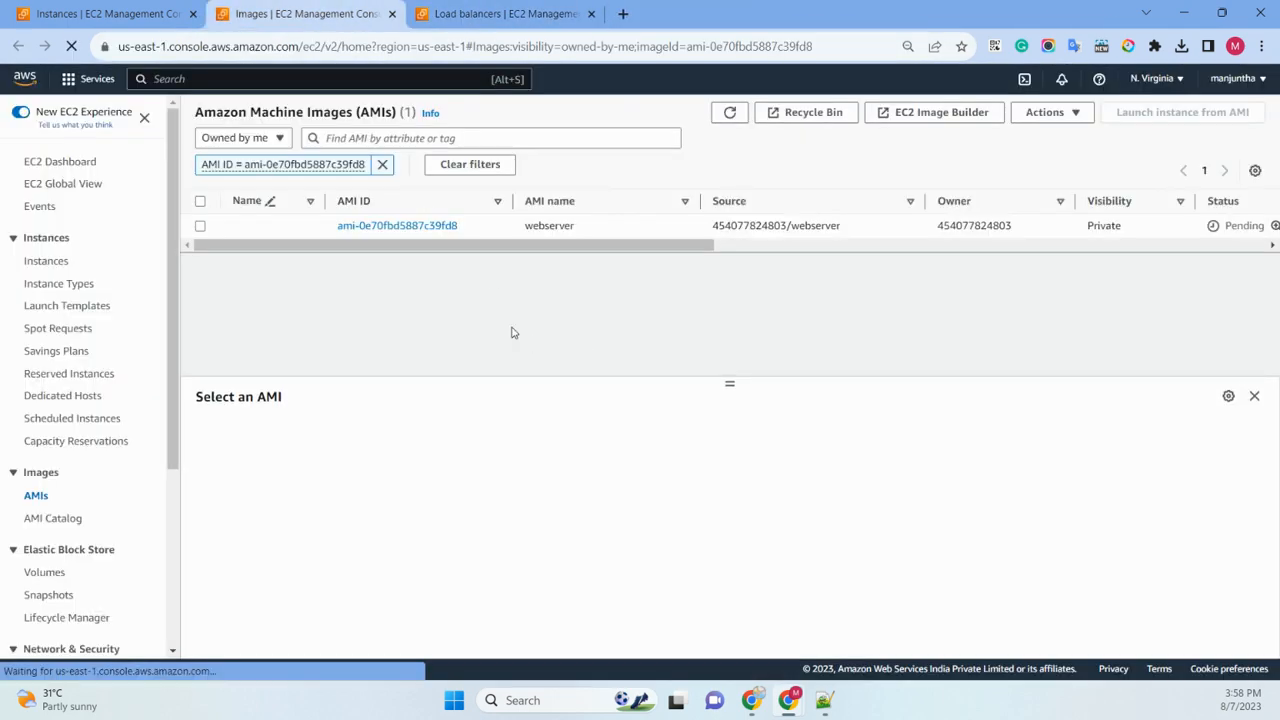
Refresh the AMI list and check the creation status of the webserver image.
{"action": "left_click", "coordinate": [722, 115]}
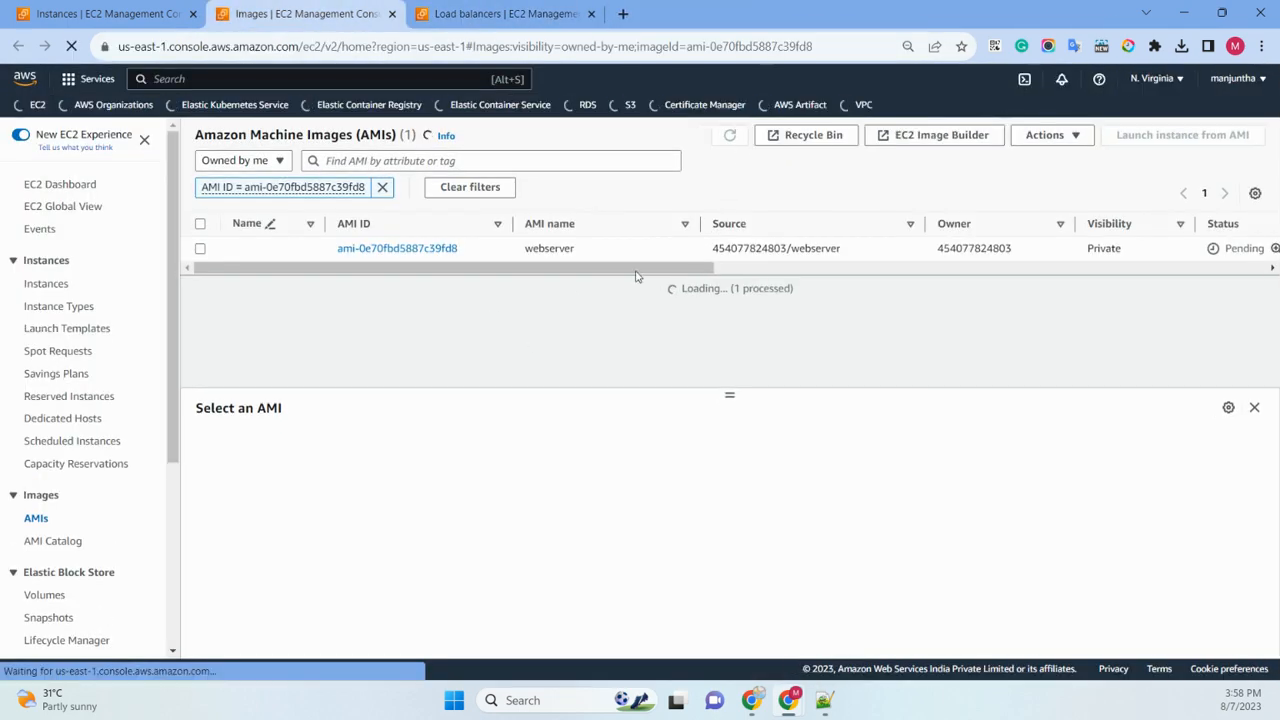
{"action": "scroll", "coordinate": [763, 274], "scroll_direction": "right", "scroll_amount": 3}
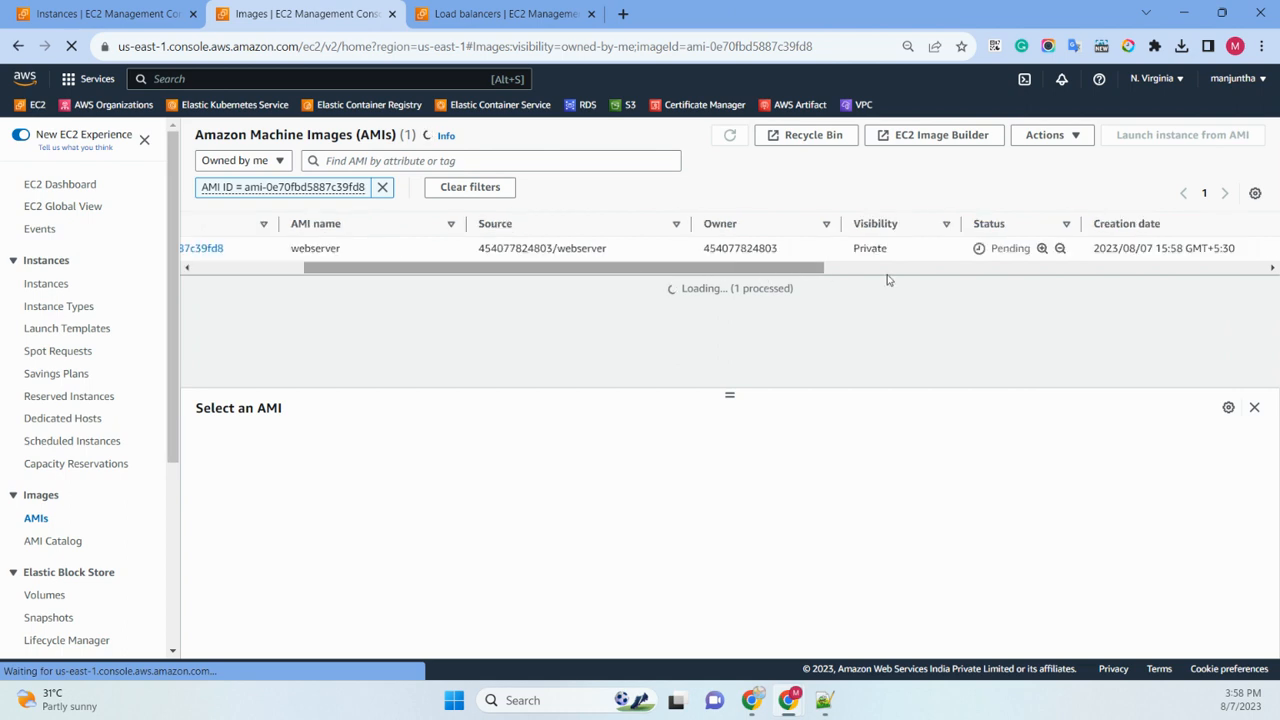
{"action": "key", "text": "alt+Tab"}
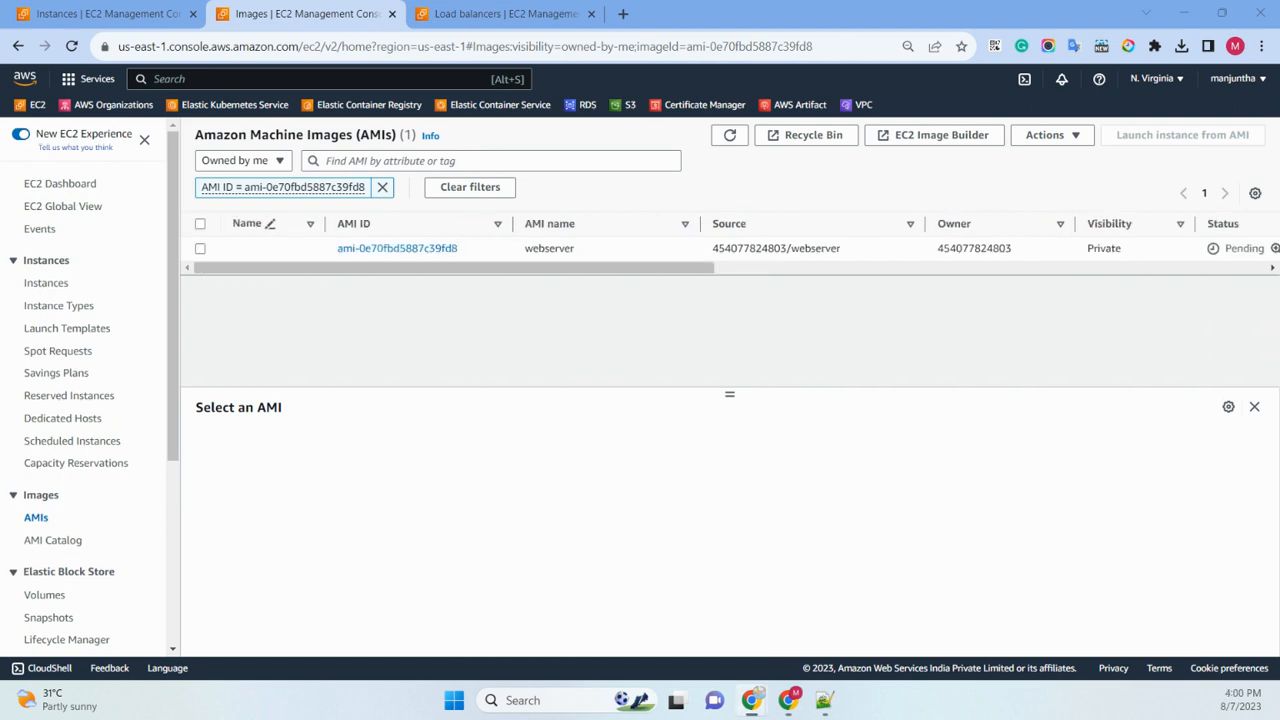
{"action": "left_click", "coordinate": [731, 136]}
{"action": "left_click", "coordinate": [731, 136]}
{"action": "left_click", "coordinate": [734, 138]}
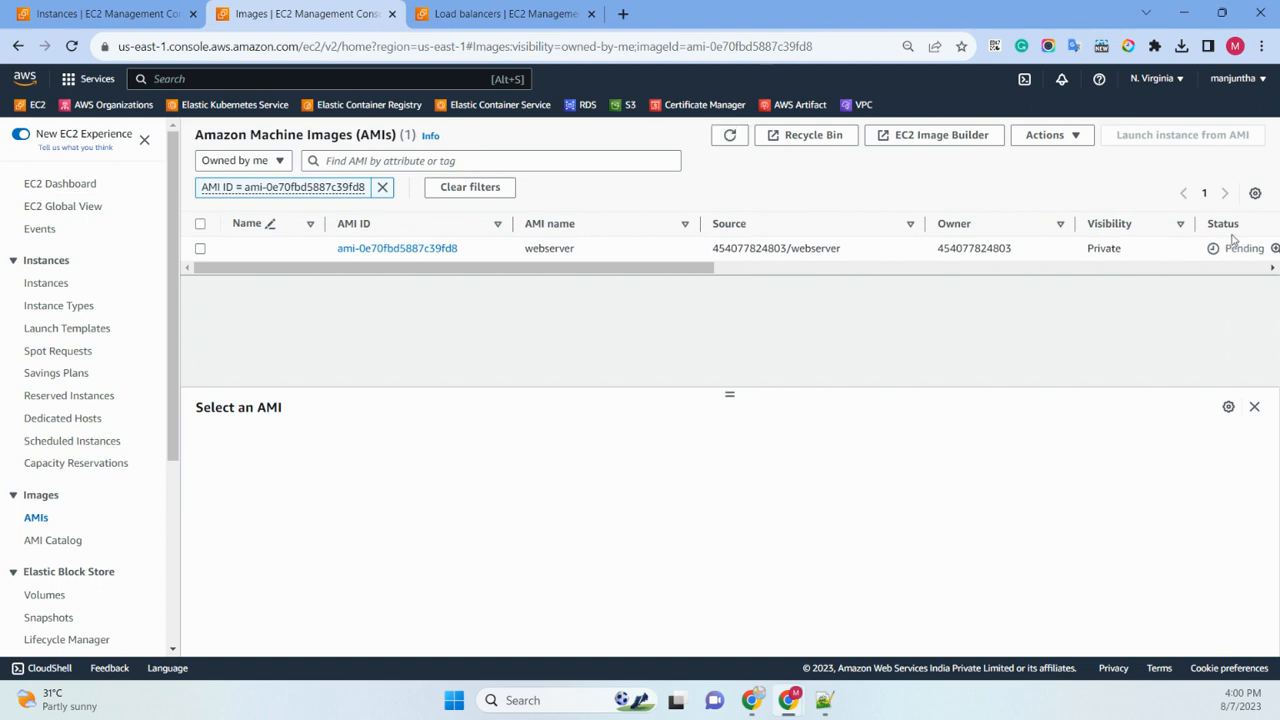
Start a launch template named webserverlauchtemplate with version description v1 and Auto Scaling guidance enabled.
{"action": "left_click", "coordinate": [57, 334]}
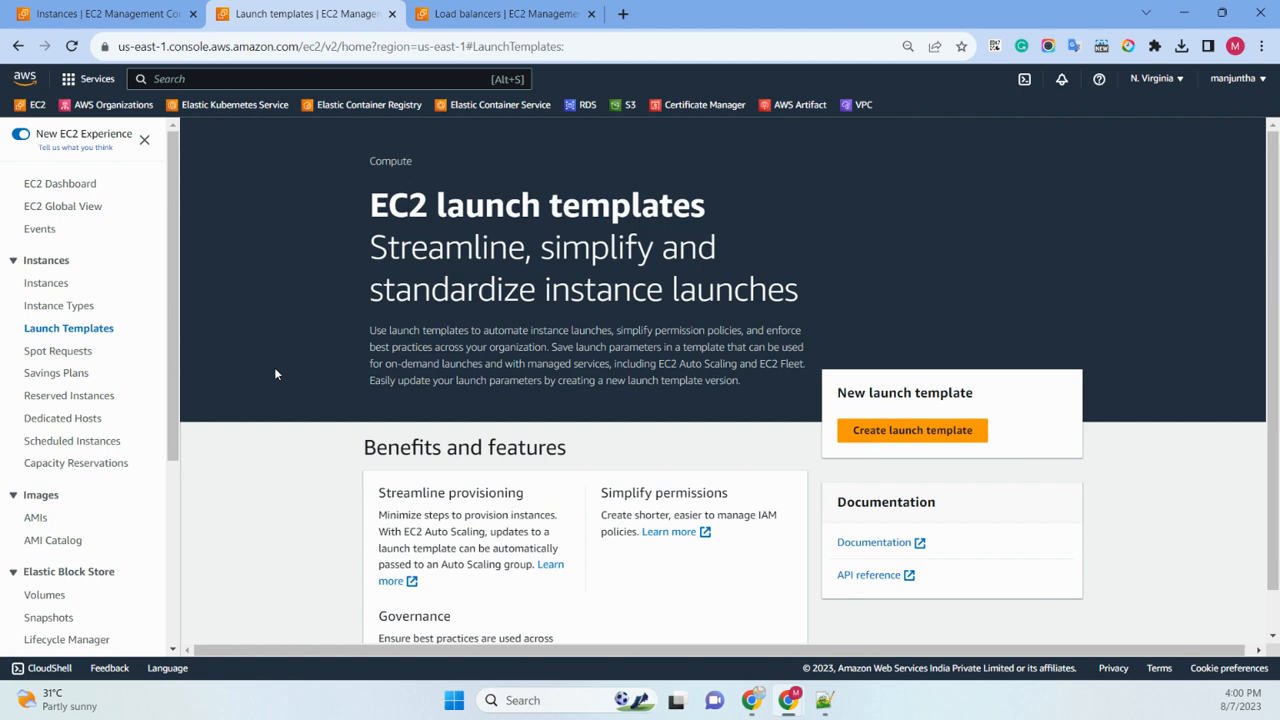
{"action": "left_click_drag", "start_coordinate": [373, 207], "coordinate": [720, 222]}
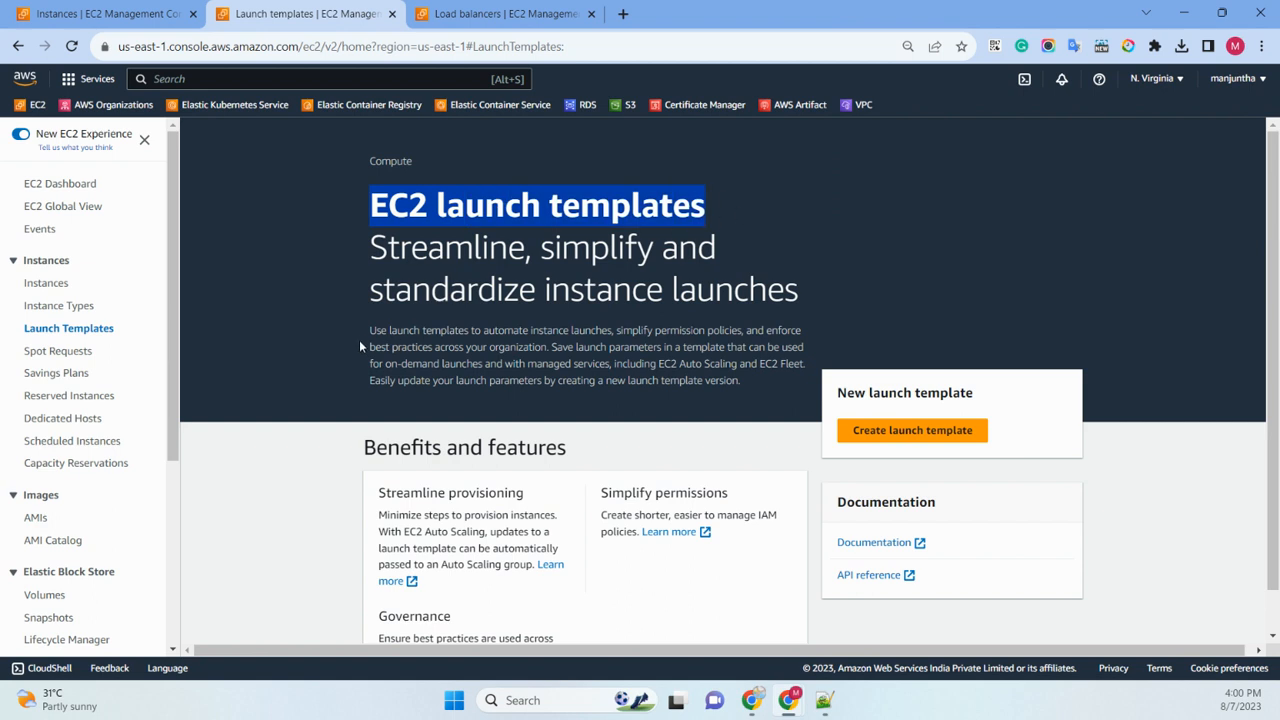
{"action": "left_click", "coordinate": [882, 433]}
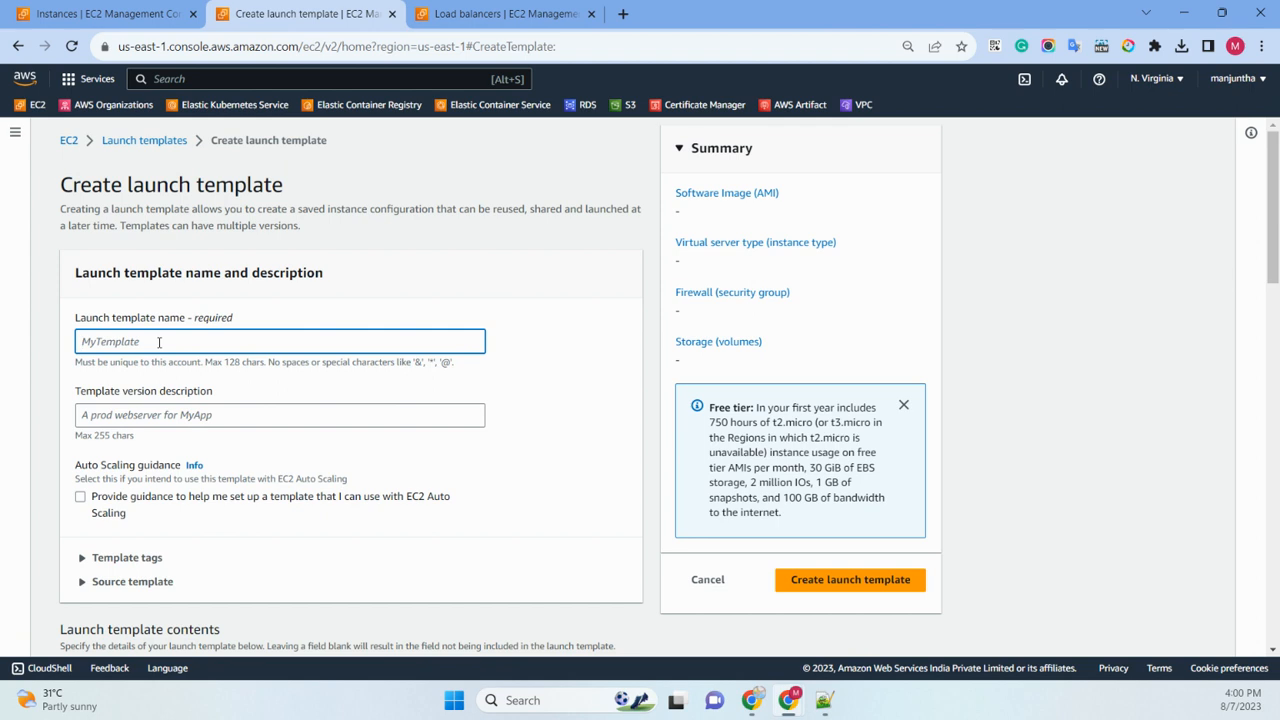
{"action": "type", "text": "webserverlauchtemplate"}
{"action": "left_click", "coordinate": [137, 416]}
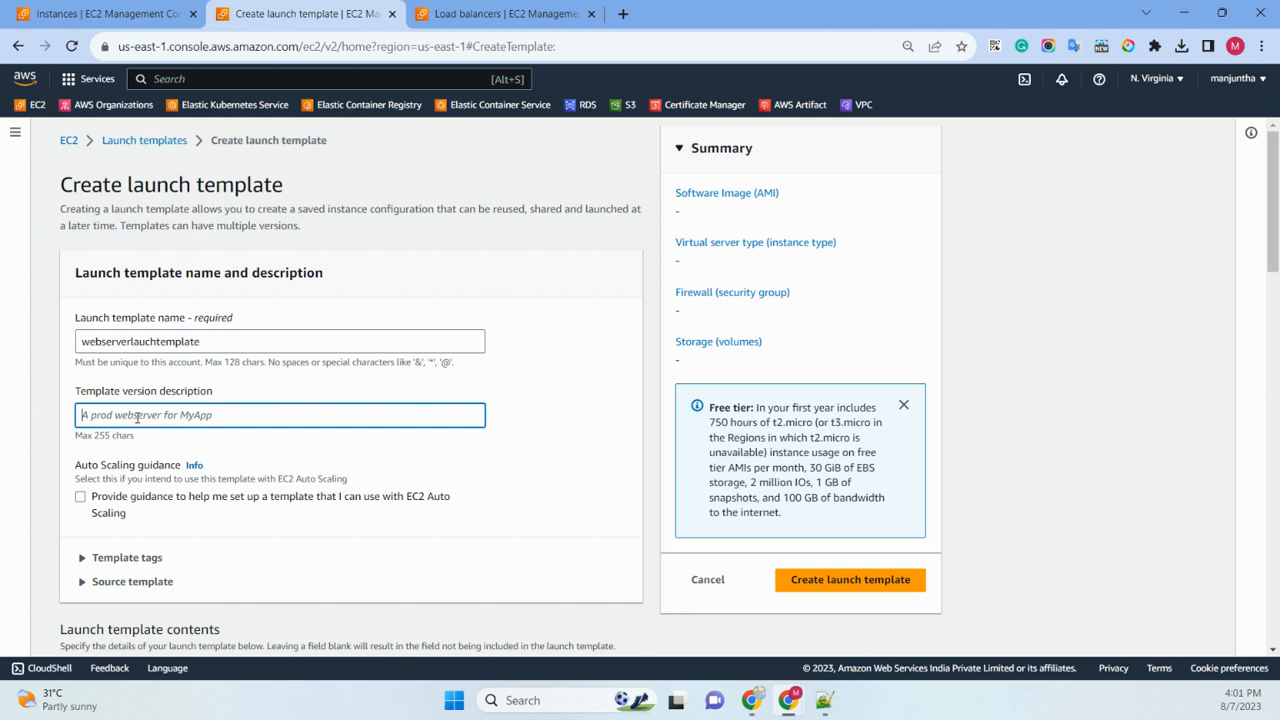
{"action": "type", "text": "v1"}
{"action": "scroll", "coordinate": [271, 336], "scroll_direction": "down", "scroll_amount": 2}
{"action": "left_click", "coordinate": [80, 331]}
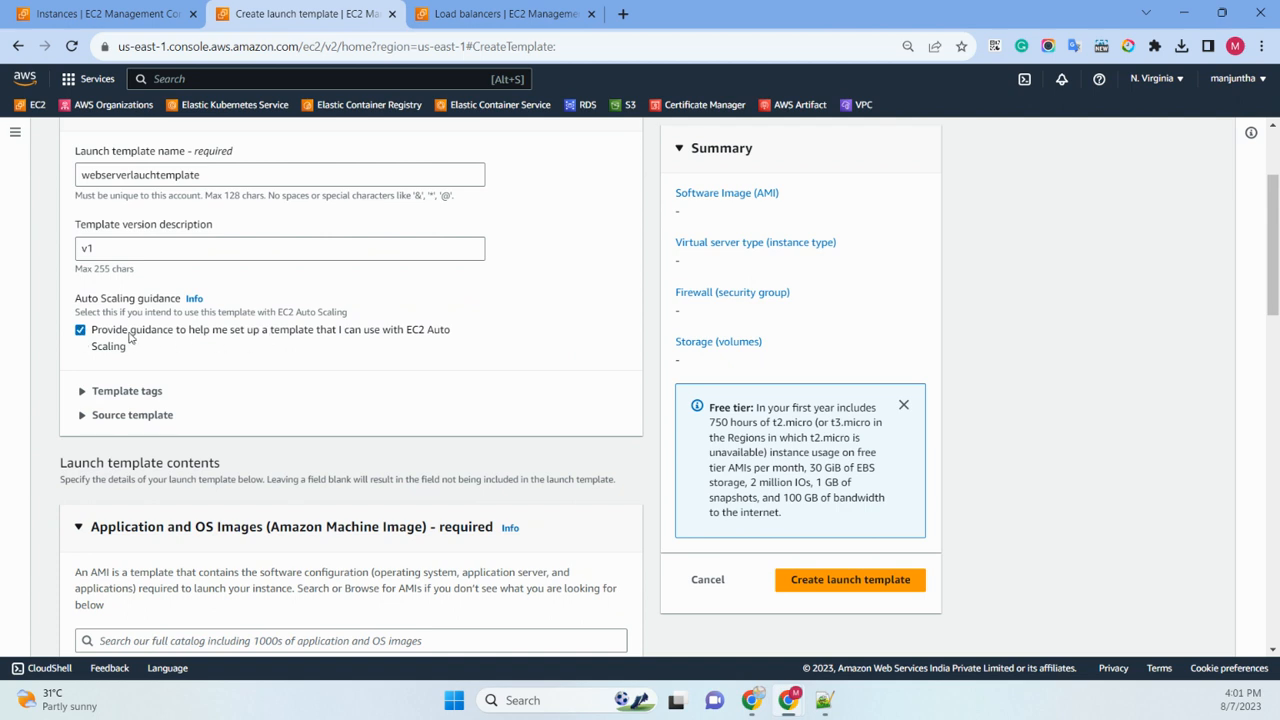
Use the self-owned webserver AMI as the launch template's machine image.
{"action": "scroll", "coordinate": [195, 341], "scroll_direction": "down", "scroll_amount": 3}
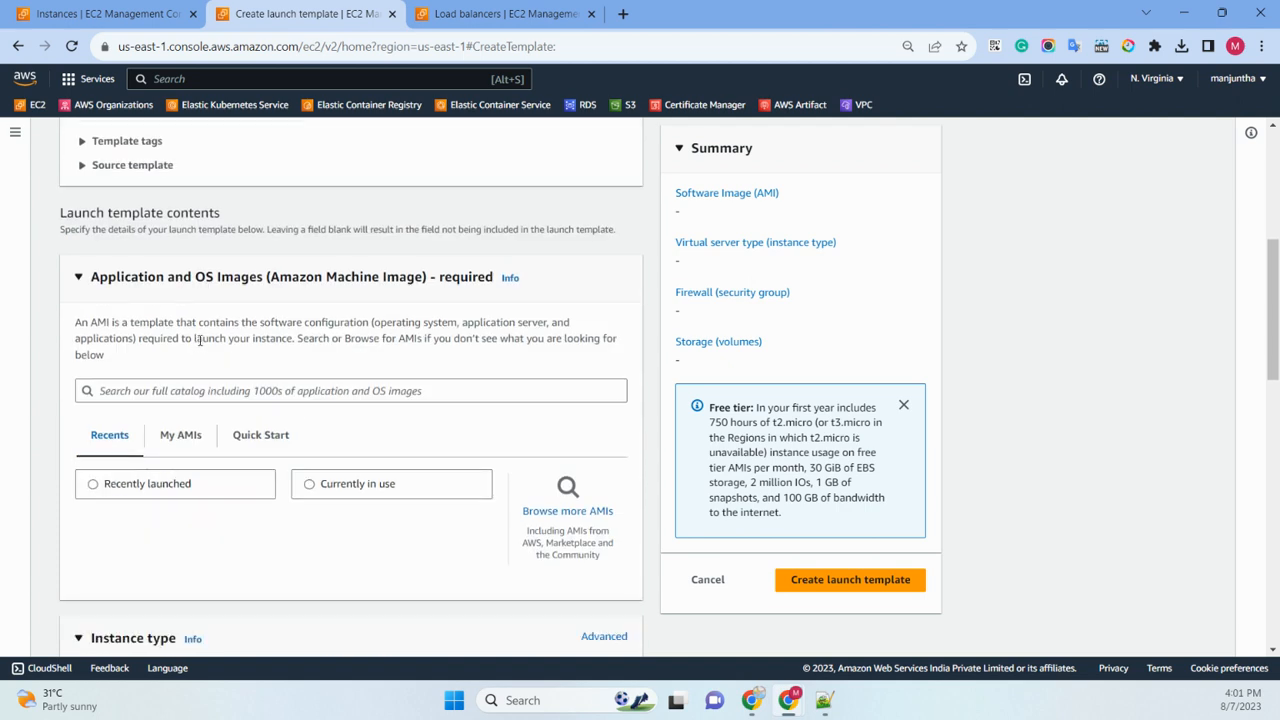
{"action": "scroll", "coordinate": [292, 340], "scroll_direction": "down", "scroll_amount": 1}
{"action": "left_click", "coordinate": [182, 355]}
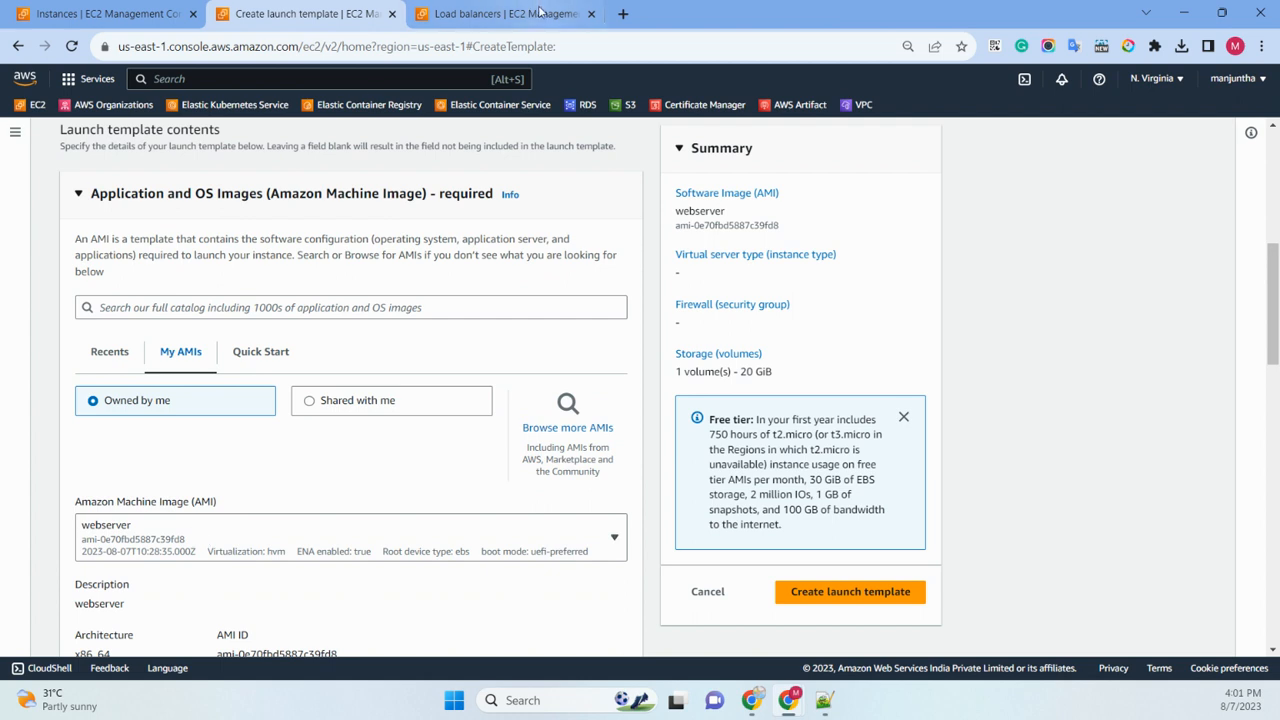
{"action": "scroll", "coordinate": [196, 496], "scroll_direction": "down", "scroll_amount": 3}
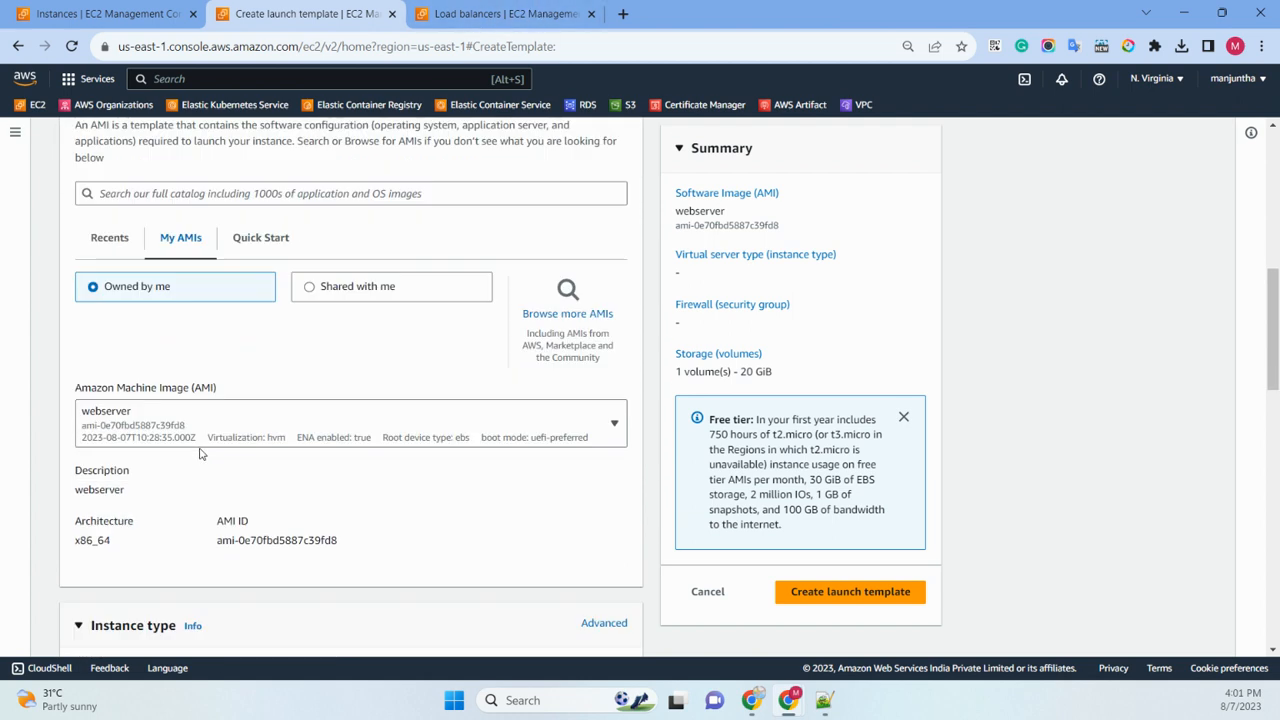
{"action": "left_click", "coordinate": [226, 295]}
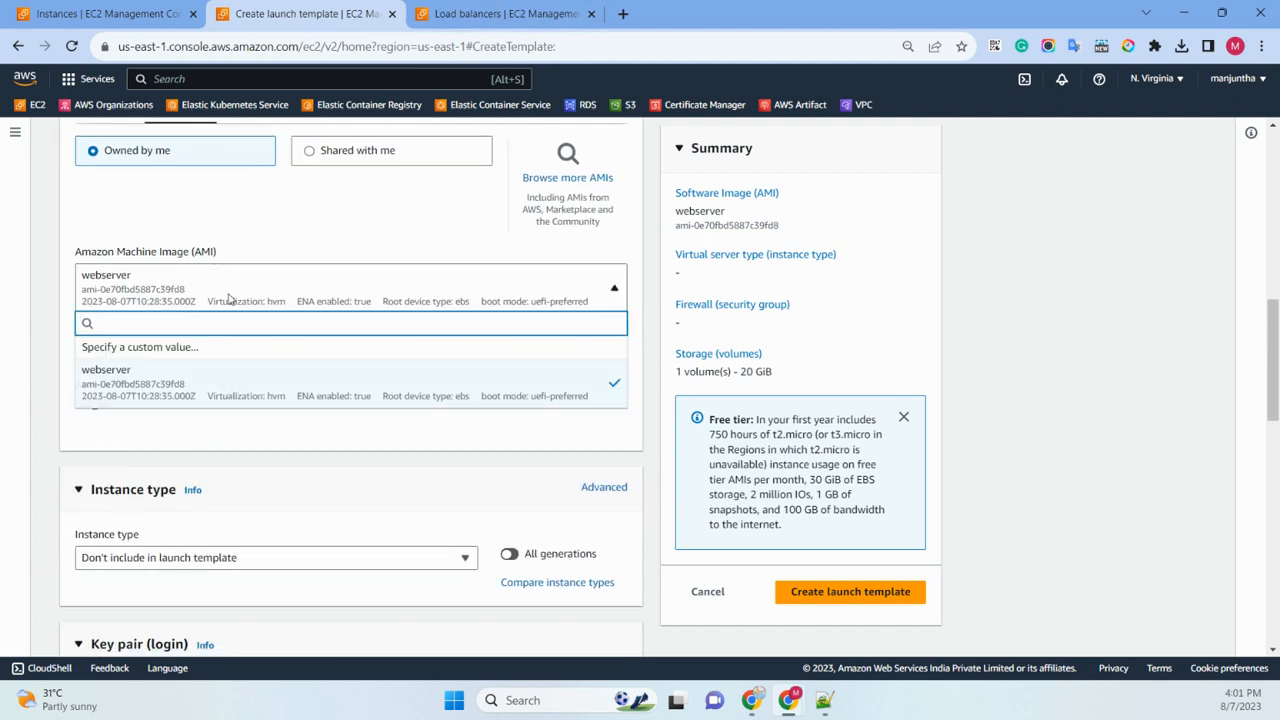
{"action": "left_click", "coordinate": [226, 295]}
{"action": "scroll", "coordinate": [344, 342], "scroll_direction": "down", "scroll_amount": 3}
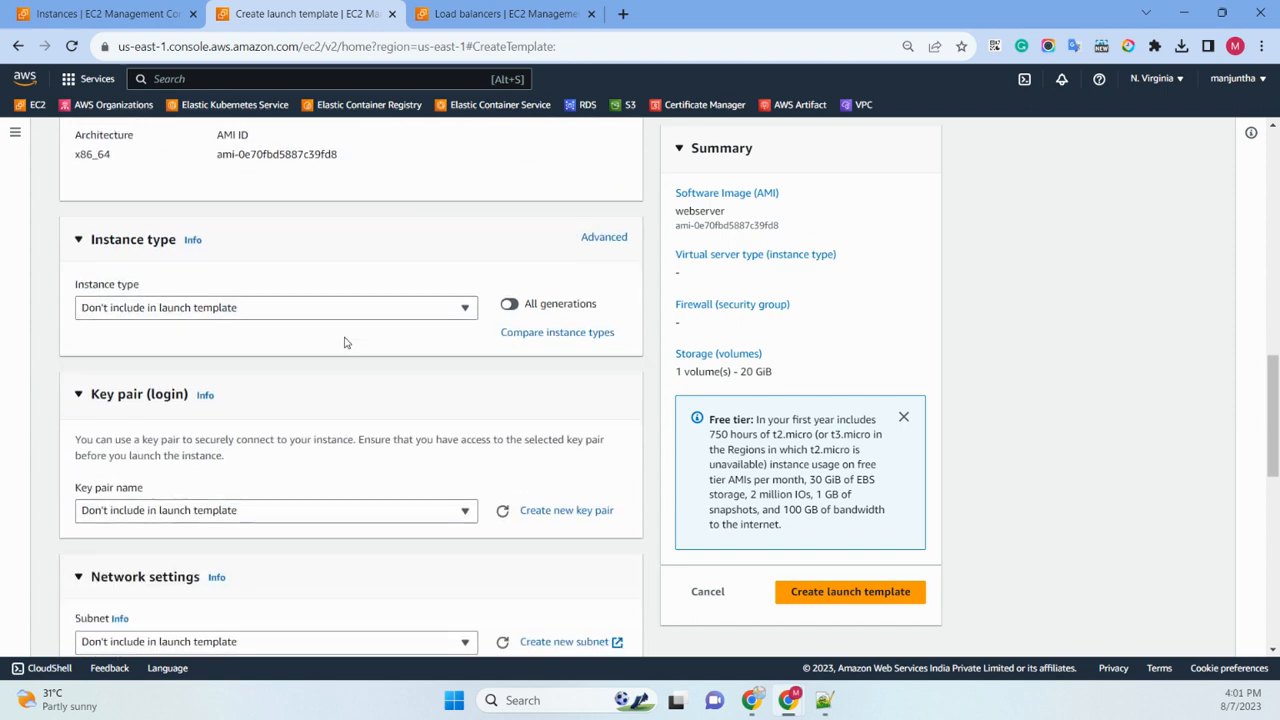
Set the template's instance type to t2.medium and its key pair to webserver.
{"action": "left_click", "coordinate": [289, 312]}
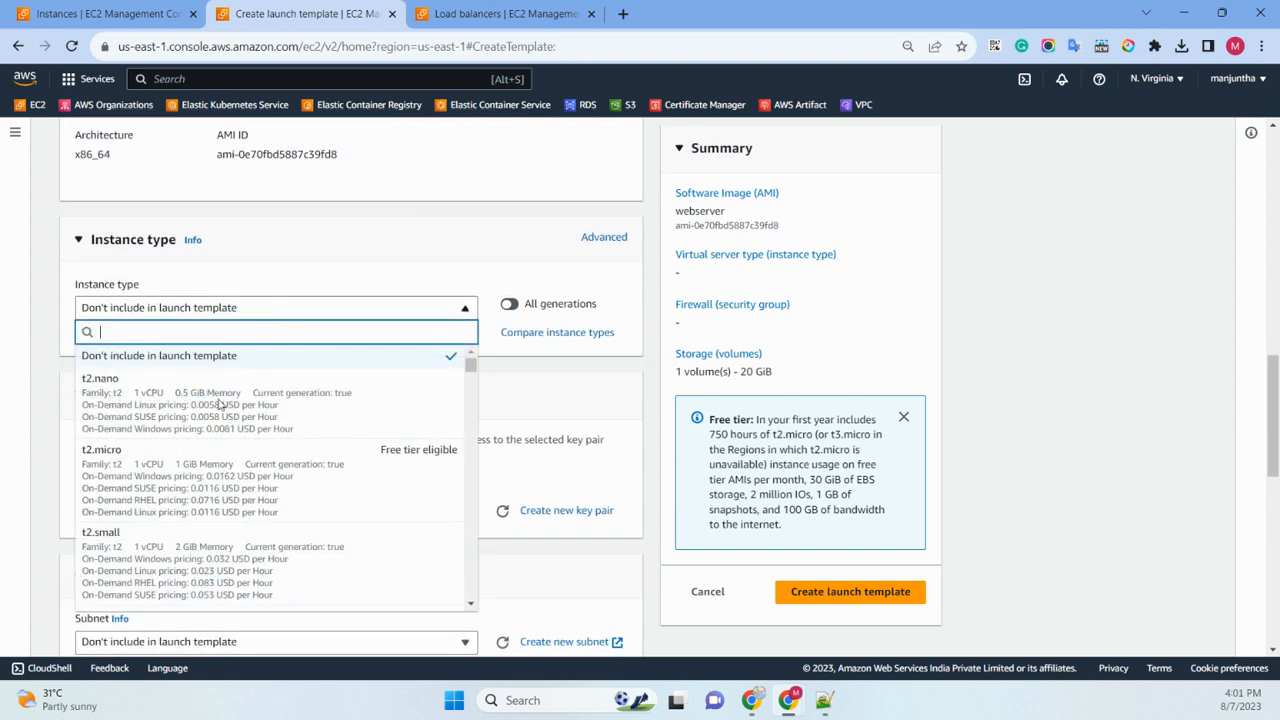
{"action": "scroll", "coordinate": [150, 484], "scroll_direction": "down", "scroll_amount": 3}
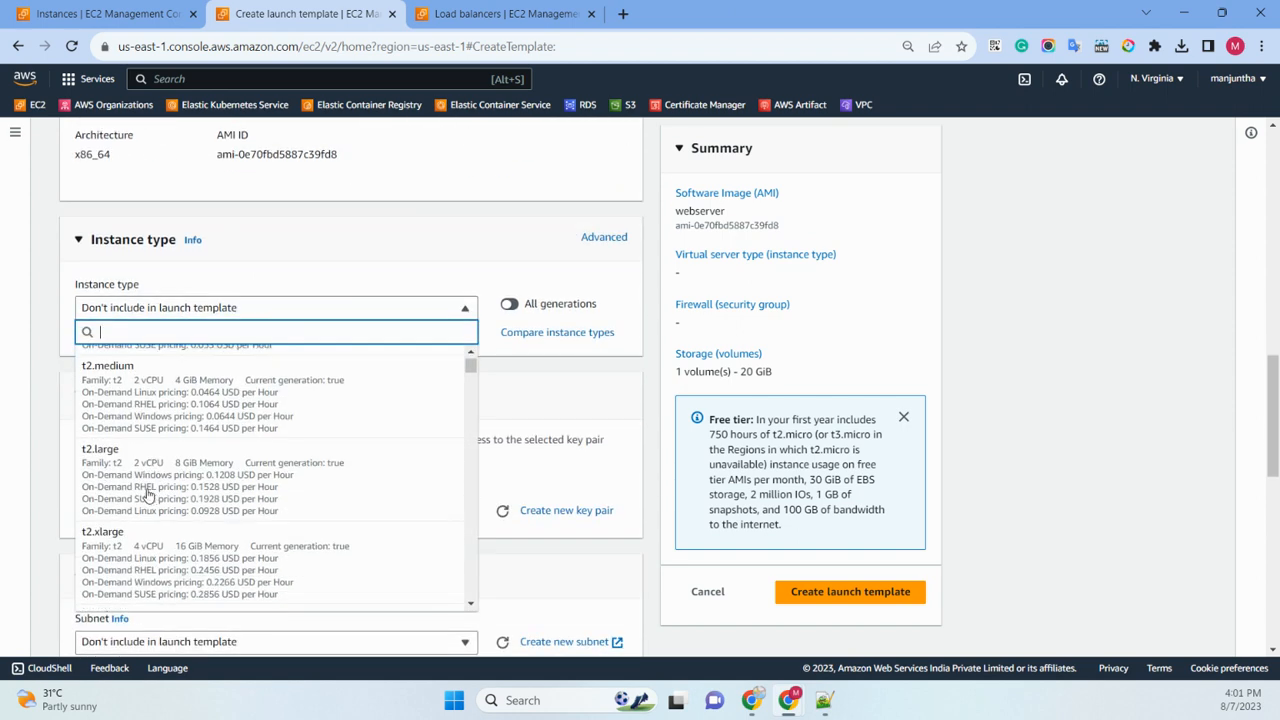
{"action": "left_click", "coordinate": [176, 403]}
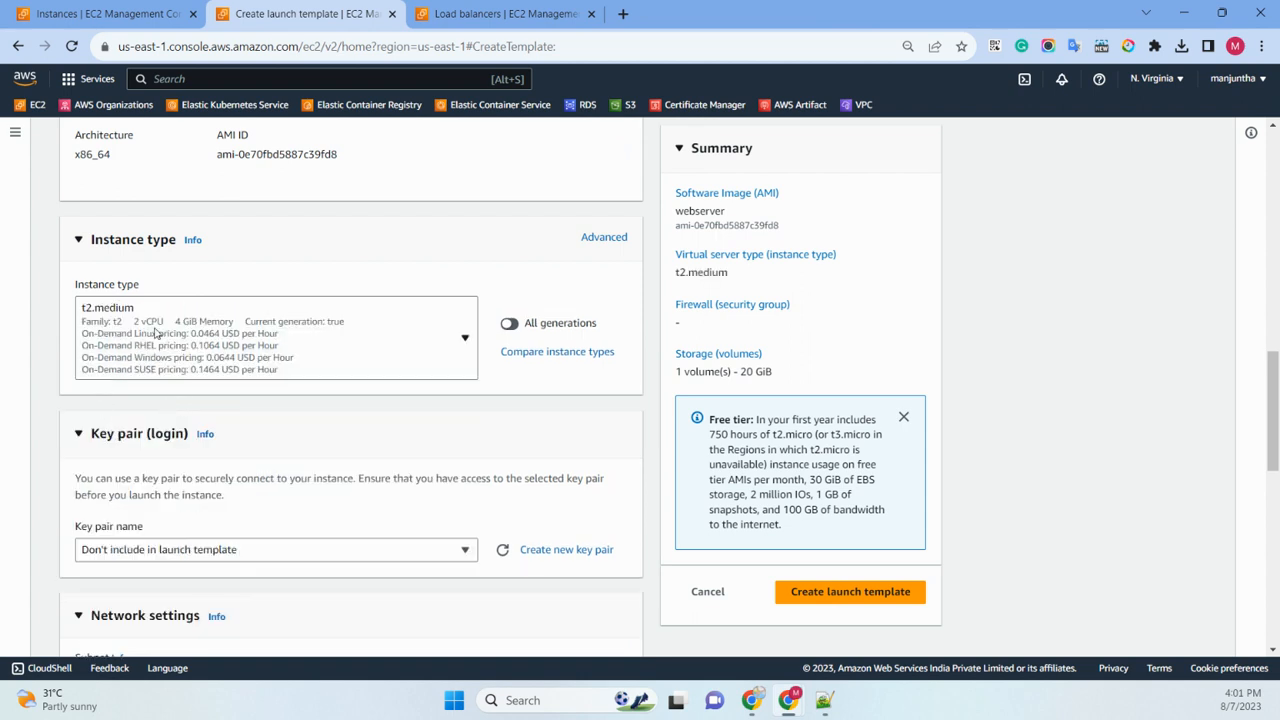
{"action": "scroll", "coordinate": [183, 386], "scroll_direction": "down", "scroll_amount": 2}
{"action": "left_click", "coordinate": [181, 383]}
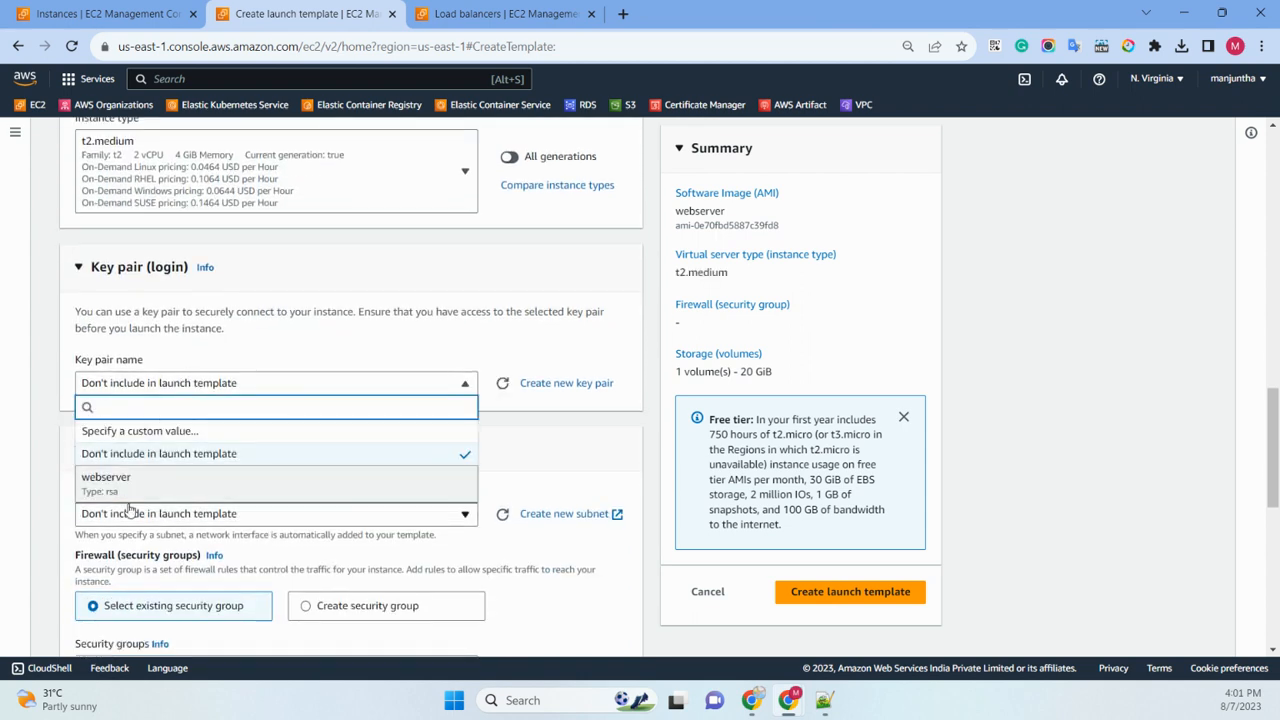
{"action": "left_click", "coordinate": [148, 485]}
Leave the subnet out of the launch template and assign the existing default security group.
{"action": "scroll", "coordinate": [192, 328], "scroll_direction": "down", "scroll_amount": 2}
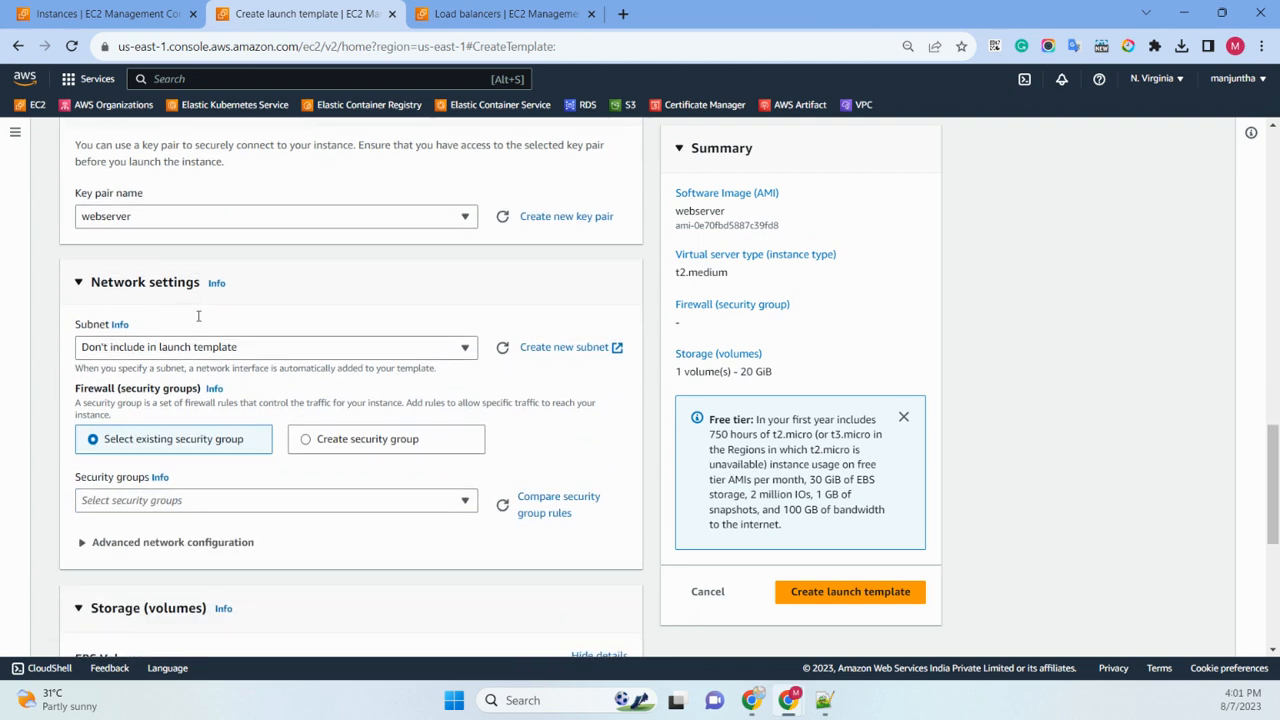
{"action": "left_click", "coordinate": [286, 350]}
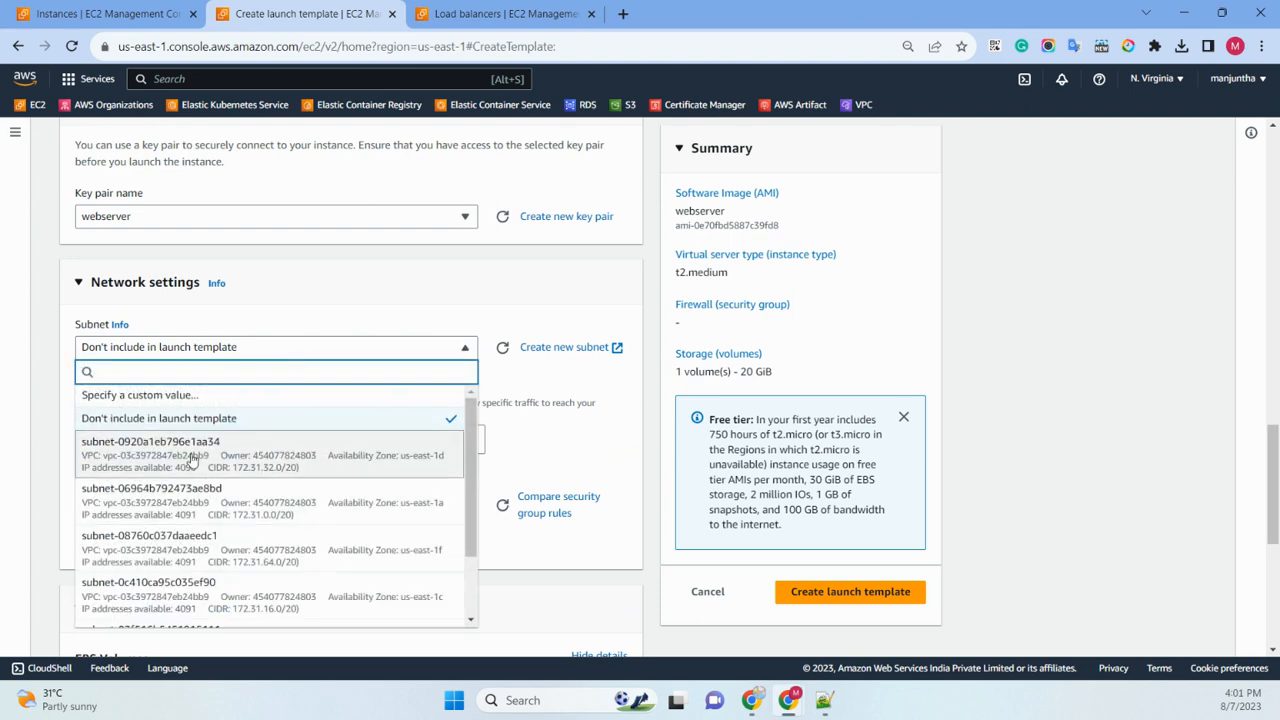
{"action": "left_click", "coordinate": [43, 319]}
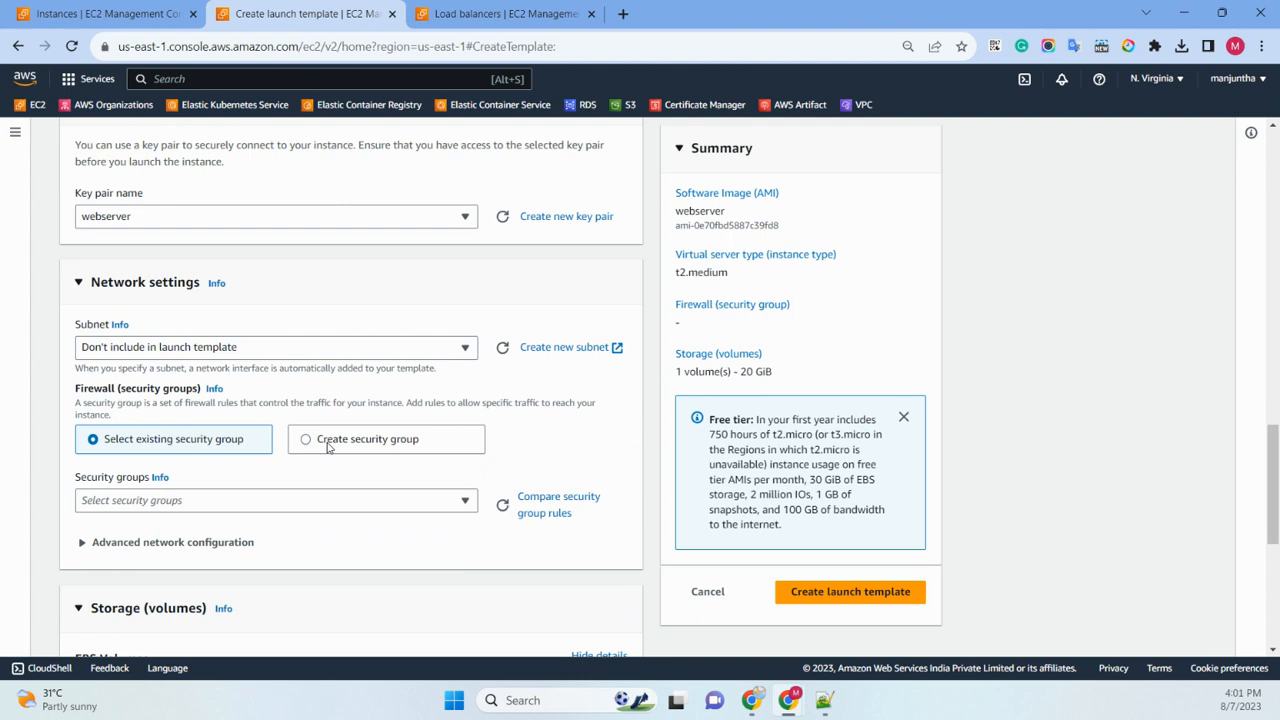
{"action": "left_click", "coordinate": [328, 445]}
{"action": "left_click", "coordinate": [214, 446]}
{"action": "left_click", "coordinate": [186, 504]}
{"action": "left_click", "coordinate": [172, 578]}
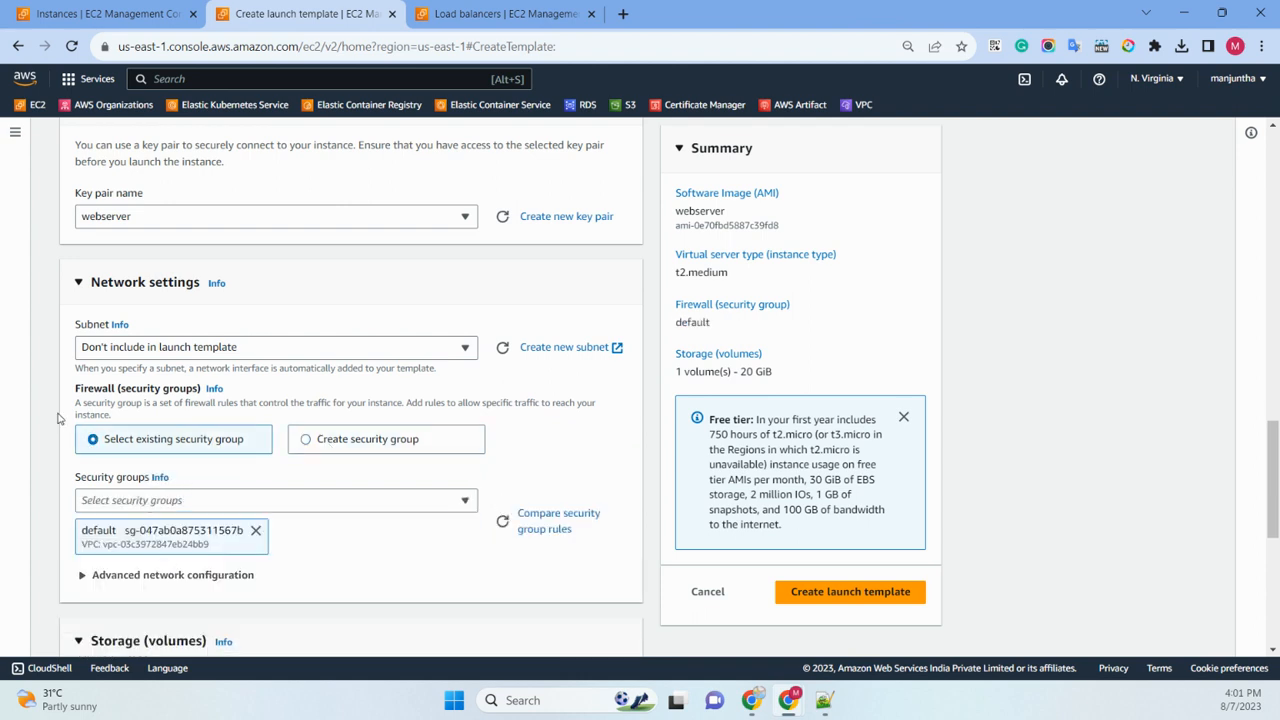
Leave the storage volume and resource tags as they are, create the launch template and go to the launch templates list.
{"action": "scroll", "coordinate": [46, 386], "scroll_direction": "down", "scroll_amount": 2}
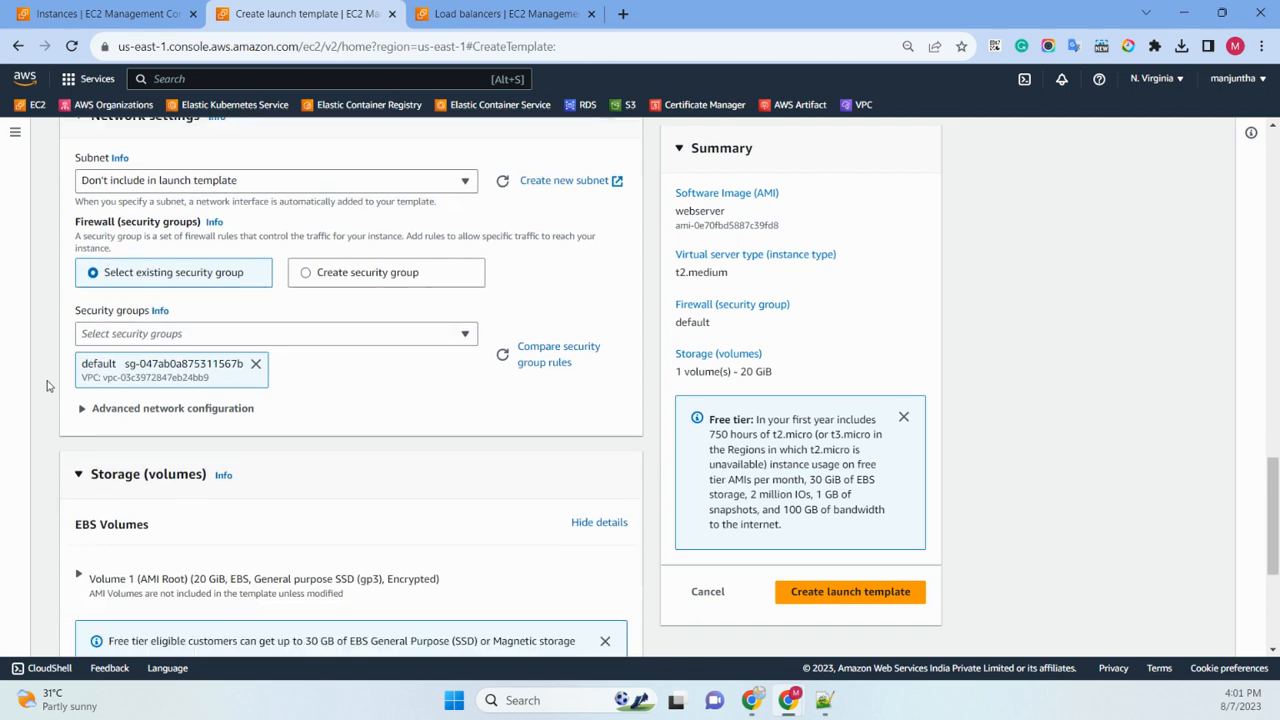
{"action": "scroll", "coordinate": [93, 358], "scroll_direction": "down", "scroll_amount": 4}
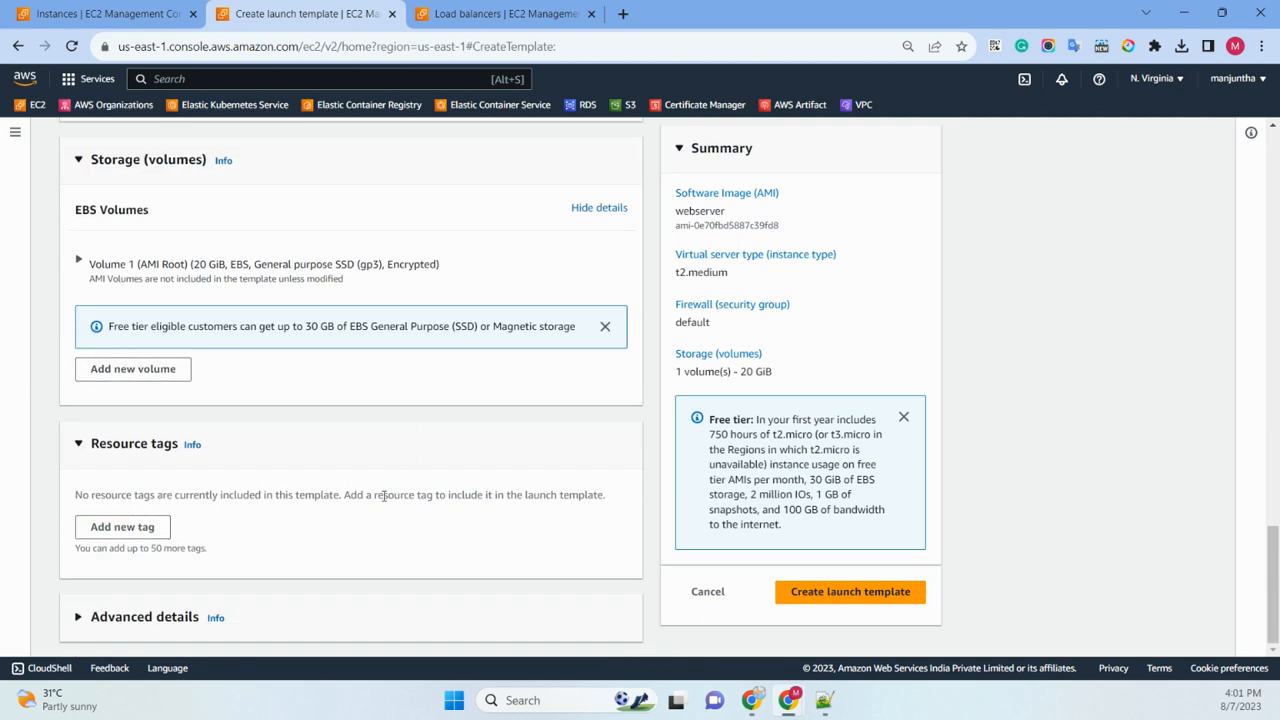
{"action": "left_click", "coordinate": [868, 597]}
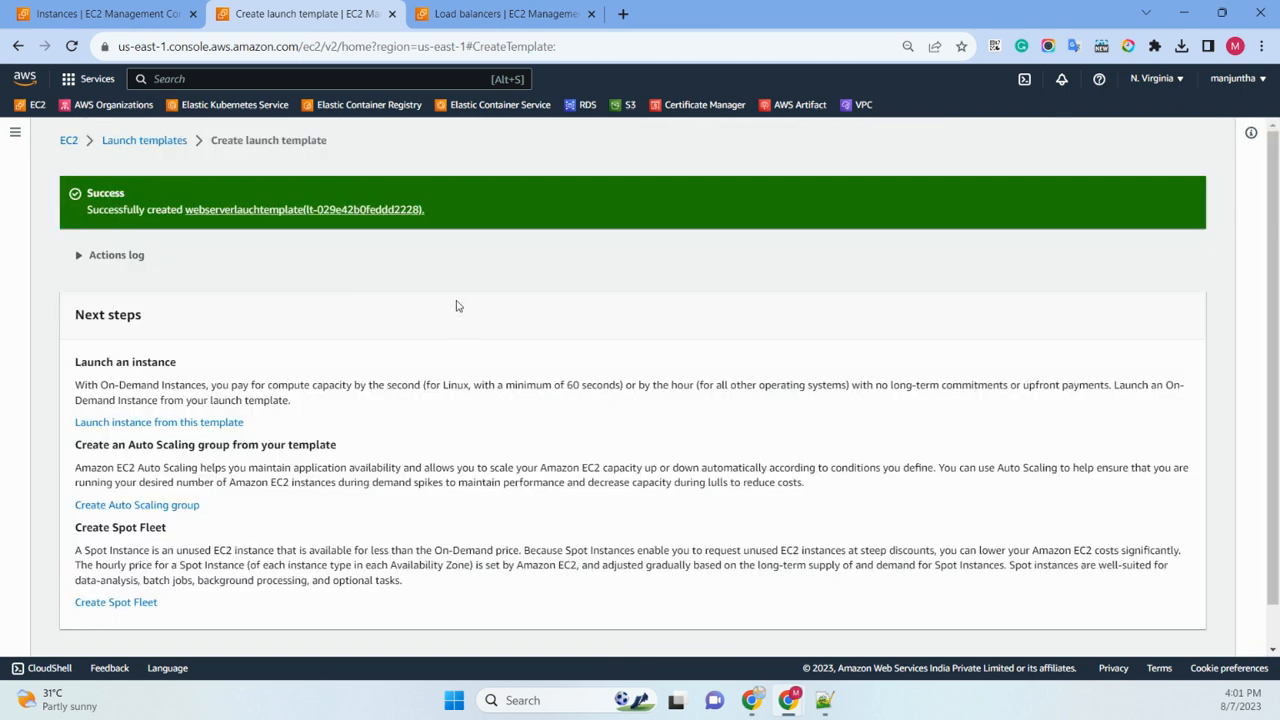
{"action": "scroll", "coordinate": [456, 306], "scroll_direction": "down", "scroll_amount": 1}
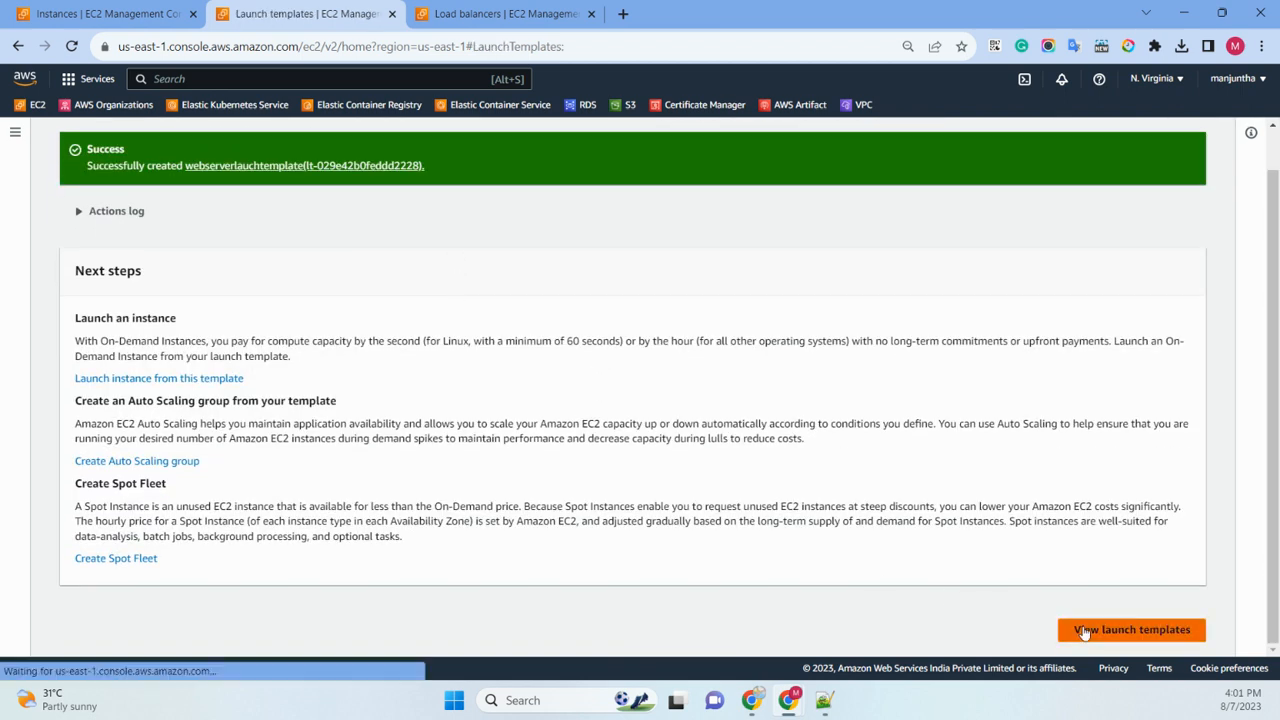
Check the new template in the launch templates list and the self-owned webserver image in the AMIs list, and return to the instances.
{"action": "left_click", "coordinate": [1080, 628]}
{"action": "double_click", "coordinate": [937, 193]}
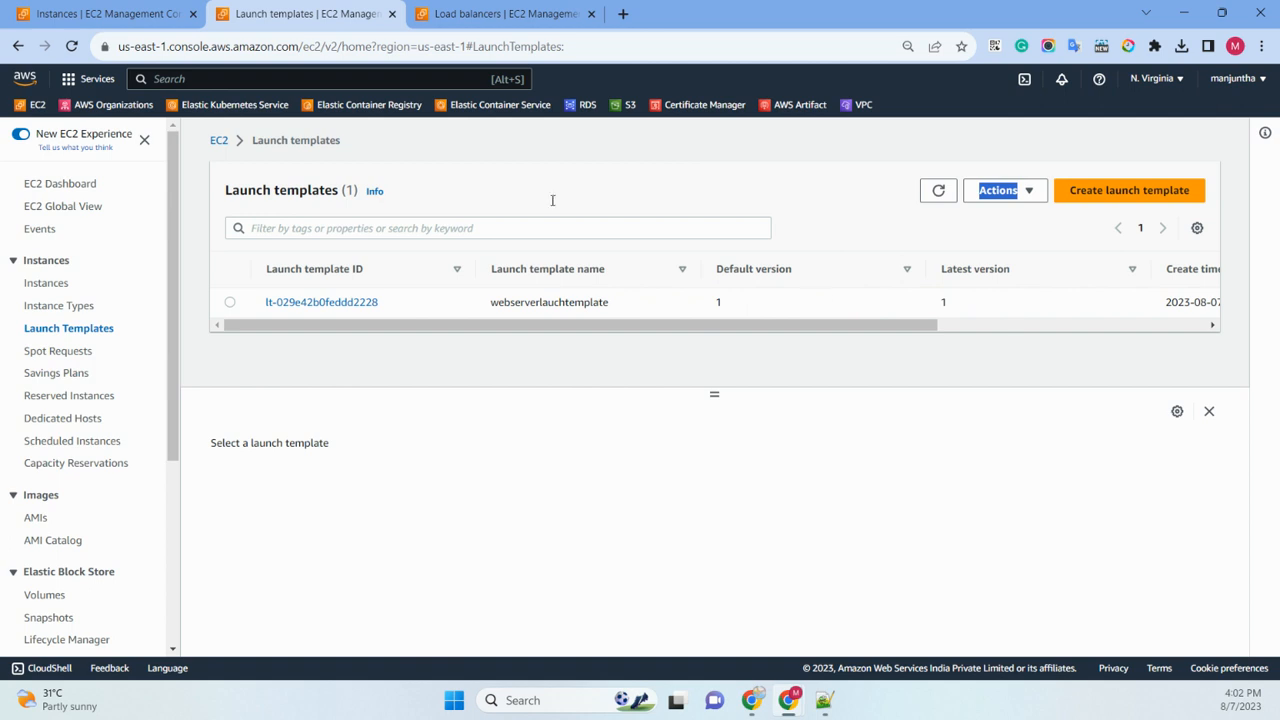
{"action": "left_click", "coordinate": [98, 14]}
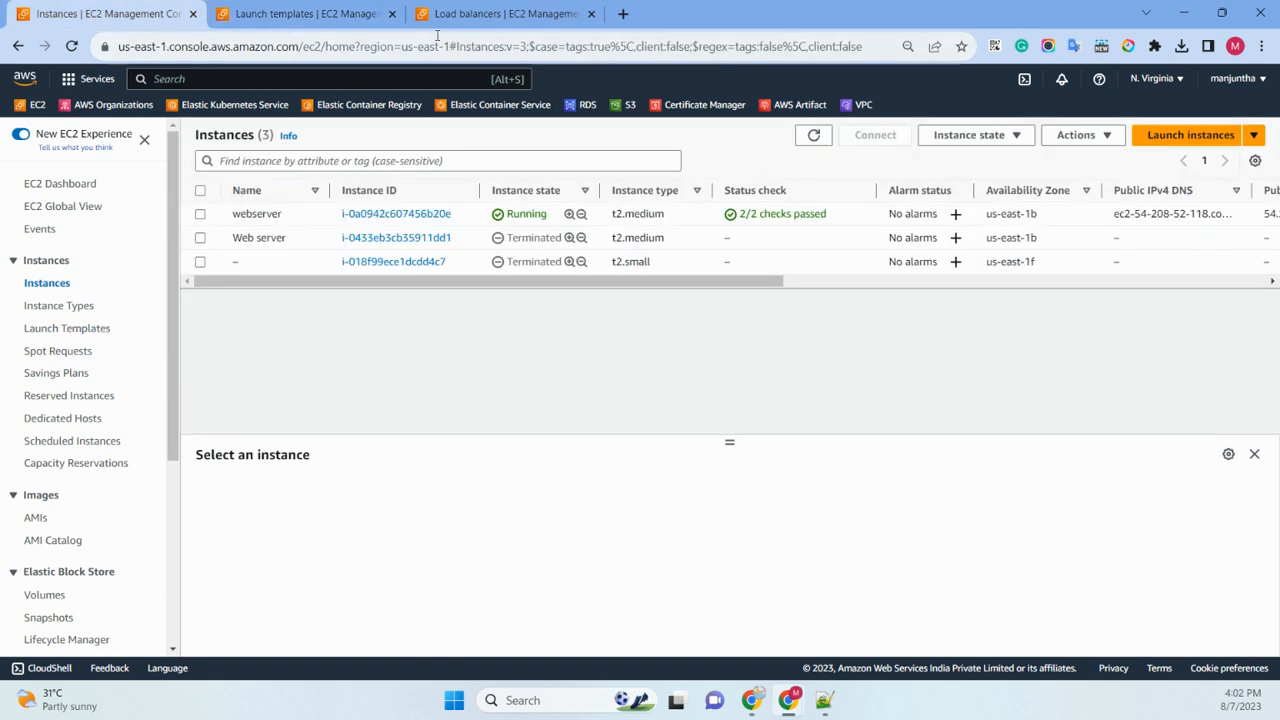
{"action": "left_click", "coordinate": [35, 520]}
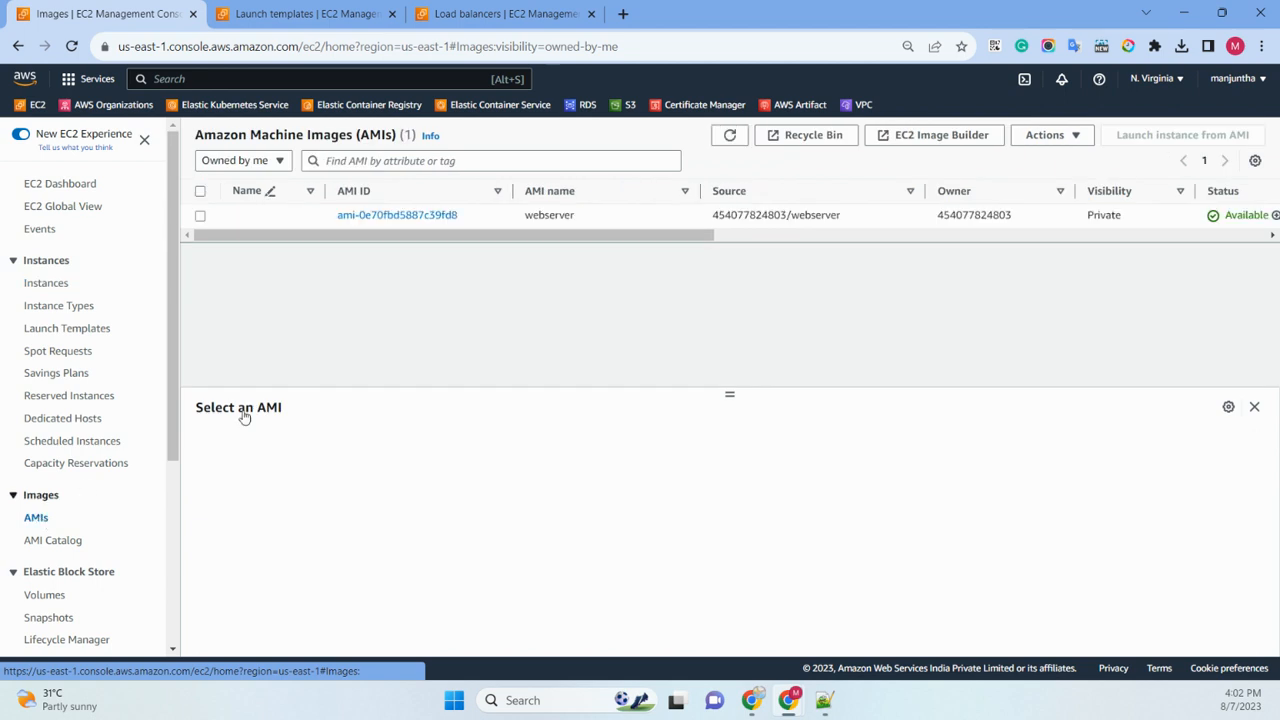
{"action": "left_click", "coordinate": [44, 287]}
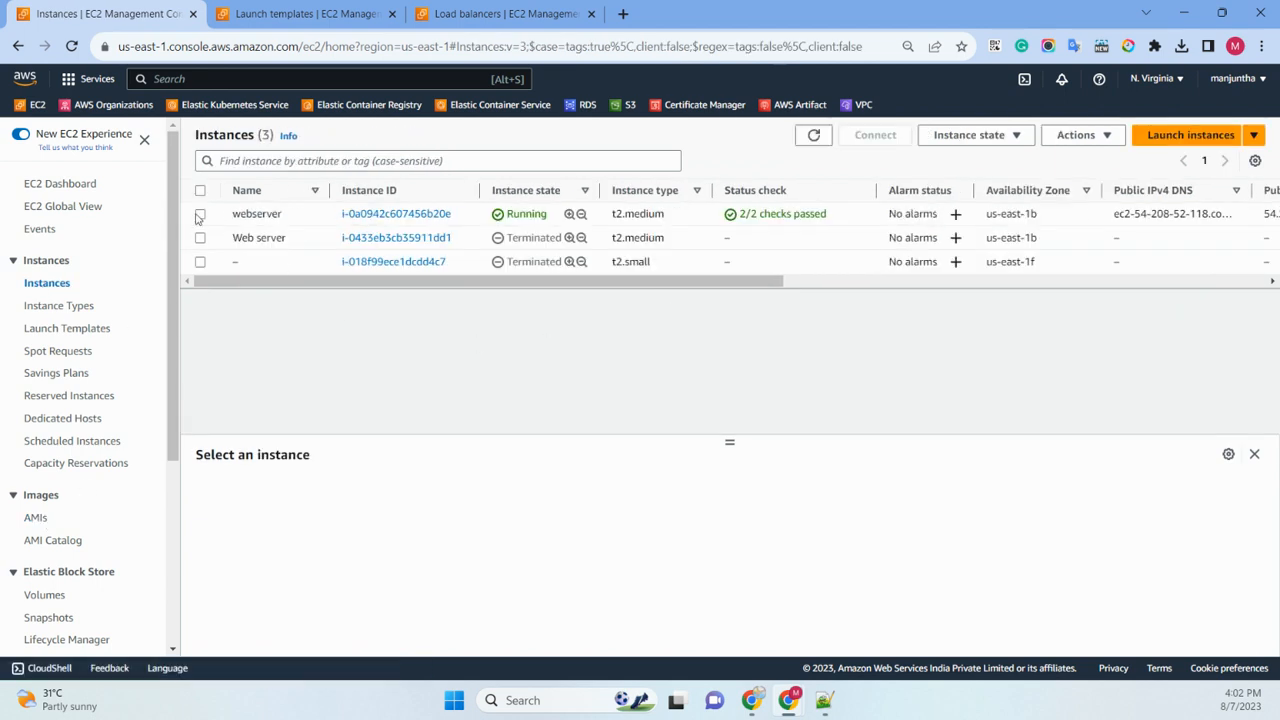
Terminate the running webserver instance and refresh the instances list.
{"action": "left_click", "coordinate": [200, 214]}
{"action": "left_click", "coordinate": [1014, 140]}
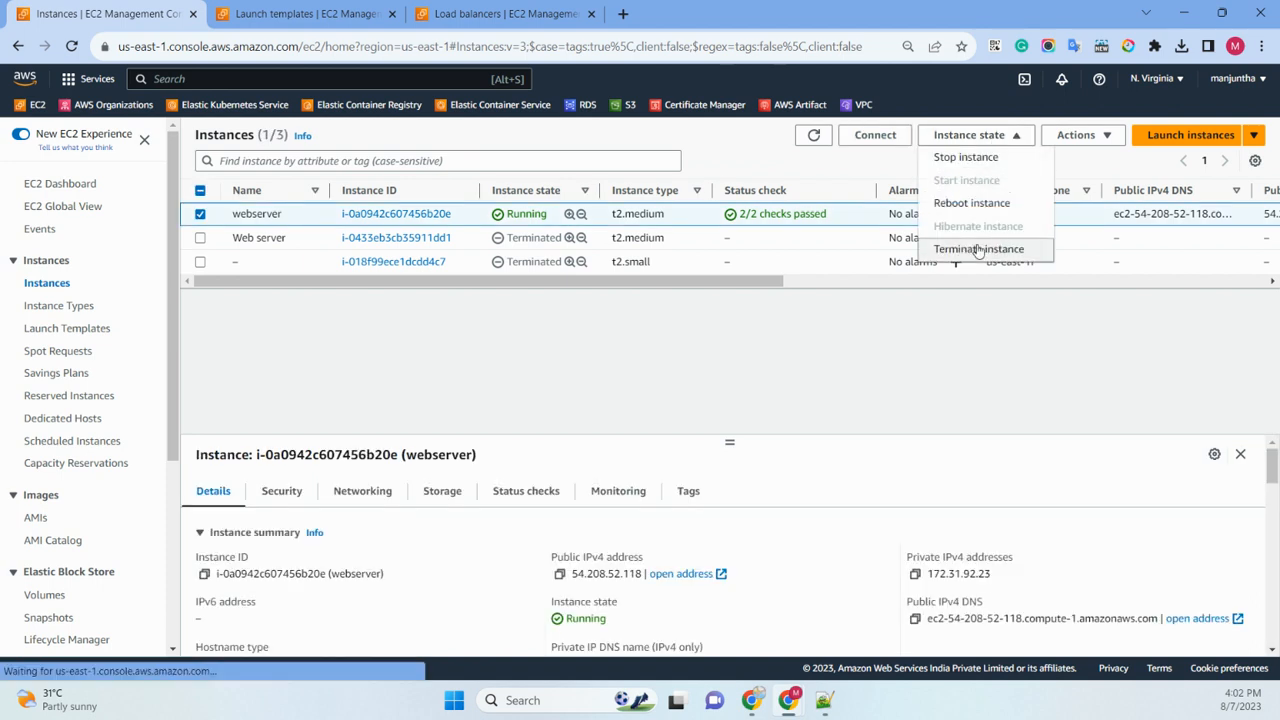
{"action": "left_click", "coordinate": [985, 248]}
{"action": "left_click", "coordinate": [990, 498]}
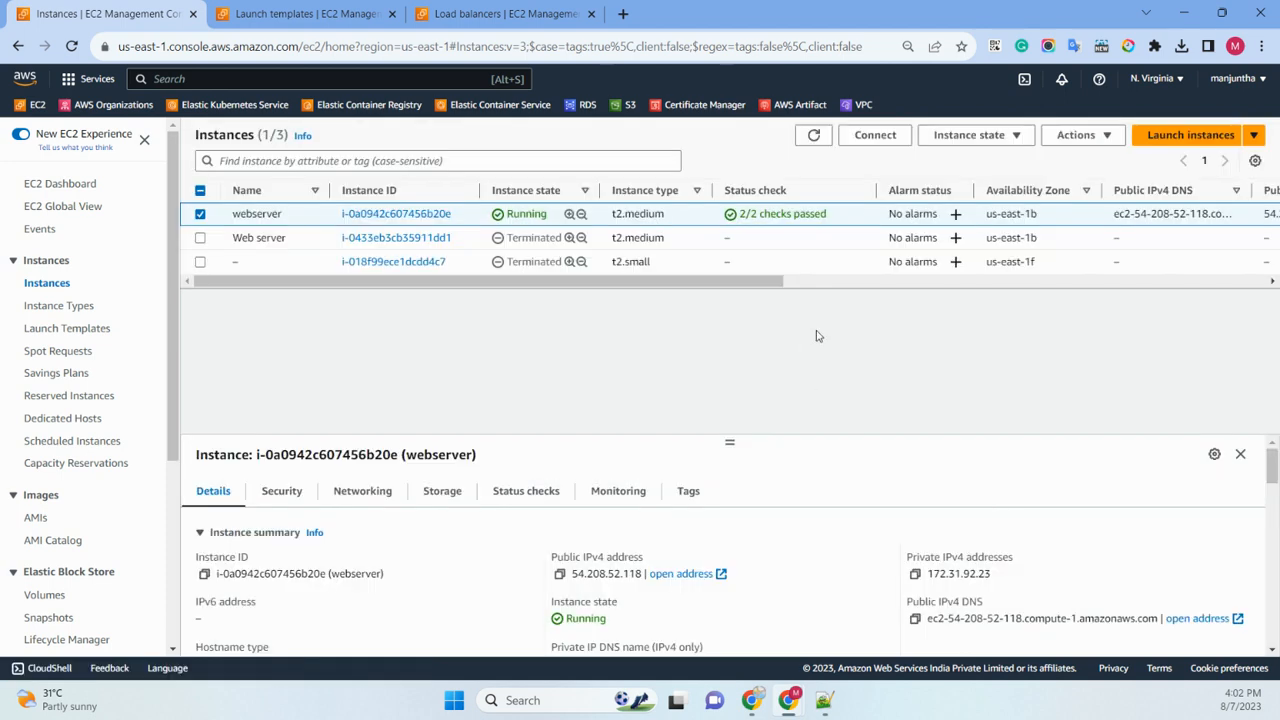
{"action": "double_click", "coordinate": [799, 161]}
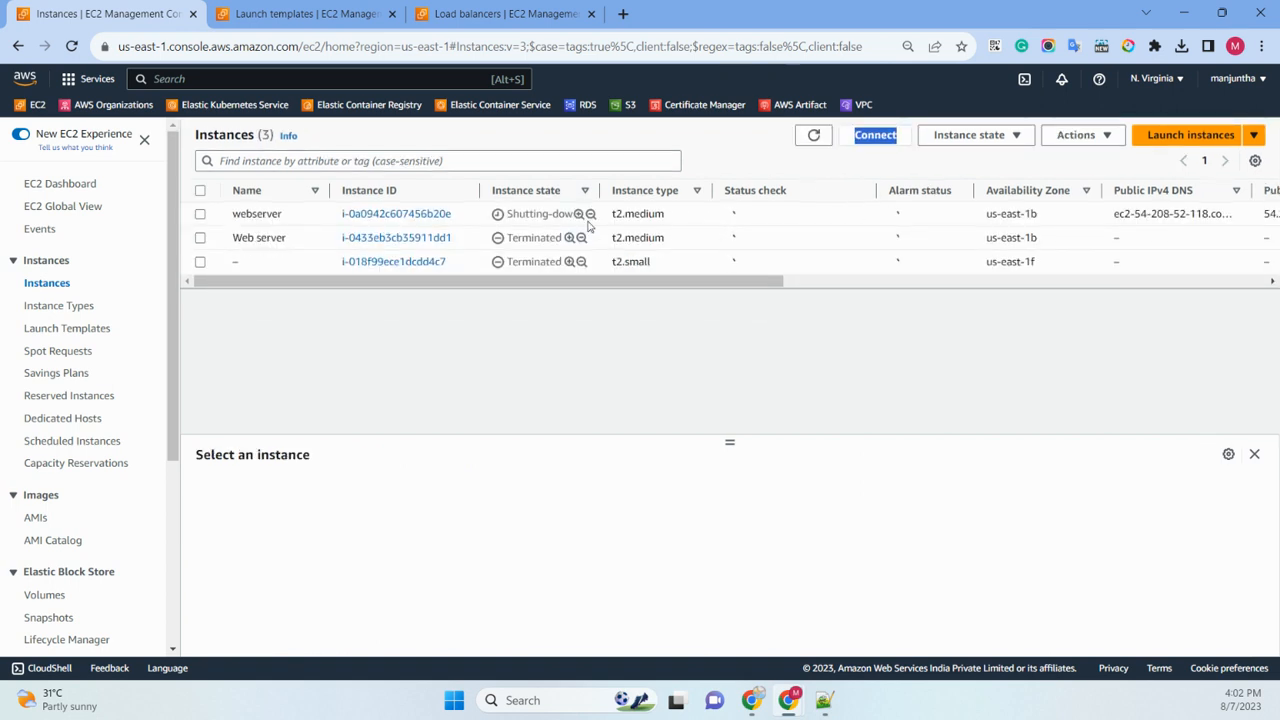
Start a new Auto Scaling group named autoscallinggroup based on the launch template webserverlauchtemplate and proceed to the instance launch options.
{"action": "scroll", "coordinate": [110, 430], "scroll_direction": "down", "scroll_amount": 3}
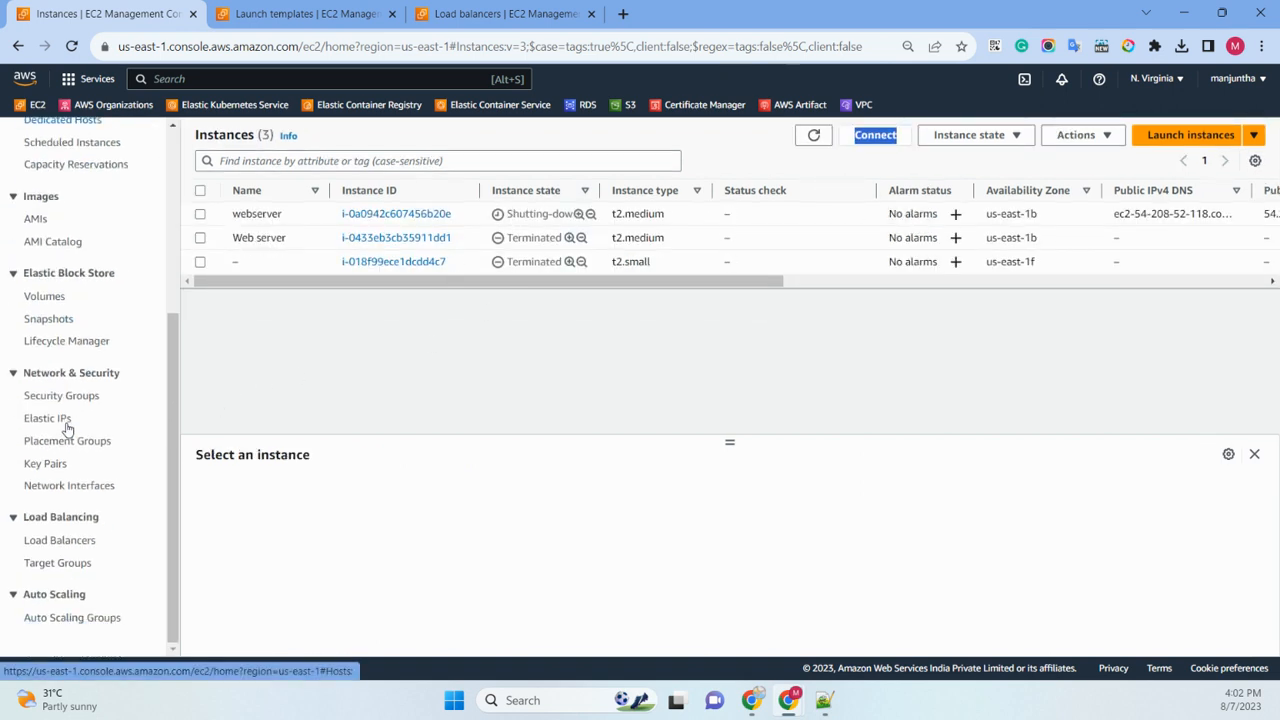
{"action": "left_click", "coordinate": [64, 618]}
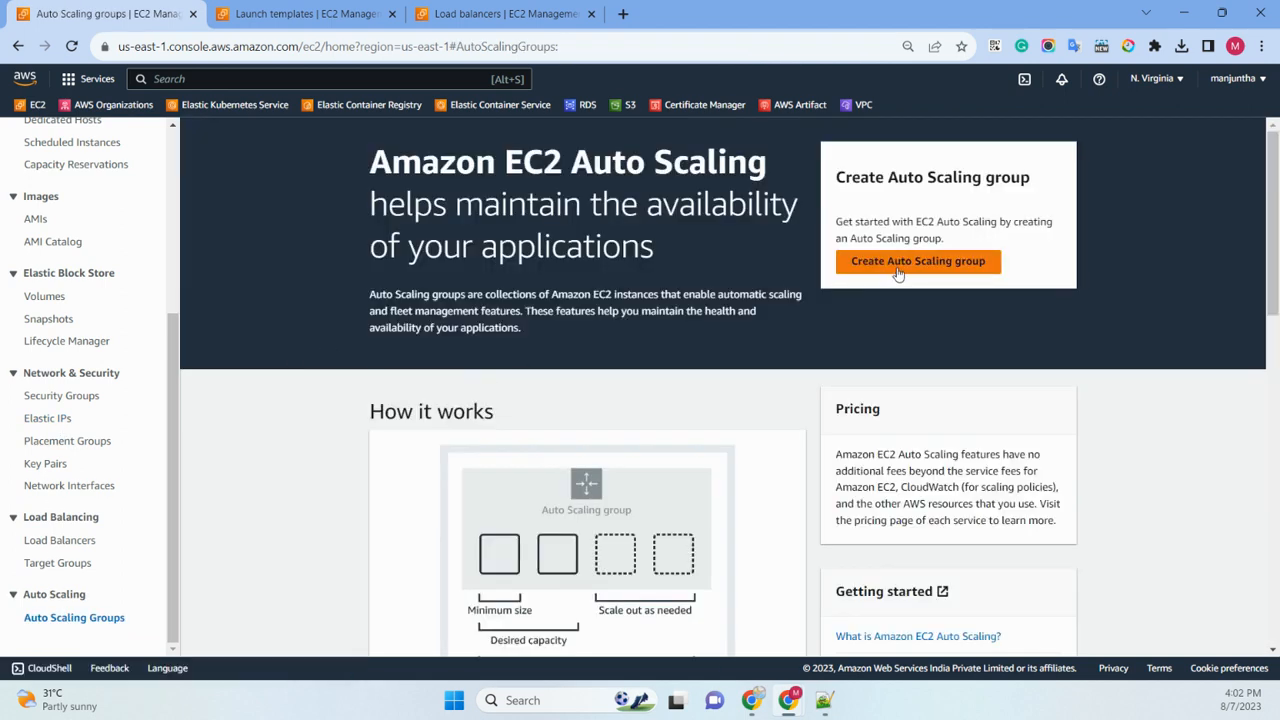
{"action": "left_click", "coordinate": [914, 263]}
{"action": "left_click", "coordinate": [327, 349]}
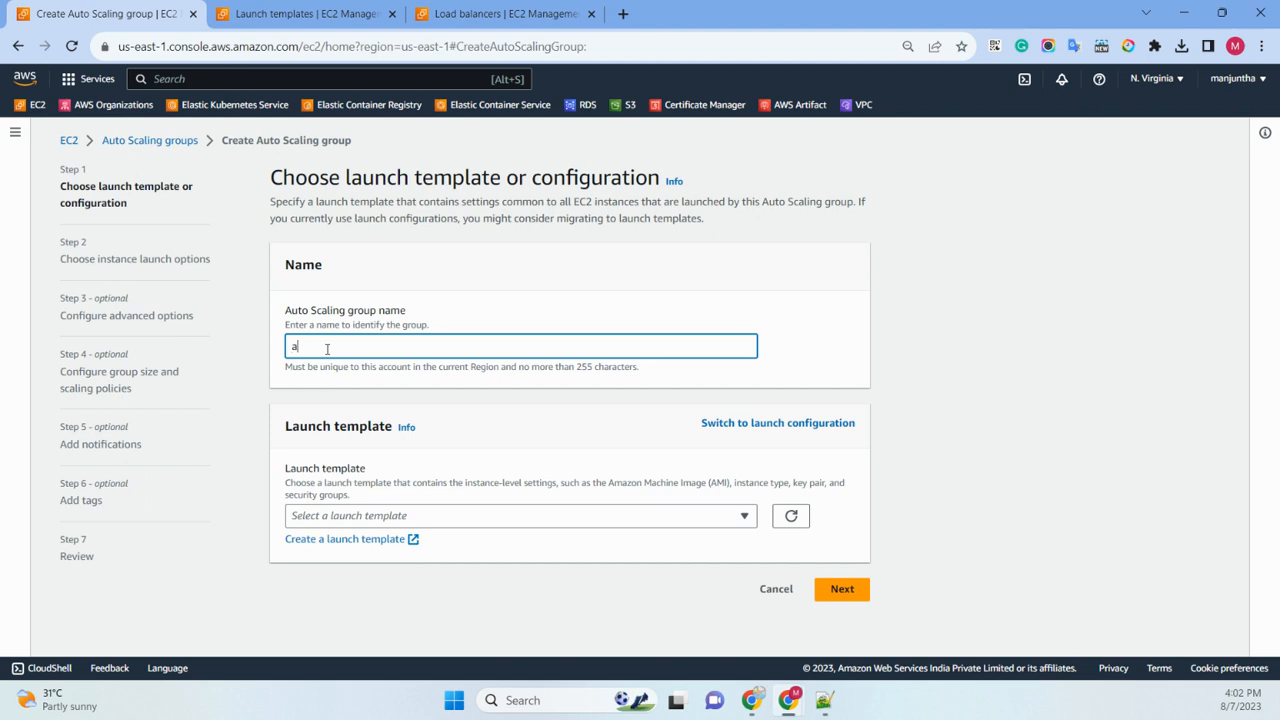
{"action": "left_click", "coordinate": [530, 516]}
{"action": "left_click", "coordinate": [388, 566]}
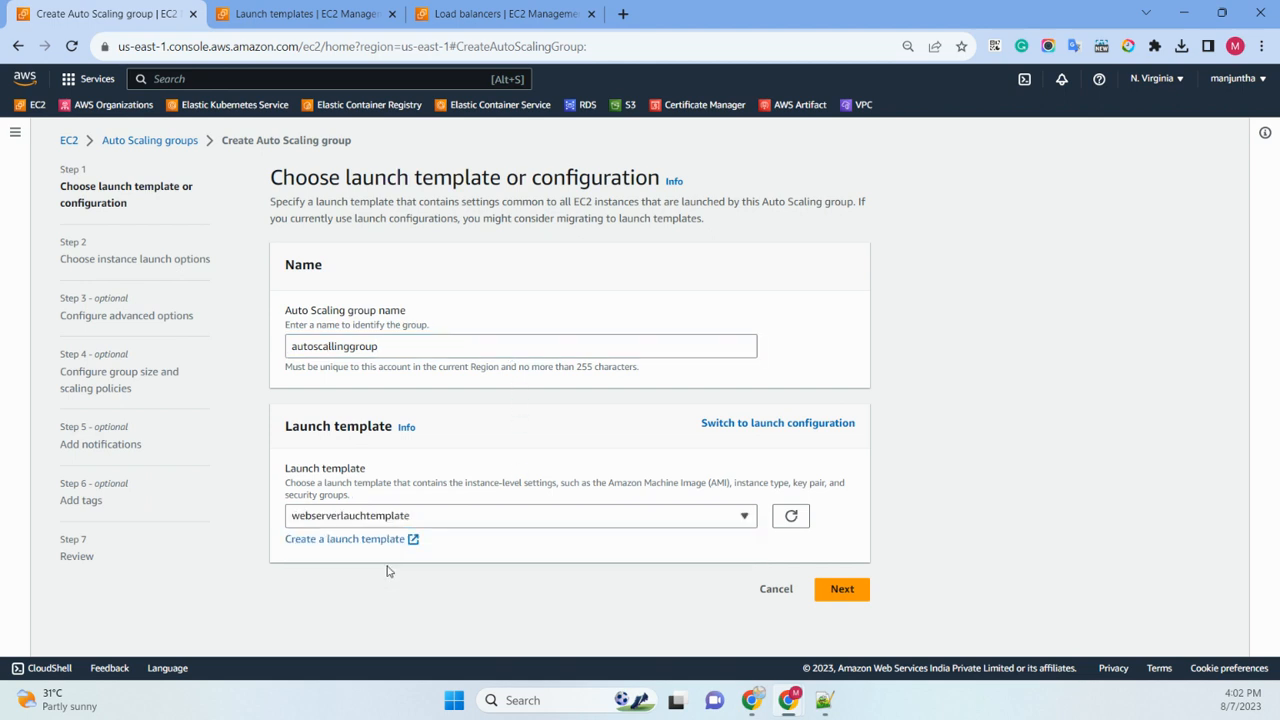
{"action": "scroll", "coordinate": [600, 385], "scroll_direction": "down", "scroll_amount": 2}
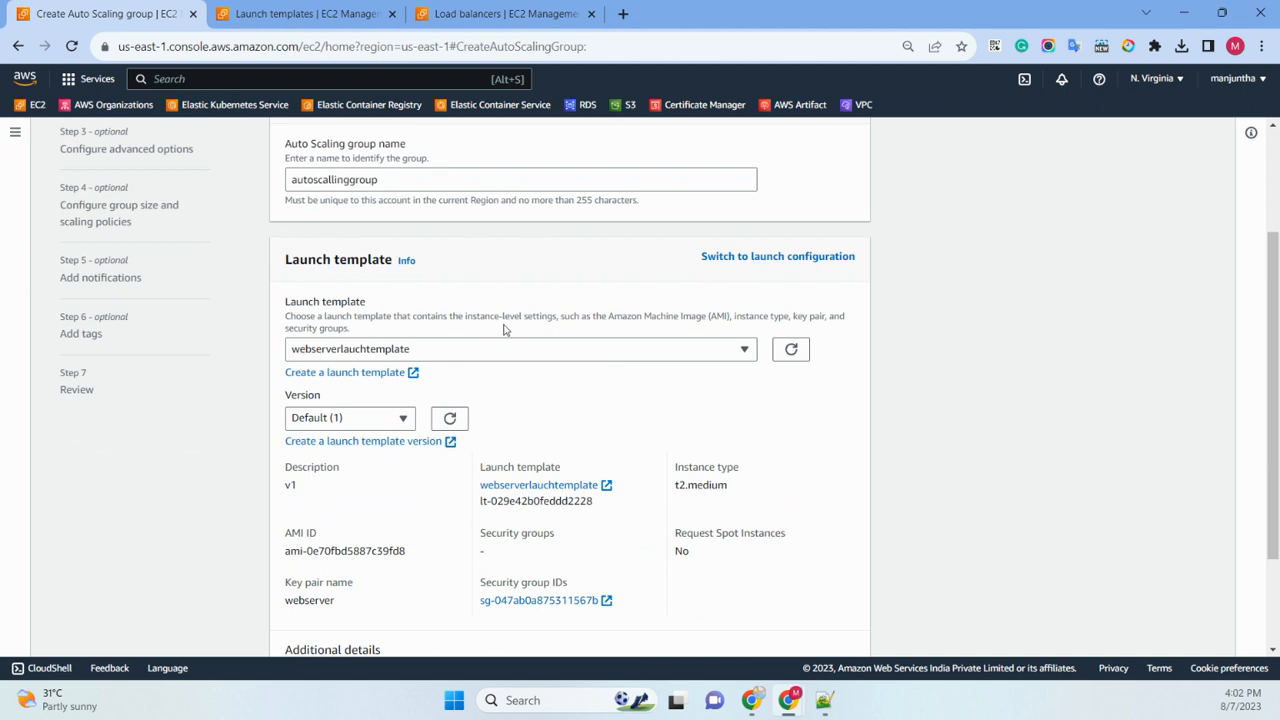
{"action": "scroll", "coordinate": [505, 332], "scroll_direction": "down", "scroll_amount": 2}
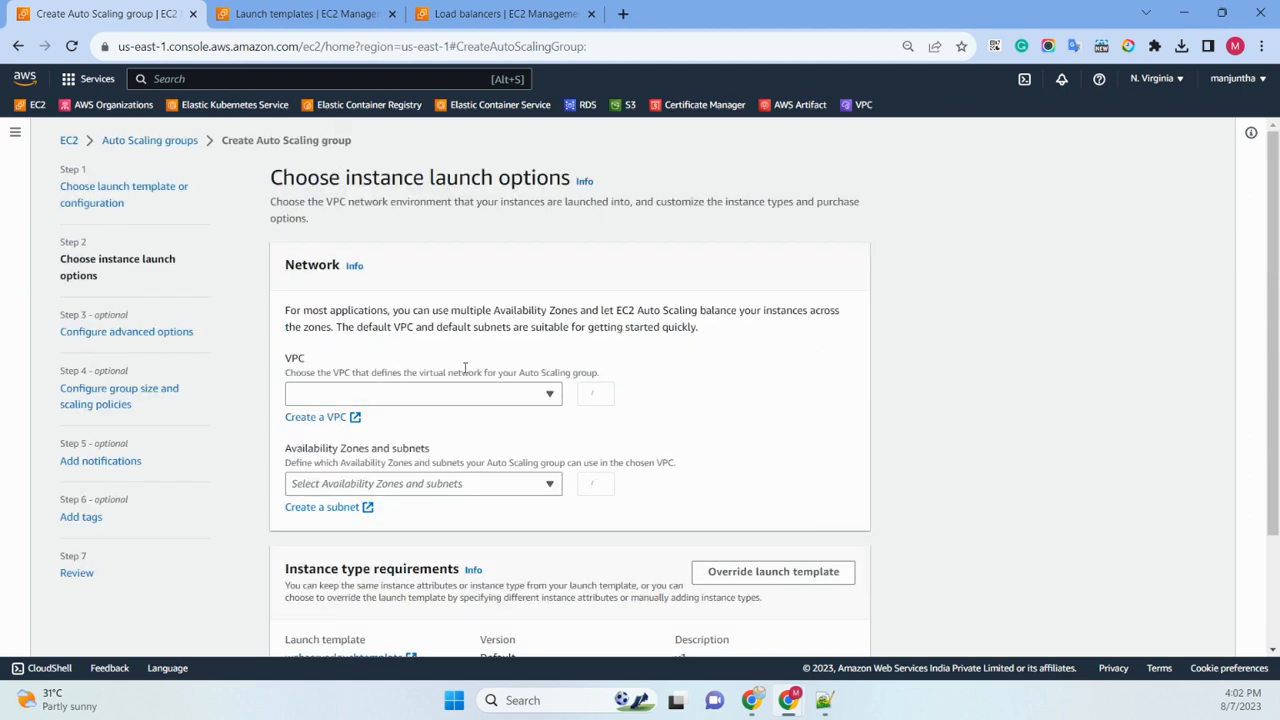
Keep the default VPC, select the subnets of all six availability zones from us-east-1a to us-east-1f, and proceed to the advanced options.
{"action": "scroll", "coordinate": [666, 370], "scroll_direction": "down", "scroll_amount": 3}
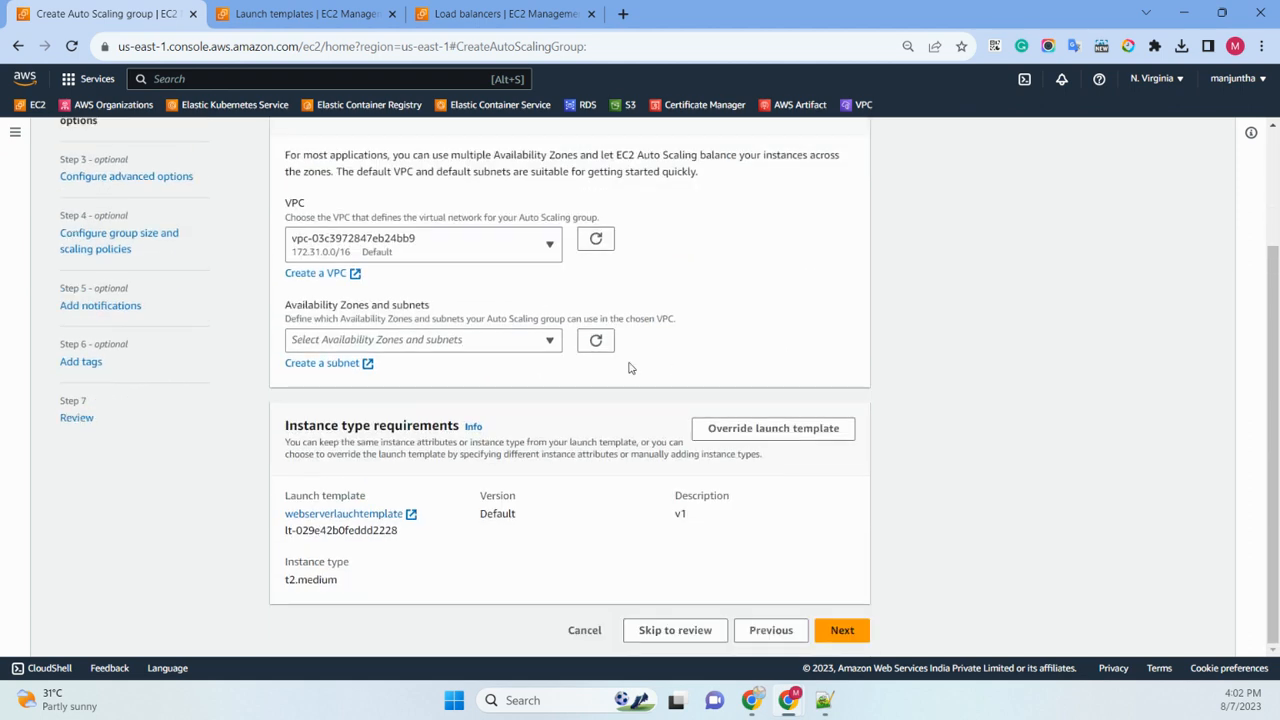
{"action": "left_click", "coordinate": [431, 340]}
{"action": "left_click", "coordinate": [380, 372]}
{"action": "left_click", "coordinate": [380, 405]}
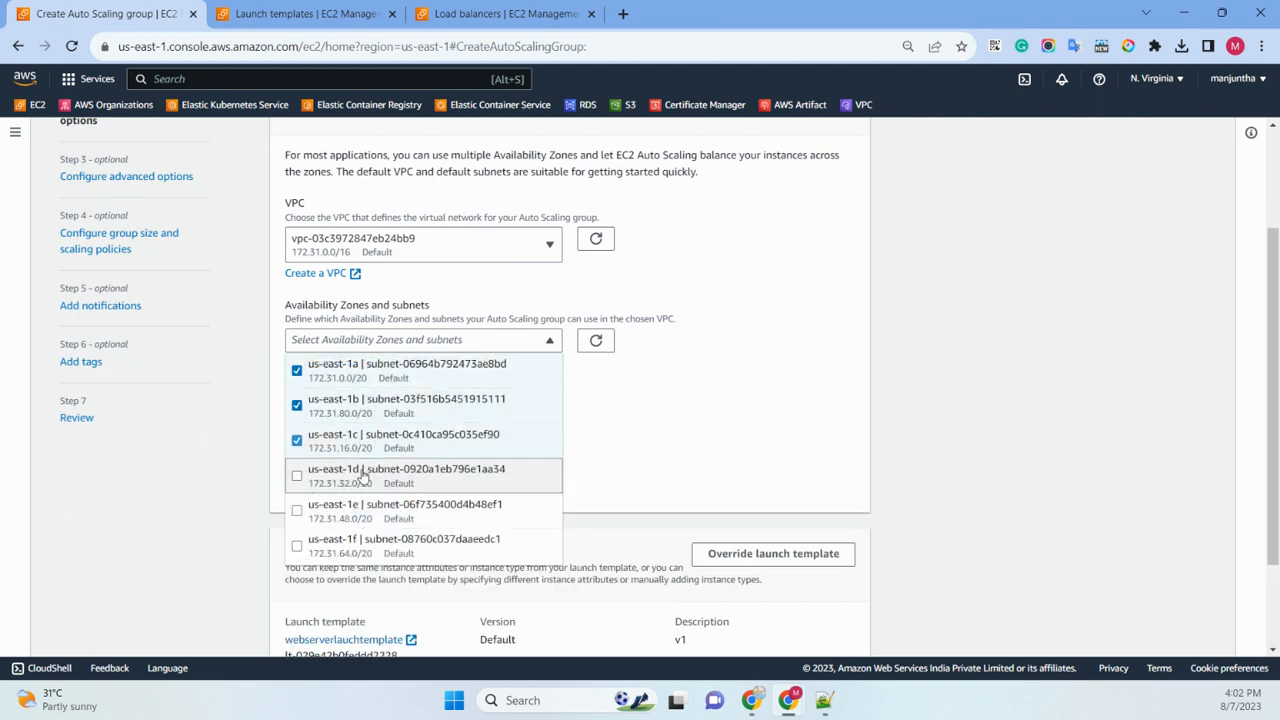
{"action": "left_click", "coordinate": [366, 472]}
{"action": "left_click", "coordinate": [334, 506]}
{"action": "left_click", "coordinate": [334, 543]}
{"action": "left_click", "coordinate": [723, 449]}
{"action": "scroll", "coordinate": [673, 390], "scroll_direction": "down", "scroll_amount": 3}
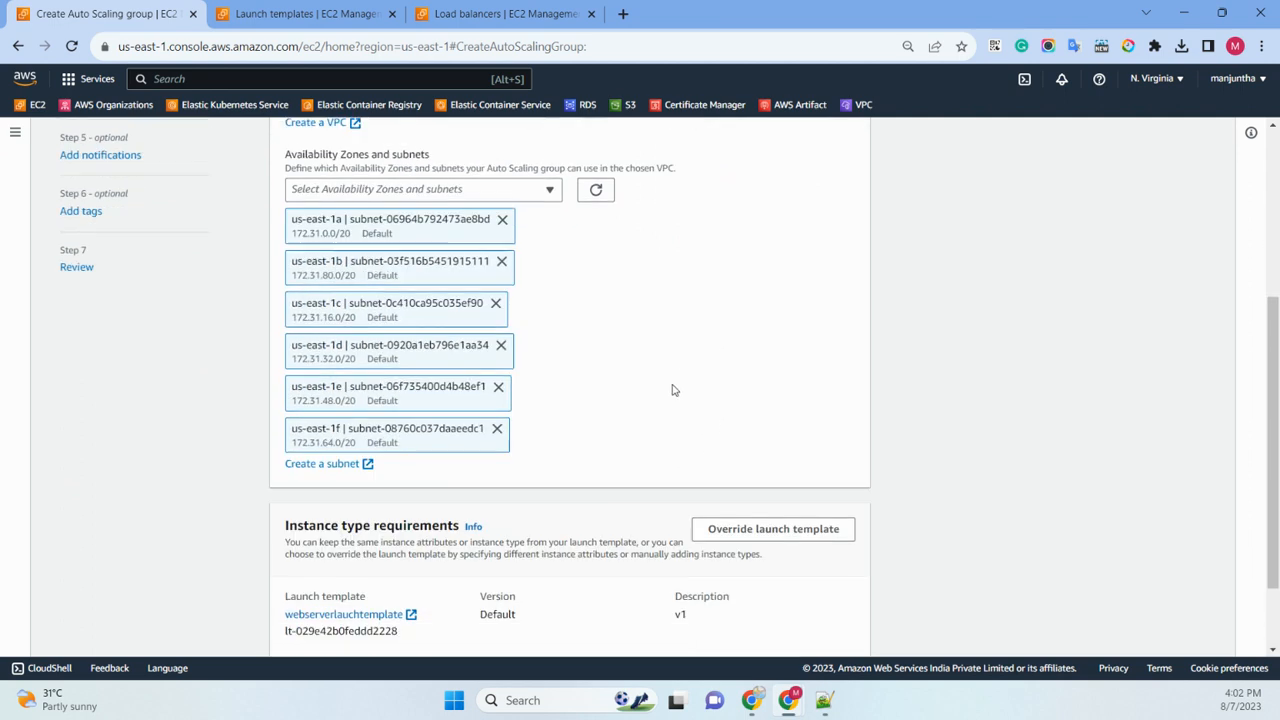
{"action": "scroll", "coordinate": [673, 390], "scroll_direction": "down", "scroll_amount": 1}
{"action": "left_click", "coordinate": [835, 630]}
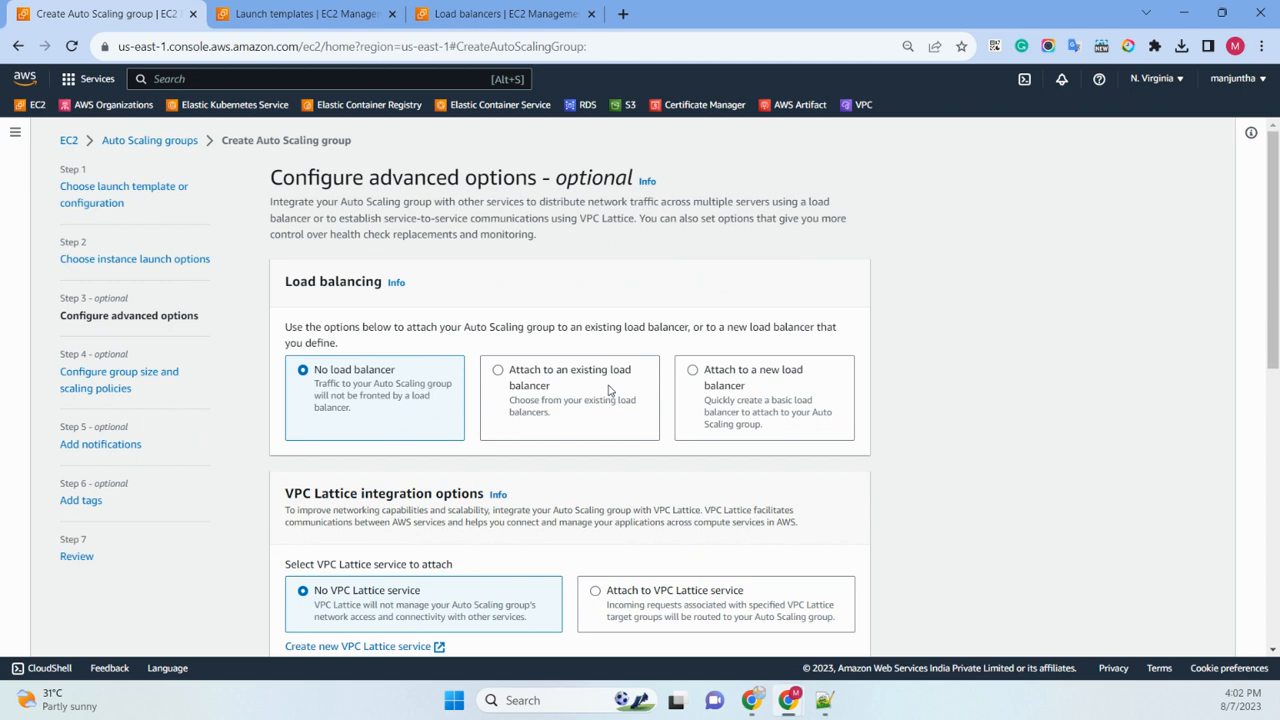
Attach the group to the existing load balancer target group webservertargetgroup, leaving the VPC Lattice and health check settings at their defaults.
{"action": "left_click", "coordinate": [533, 379]}
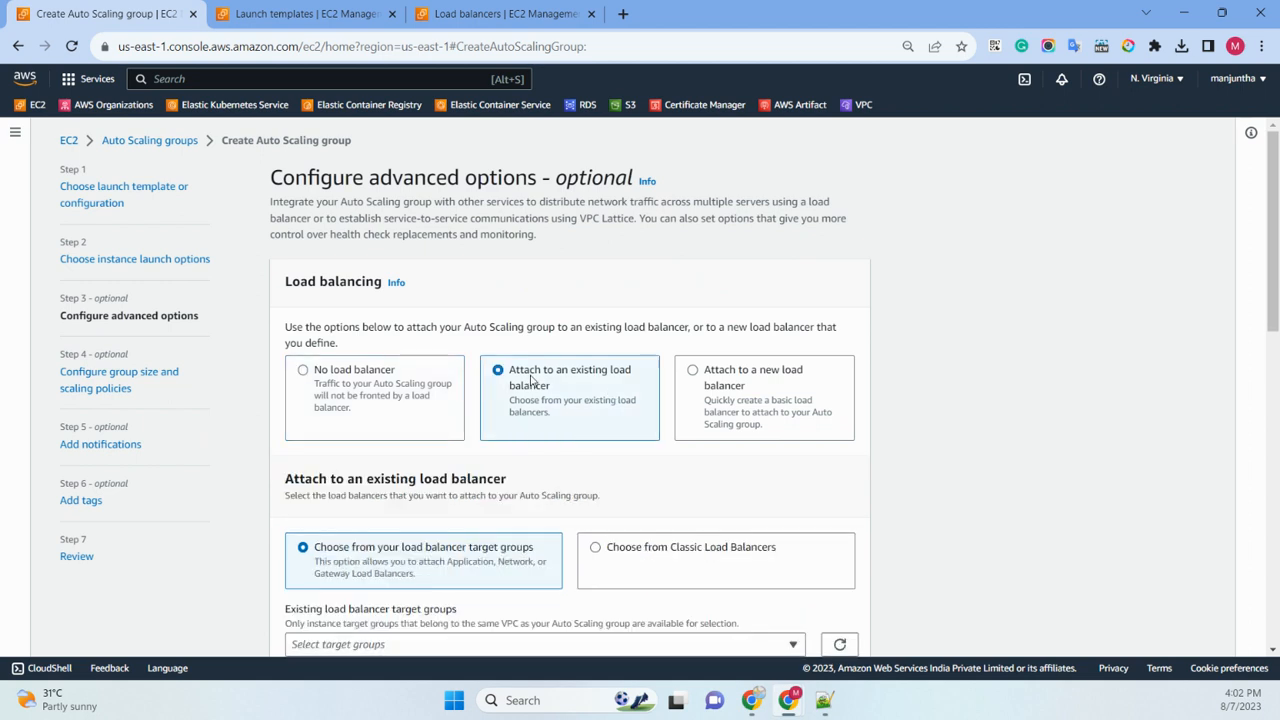
{"action": "scroll", "coordinate": [533, 379], "scroll_direction": "down", "scroll_amount": 2}
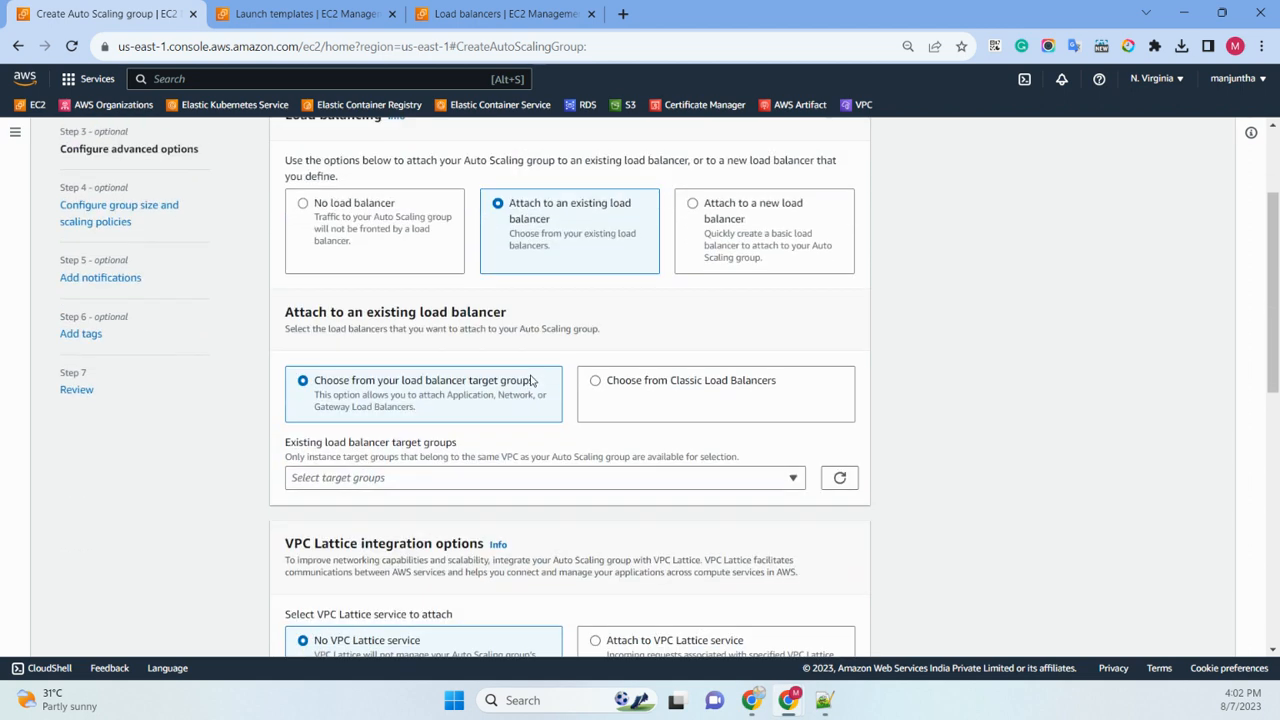
{"action": "left_click", "coordinate": [446, 479]}
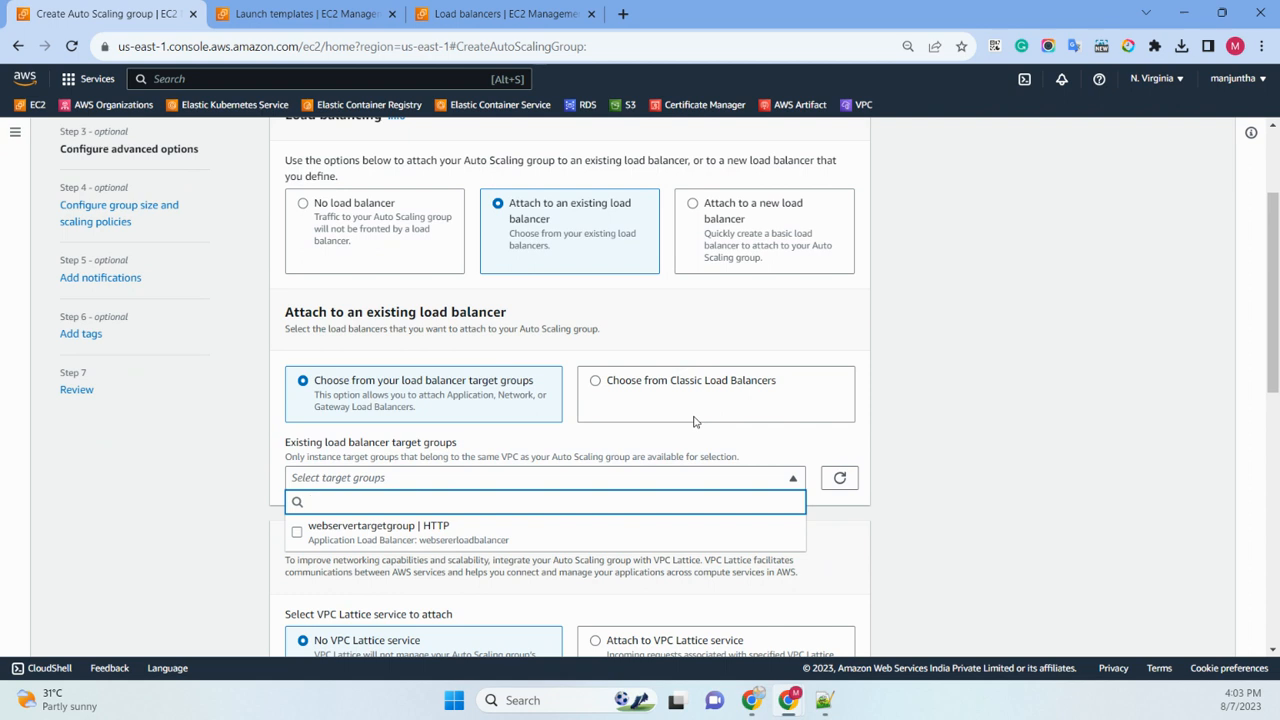
{"action": "left_click", "coordinate": [422, 543]}
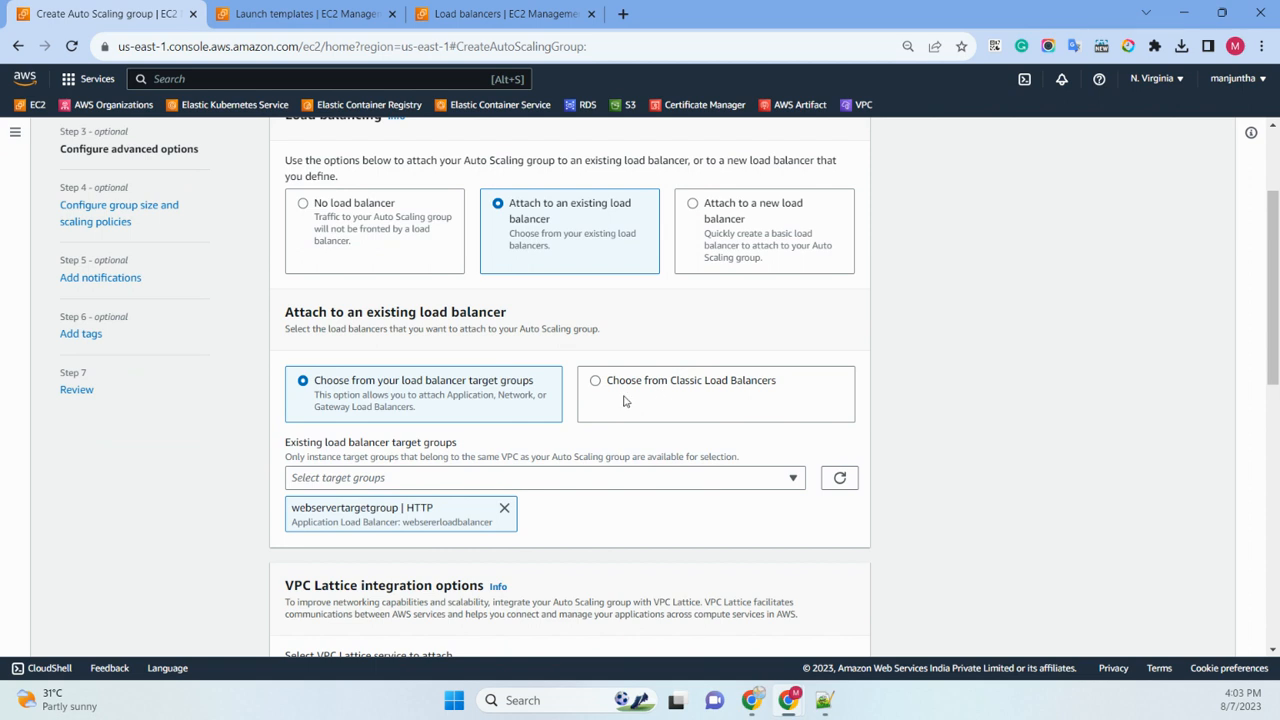
{"action": "scroll", "coordinate": [624, 400], "scroll_direction": "down", "scroll_amount": 4}
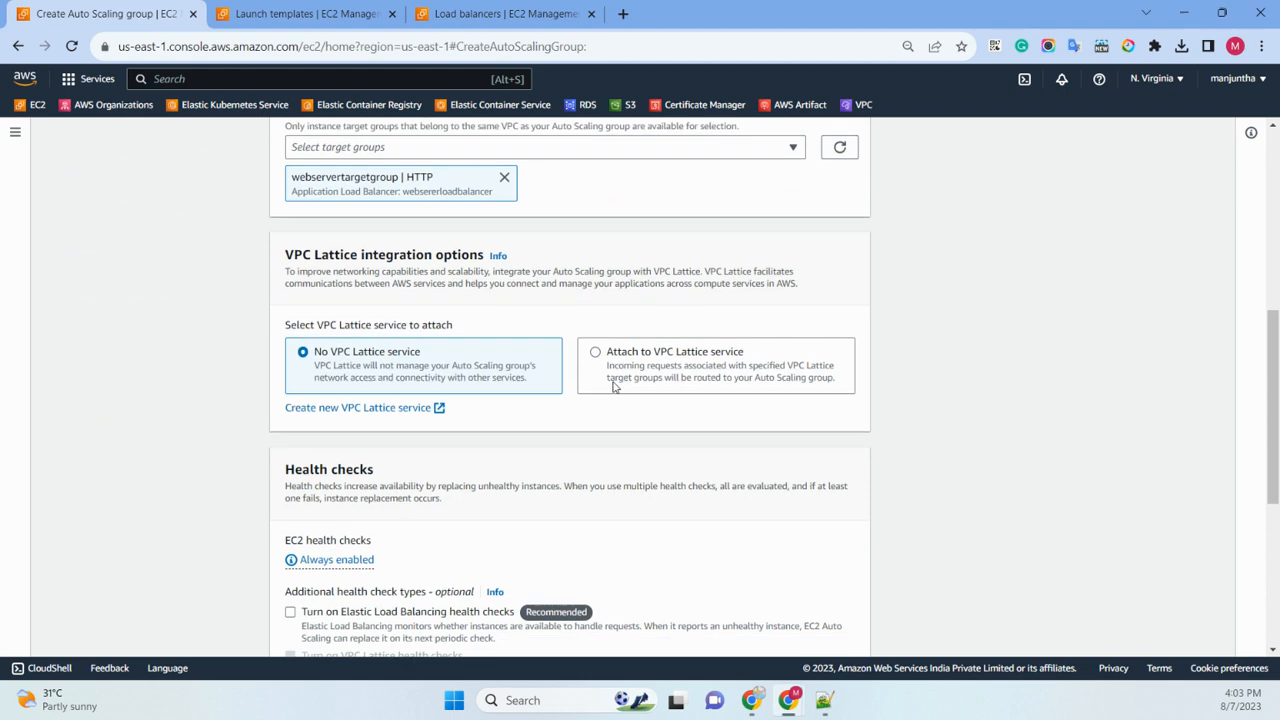
{"action": "scroll", "coordinate": [391, 373], "scroll_direction": "down", "scroll_amount": 3}
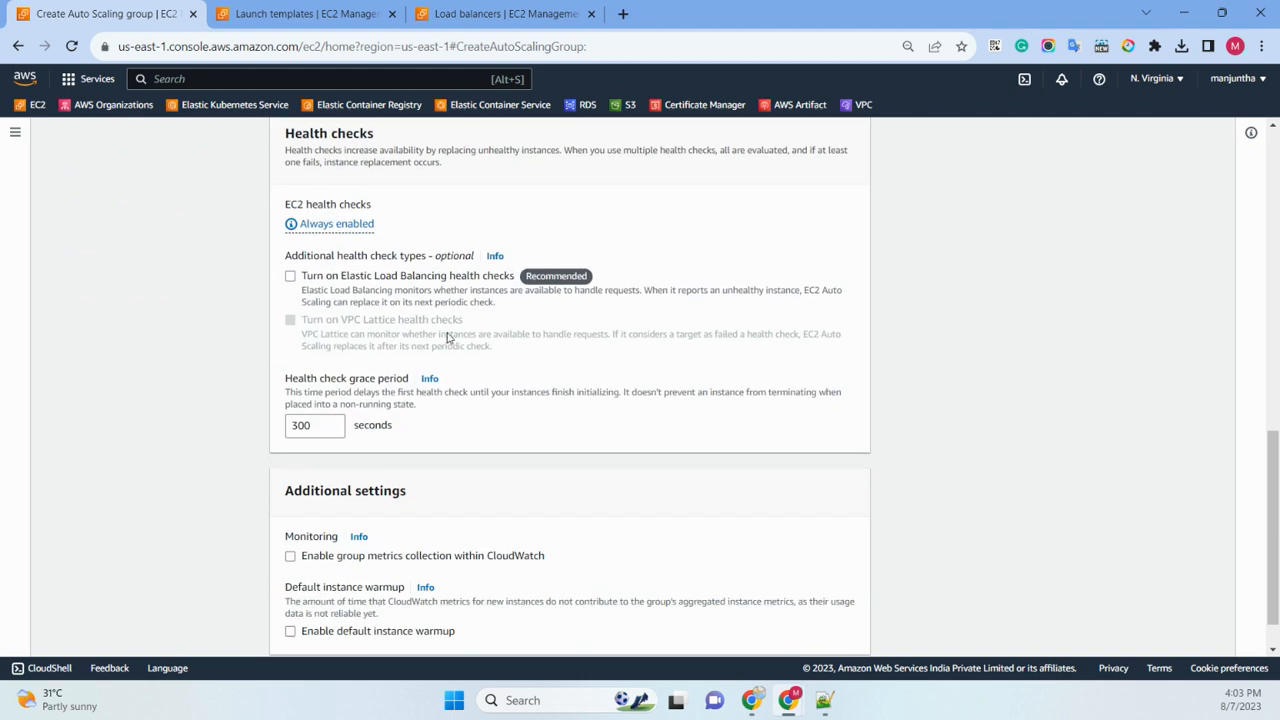
{"action": "scroll", "coordinate": [447, 338], "scroll_direction": "down", "scroll_amount": 1}
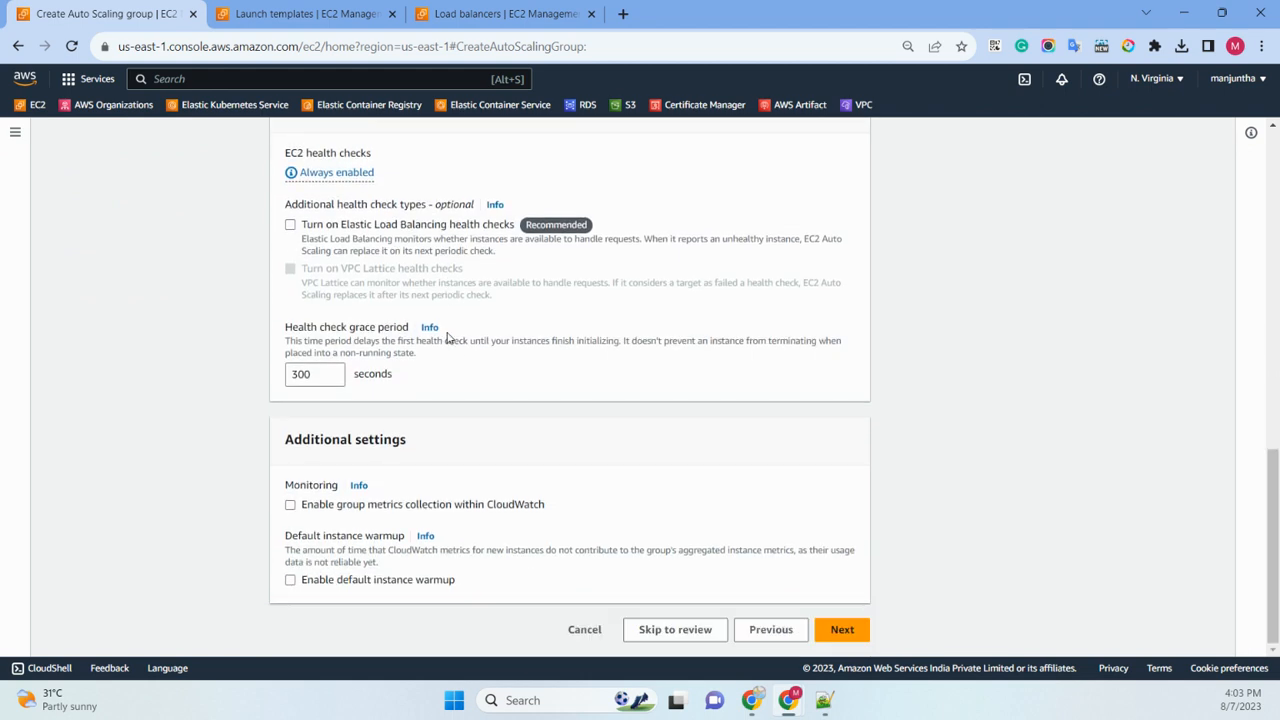
{"action": "left_click", "coordinate": [841, 630]}
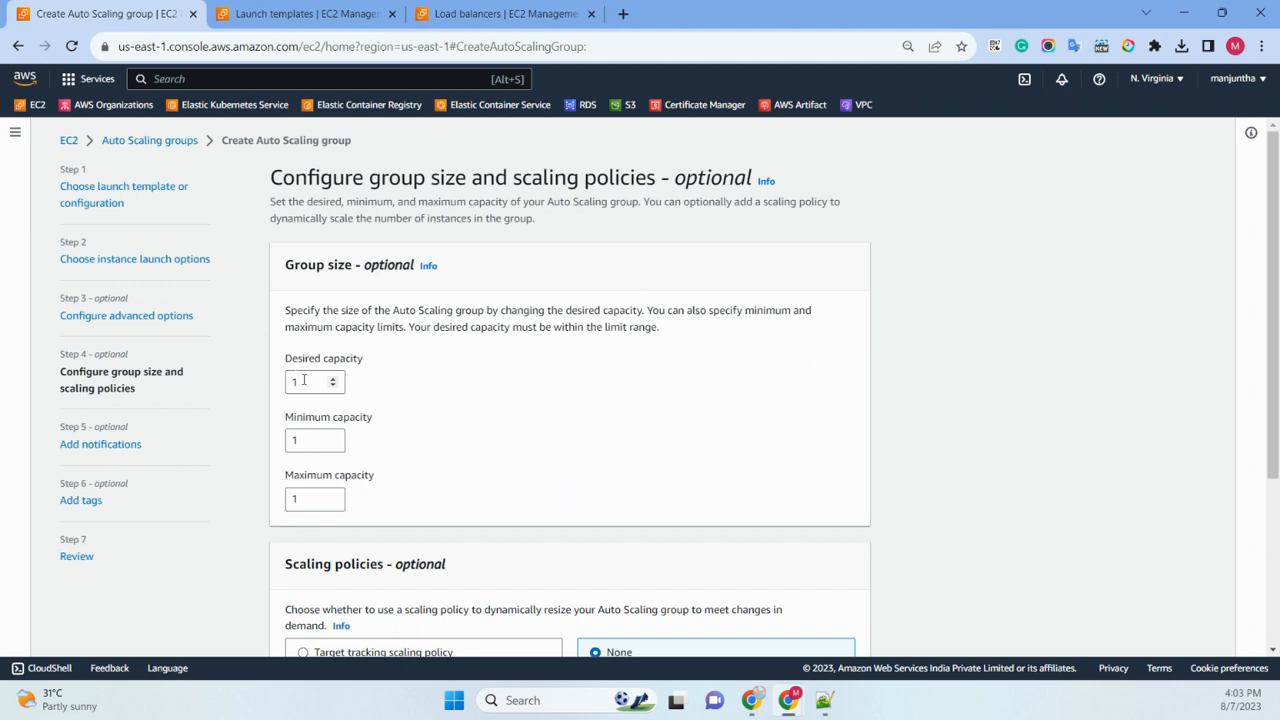
Set the group's maximum capacity to 5 and add a target tracking scaling policy on average CPU utilization with target value 25.
{"action": "left_click", "coordinate": [305, 497]}
{"action": "left_click", "coordinate": [590, 435]}
{"action": "scroll", "coordinate": [457, 434], "scroll_direction": "down", "scroll_amount": 3}
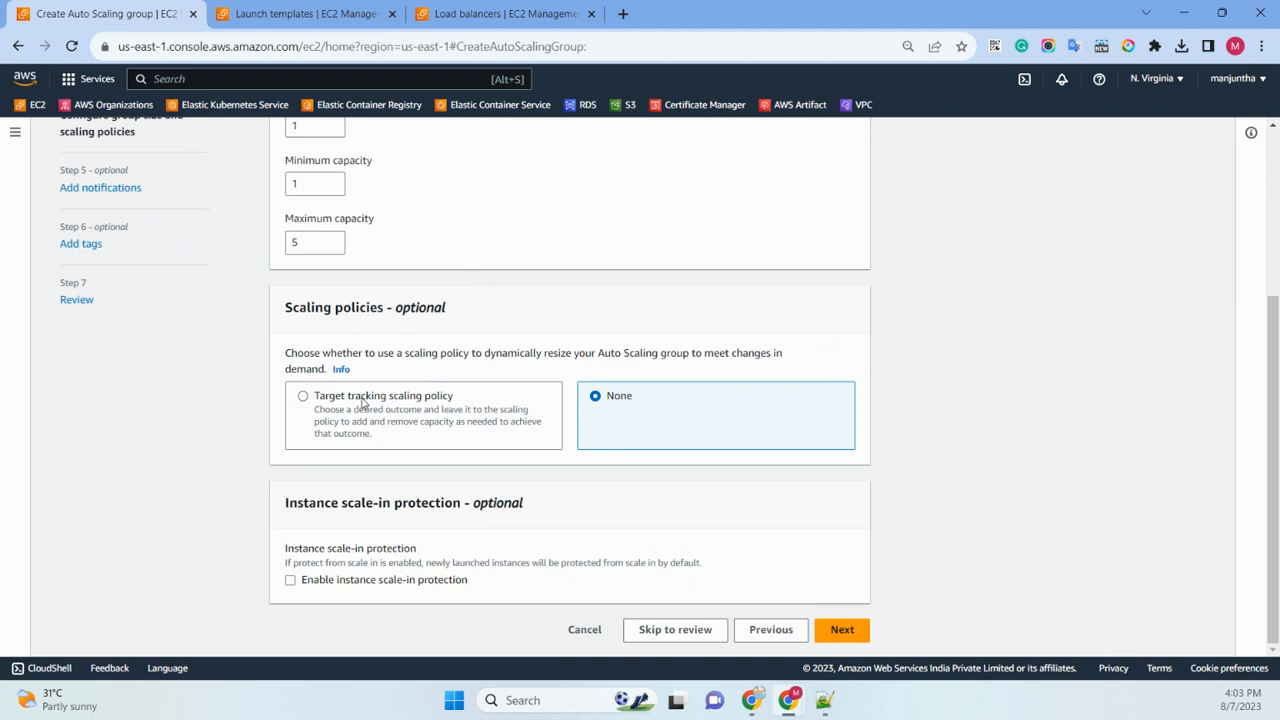
{"action": "left_click", "coordinate": [346, 397]}
{"action": "scroll", "coordinate": [440, 260], "scroll_direction": "down", "scroll_amount": 2}
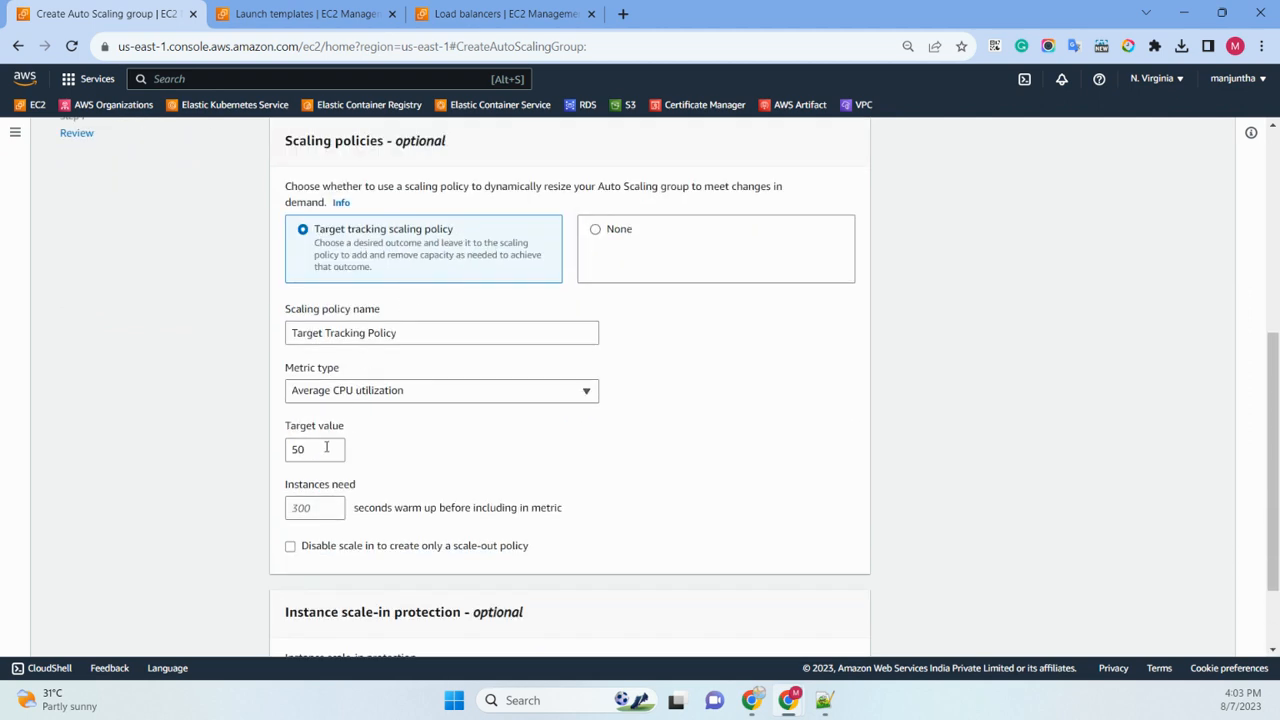
{"action": "left_click_drag", "start_coordinate": [310, 449], "coordinate": [283, 455]}
{"action": "type", "text": "25"}
{"action": "scroll", "coordinate": [487, 442], "scroll_direction": "down", "scroll_amount": 2}
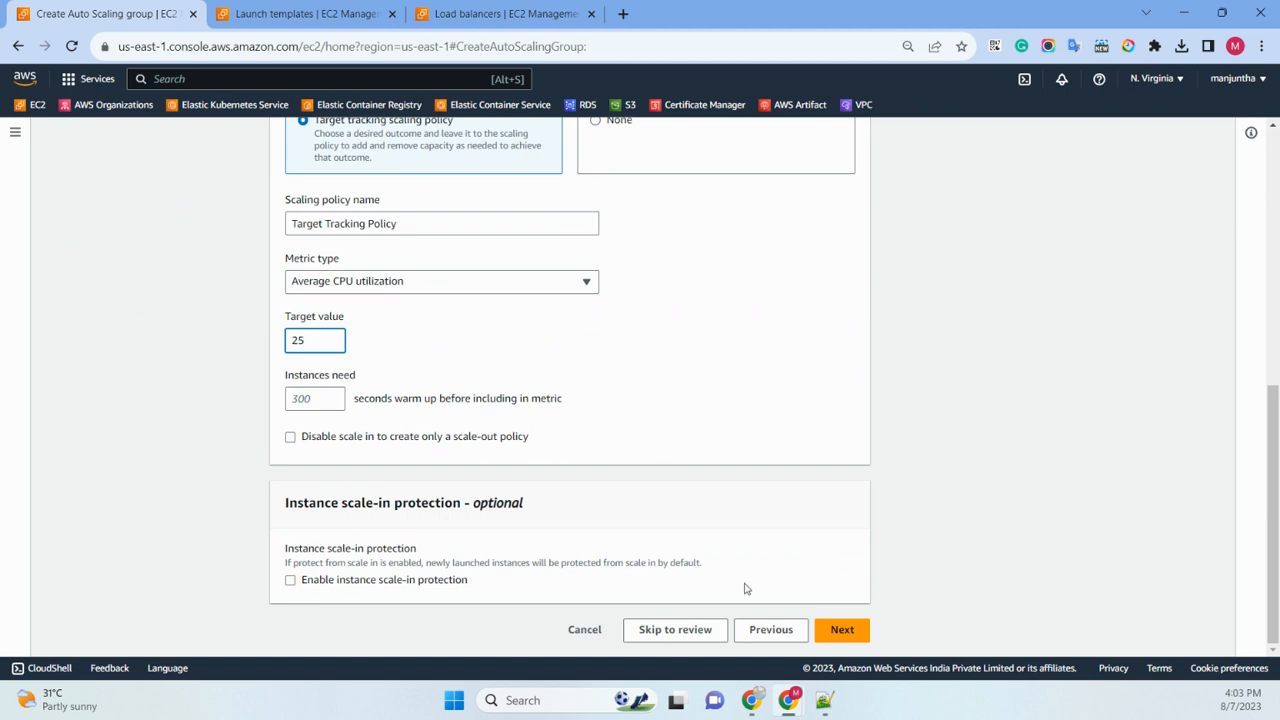
{"action": "left_click", "coordinate": [842, 629]}
Skip the notifications and tags, review the configuration and create the Auto Scaling group.
{"action": "left_click", "coordinate": [838, 300]}
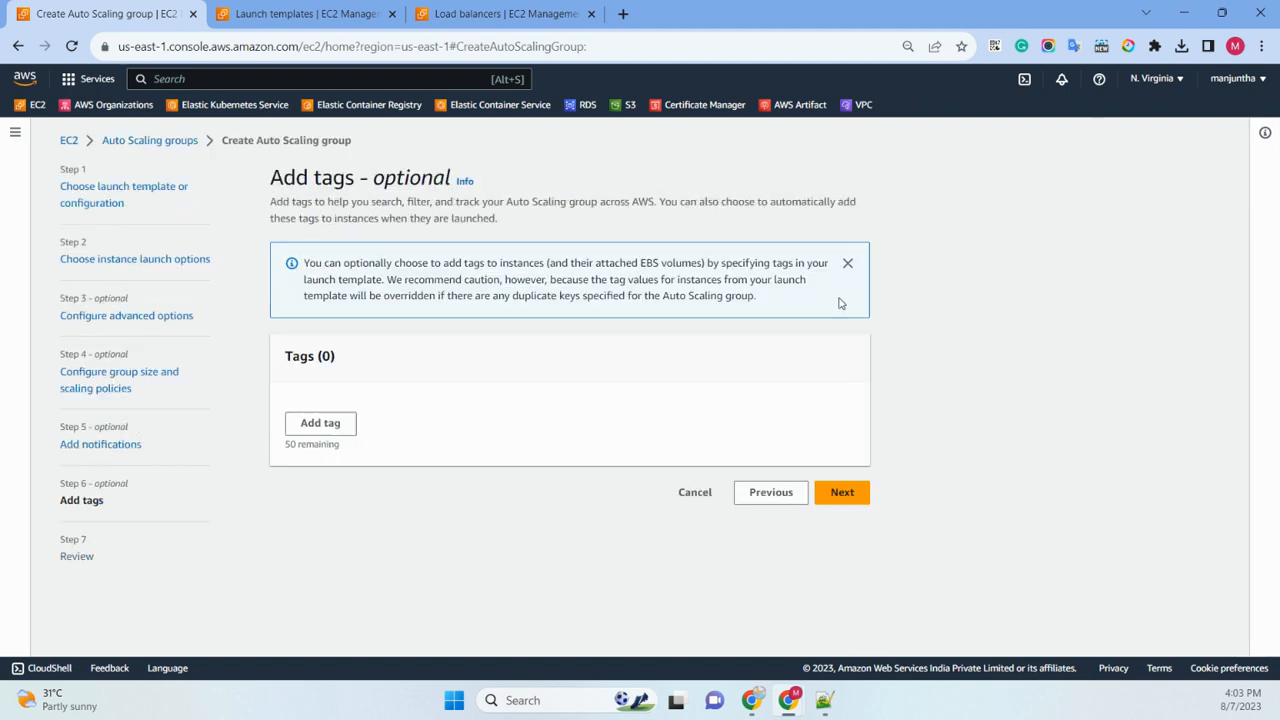
{"action": "left_click", "coordinate": [842, 492]}
{"action": "scroll", "coordinate": [720, 350], "scroll_direction": "down", "scroll_amount": 3}
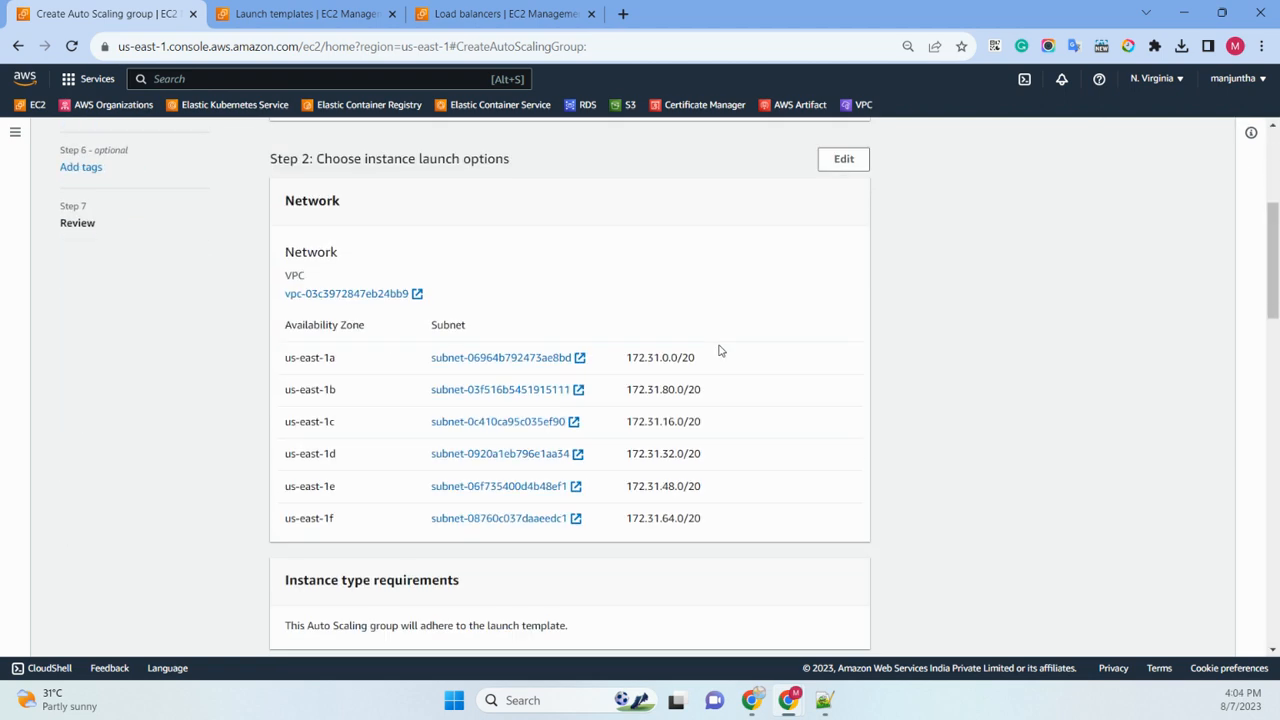
{"action": "scroll", "coordinate": [720, 350], "scroll_direction": "down", "scroll_amount": 15}
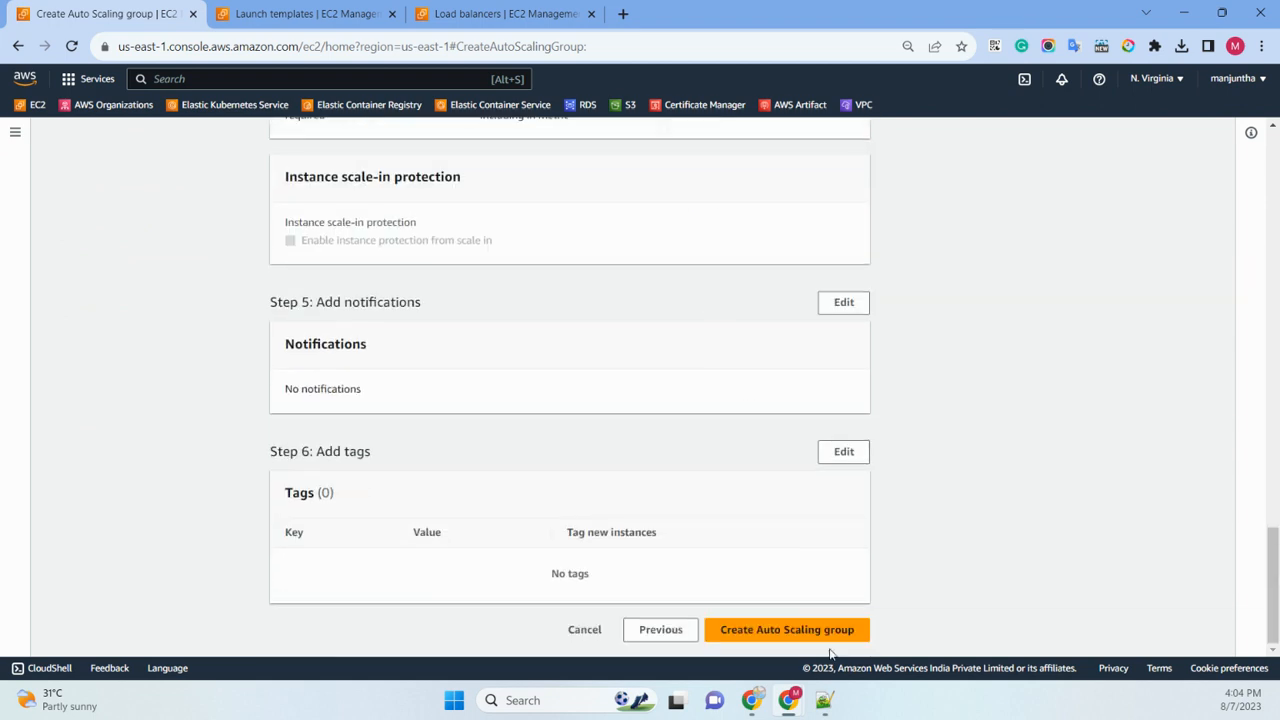
{"action": "left_click", "coordinate": [840, 632]}
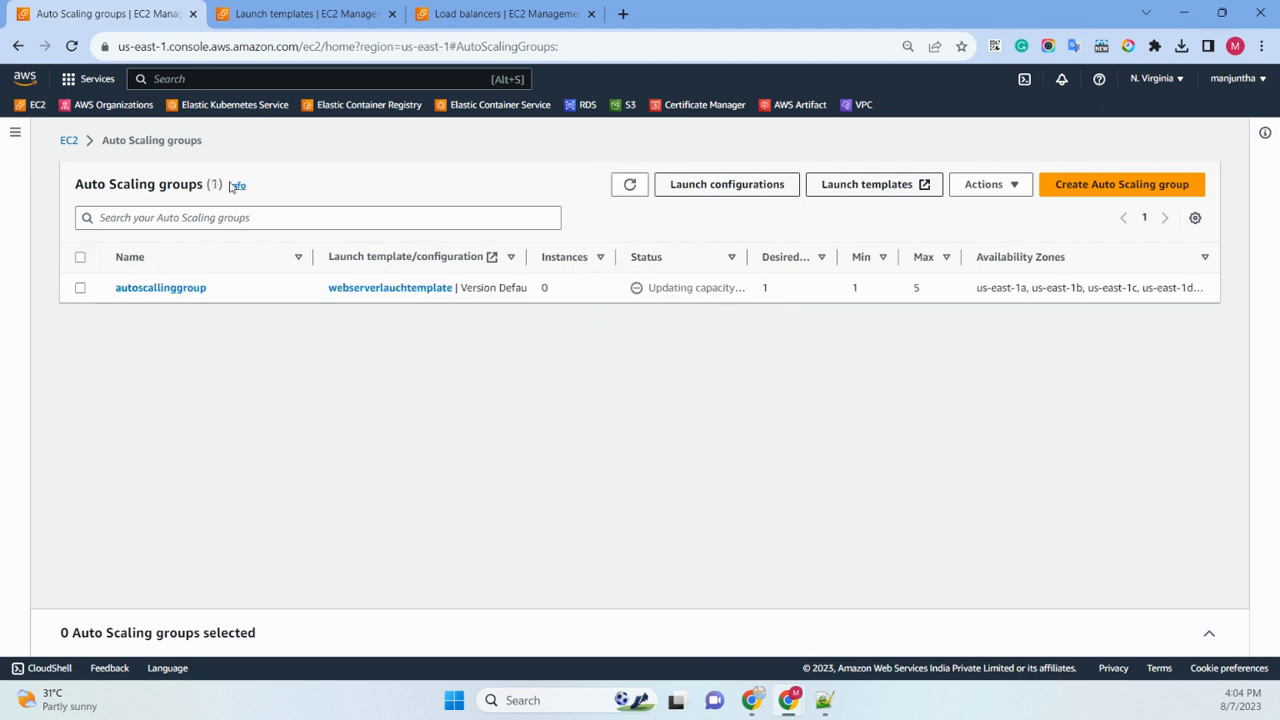
Check the refreshed instances list for the instance launched by the Auto Scaling group.
{"action": "left_click", "coordinate": [300, 16]}
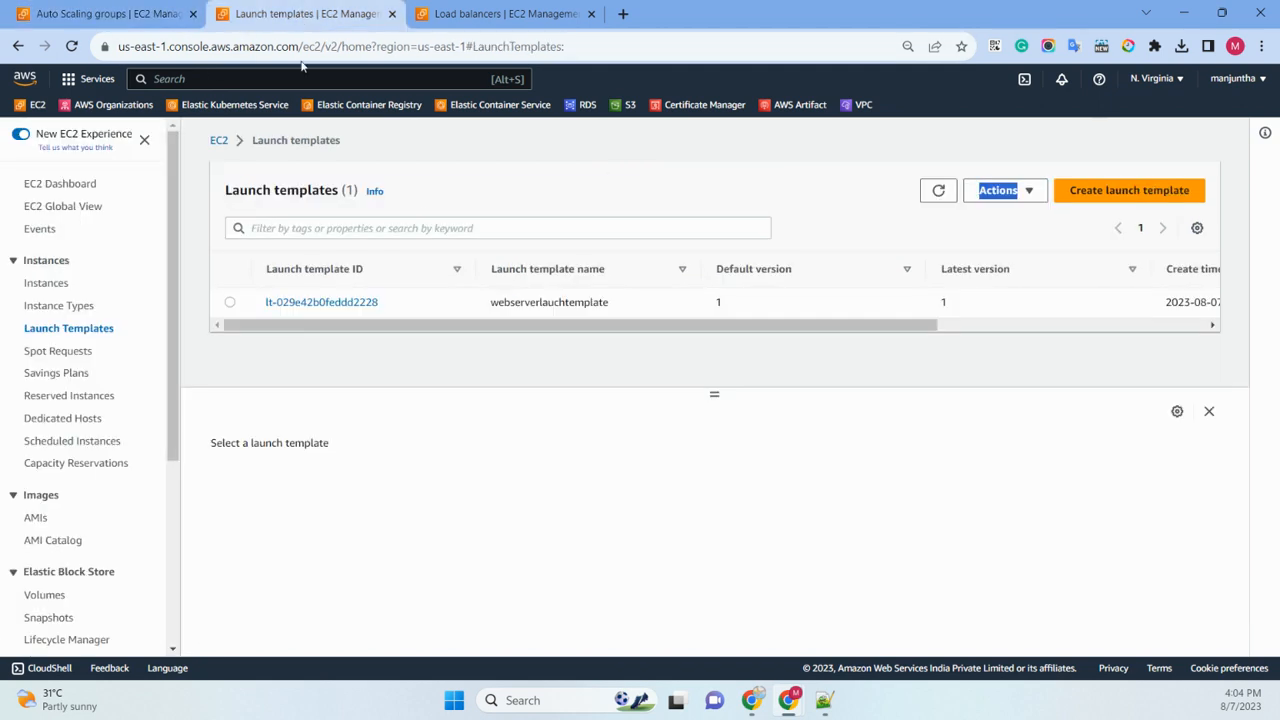
{"action": "left_click", "coordinate": [44, 284]}
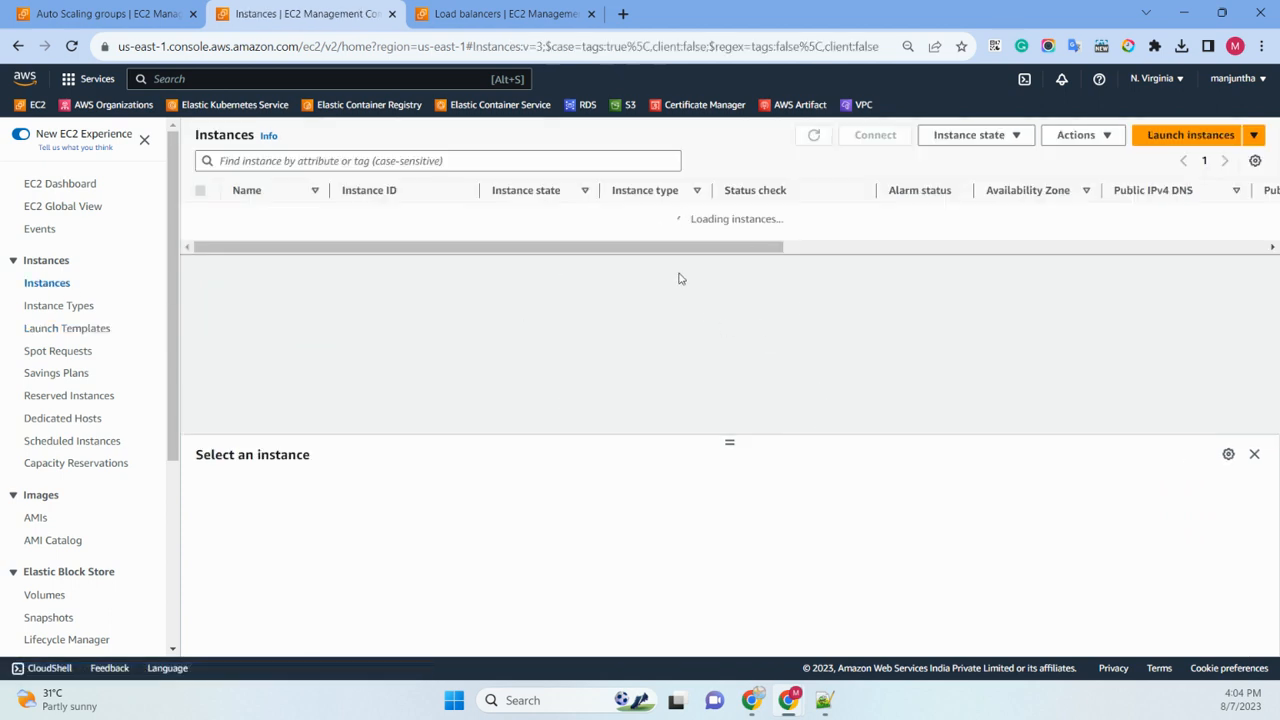
{"action": "left_click", "coordinate": [813, 140]}
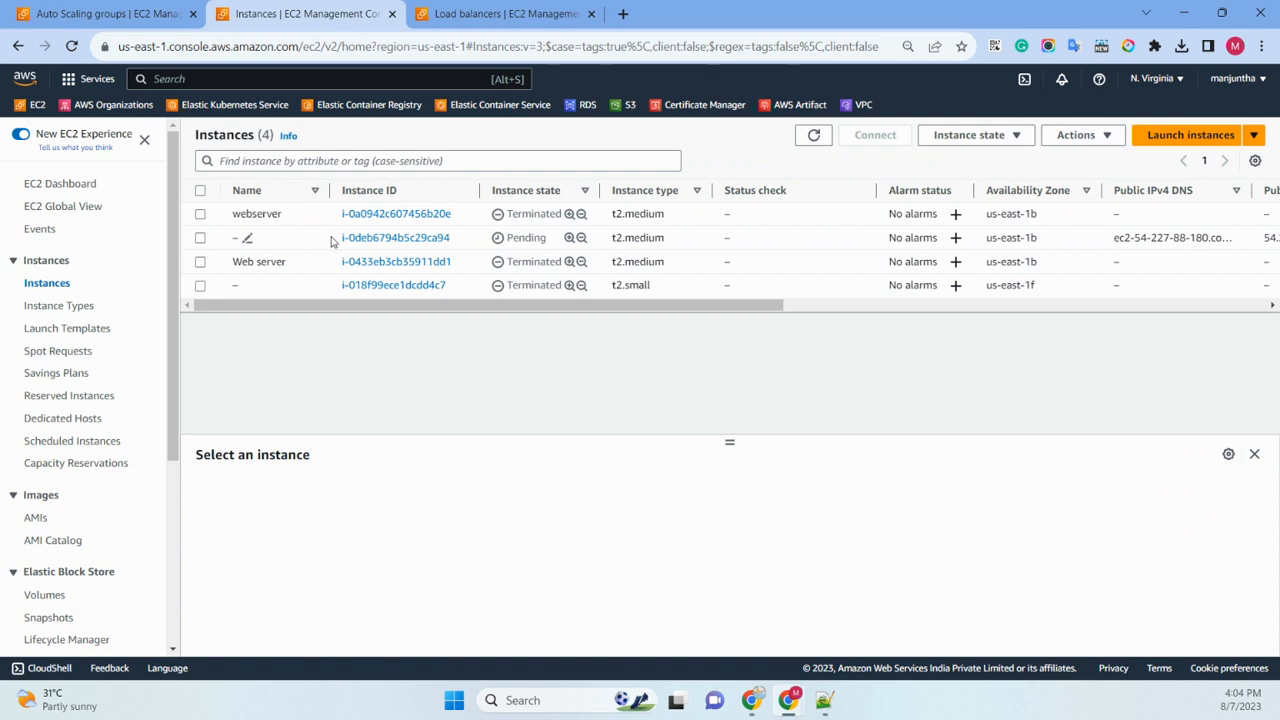
Inspect the tags of the newly launched t2.medium instance for its Auto Scaling group name and launch template ID.
{"action": "left_click", "coordinate": [557, 244]}
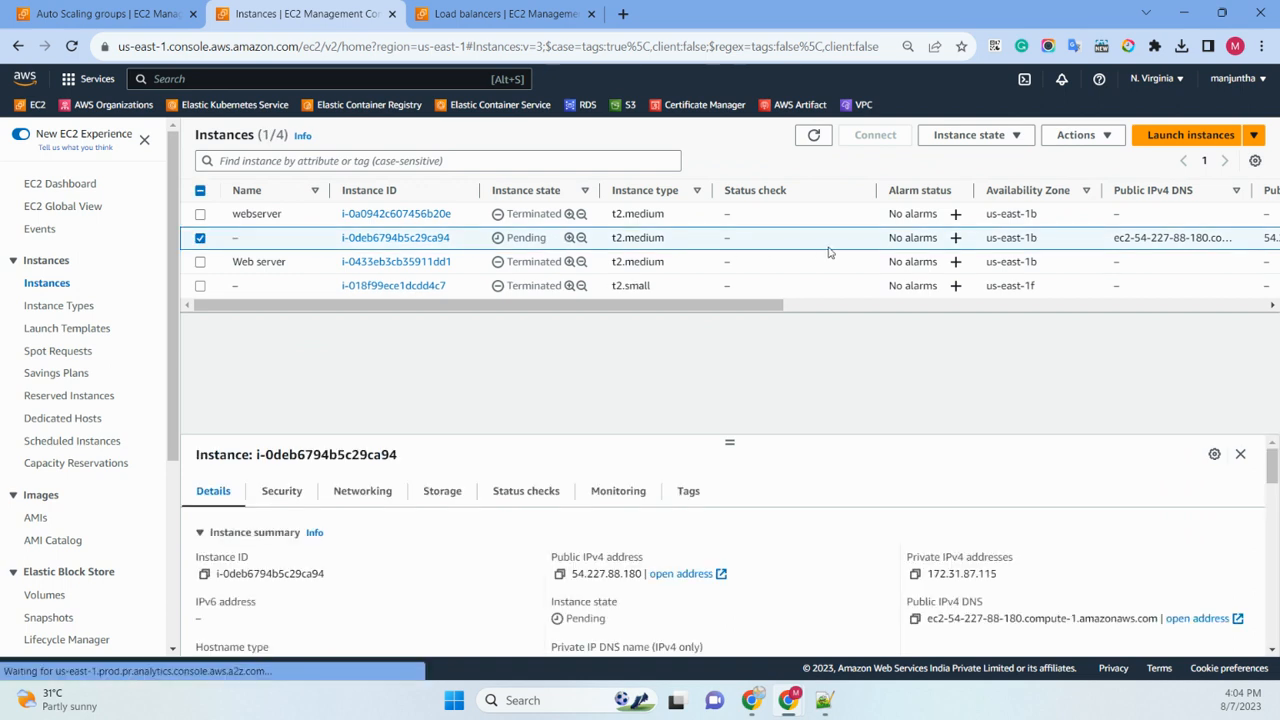
{"action": "left_click", "coordinate": [688, 492]}
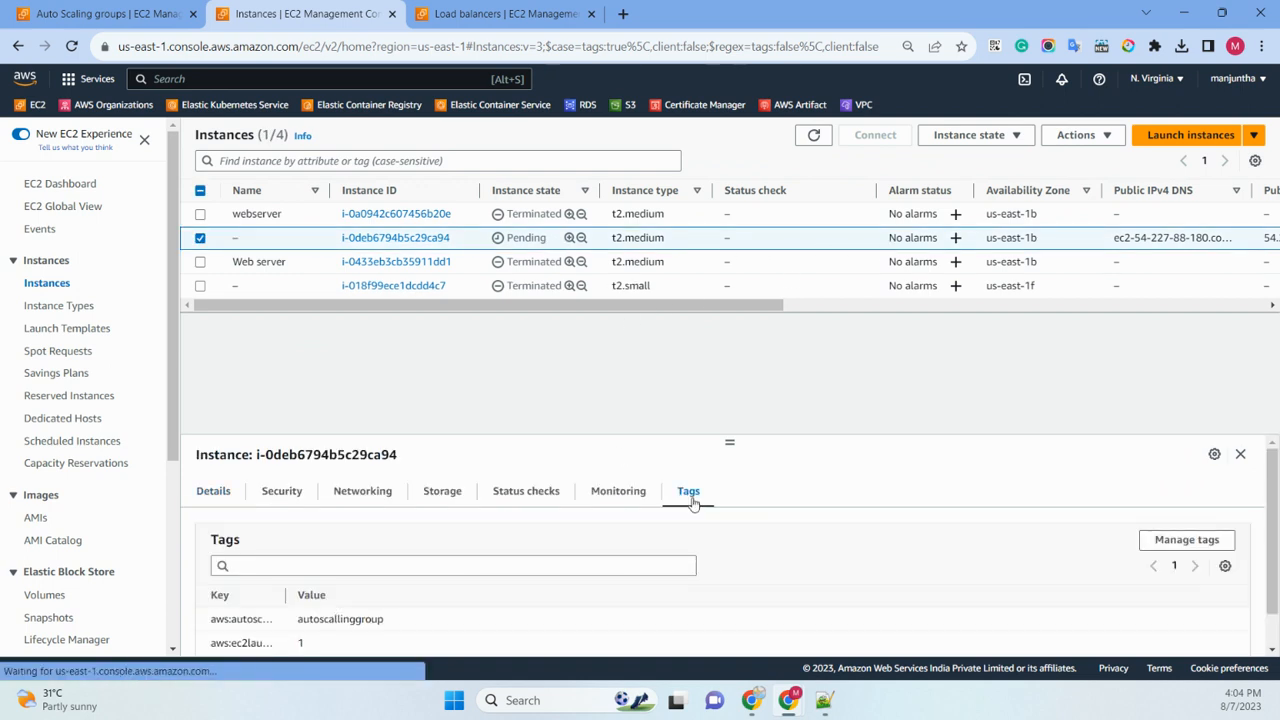
{"action": "scroll", "coordinate": [712, 527], "scroll_direction": "down", "scroll_amount": 1}
{"action": "left_click_drag", "start_coordinate": [286, 555], "coordinate": [551, 596]}
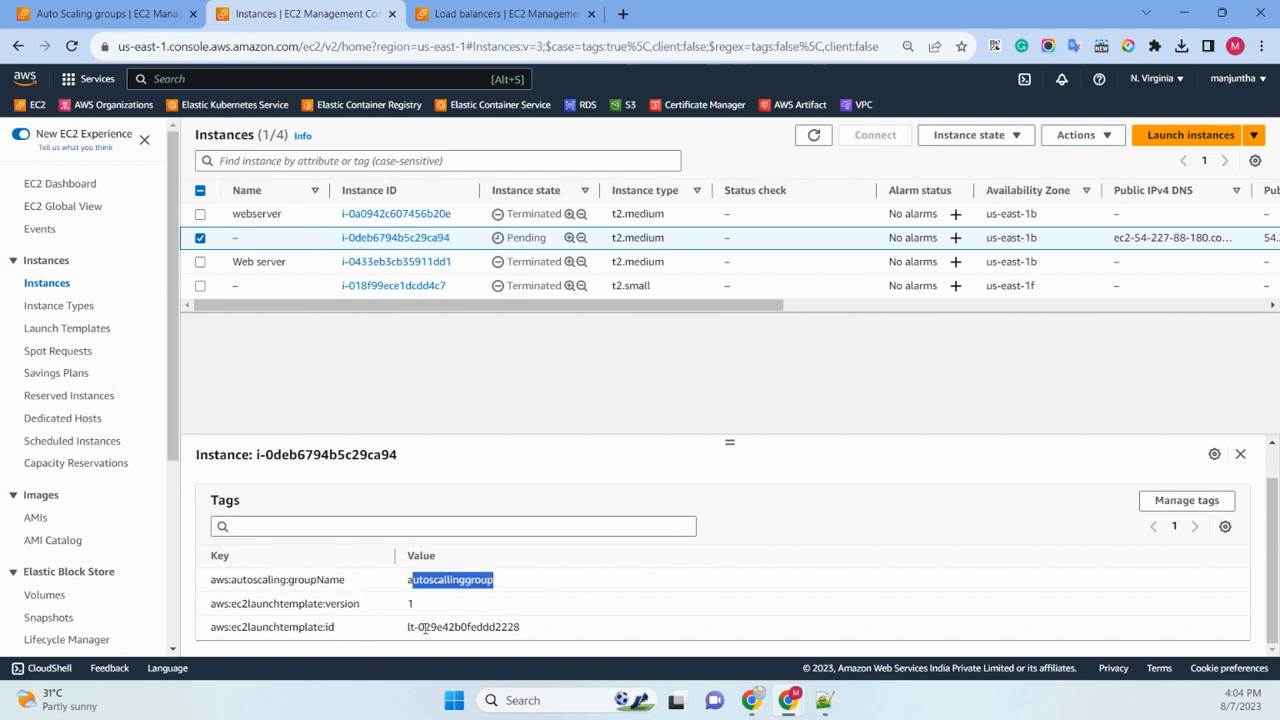
{"action": "left_click_drag", "start_coordinate": [403, 633], "coordinate": [545, 633]}
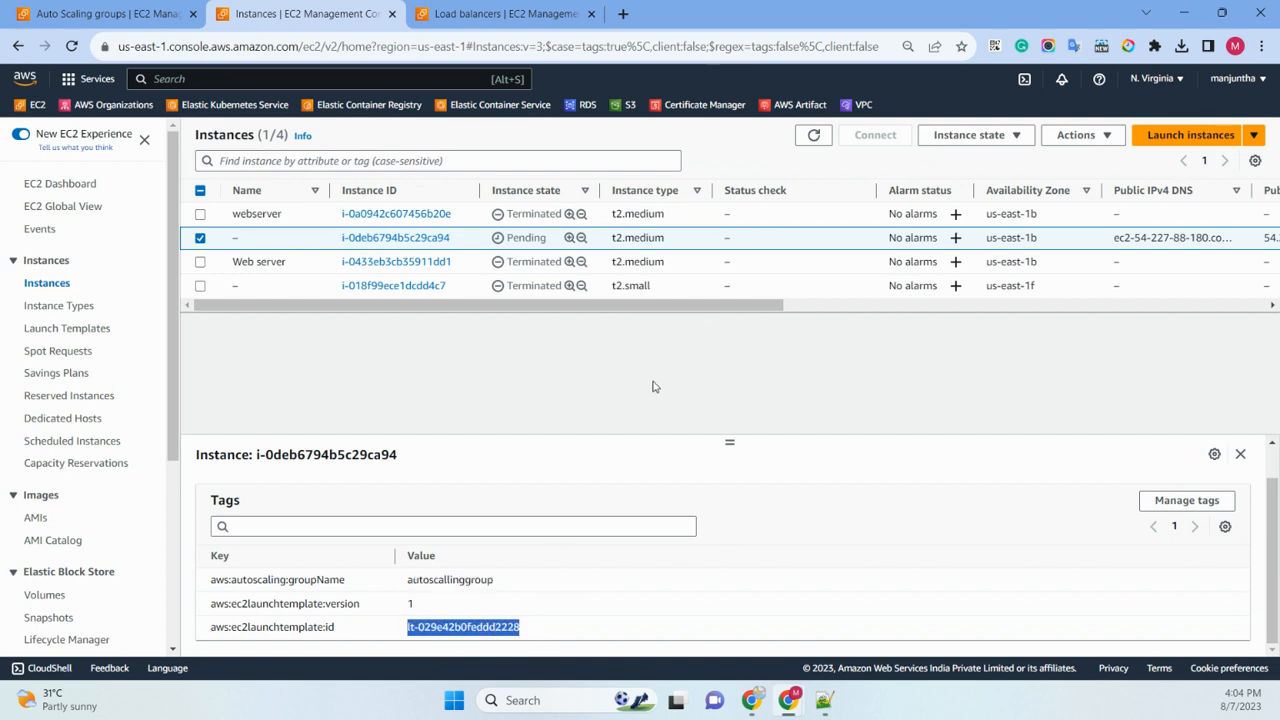
Open the target group webservertargetgroup and refresh its registered targets to look for the new instance.
{"action": "left_click", "coordinate": [512, 14]}
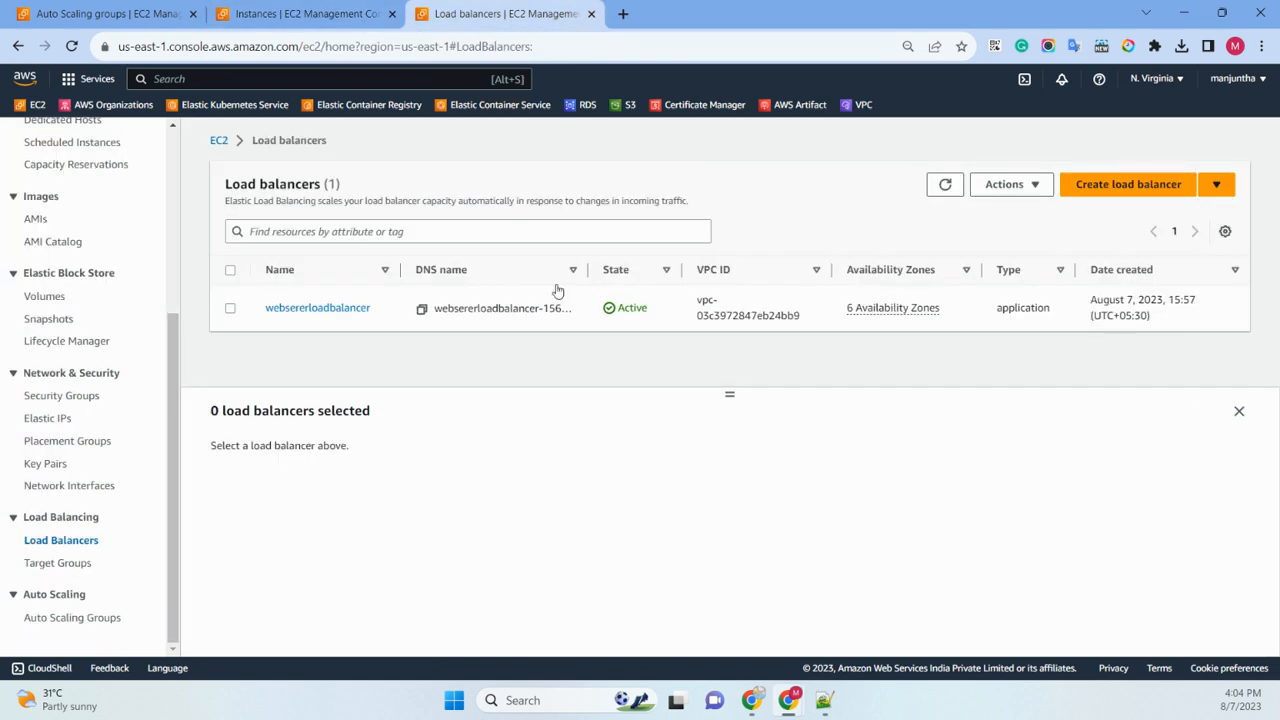
{"action": "left_click", "coordinate": [44, 565]}
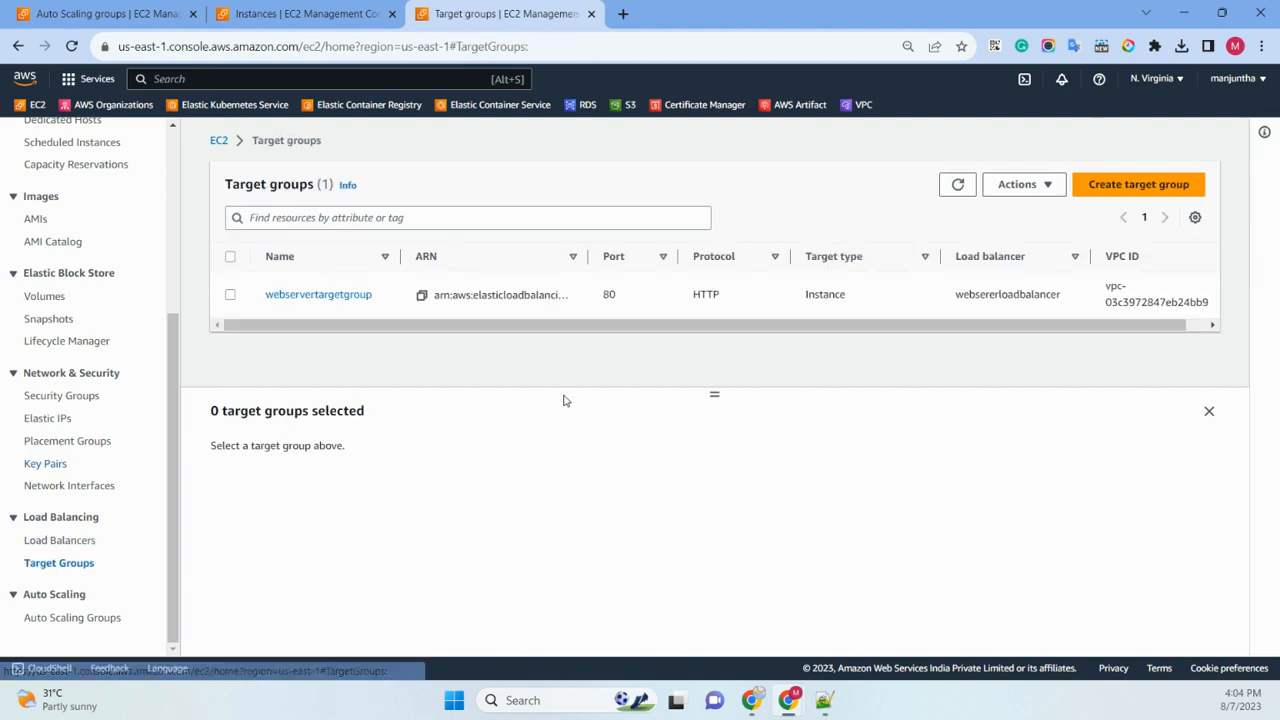
{"action": "left_click", "coordinate": [356, 299]}
{"action": "scroll", "coordinate": [435, 317], "scroll_direction": "down", "scroll_amount": 2}
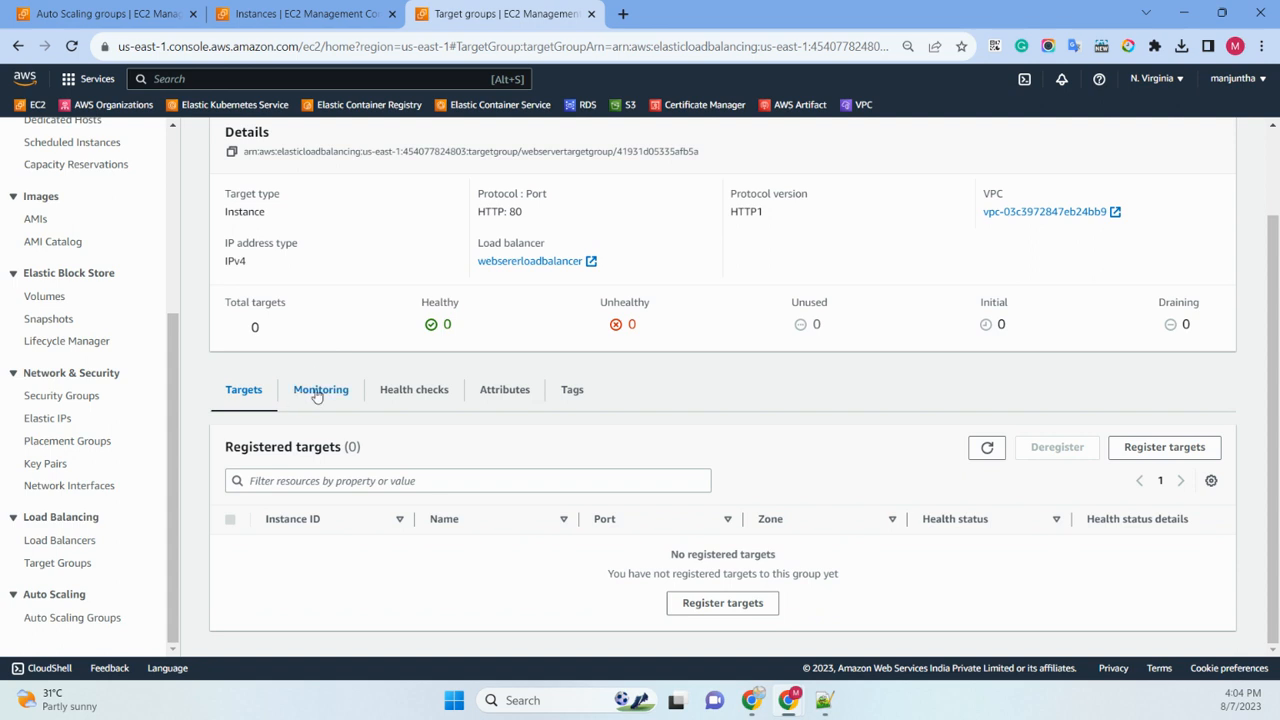
{"action": "left_click", "coordinate": [986, 448]}
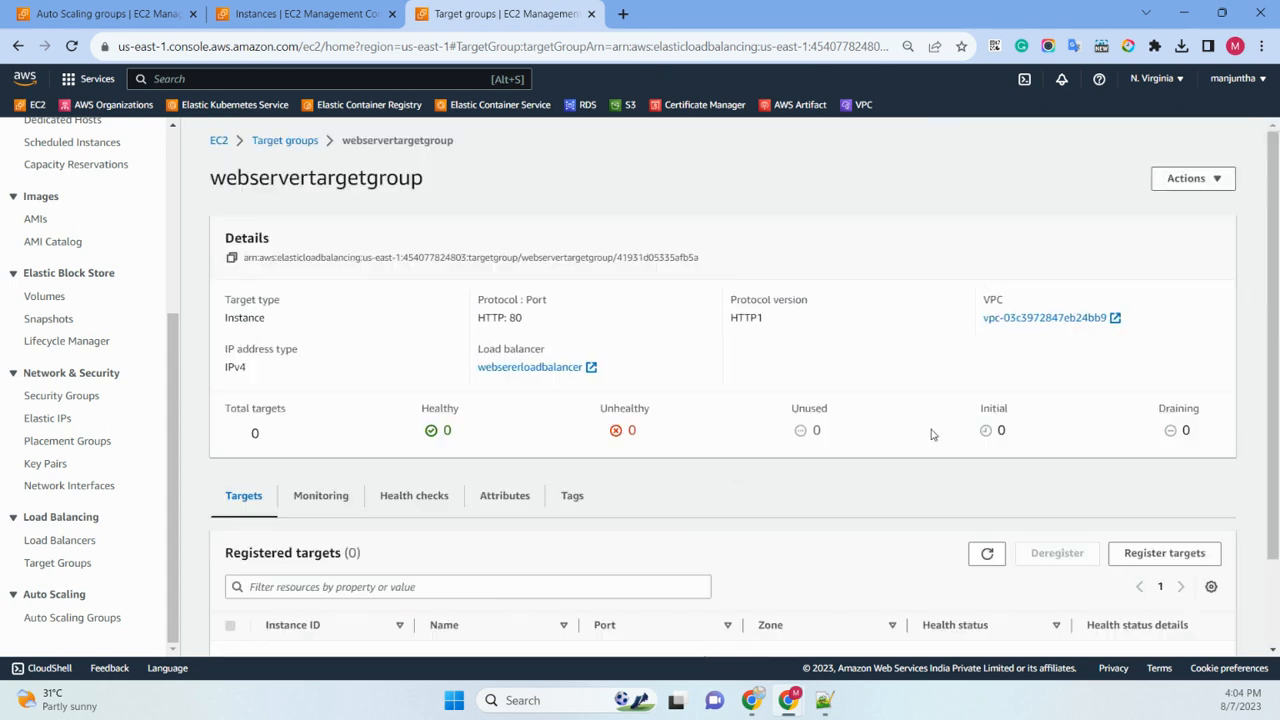
{"action": "scroll", "coordinate": [875, 387], "scroll_direction": "down", "scroll_amount": 2}
{"action": "left_click", "coordinate": [988, 450]}
Copy the DNS name of the load balancer websererloadbalancer and open it in a new browser tab.
{"action": "left_click", "coordinate": [55, 541]}
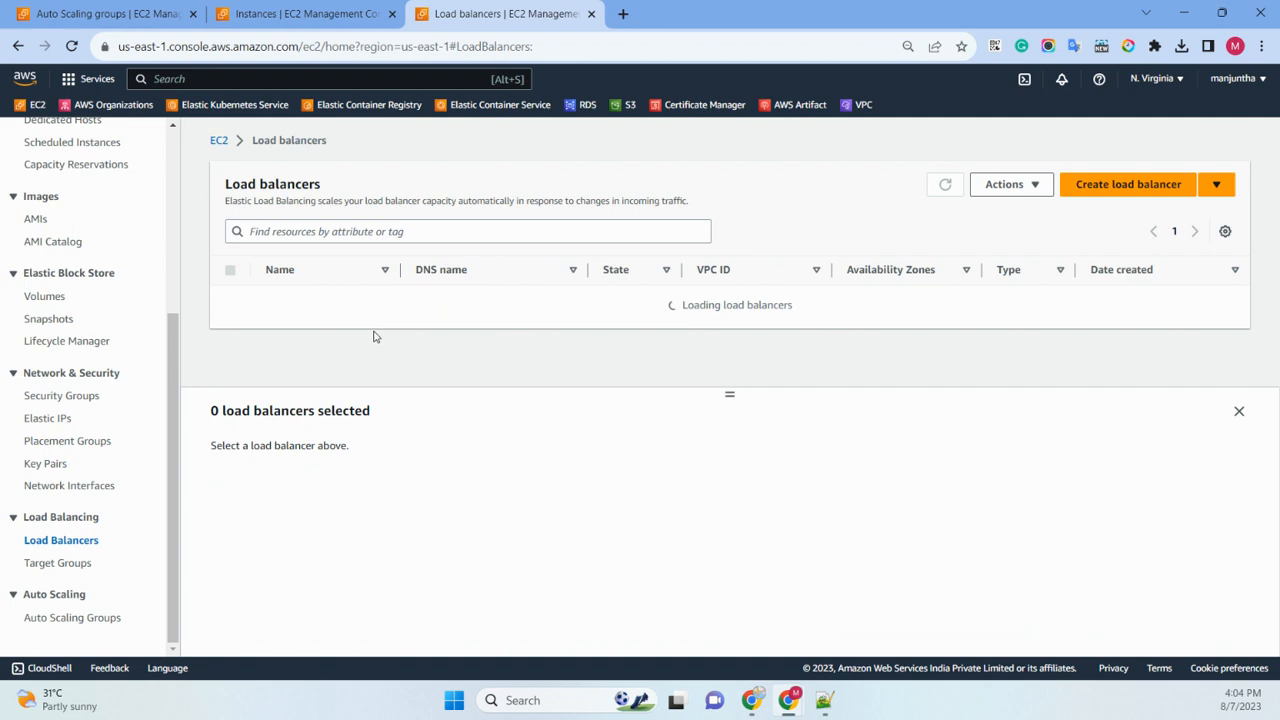
{"action": "left_click", "coordinate": [323, 308]}
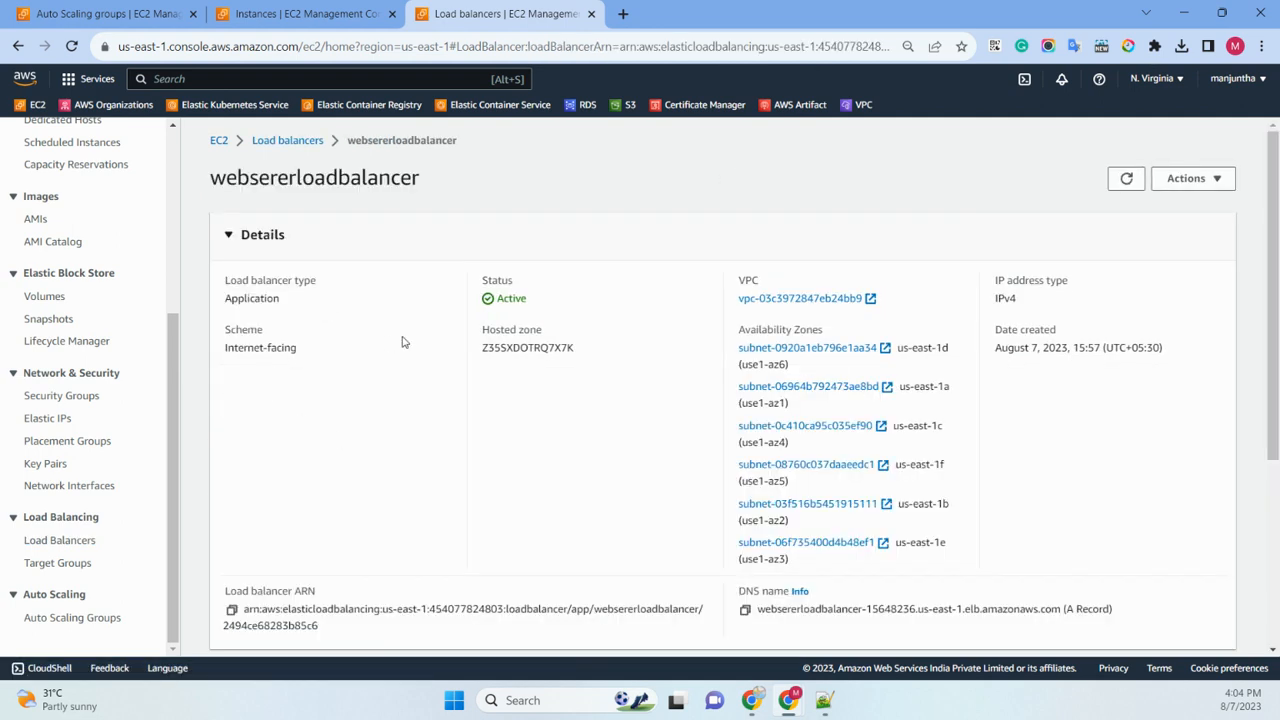
{"action": "scroll", "coordinate": [403, 342], "scroll_direction": "down", "scroll_amount": 3}
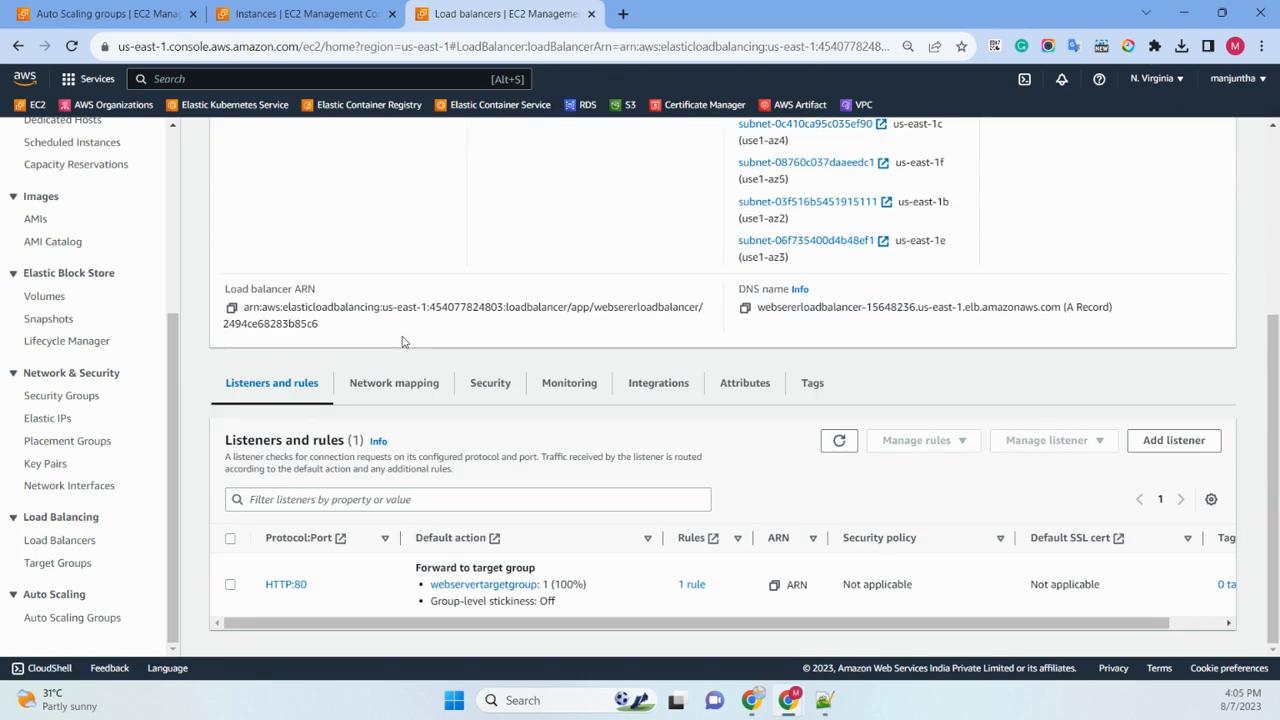
{"action": "left_click", "coordinate": [745, 308]}
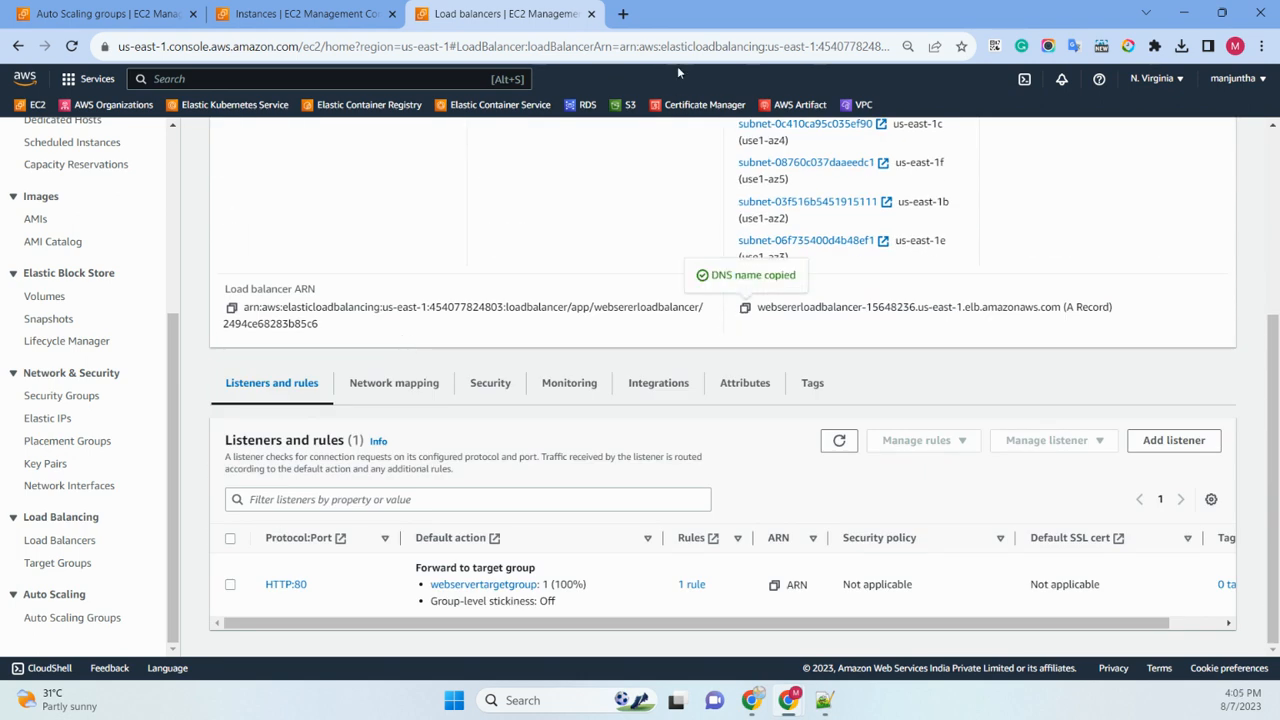
{"action": "left_click", "coordinate": [623, 14]}
{"action": "key", "text": "ctrl+v"}
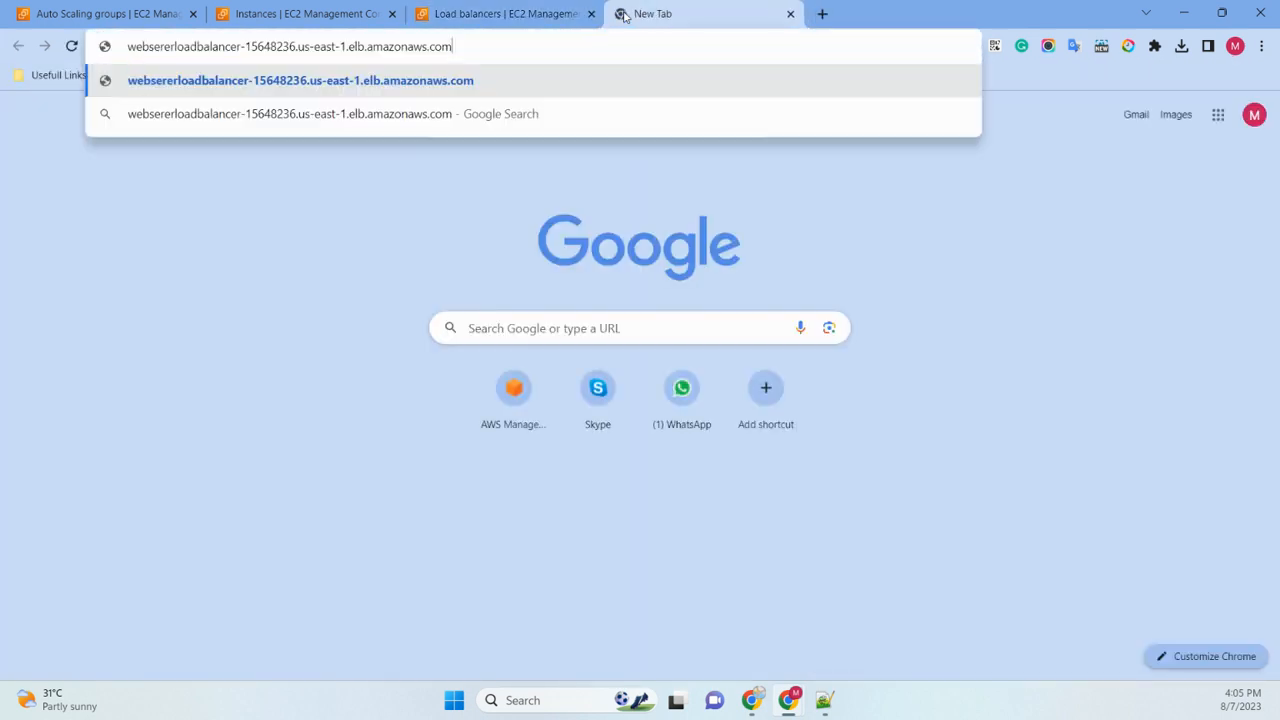
{"action": "key", "text": "Return"}
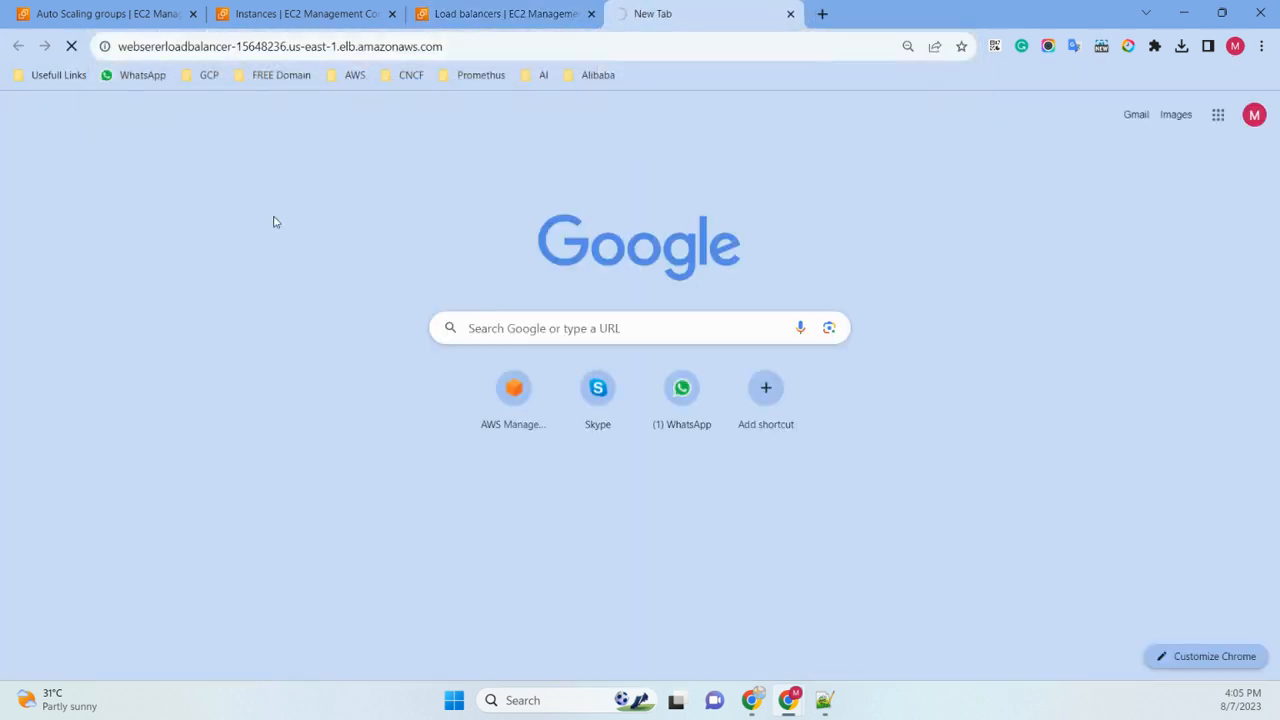
Return to the EC2 instances list and refresh it repeatedly to check the new instance's state and status check.
{"action": "key", "text": "ctrl+shift+Tab"}
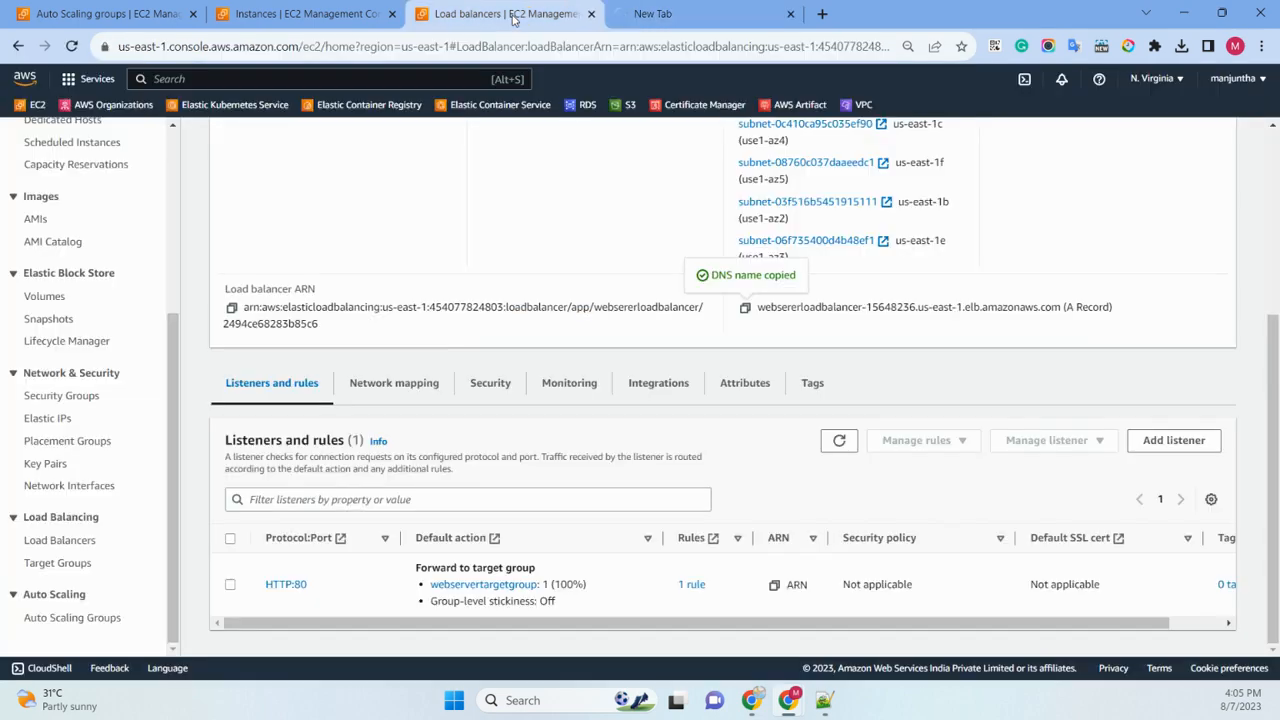
{"action": "scroll", "coordinate": [421, 264], "scroll_direction": "up", "scroll_amount": 5}
{"action": "key", "text": "ctrl+shift+Tab"}
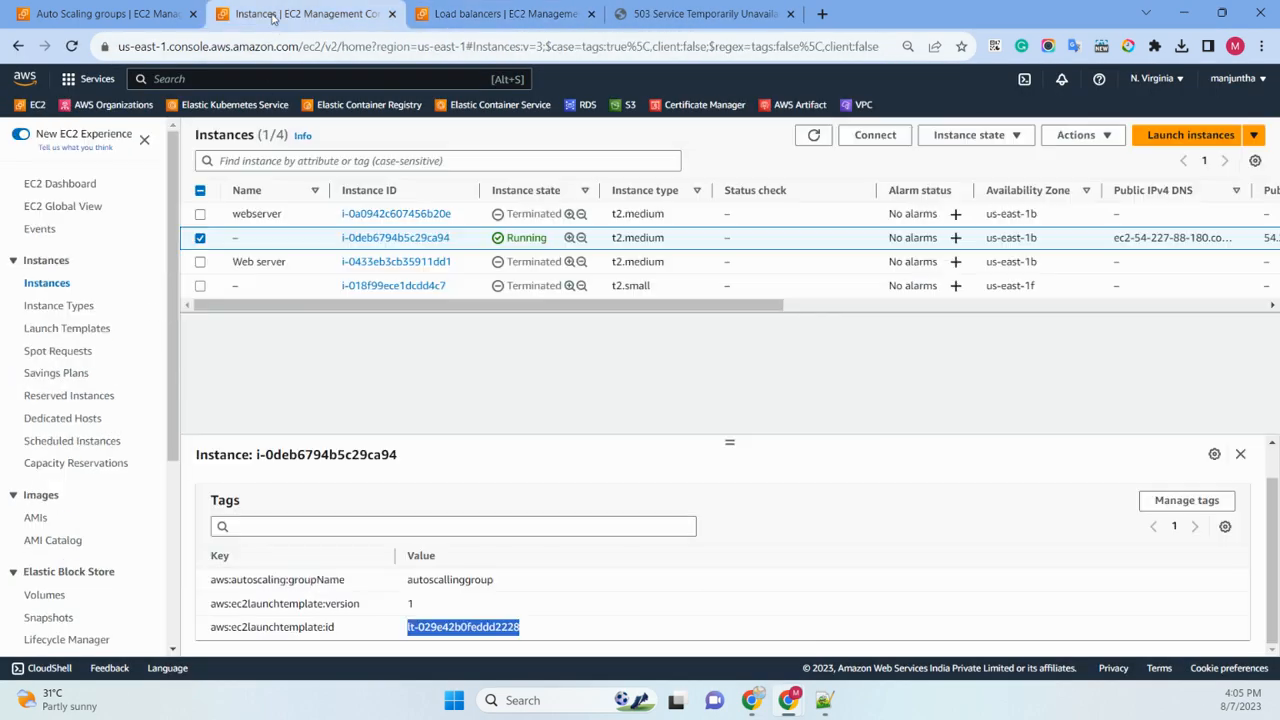
{"action": "left_click", "coordinate": [50, 286]}
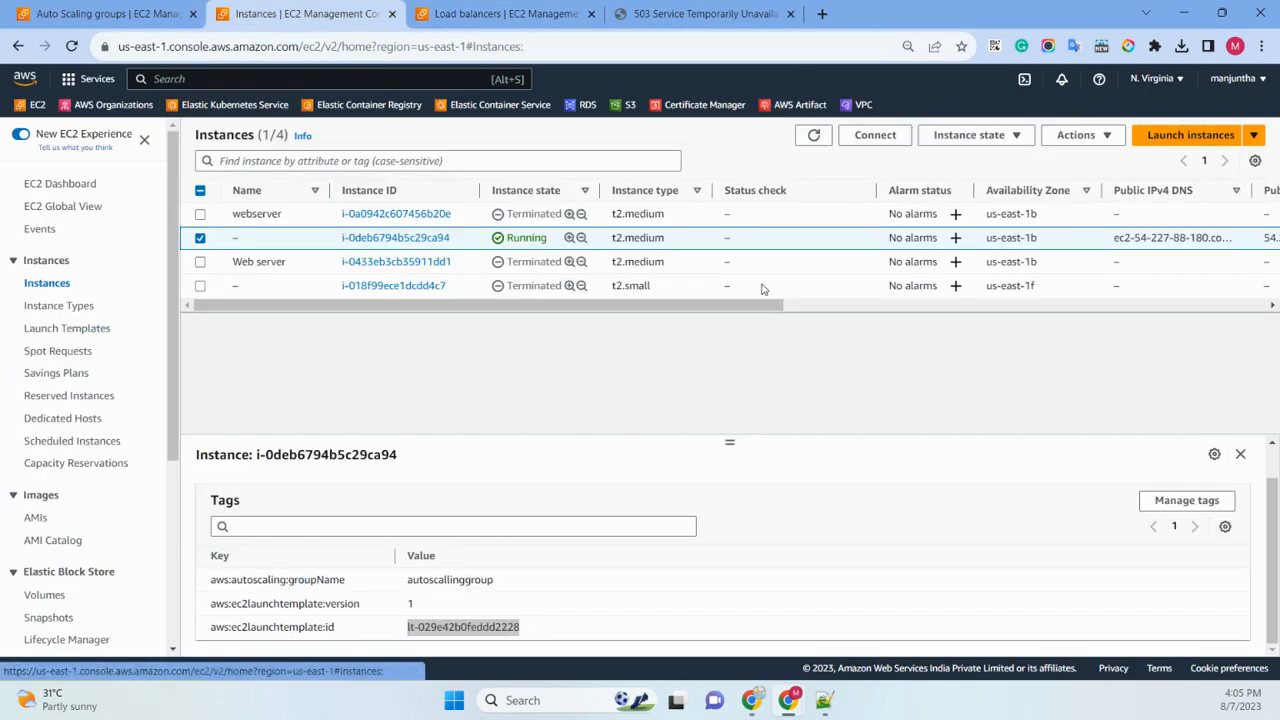
{"action": "left_click", "coordinate": [814, 135]}
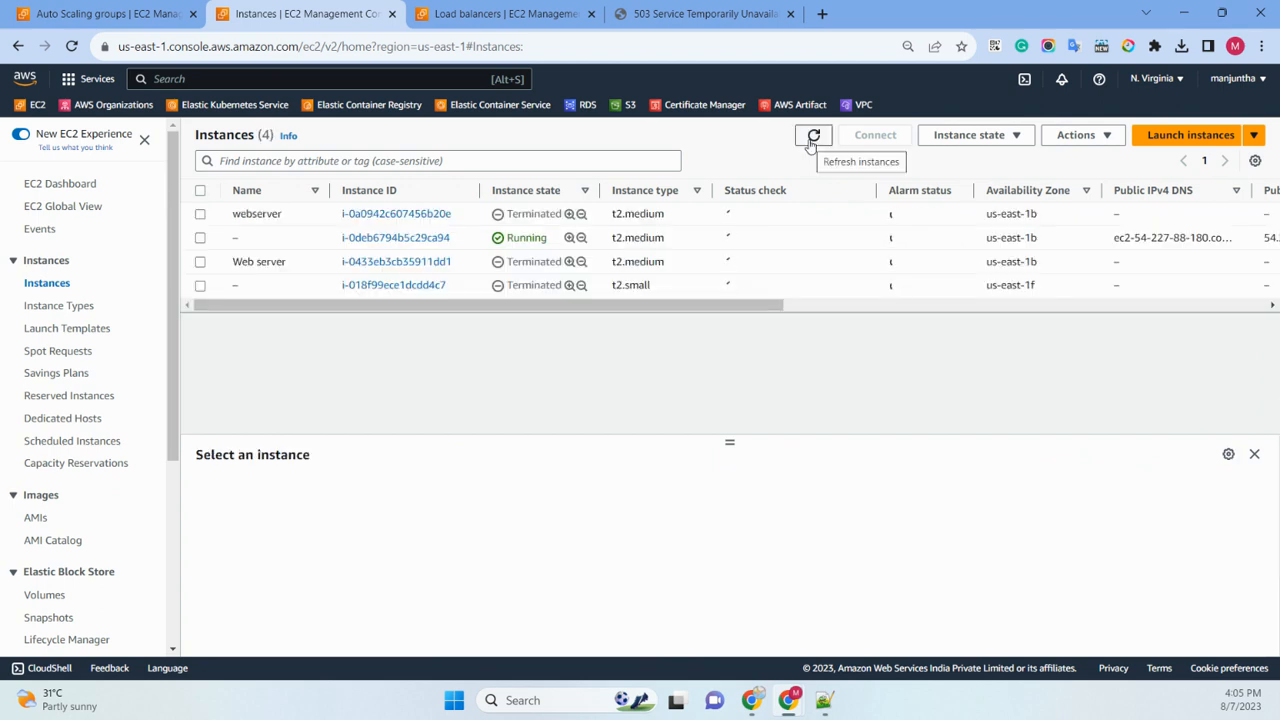
{"action": "left_click", "coordinate": [811, 140]}
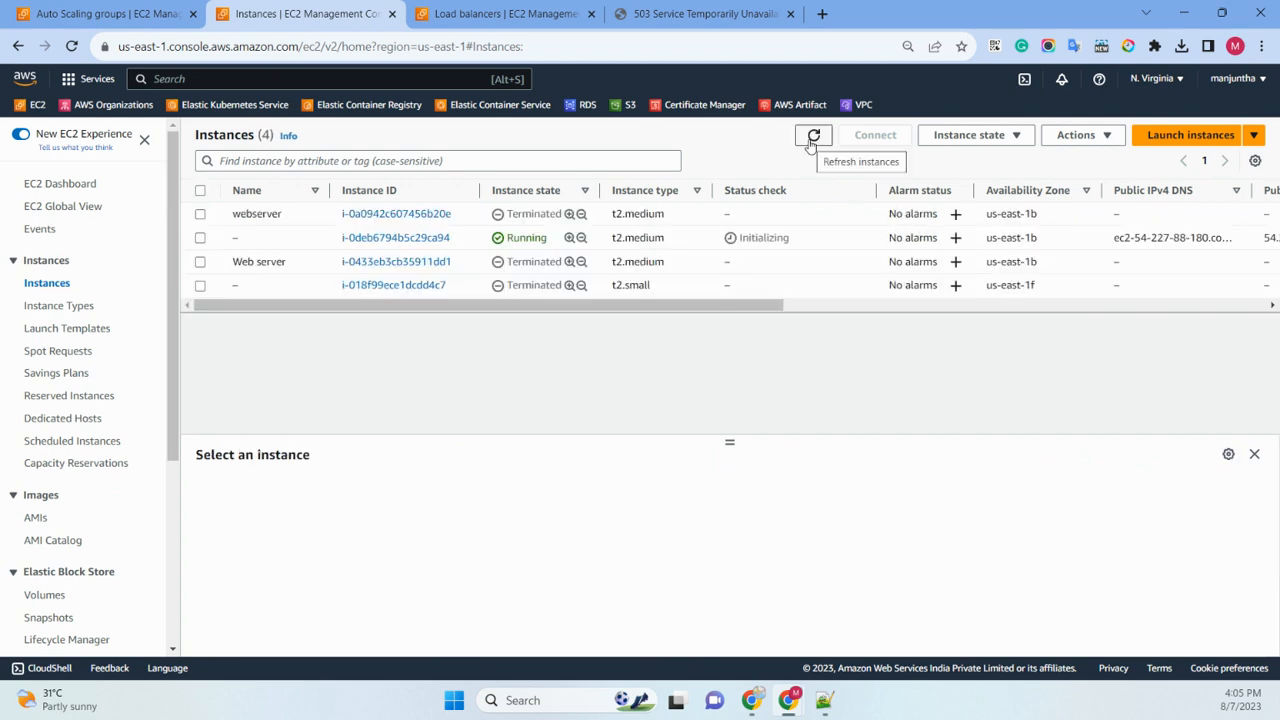
{"action": "left_click", "coordinate": [812, 138]}
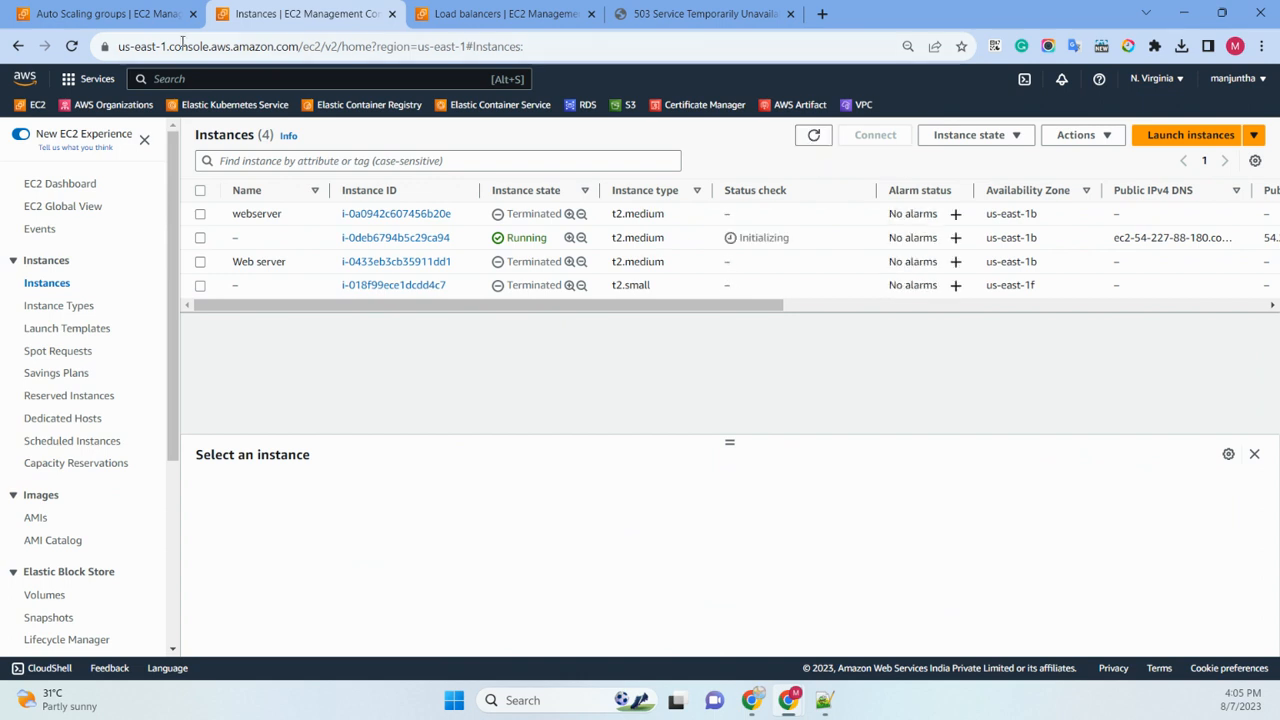
Refresh the Auto Scaling groups list and widen the launch template column to check the instance count of autoscallinggroup.
{"action": "left_click_drag", "start_coordinate": [100, 13], "coordinate": [463, 13]}
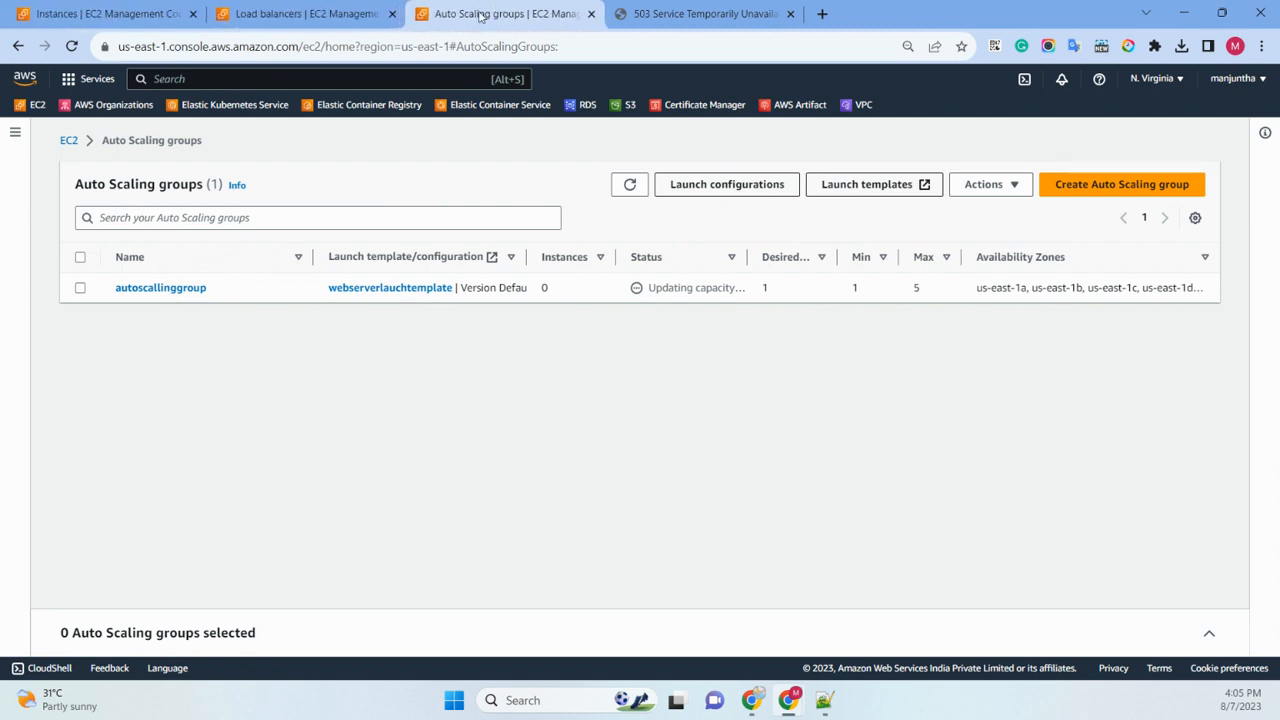
{"action": "left_click", "coordinate": [630, 185]}
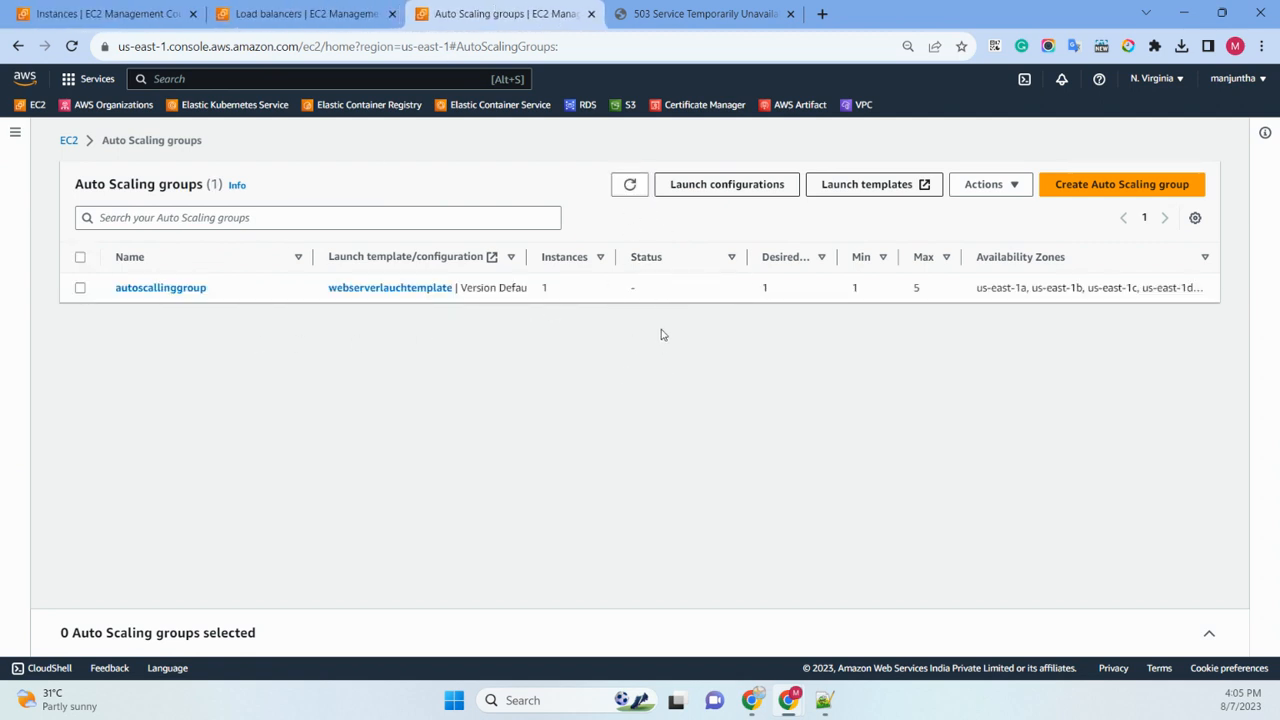
{"action": "left_click", "coordinate": [630, 185]}
{"action": "left_click_drag", "start_coordinate": [525, 258], "coordinate": [640, 258]}
{"action": "left_click", "coordinate": [630, 186]}
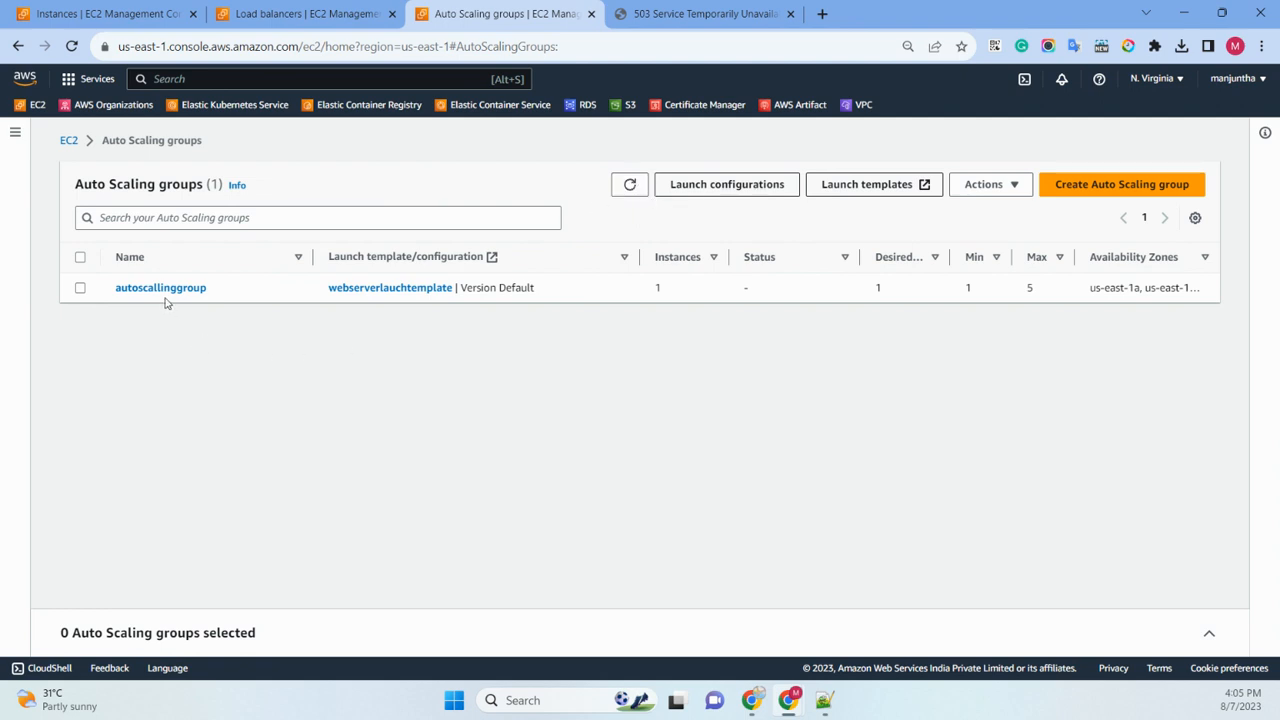
Reopen webservertargetgroup from the load balancer page and refresh its registered targets to check their health status.
{"action": "left_click", "coordinate": [290, 16]}
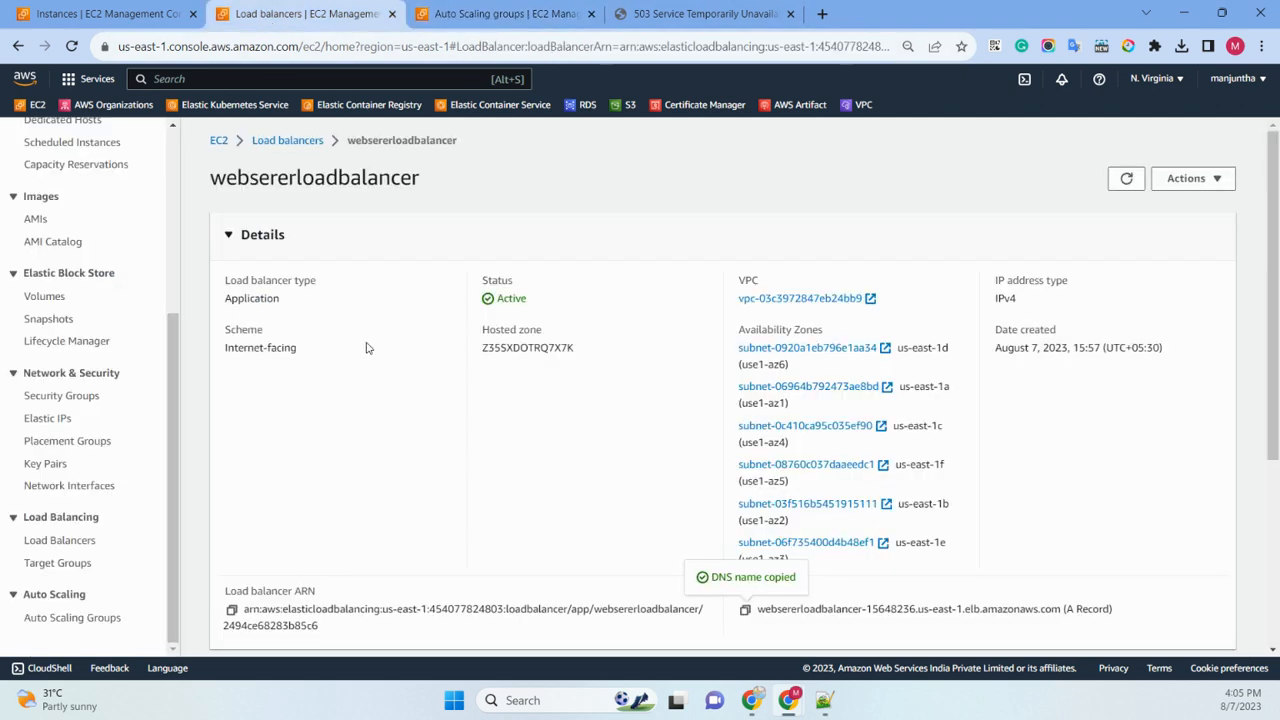
{"action": "scroll", "coordinate": [436, 357], "scroll_direction": "down", "scroll_amount": 1}
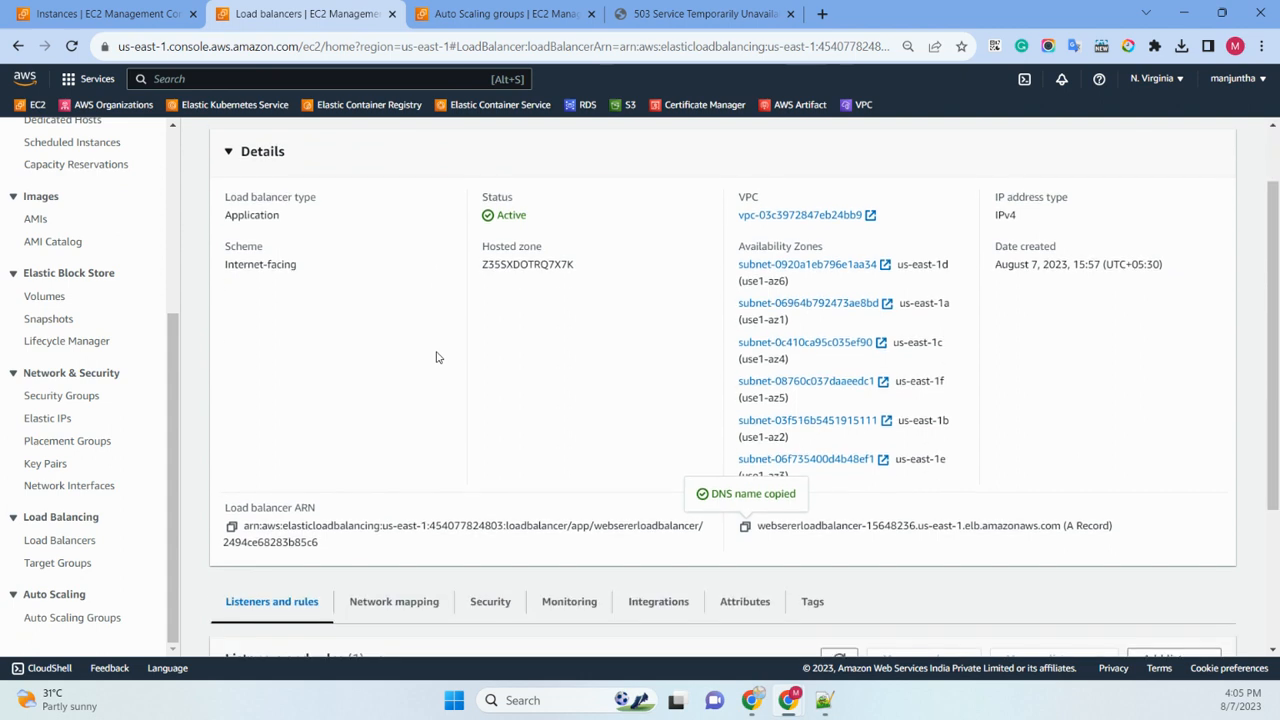
{"action": "left_click", "coordinate": [60, 563]}
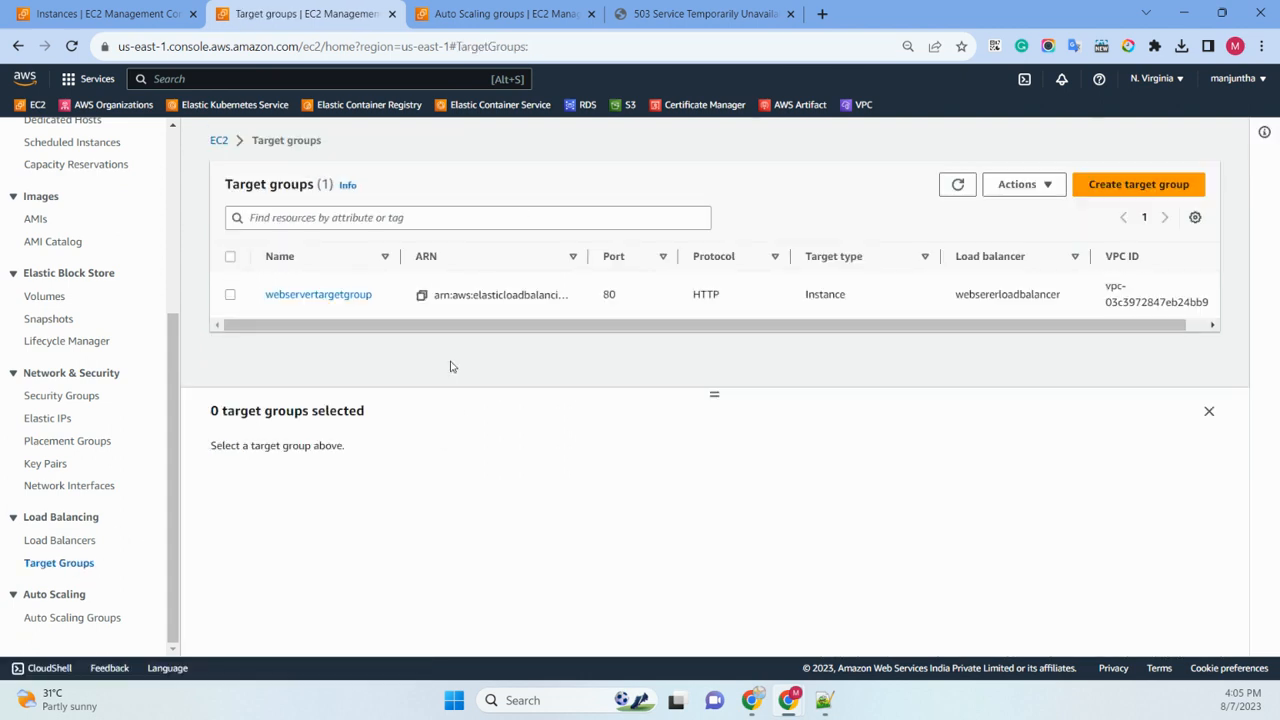
{"action": "left_click", "coordinate": [326, 297]}
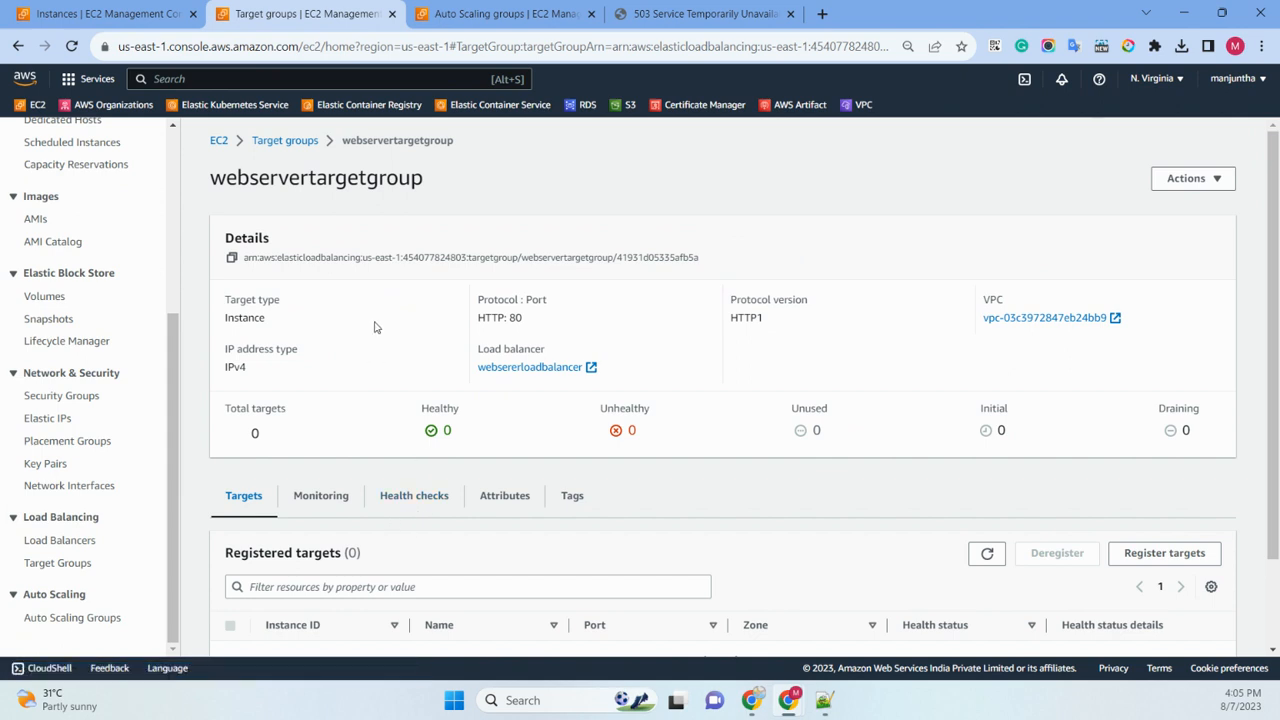
{"action": "scroll", "coordinate": [375, 327], "scroll_direction": "down", "scroll_amount": 1}
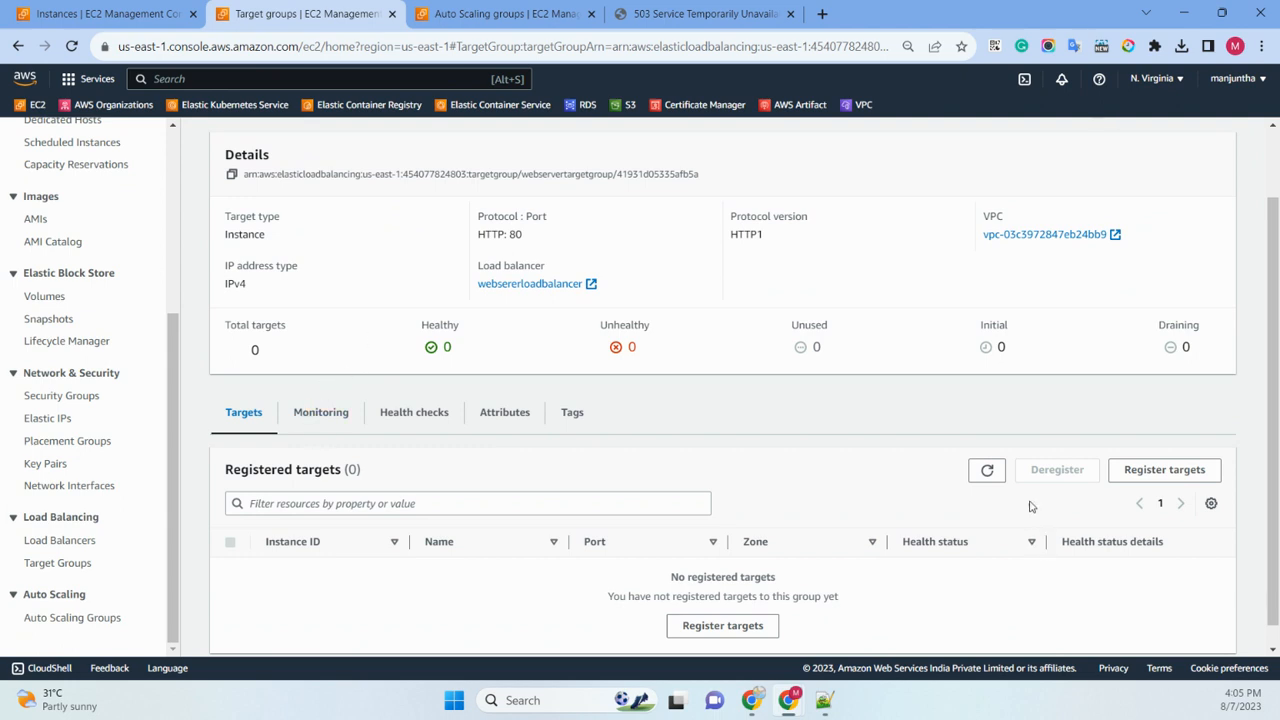
{"action": "left_click", "coordinate": [986, 472]}
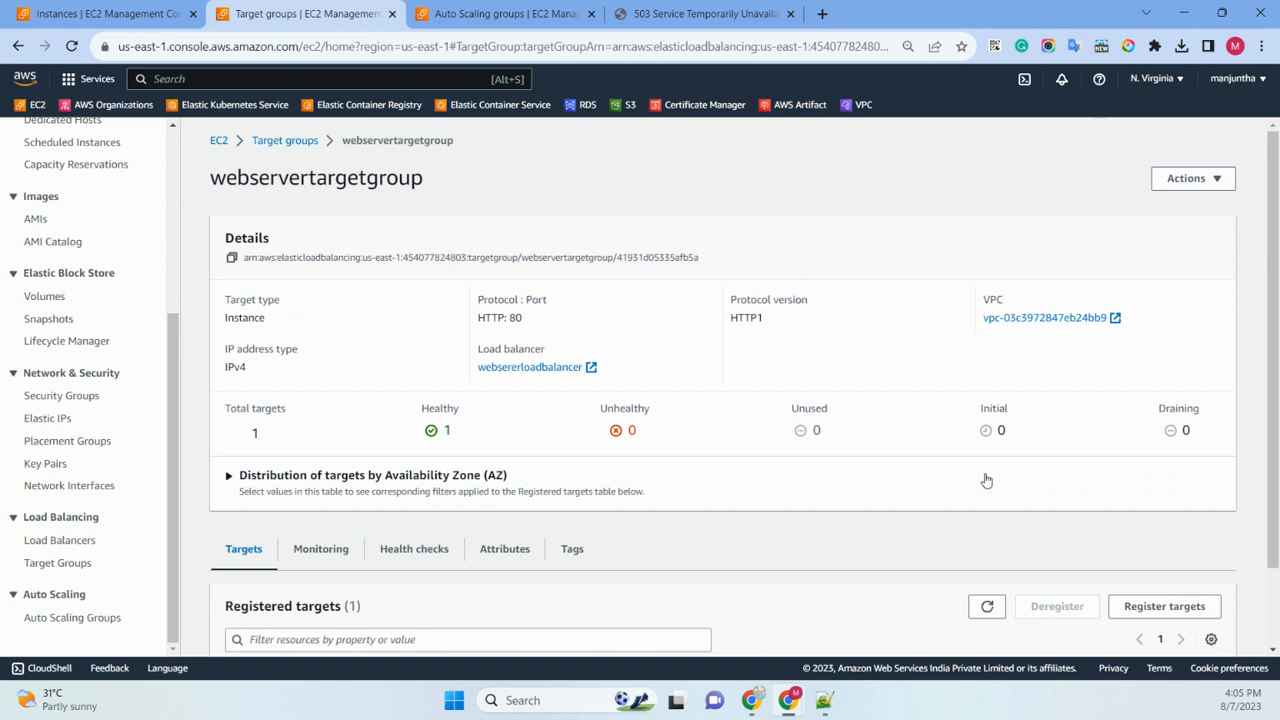
{"action": "scroll", "coordinate": [843, 486], "scroll_direction": "down", "scroll_amount": 1}
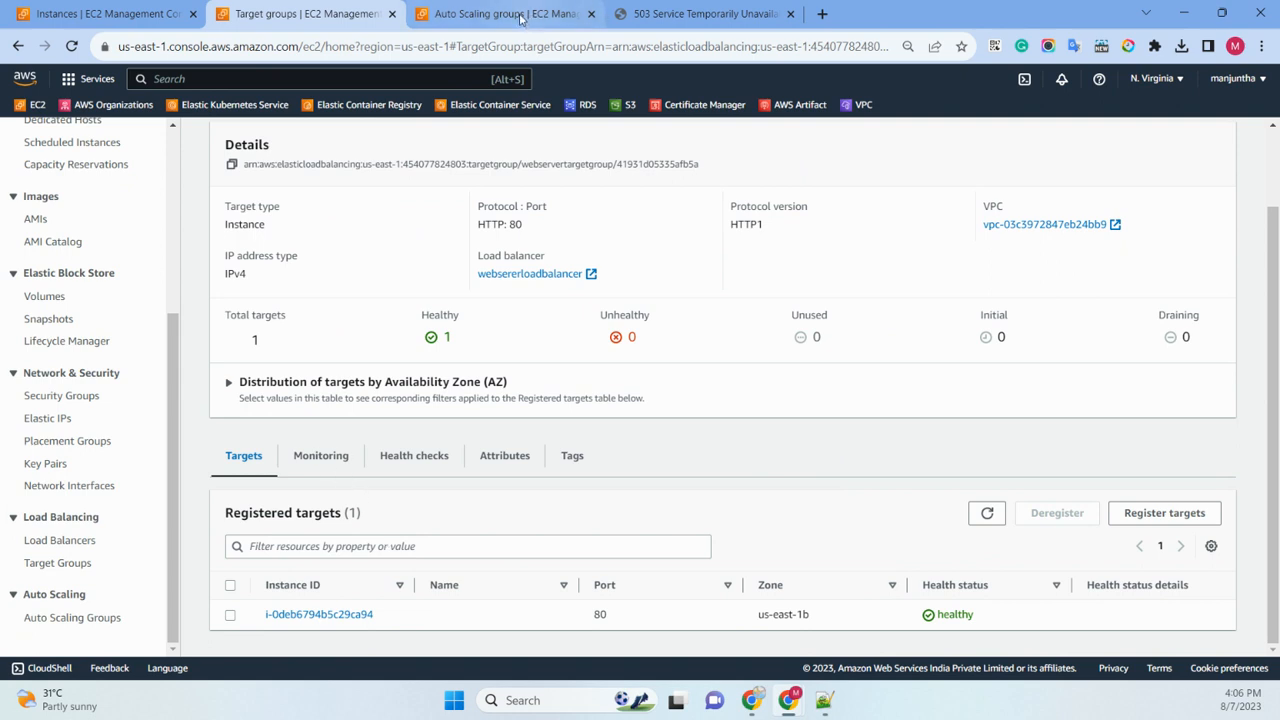
View the monitoring graphs of webservertargetgroup and return to its registered targets.
{"action": "left_click", "coordinate": [320, 455]}
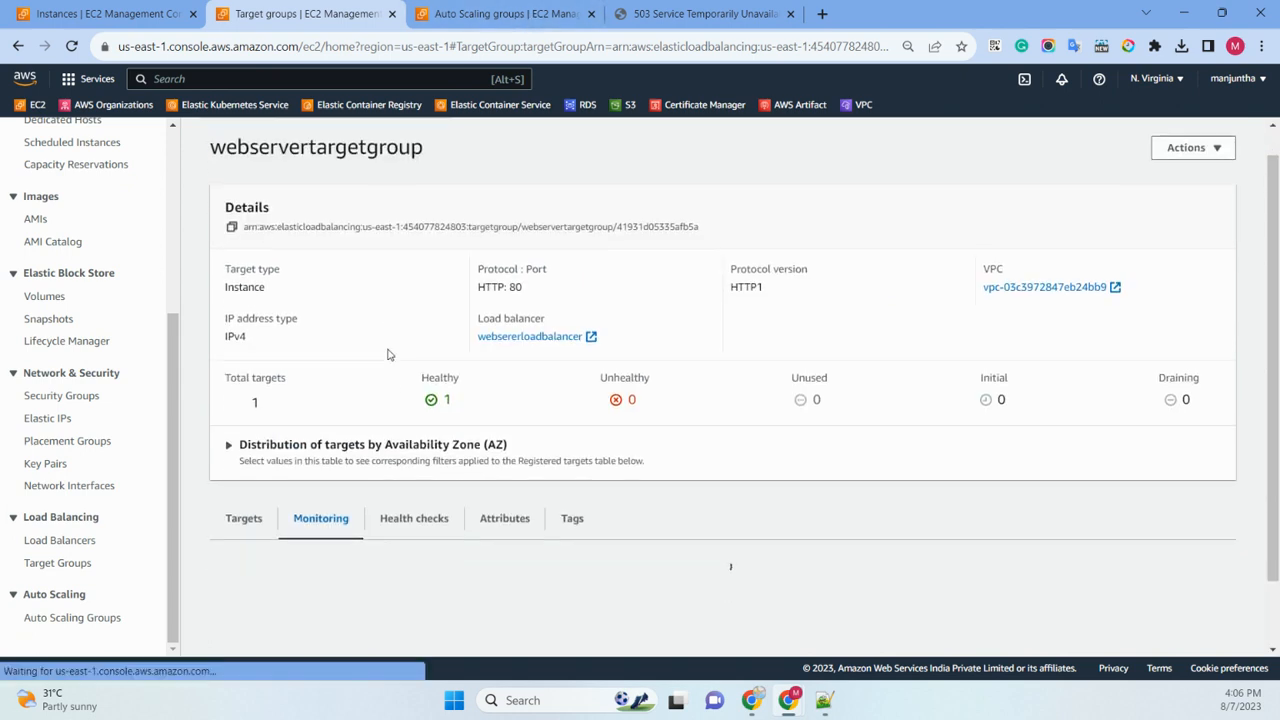
{"action": "scroll", "coordinate": [470, 430], "scroll_direction": "down", "scroll_amount": 1}
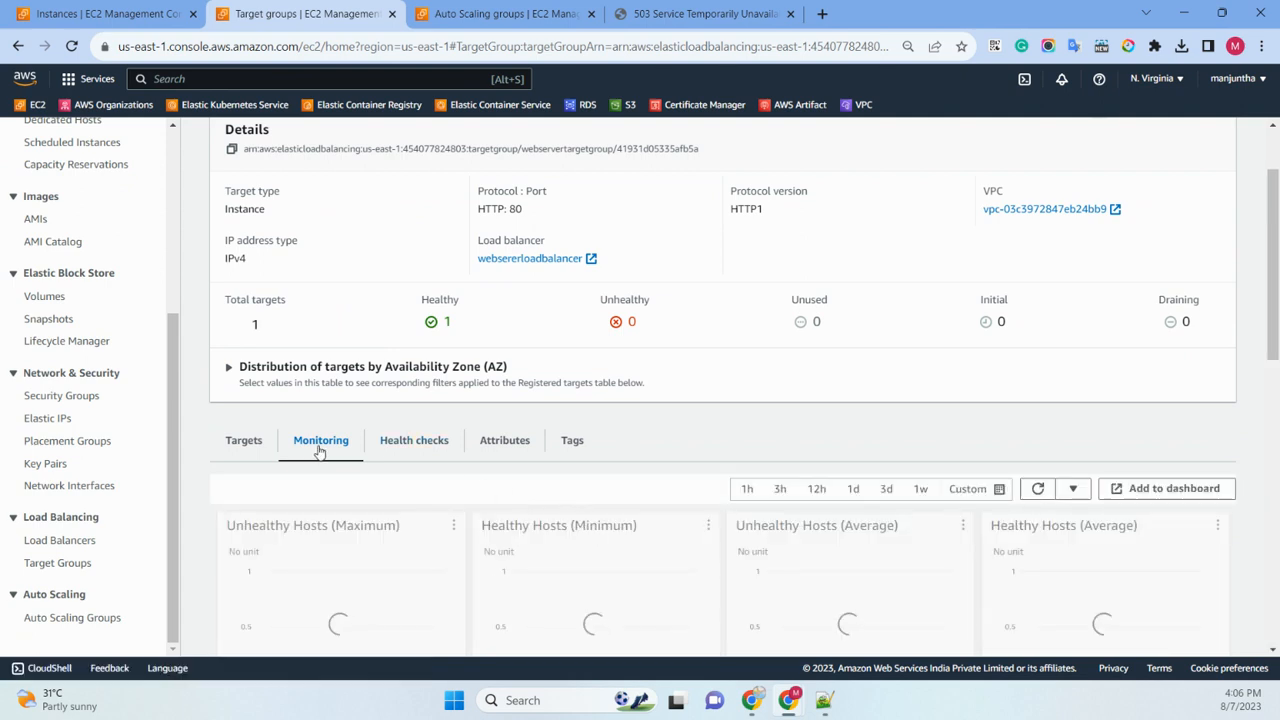
{"action": "left_click", "coordinate": [244, 441]}
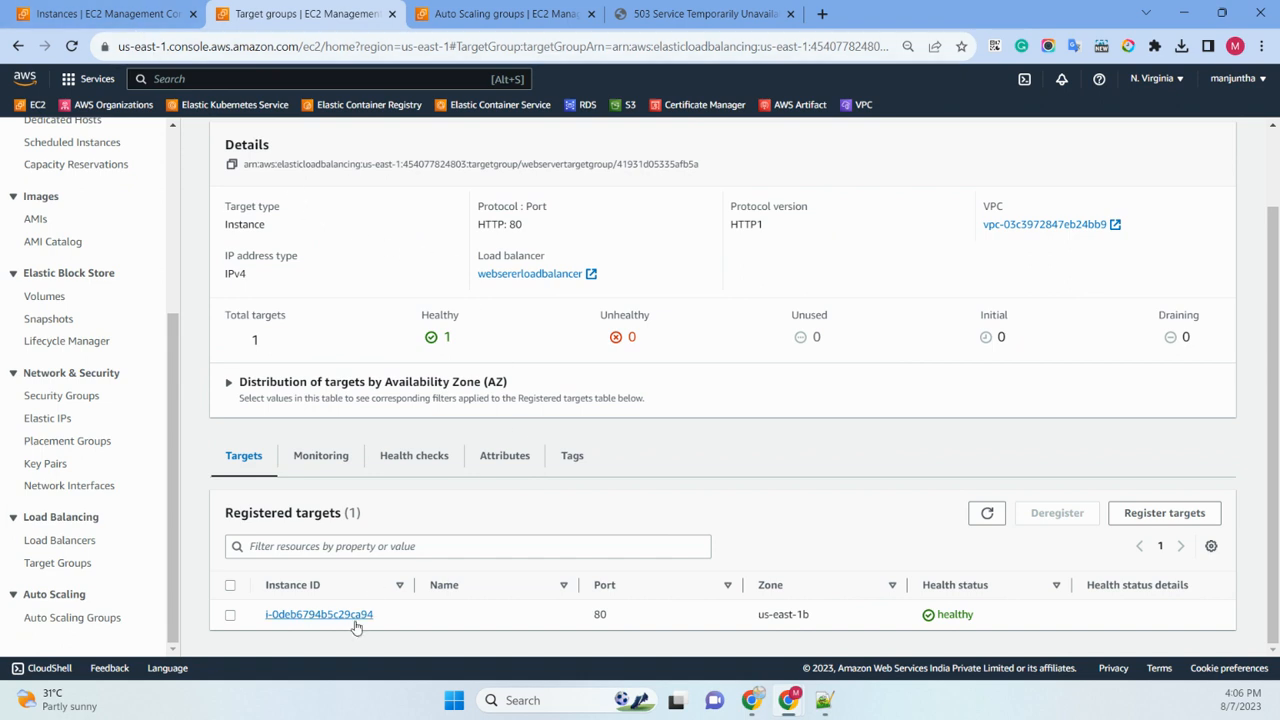
Refresh the EC2 instances list, select the running instance and open its public IPv4 address in a browser tab.
{"action": "left_click", "coordinate": [97, 15]}
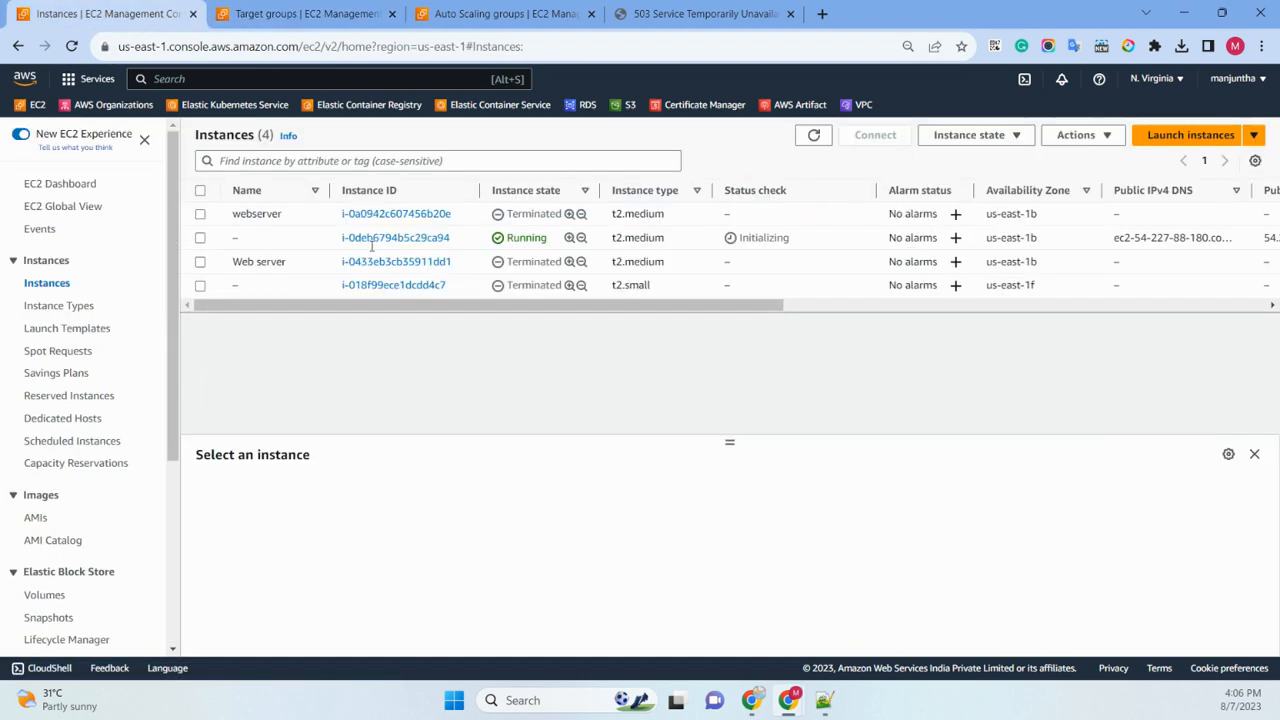
{"action": "double_click", "coordinate": [813, 135]}
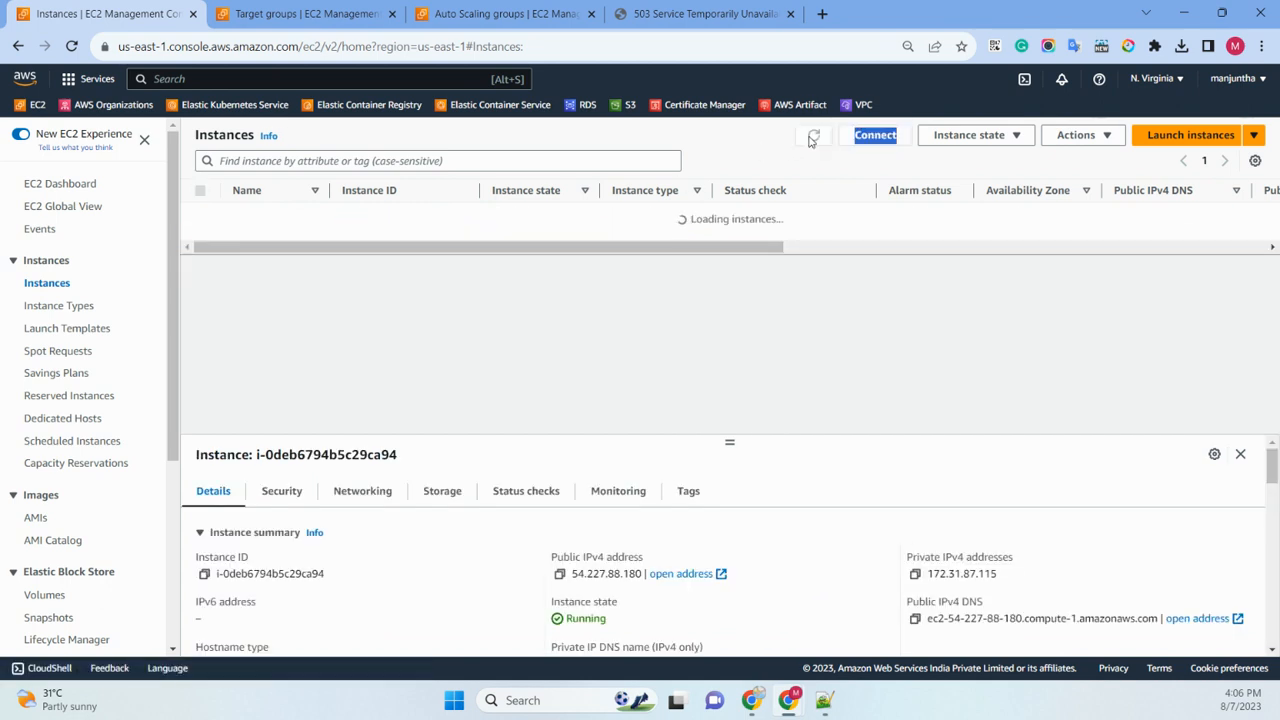
{"action": "left_click", "coordinate": [200, 238]}
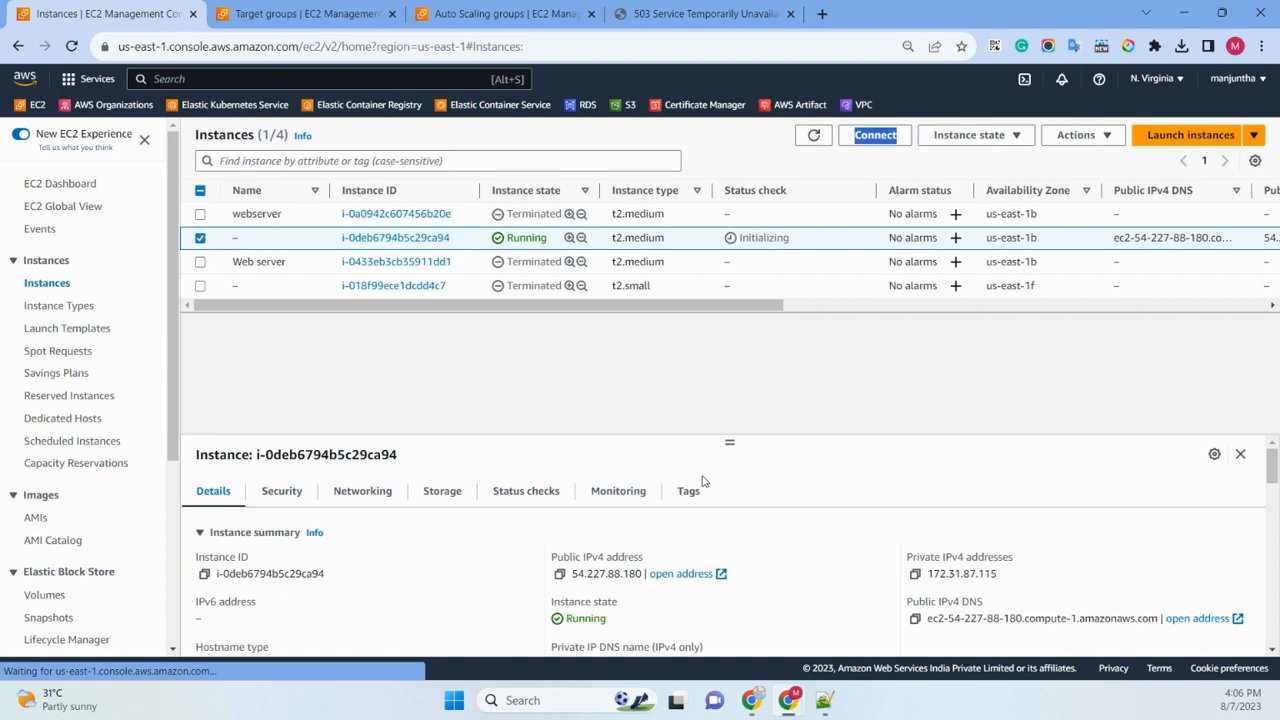
{"action": "left_click", "coordinate": [686, 583]}
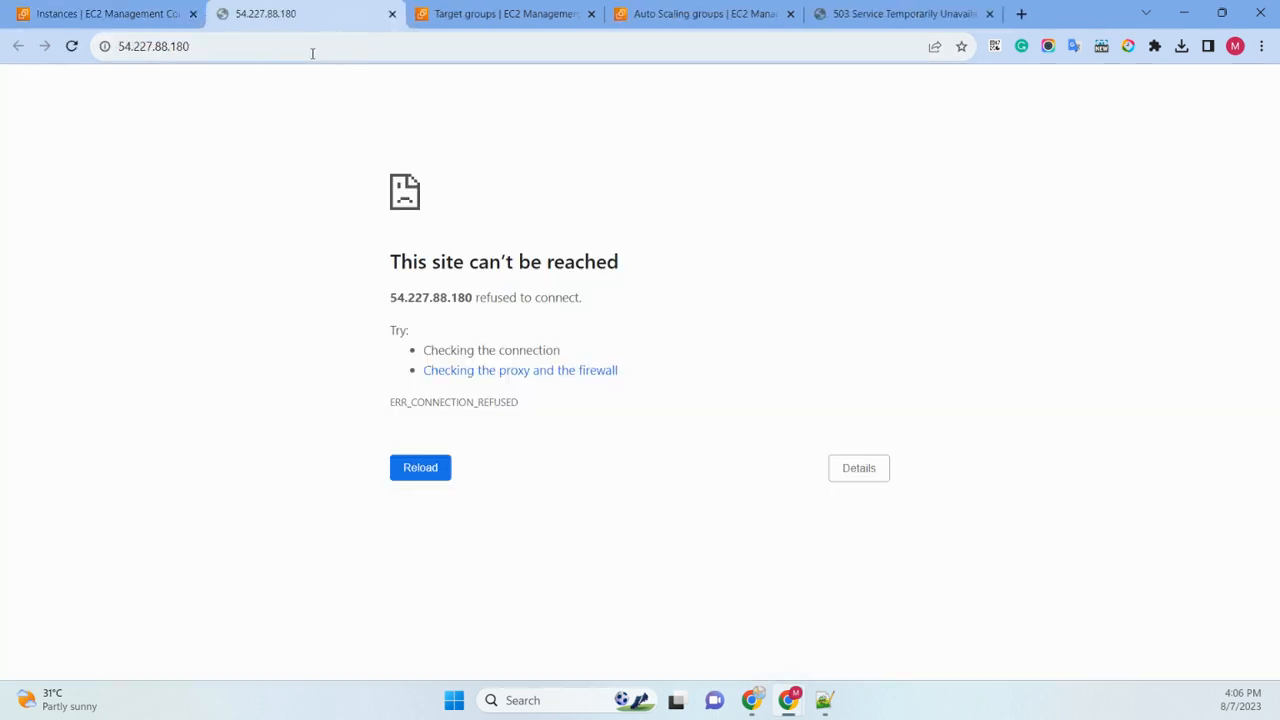
Change the instance's address from HTTPS to HTTP and load its web page at 54.227.88.180.
{"action": "left_click", "coordinate": [223, 46]}
{"action": "left_click", "coordinate": [225, 46]}
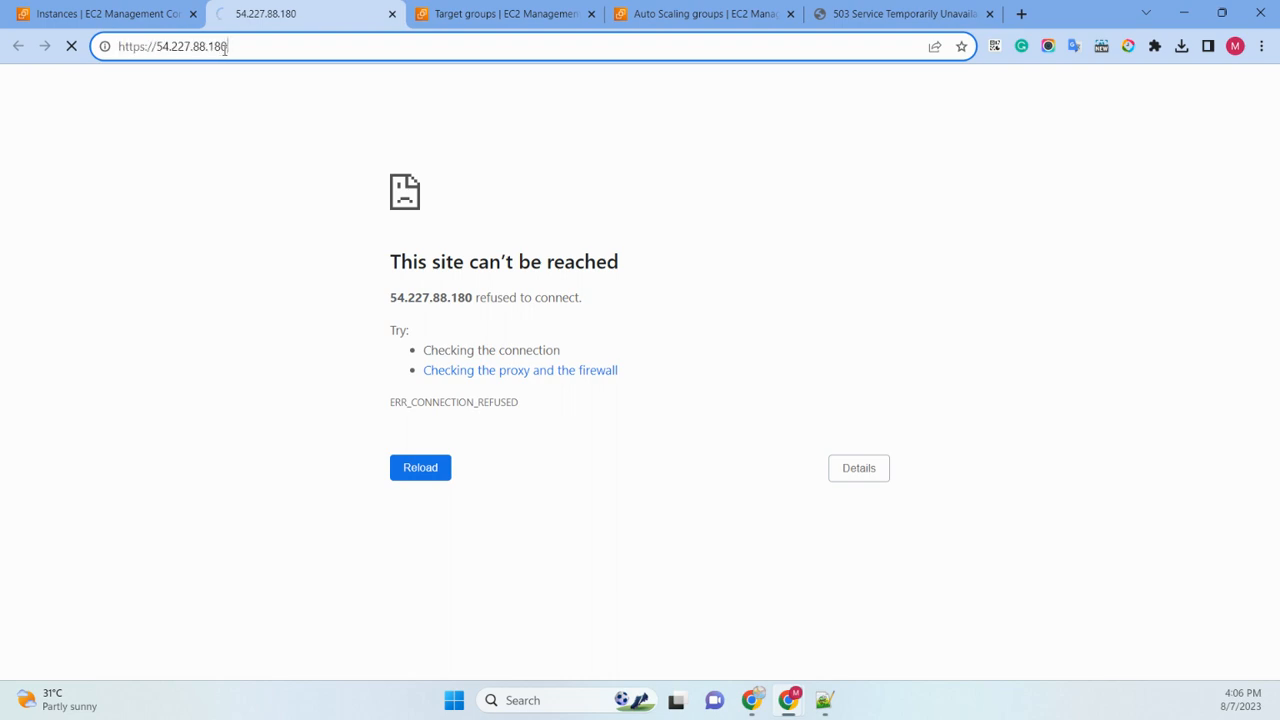
{"action": "left_click", "coordinate": [141, 52]}
{"action": "key", "text": "BackSpace"}
{"action": "key", "text": "Return"}
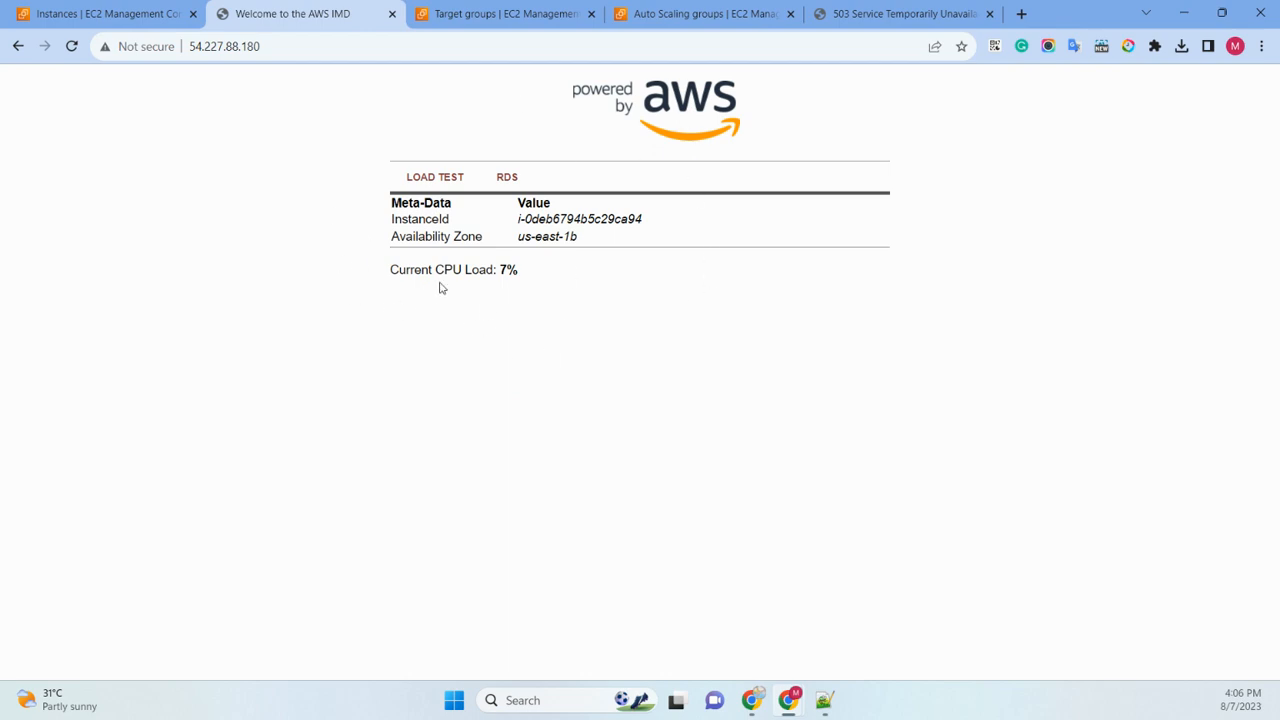
Reload the load balancer's web page and close the tab showing the instance's own page.
{"action": "left_click", "coordinate": [912, 11]}
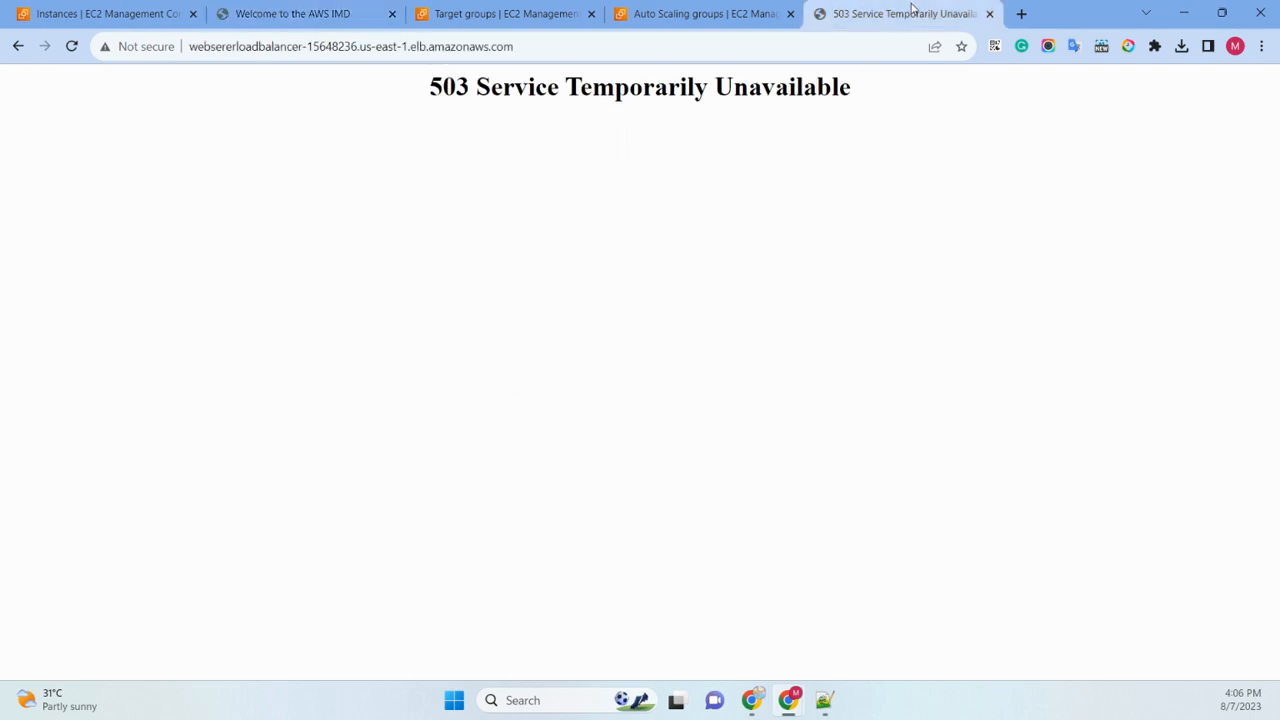
{"action": "left_click", "coordinate": [71, 46]}
{"action": "left_click", "coordinate": [294, 14]}
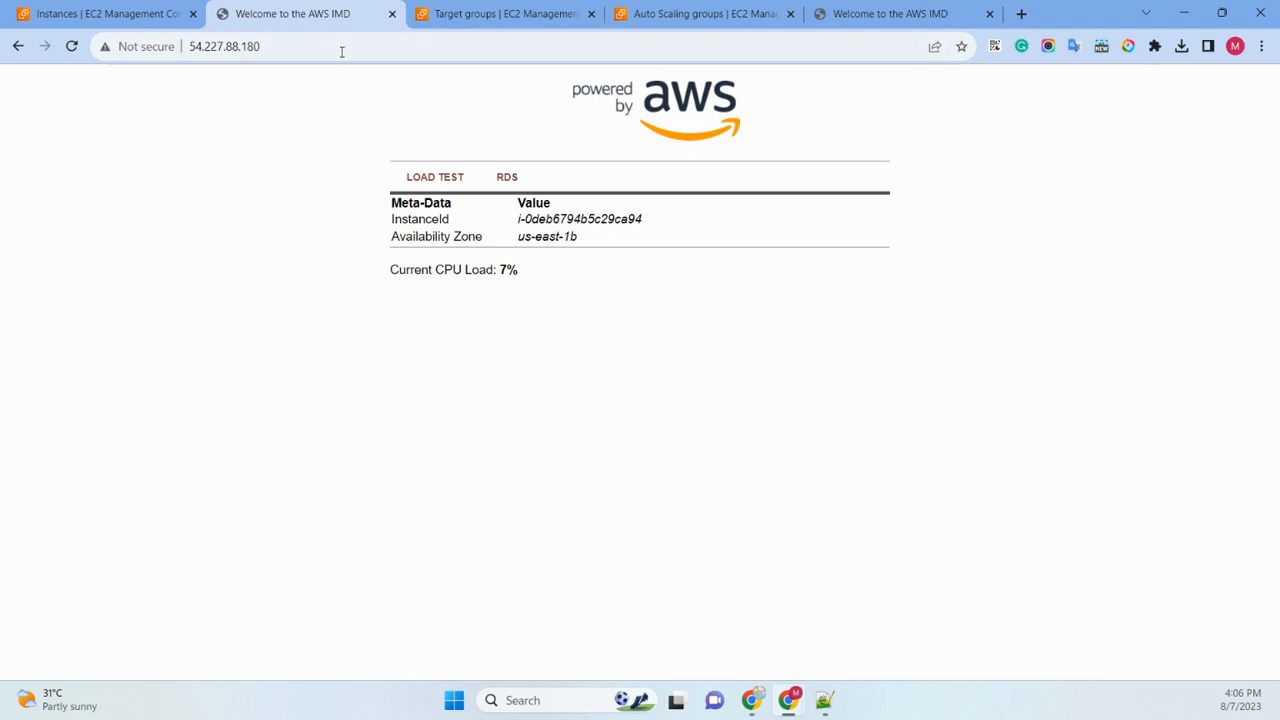
{"action": "left_click", "coordinate": [392, 14]}
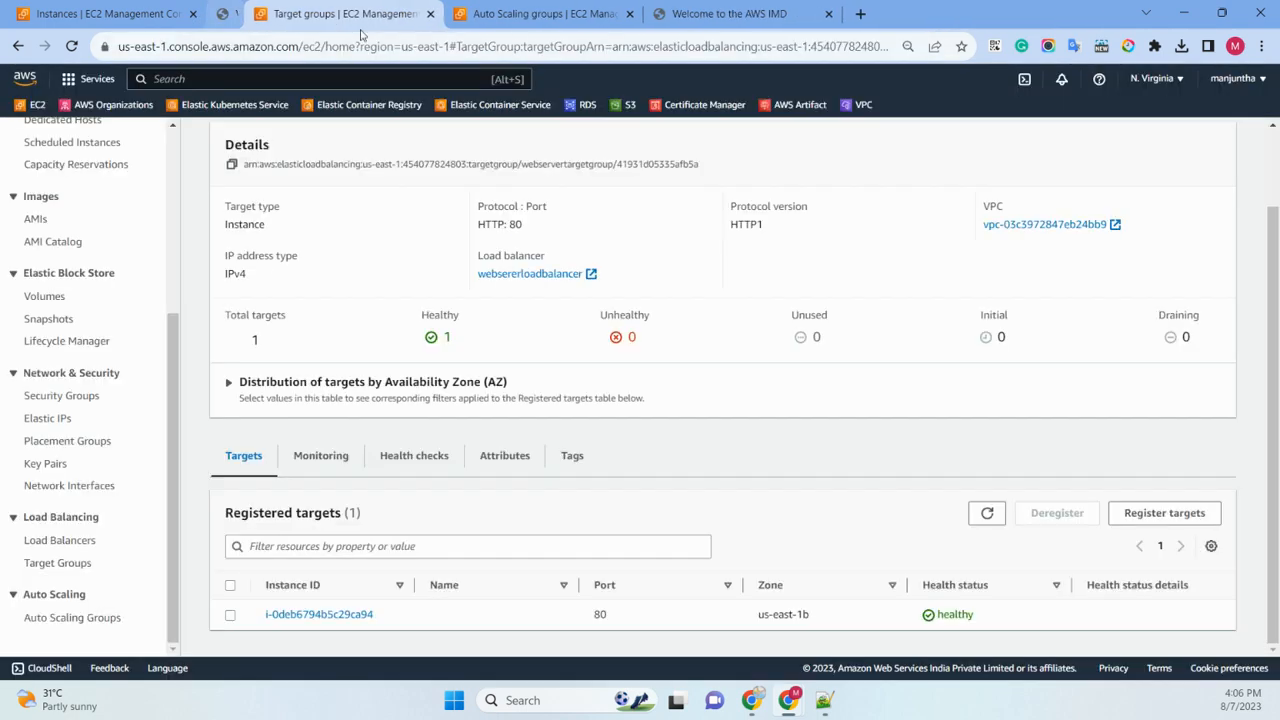
Return to the load balancer's web page and reload it repeatedly to check which instance responds.
{"action": "left_click", "coordinate": [690, 14]}
{"action": "left_click", "coordinate": [566, 46]}
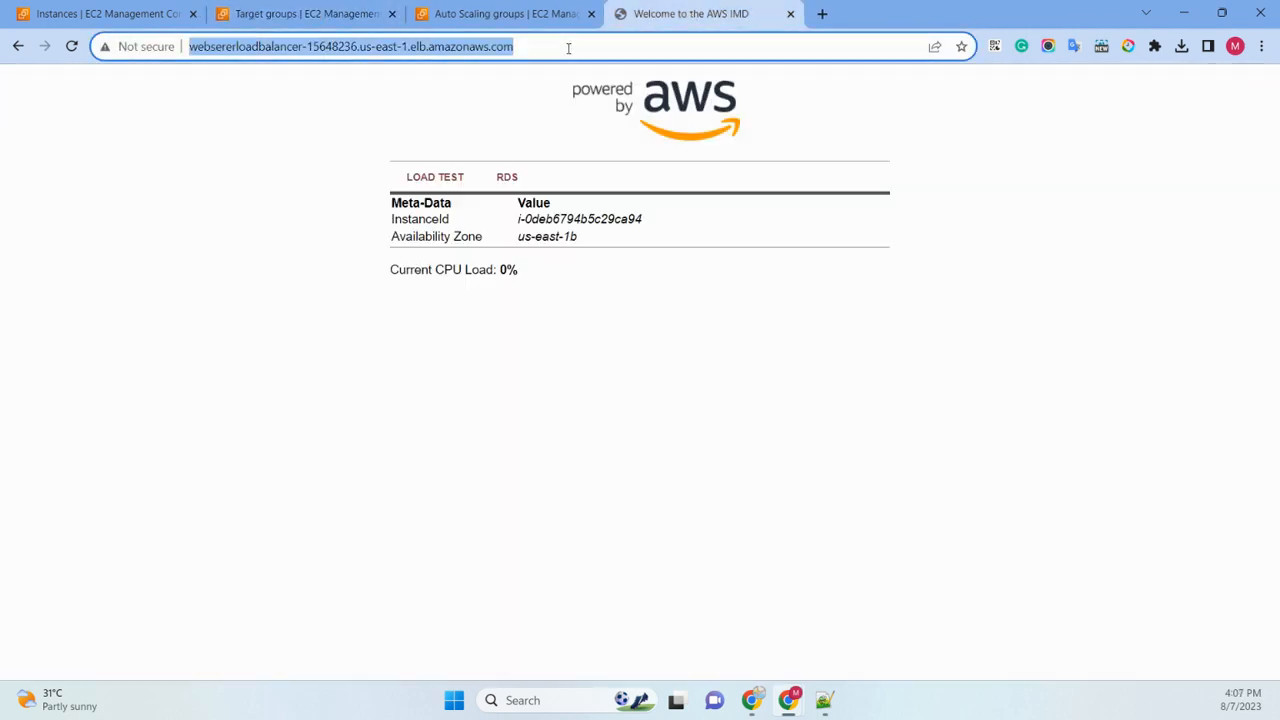
{"action": "left_click", "coordinate": [72, 46]}
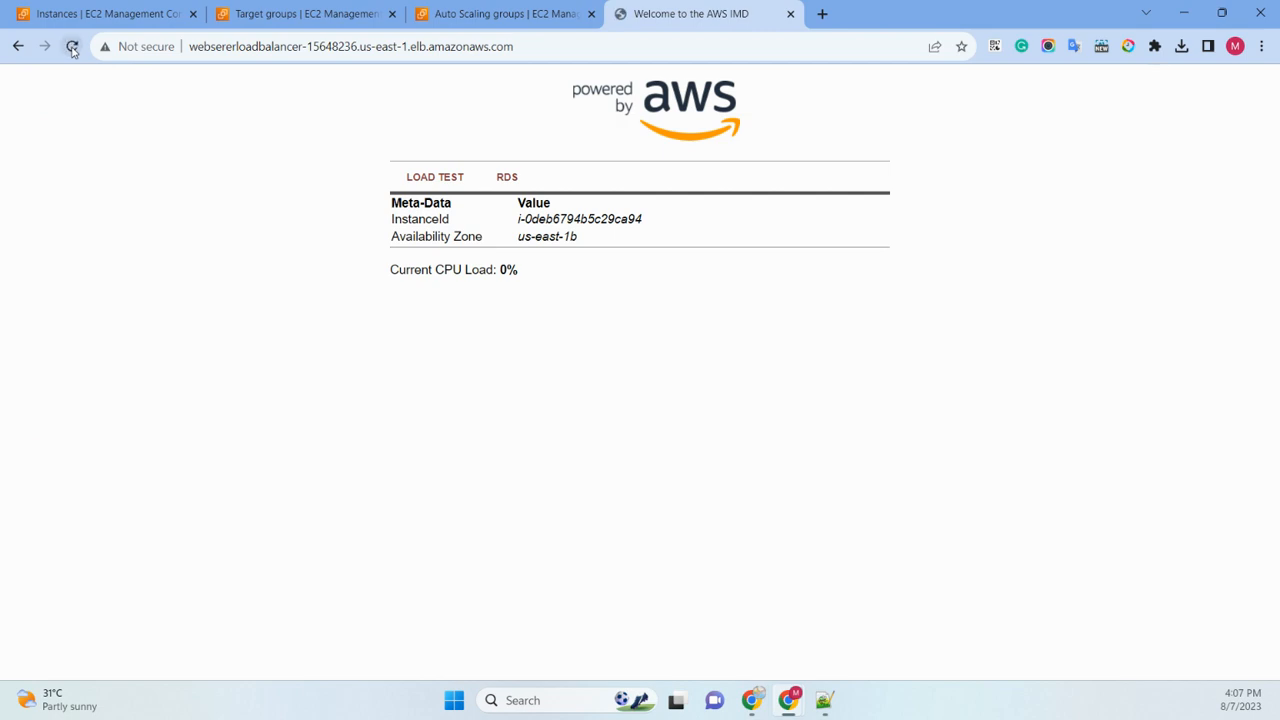
{"action": "left_click", "coordinate": [72, 47]}
{"action": "key", "text": "F5"}
{"action": "key", "text": "F5"}
{"action": "key", "text": "F5"}
Refresh the EC2 instances list to check the running instance, and open the Auto Scaling groups list.
{"action": "left_click", "coordinate": [170, 24]}
{"action": "left_click", "coordinate": [813, 136]}
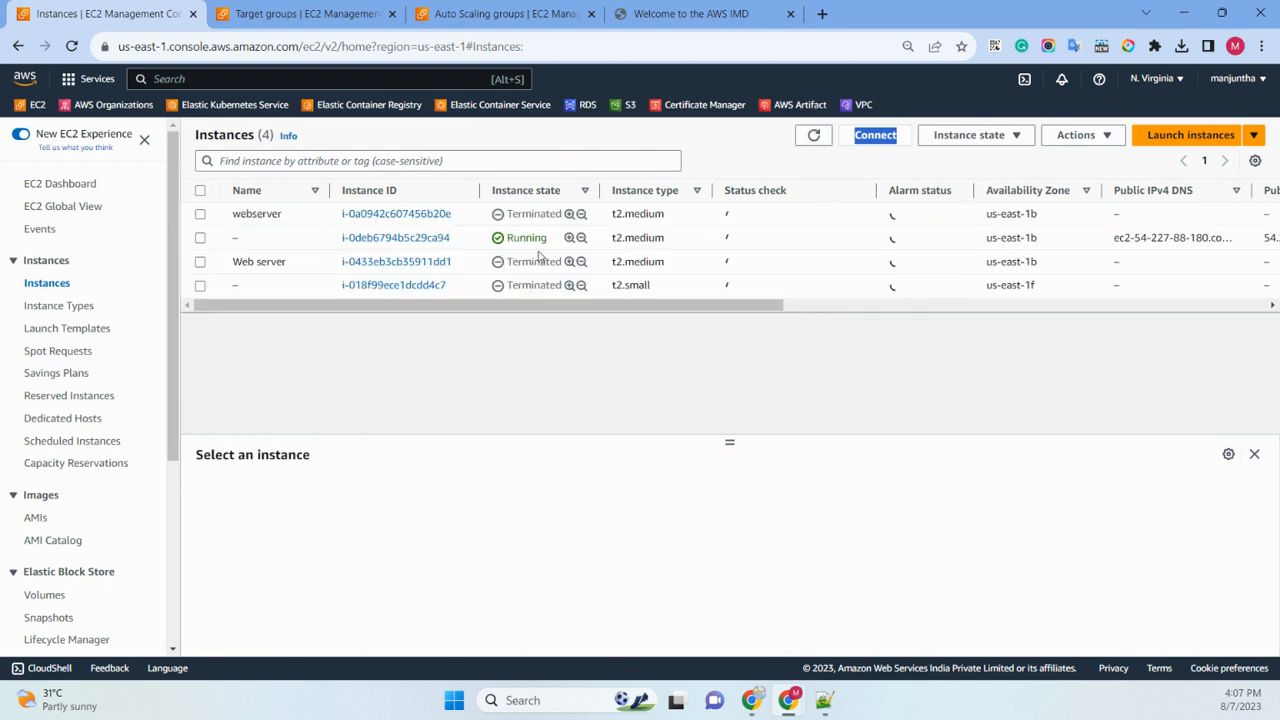
{"action": "scroll", "coordinate": [100, 460], "scroll_direction": "down", "scroll_amount": 3}
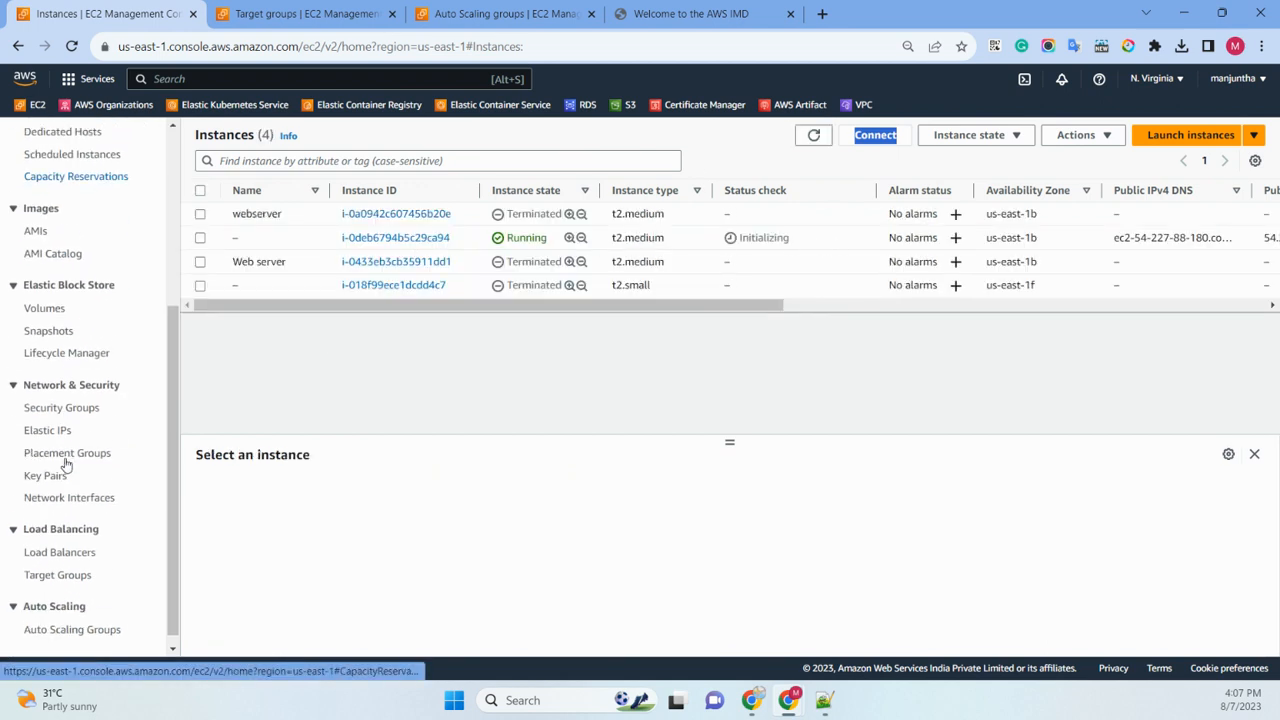
{"action": "left_click", "coordinate": [93, 620]}
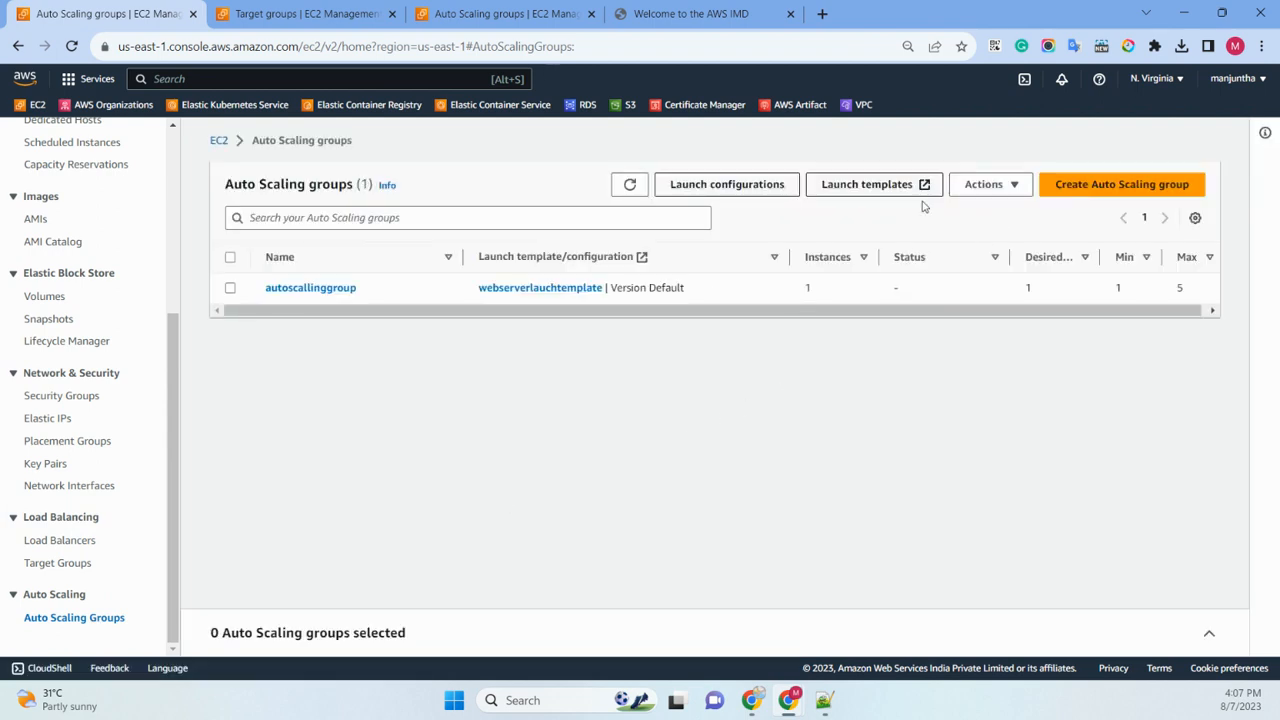
Edit autoscallinggroup to a desired capacity of 2 and a minimum capacity of 2, and save the update.
{"action": "left_click", "coordinate": [230, 288]}
{"action": "left_click", "coordinate": [980, 190]}
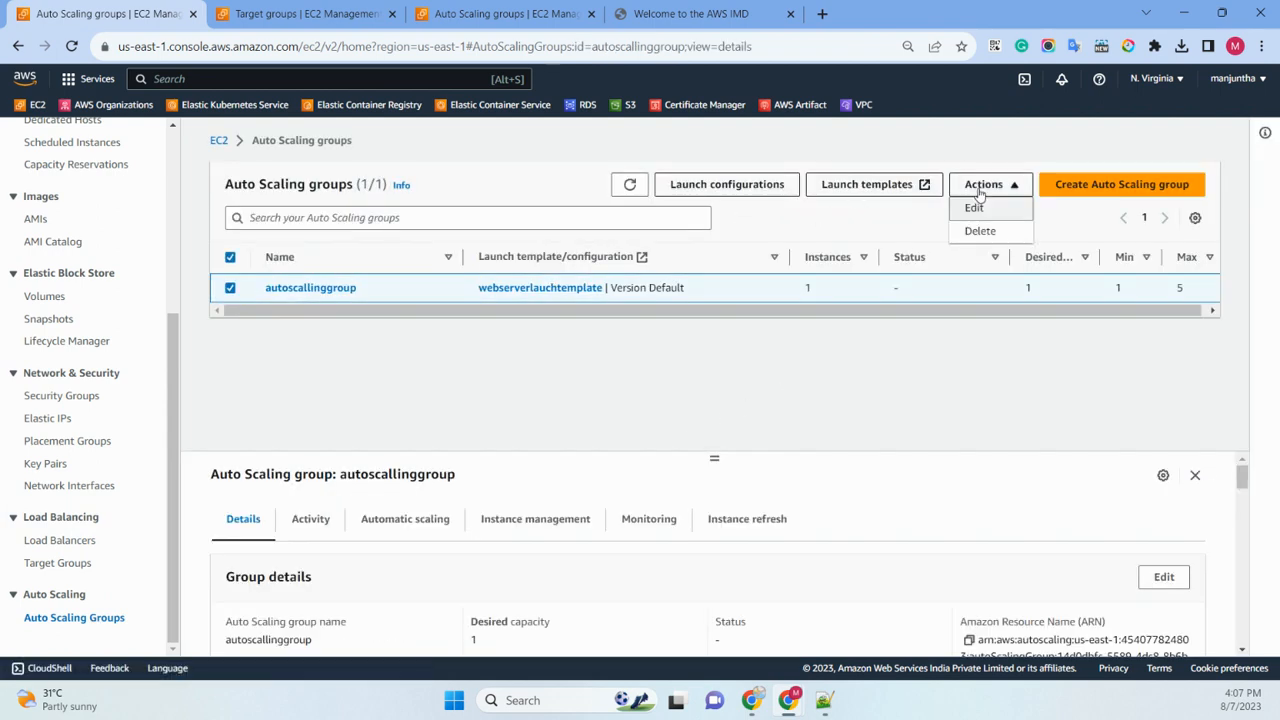
{"action": "left_click", "coordinate": [974, 207]}
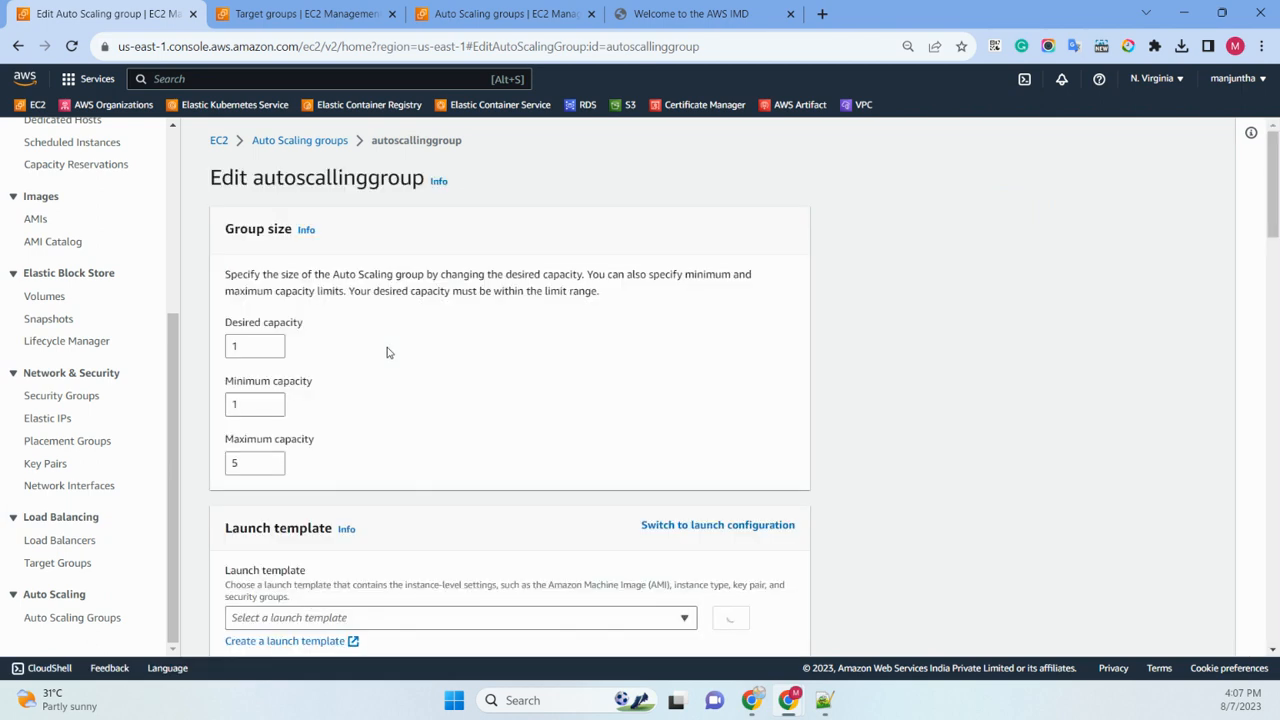
{"action": "left_click", "coordinate": [248, 347]}
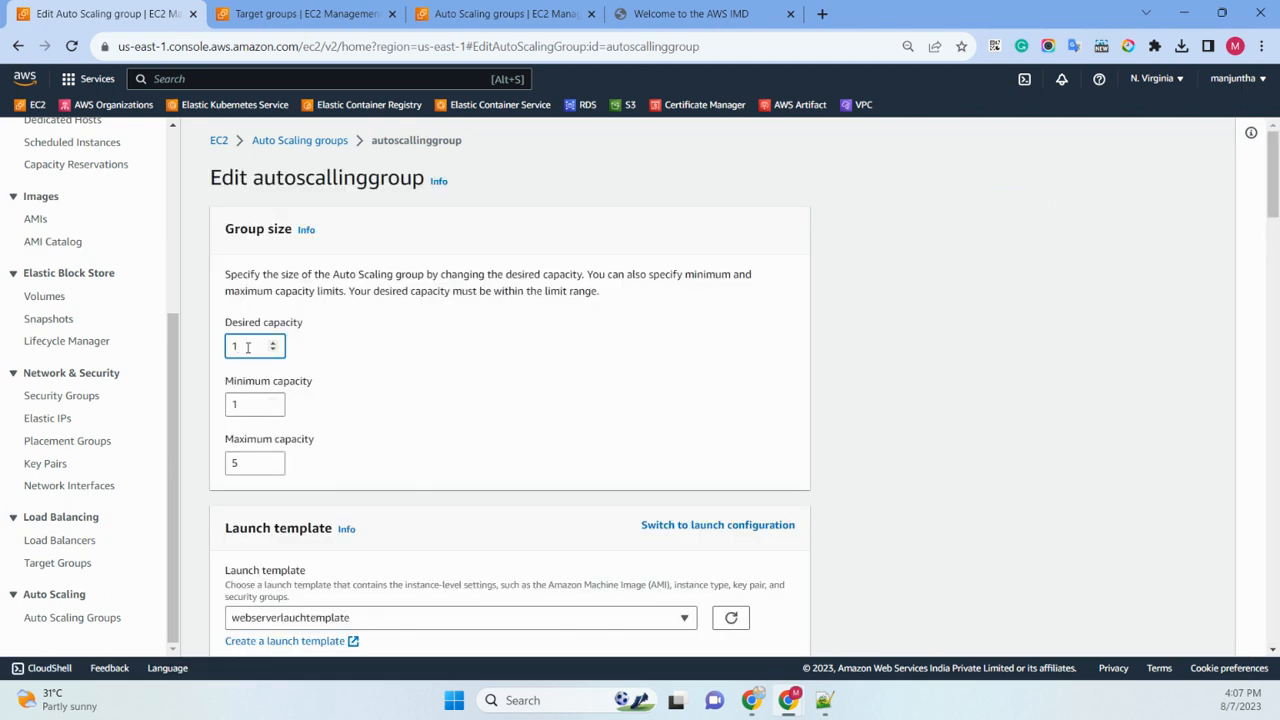
{"action": "key", "text": "BackSpace"}
{"action": "type", "text": "2"}
{"action": "left_click", "coordinate": [250, 402]}
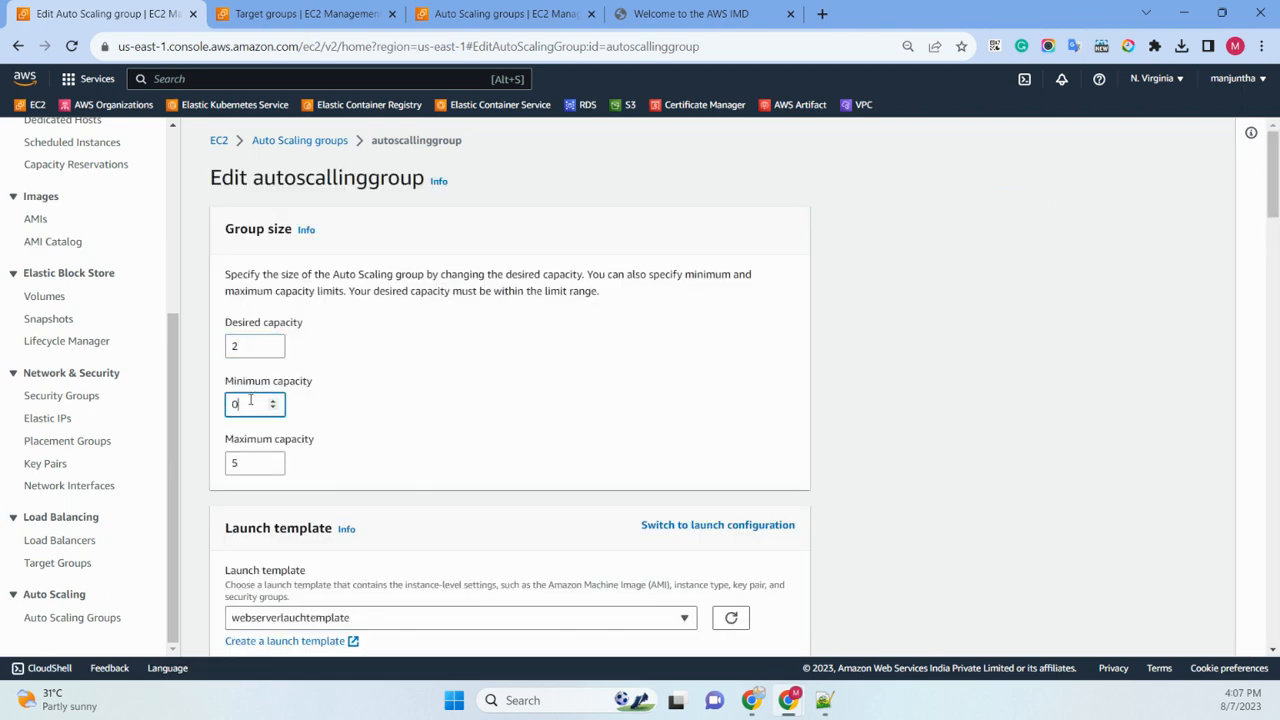
{"action": "scroll", "coordinate": [500, 380], "scroll_direction": "down", "scroll_amount": 15}
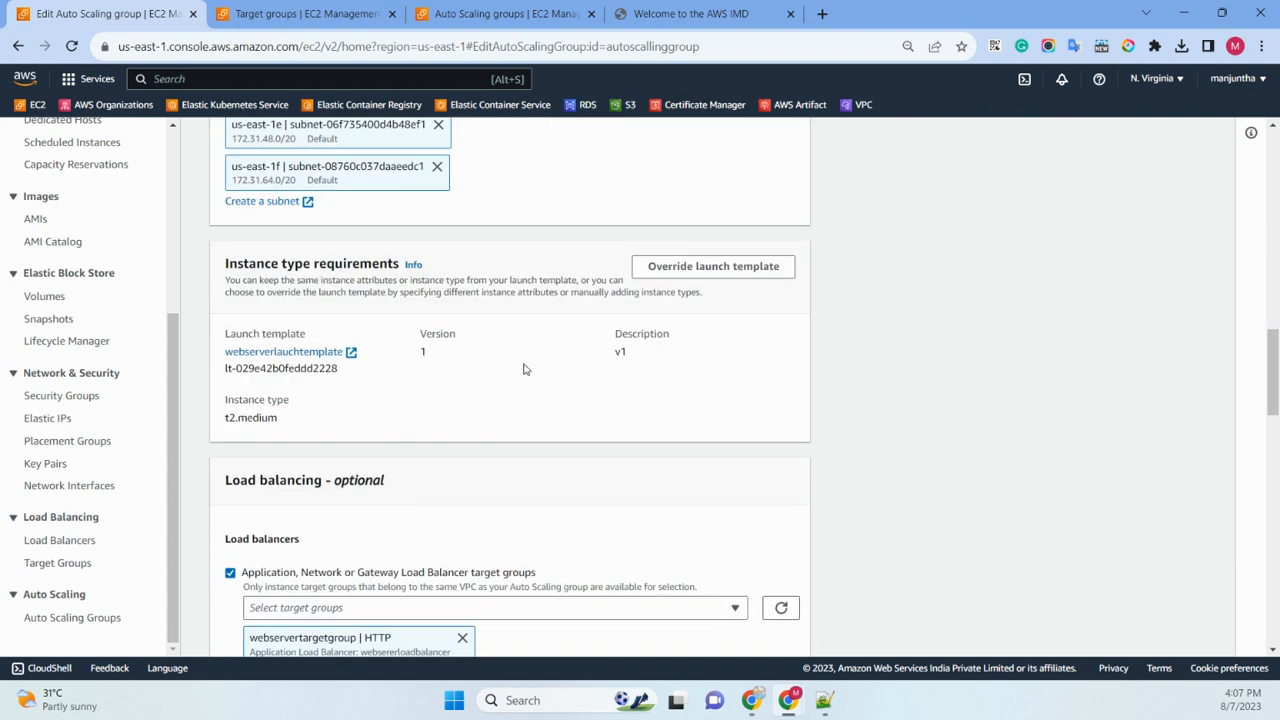
{"action": "scroll", "coordinate": [522, 369], "scroll_direction": "down", "scroll_amount": 10}
{"action": "left_click", "coordinate": [782, 632]}
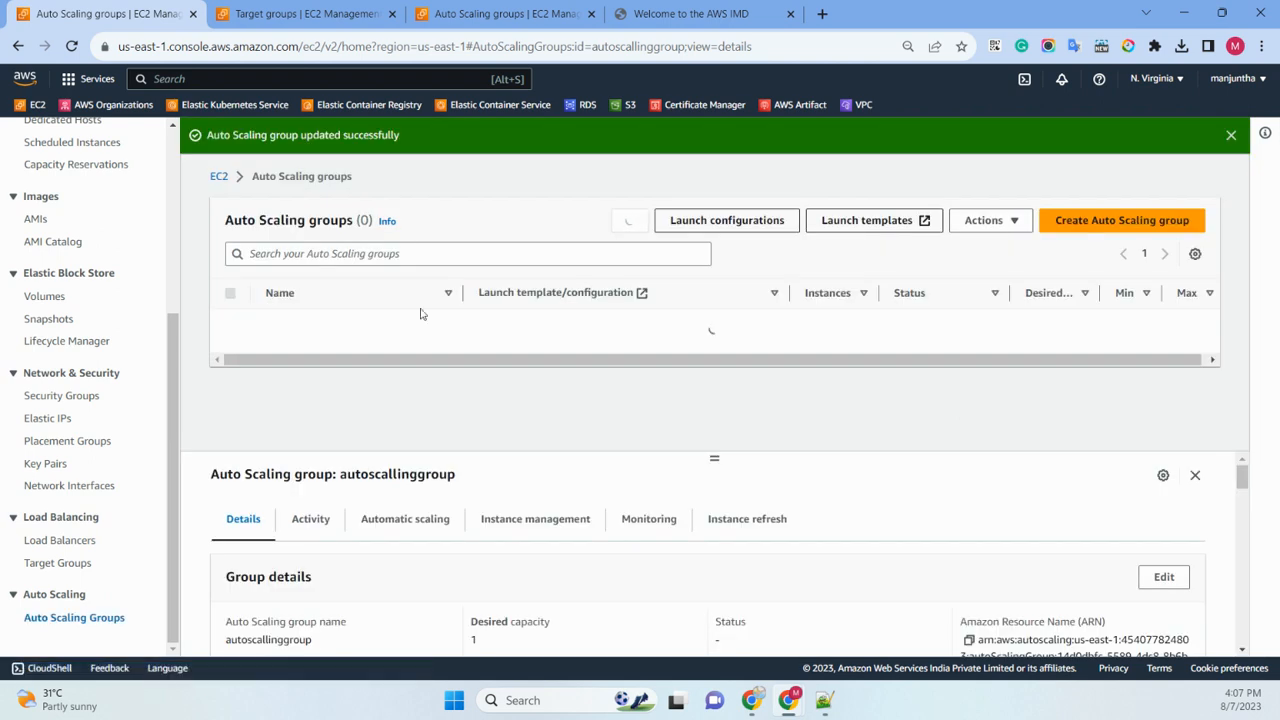
Open the EC2 instances list and refresh it repeatedly to check for an additional instance launched by the group.
{"action": "scroll", "coordinate": [55, 316], "scroll_direction": "up", "scroll_amount": 3}
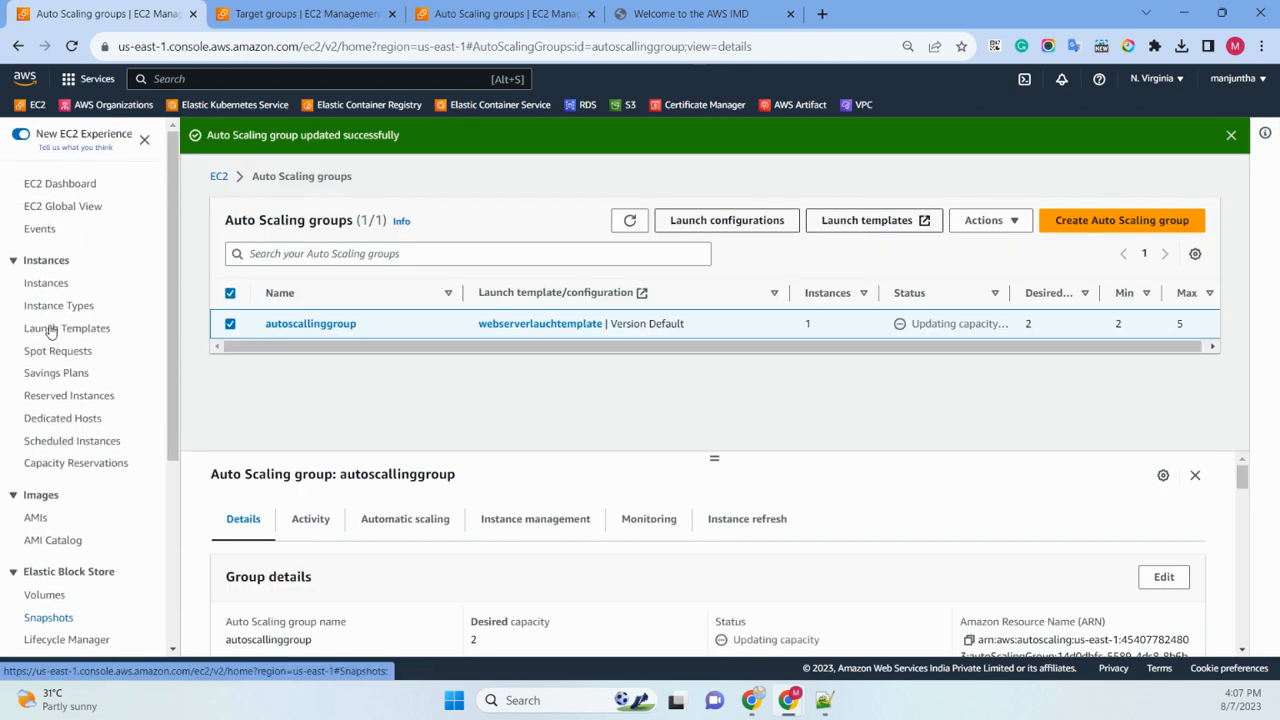
{"action": "left_click", "coordinate": [46, 285]}
{"action": "left_click", "coordinate": [815, 137]}
{"action": "left_click", "coordinate": [815, 137]}
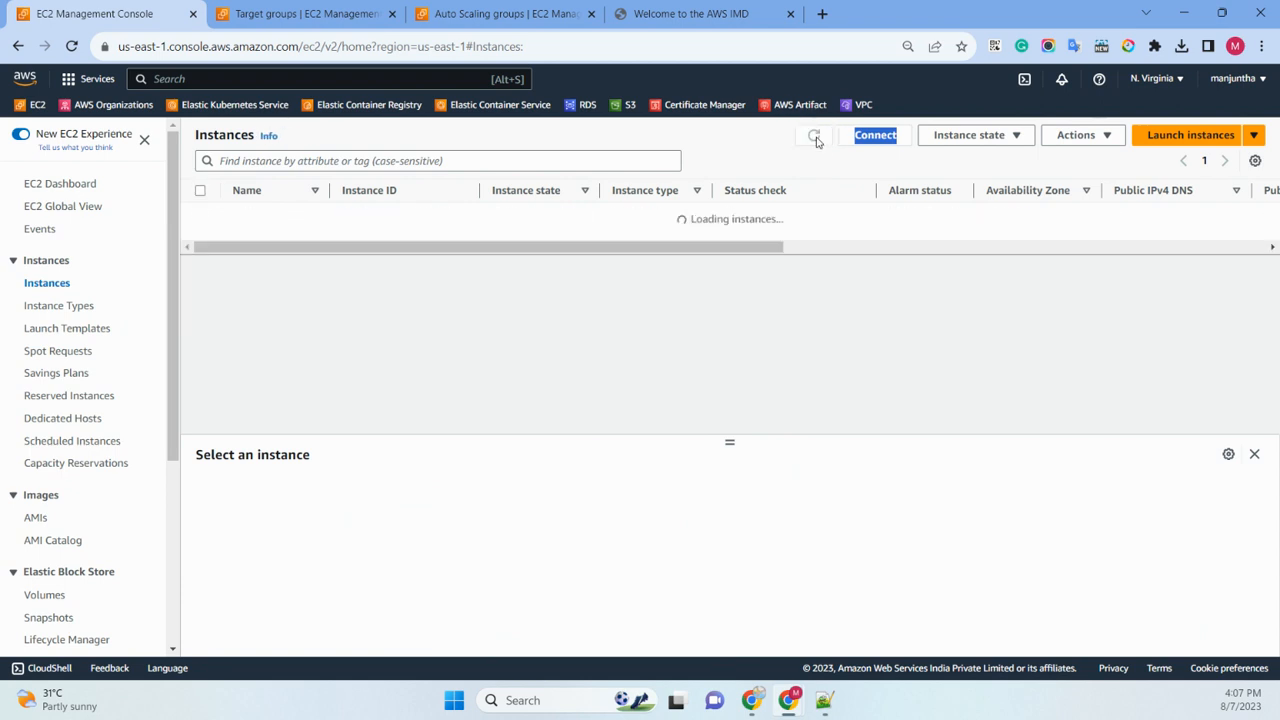
{"action": "left_click", "coordinate": [815, 137]}
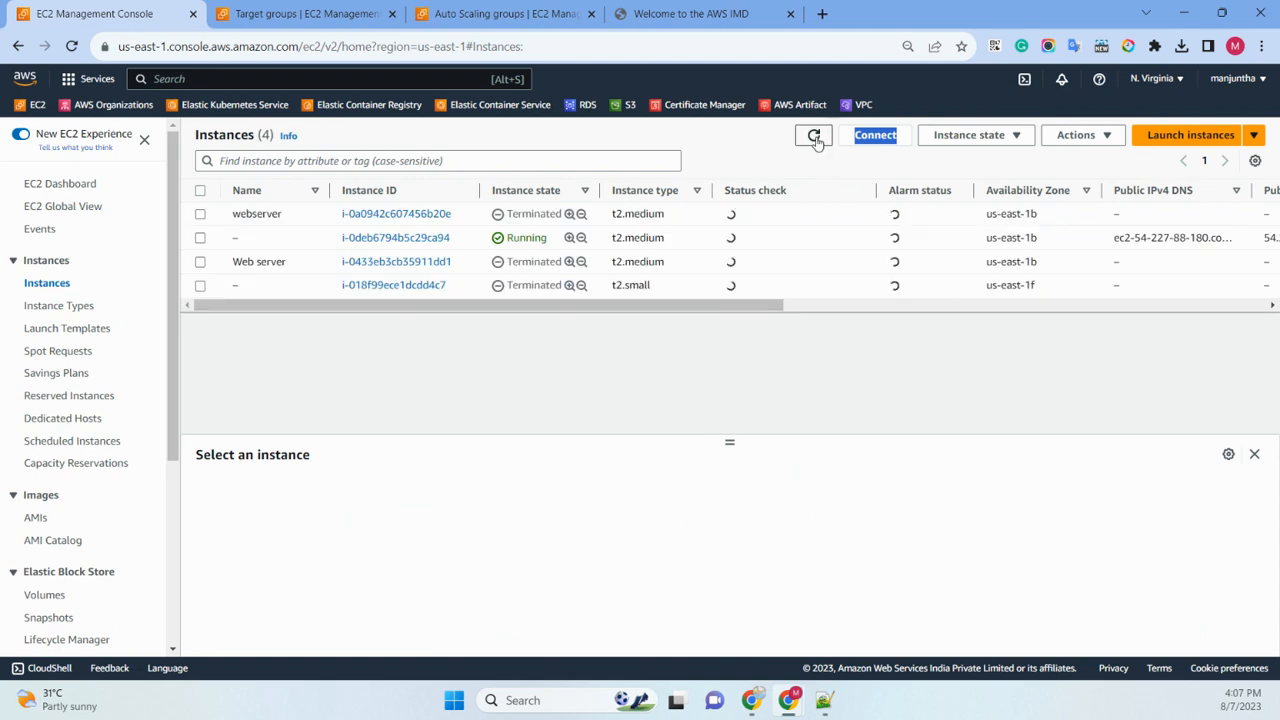
{"action": "left_click", "coordinate": [815, 137]}
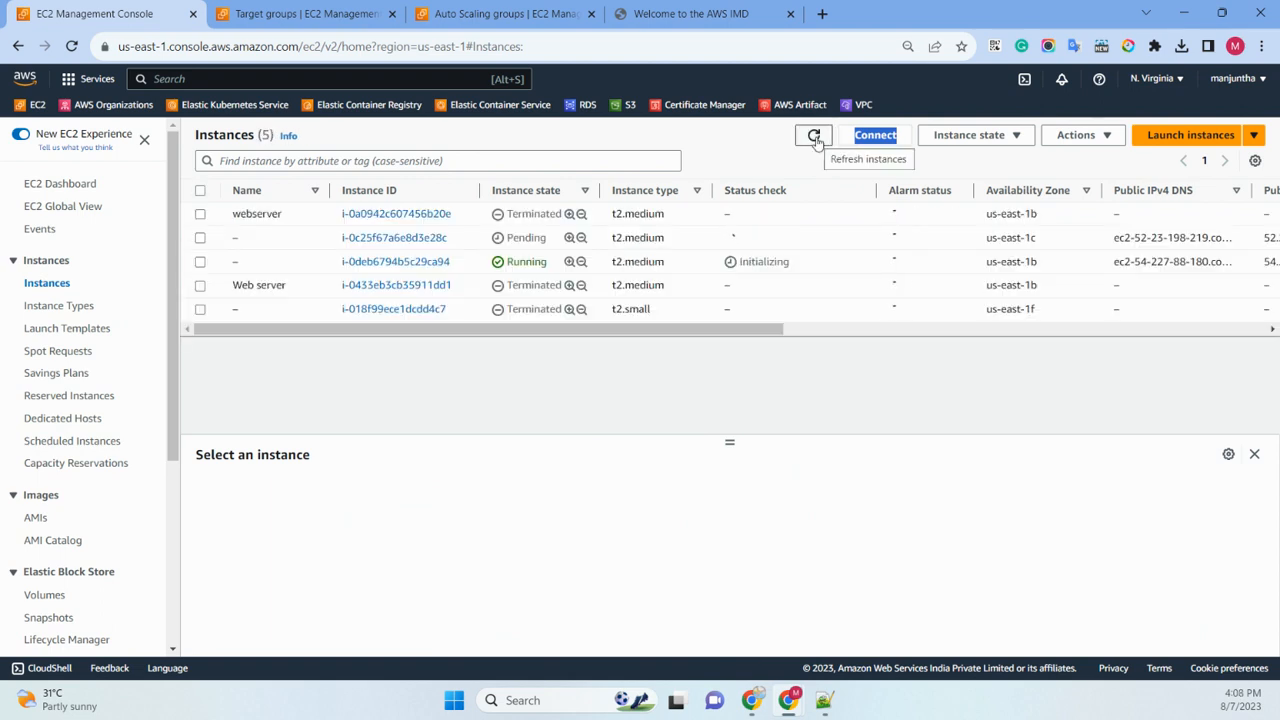
Select the new us-east-1c instance to view its details and refresh the list to check its state.
{"action": "left_click", "coordinate": [200, 238]}
{"action": "left_click", "coordinate": [815, 136]}
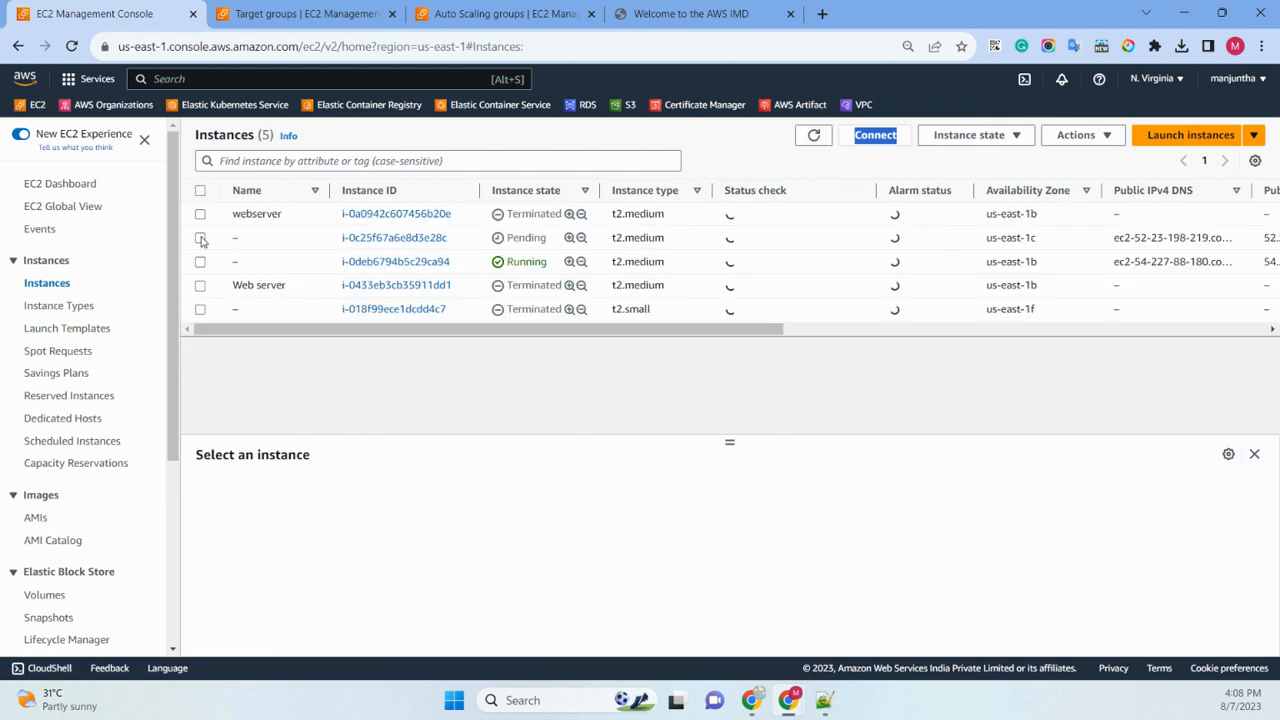
{"action": "left_click", "coordinate": [200, 238]}
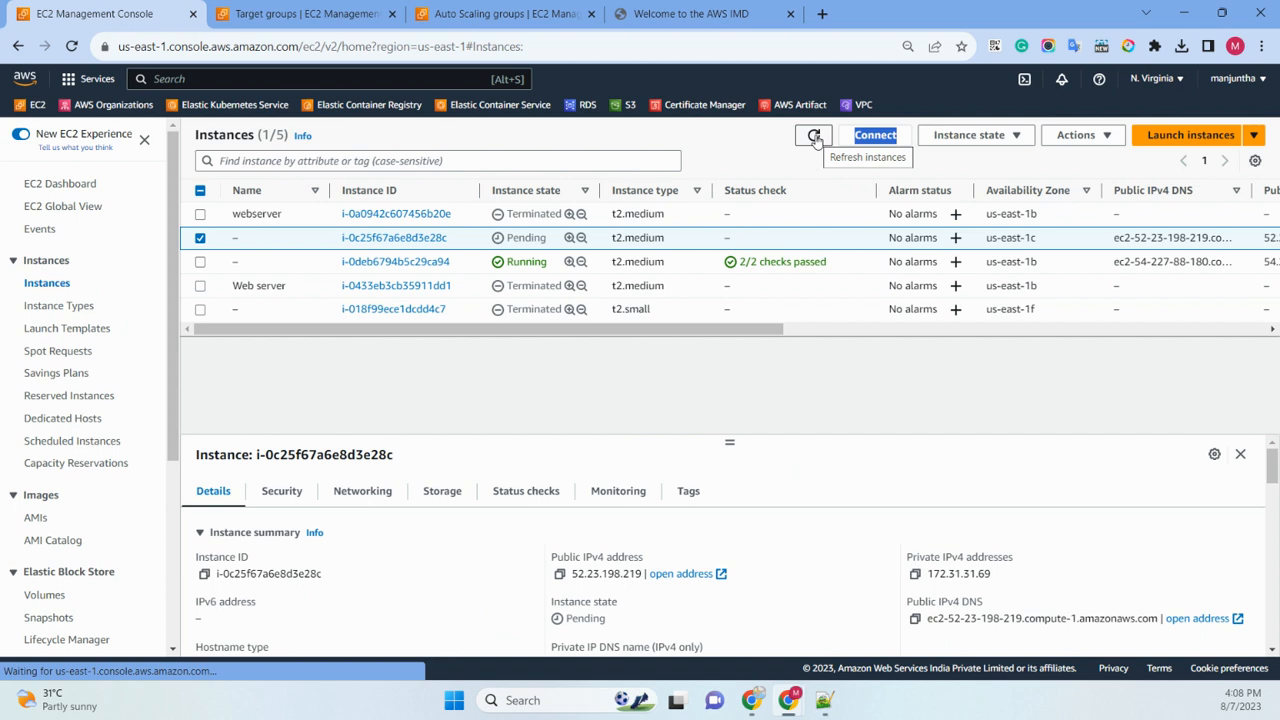
{"action": "left_click", "coordinate": [815, 137]}
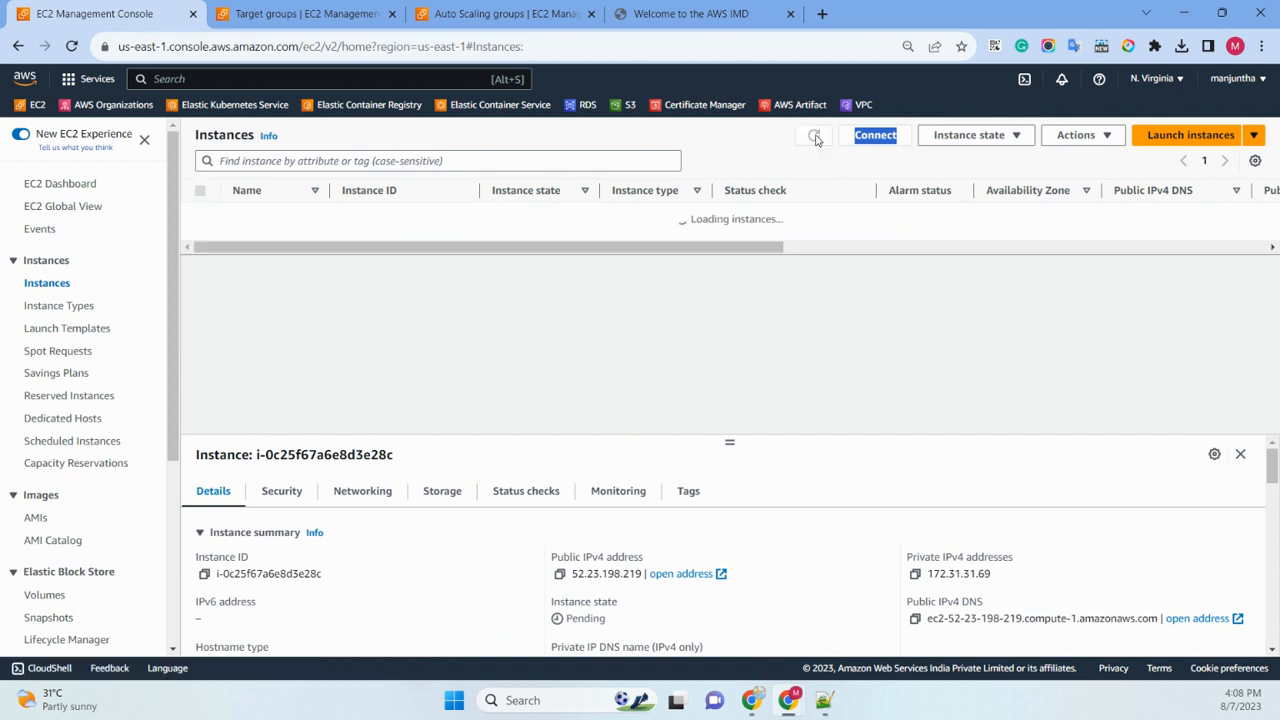
{"action": "left_click", "coordinate": [814, 137]}
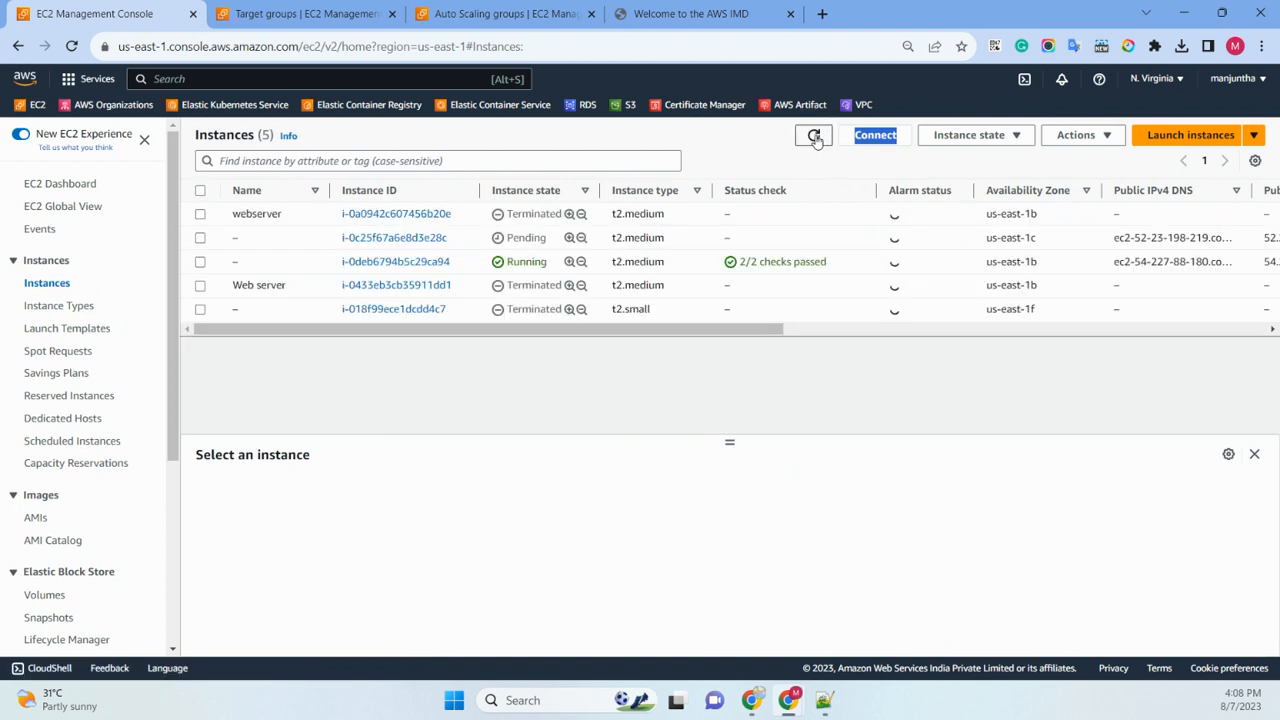
Open webservertargetgroup from the target groups list and reload its page to check the registered targets.
{"action": "scroll", "coordinate": [130, 408], "scroll_direction": "down", "scroll_amount": 3}
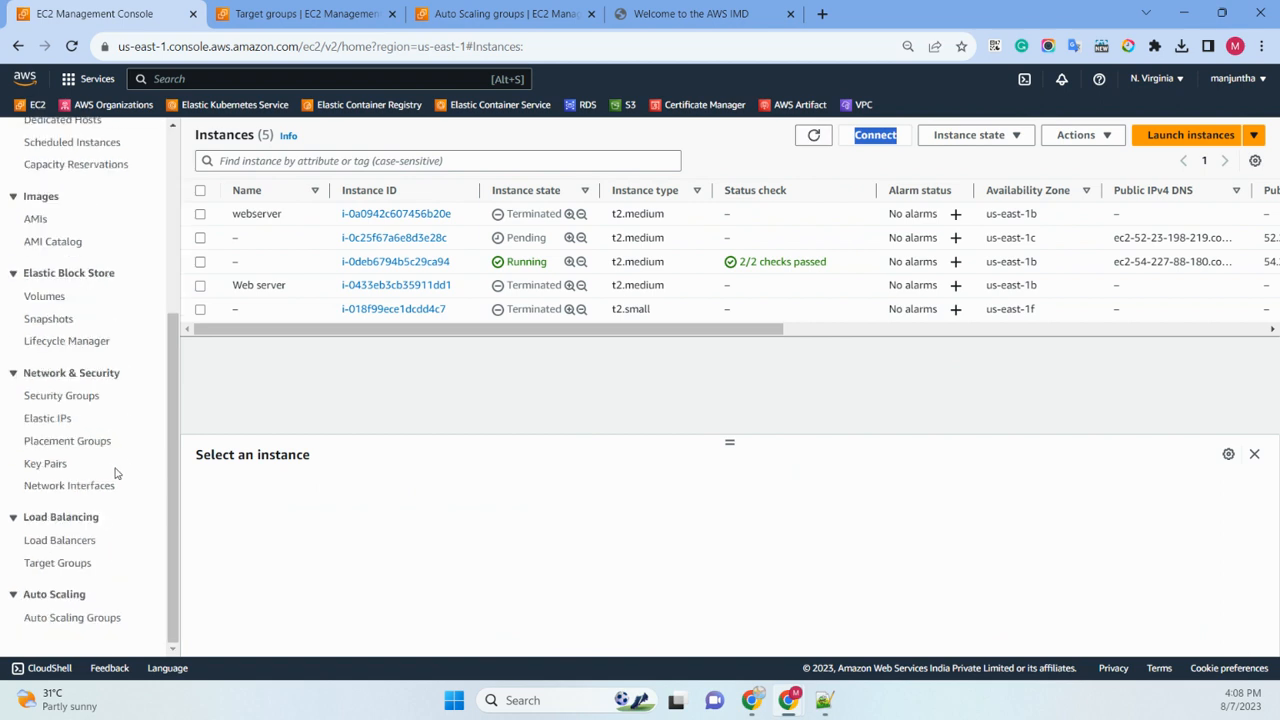
{"action": "left_click", "coordinate": [55, 566]}
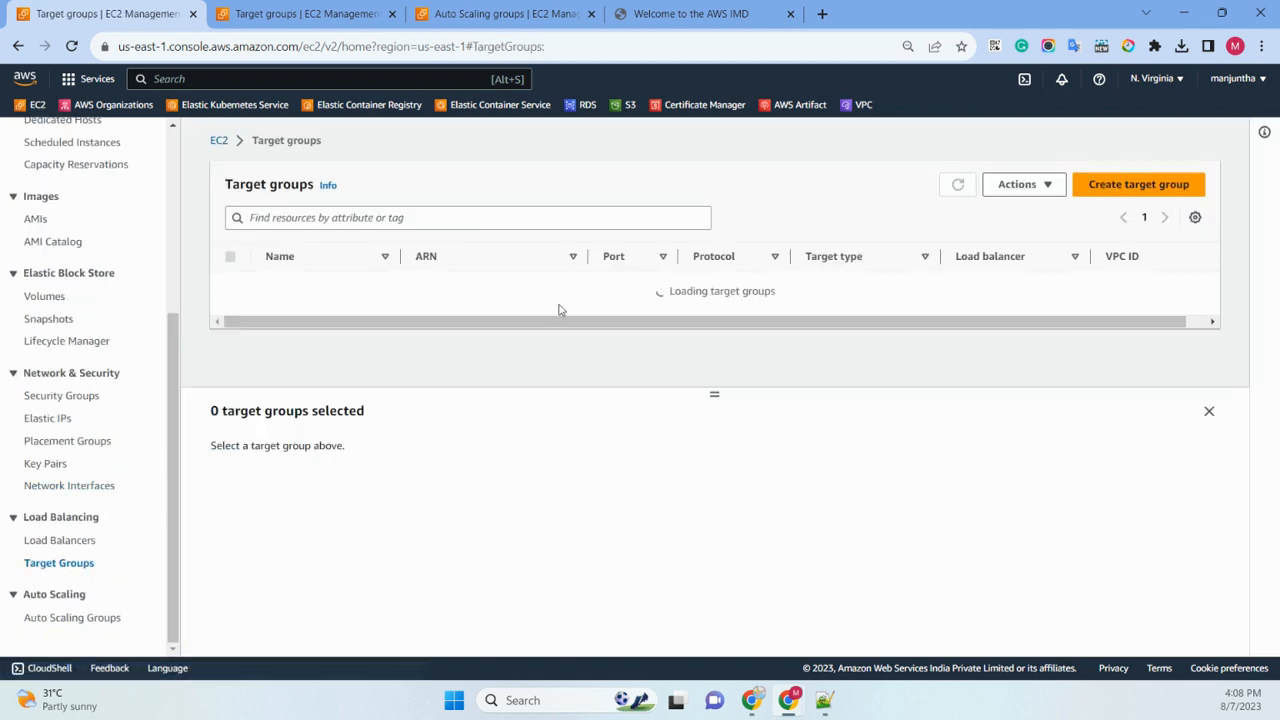
{"action": "left_click", "coordinate": [318, 295]}
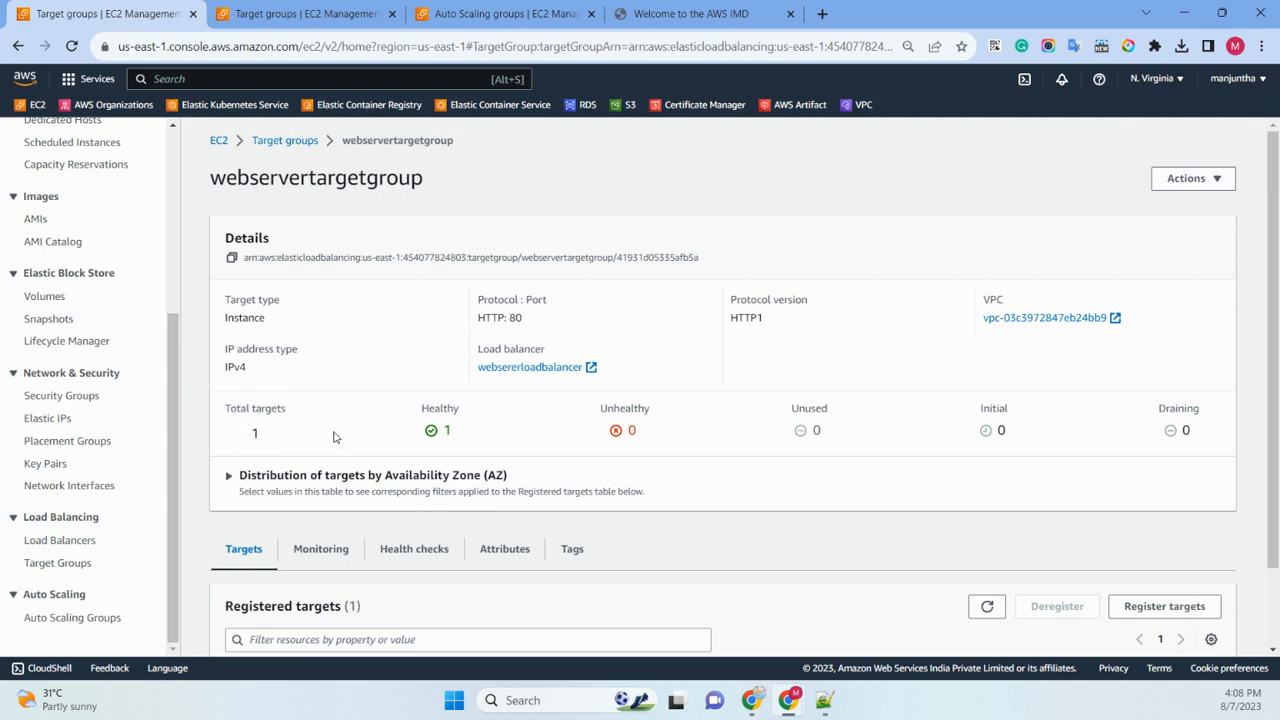
{"action": "left_click", "coordinate": [72, 47]}
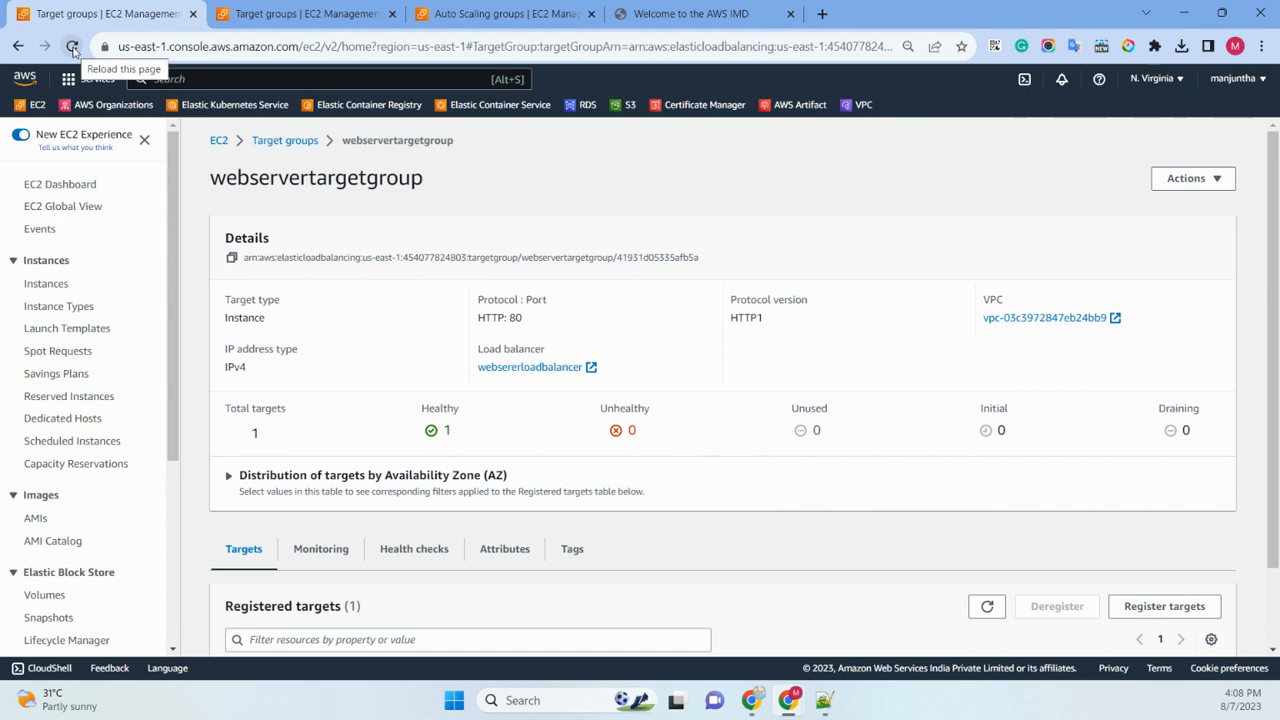
{"action": "left_click", "coordinate": [72, 47]}
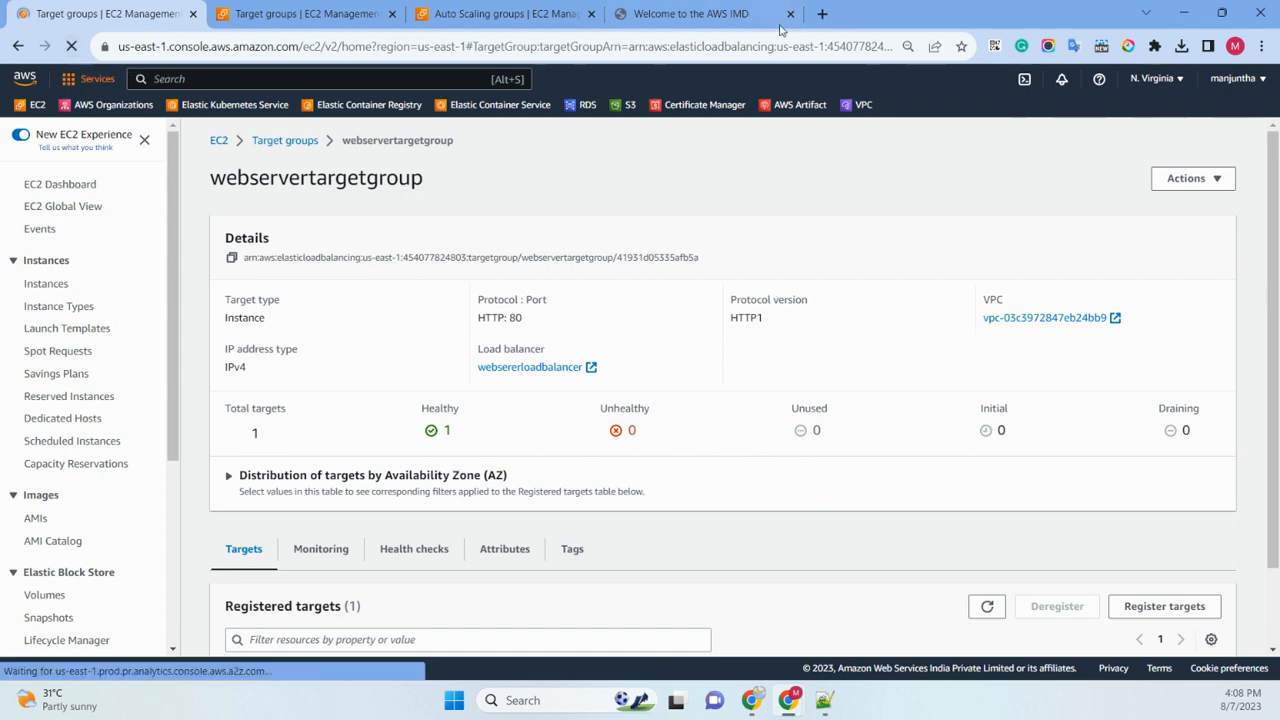
Reload the load balancer's web page to check the responding instance, and return to the webservertargetgroup details.
{"action": "left_click", "coordinate": [740, 16]}
{"action": "left_click", "coordinate": [71, 47]}
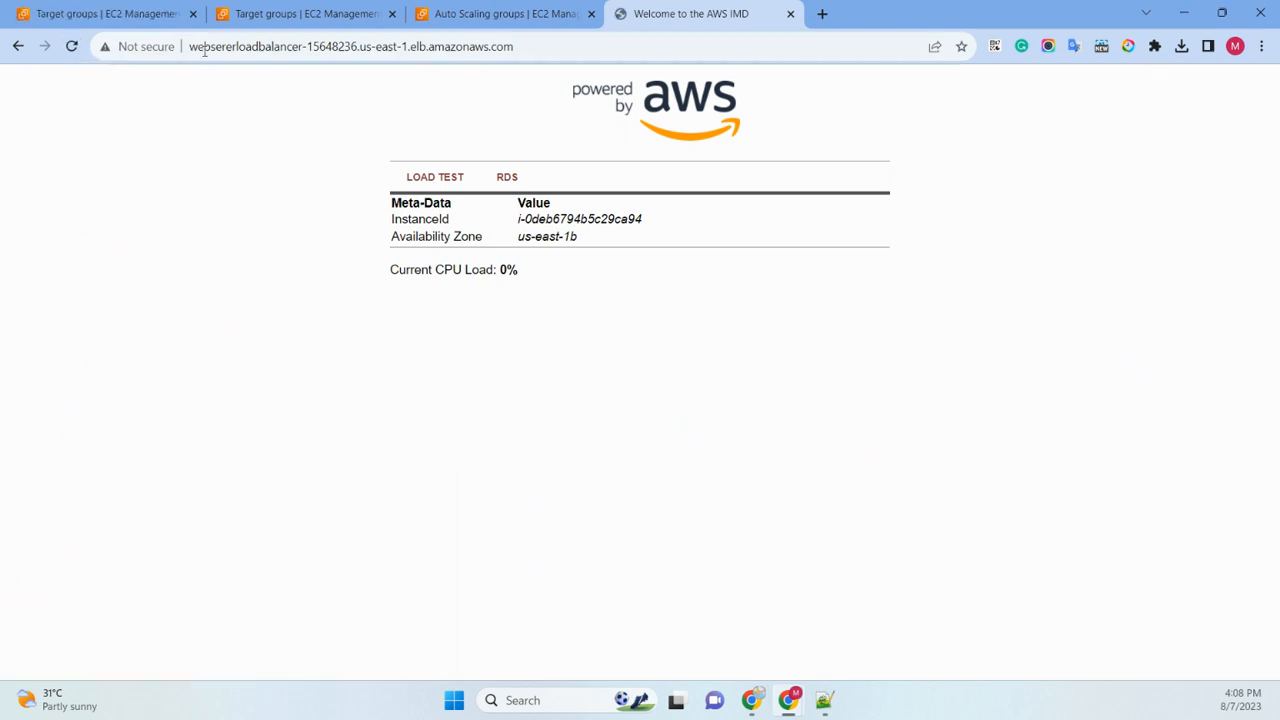
{"action": "left_click", "coordinate": [145, 12]}
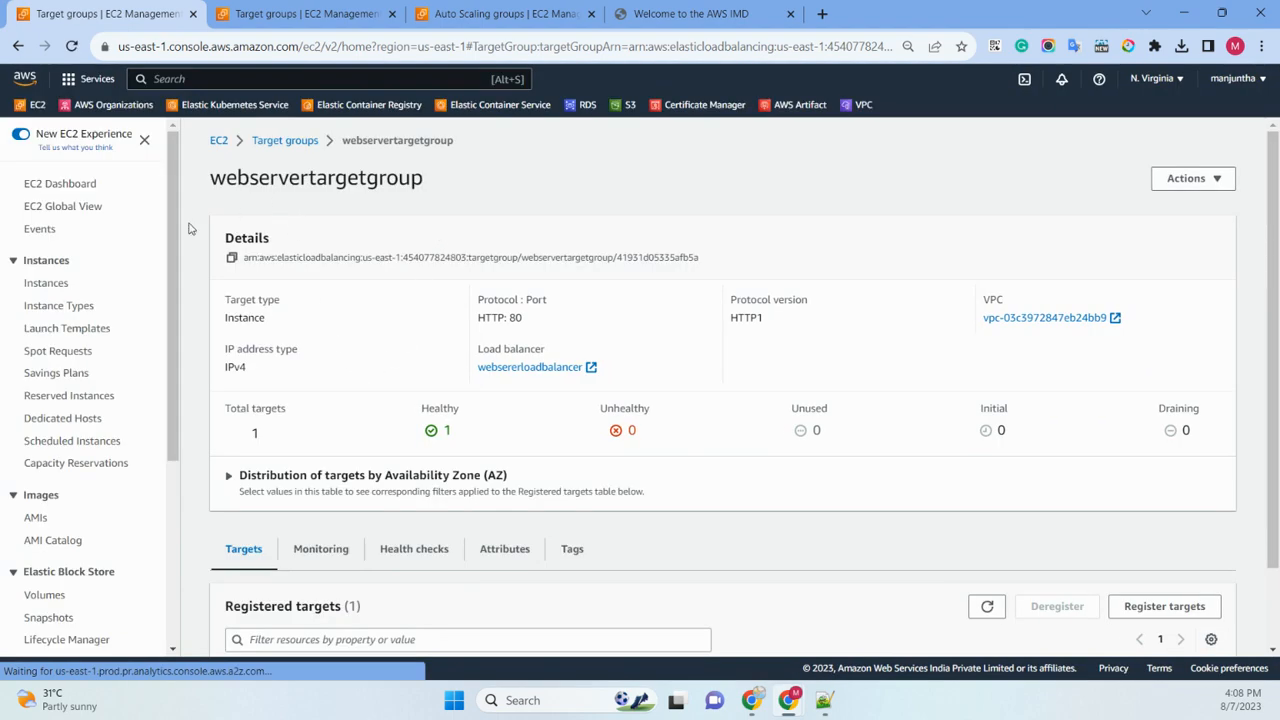
Open the EC2 instances list and refresh it repeatedly to check the state of the new us-east-1c instance.
{"action": "left_click", "coordinate": [47, 283]}
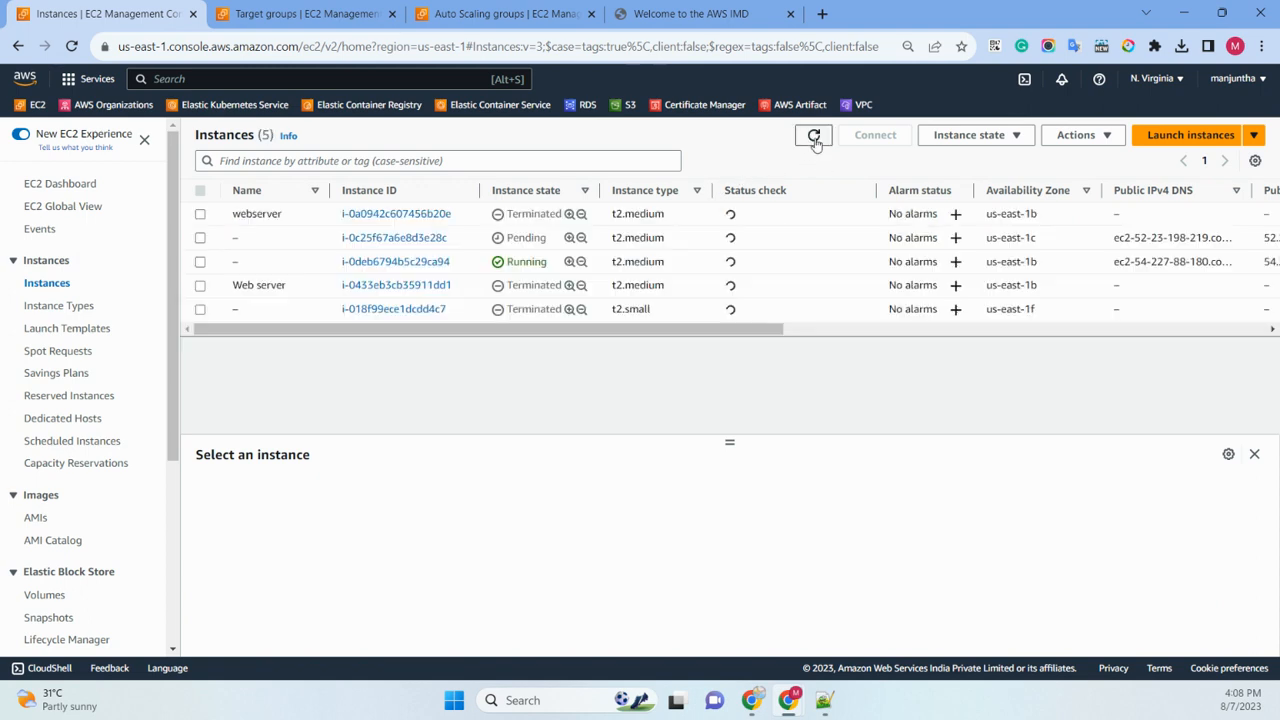
{"action": "left_click", "coordinate": [815, 140]}
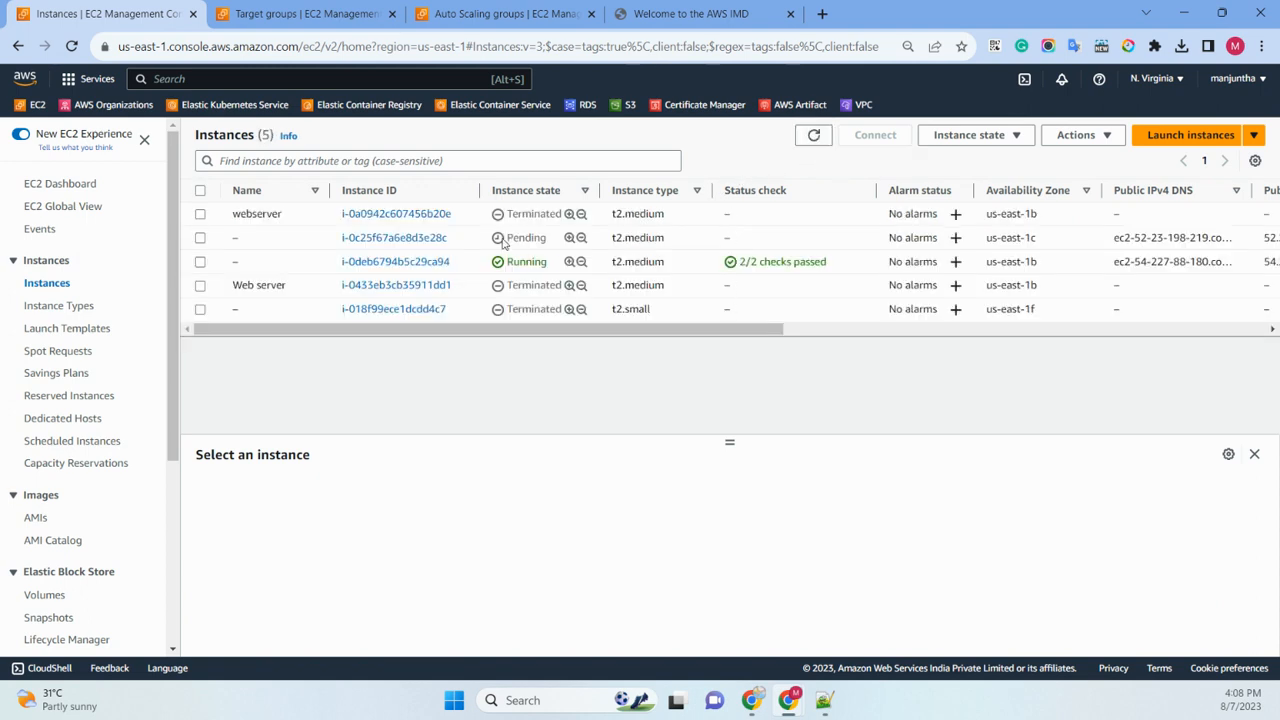
{"action": "left_click", "coordinate": [813, 137]}
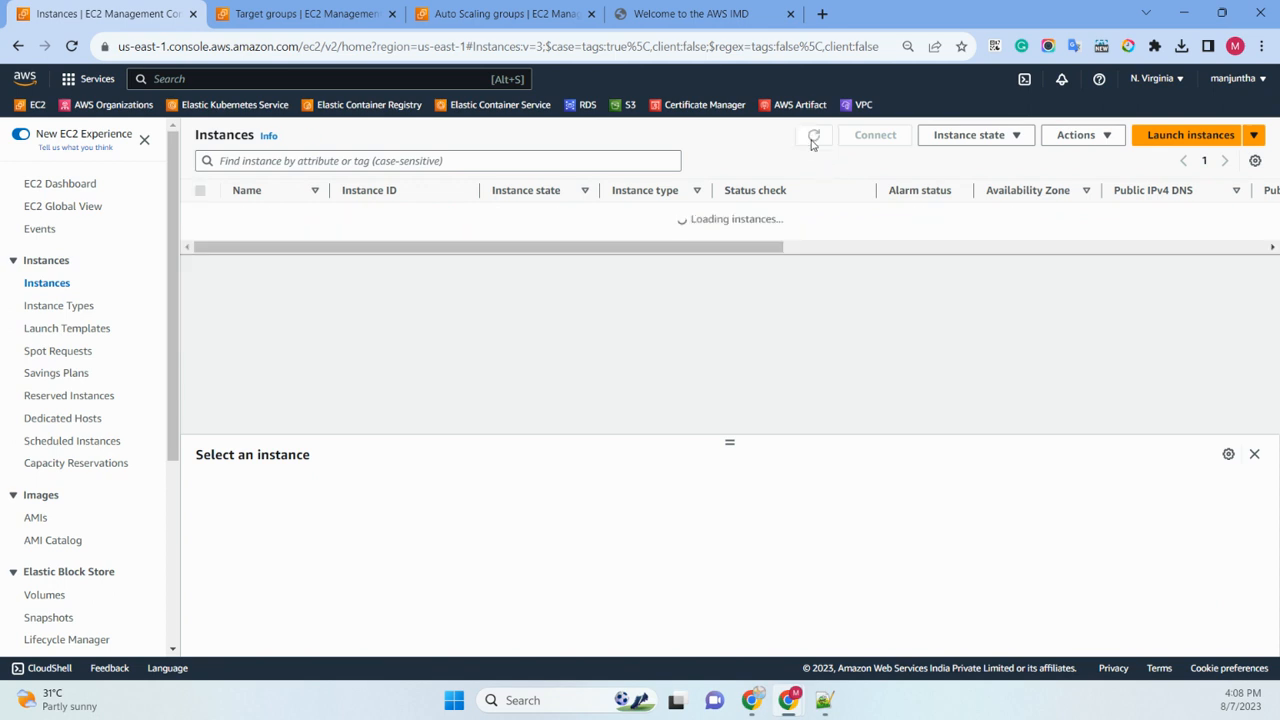
{"action": "left_click", "coordinate": [813, 139]}
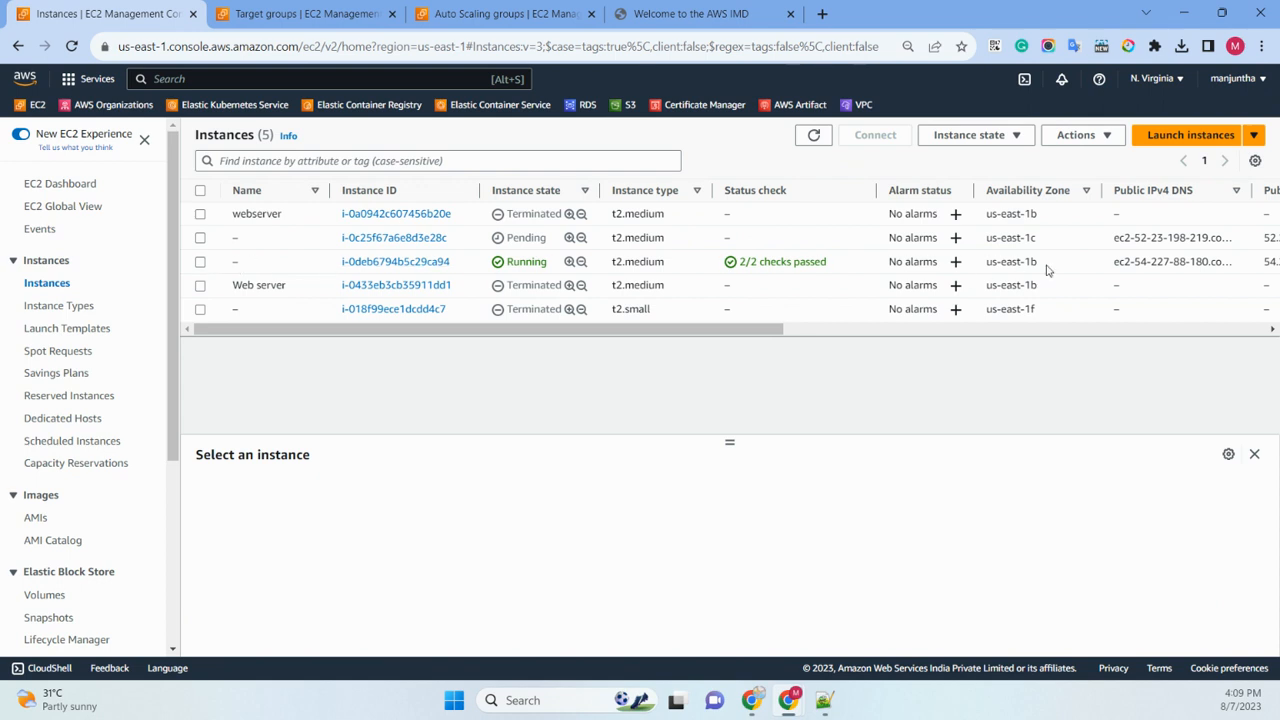
Terminate the running t2.medium instance in us-east-1b.
{"action": "left_click", "coordinate": [201, 262]}
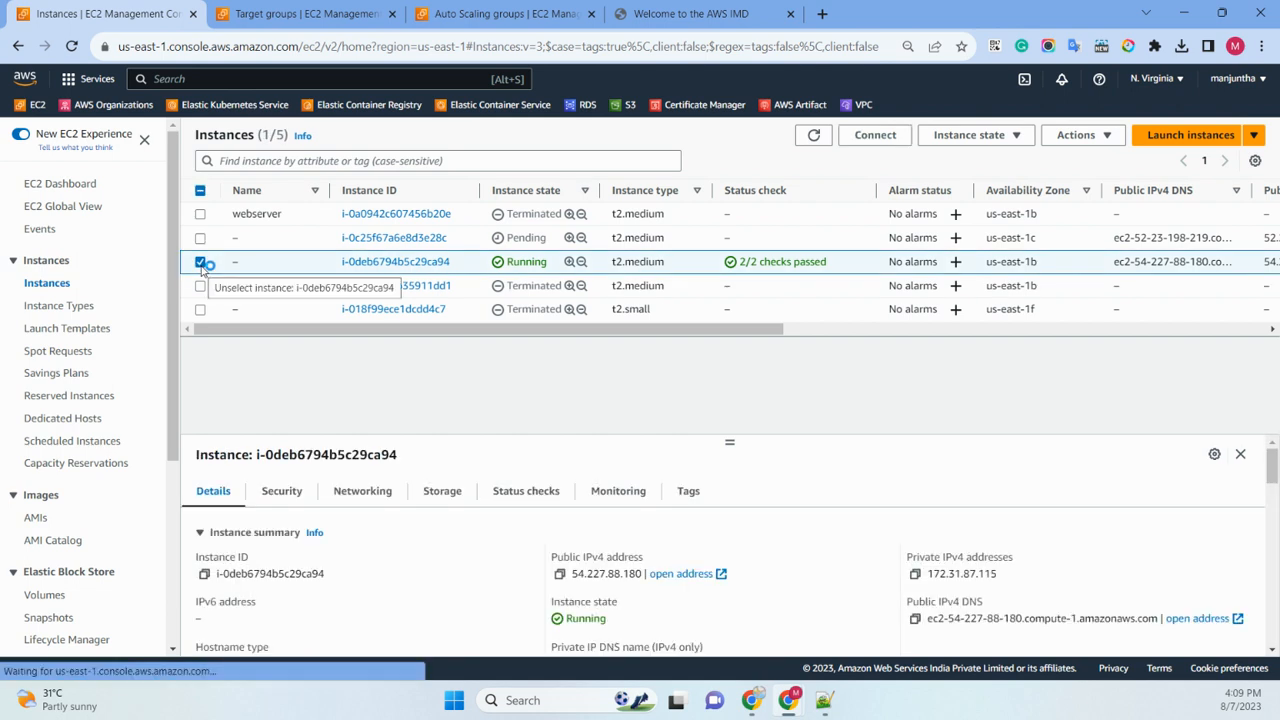
{"action": "left_click", "coordinate": [990, 142]}
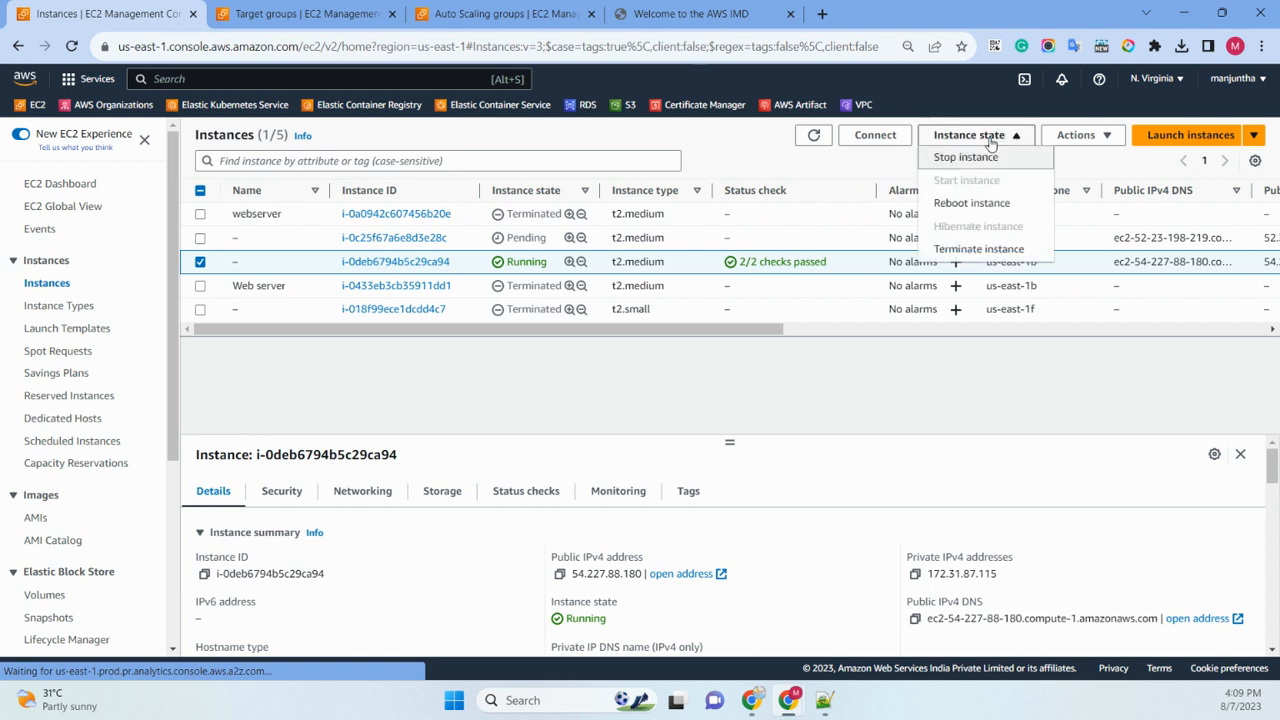
{"action": "left_click", "coordinate": [967, 251]}
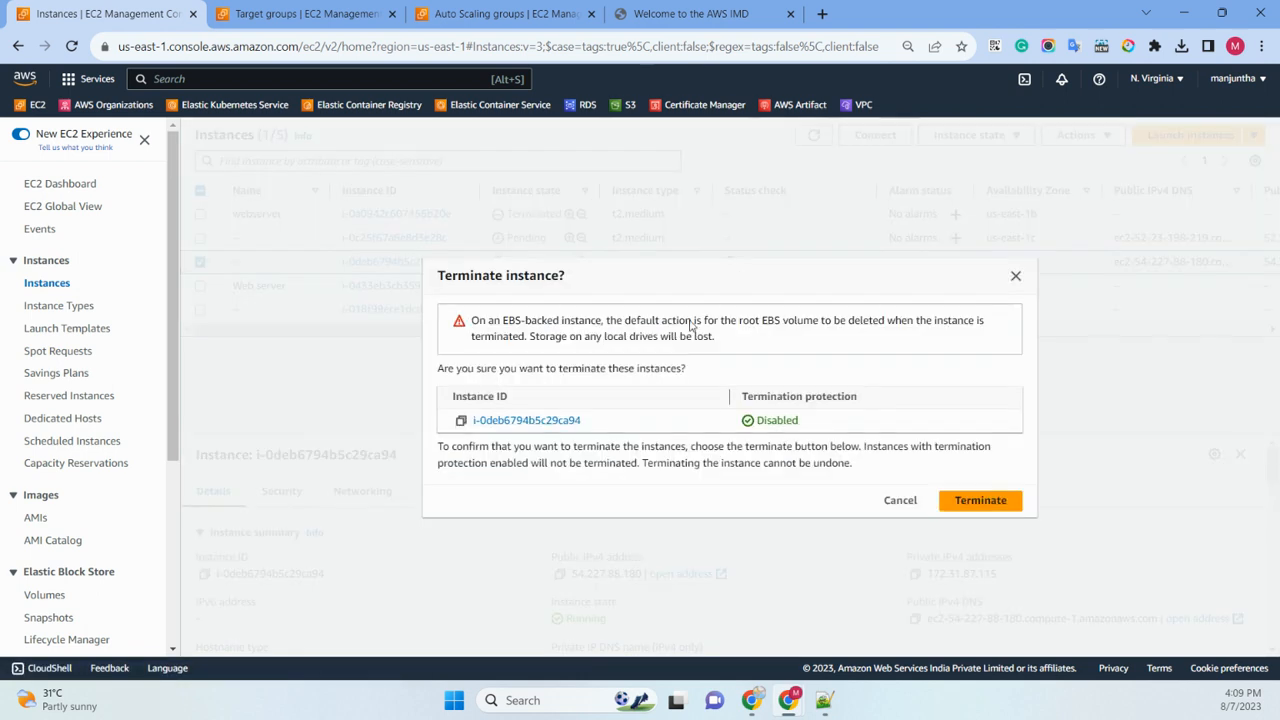
{"action": "left_click", "coordinate": [965, 501]}
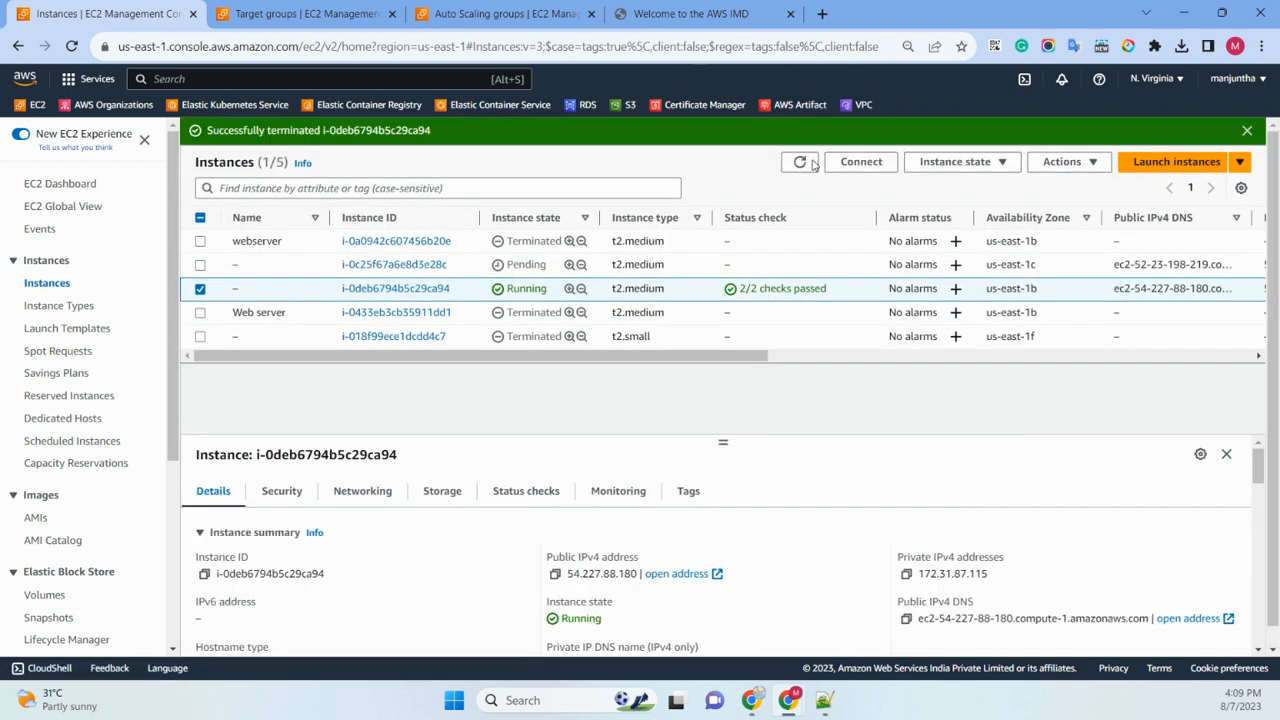
Refresh the instances list repeatedly to check the states of the terminated instance and the us-east-1c instance.
{"action": "double_click", "coordinate": [801, 163]}
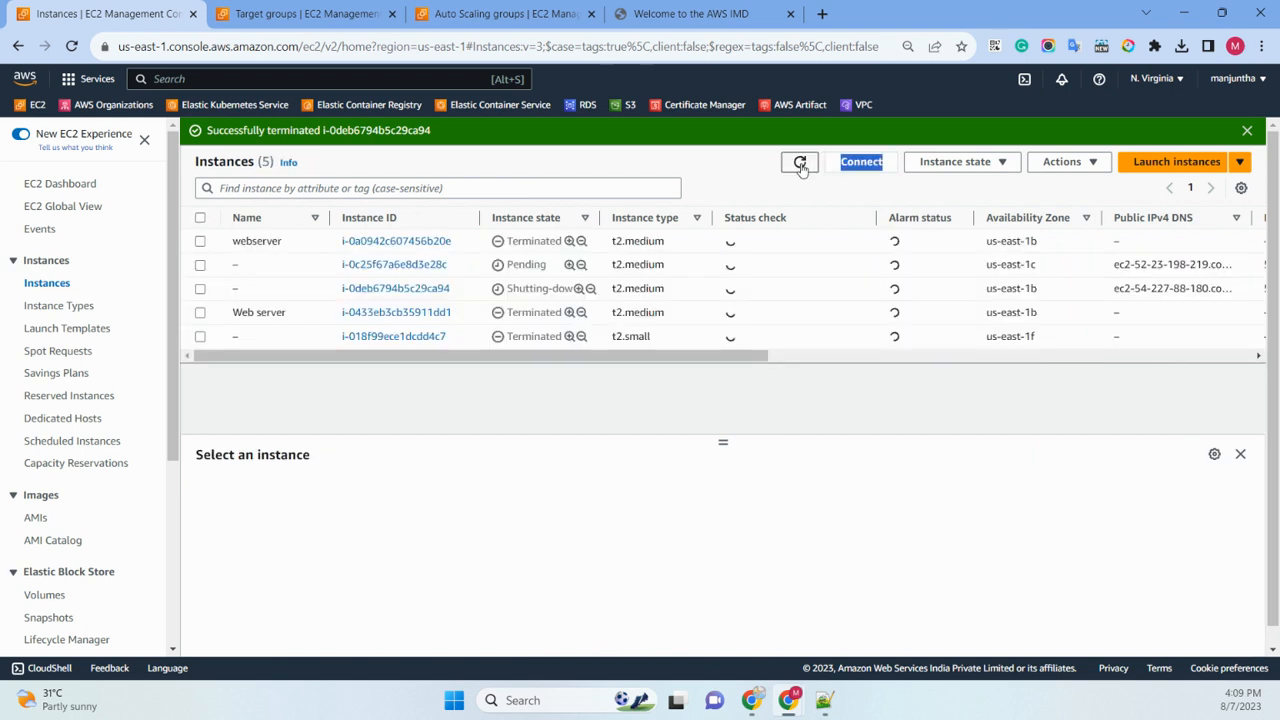
{"action": "left_click", "coordinate": [800, 164]}
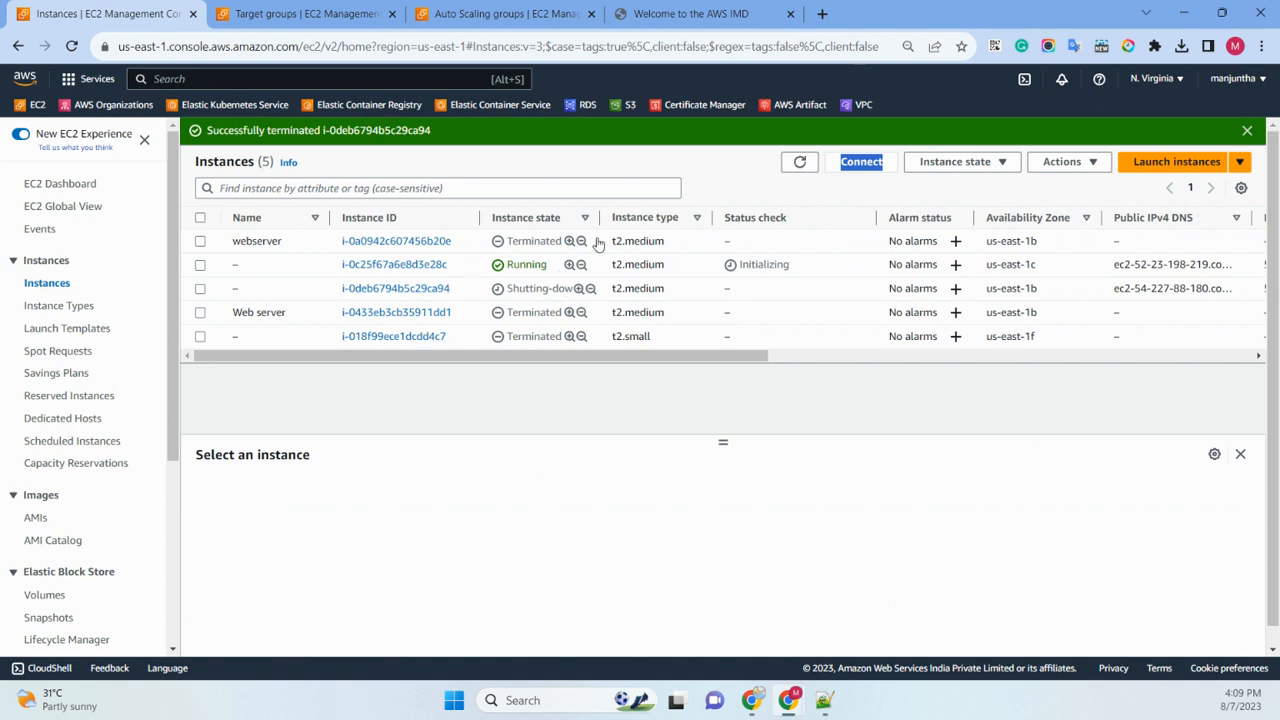
{"action": "left_click", "coordinate": [800, 168]}
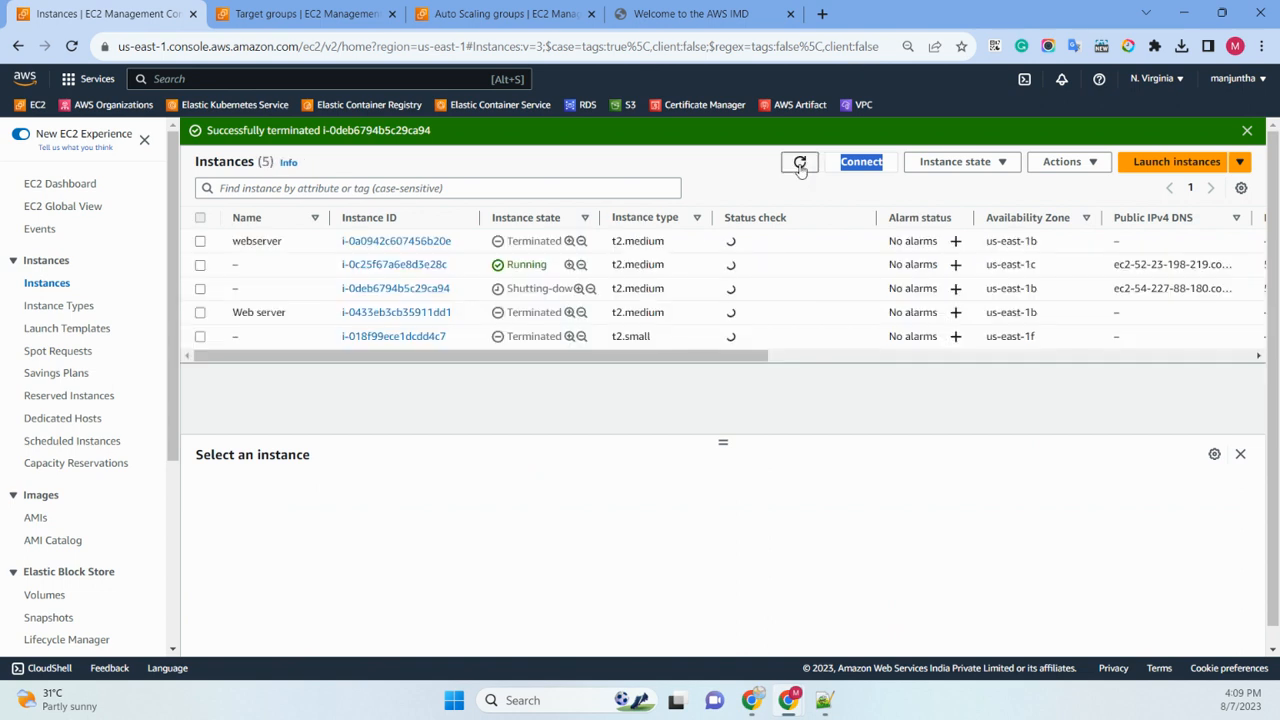
{"action": "left_click", "coordinate": [800, 165]}
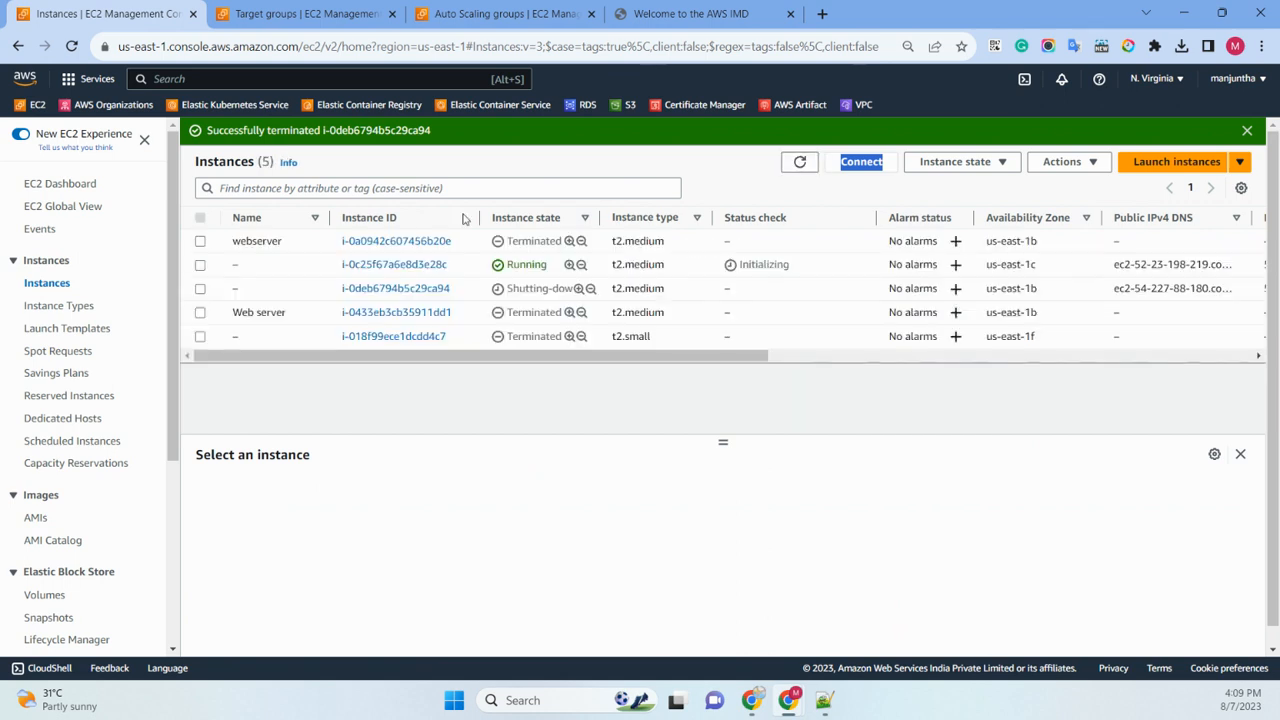
Open webservertargetgroup from the target groups list and refresh its registered targets to check their health status.
{"action": "scroll", "coordinate": [70, 495], "scroll_direction": "down", "scroll_amount": 3}
{"action": "left_click", "coordinate": [56, 564]}
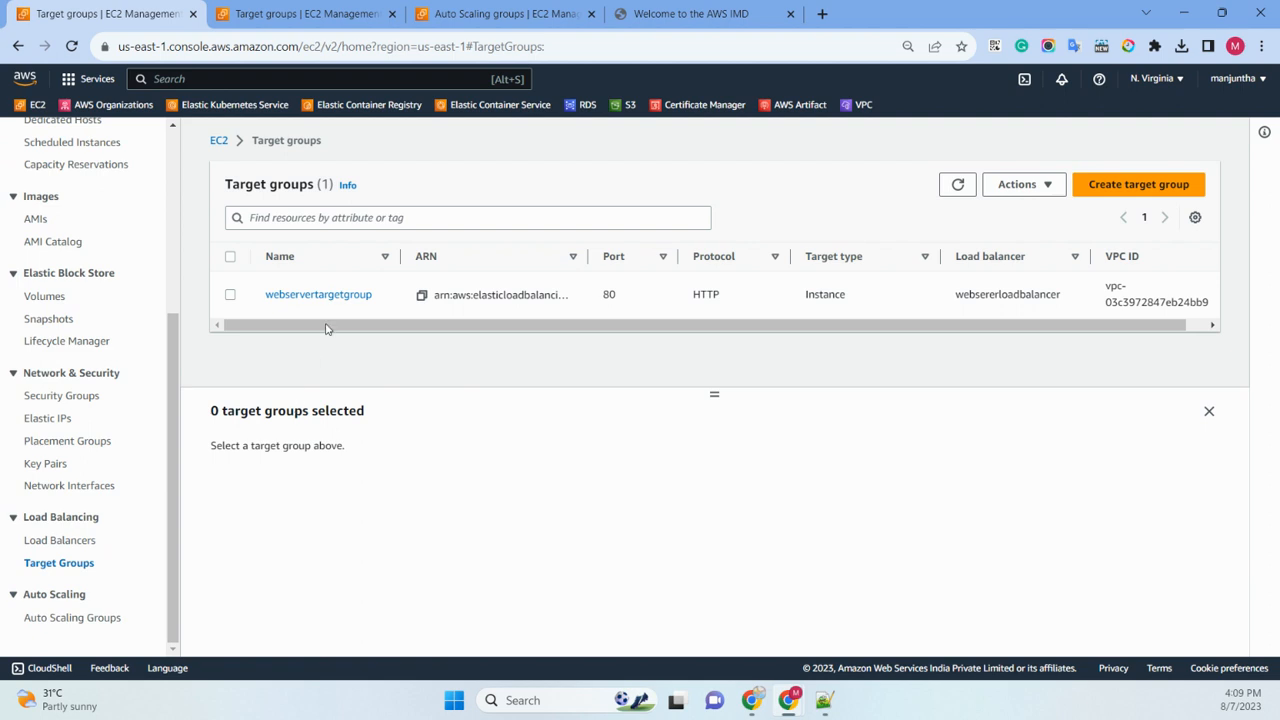
{"action": "left_click", "coordinate": [337, 295]}
{"action": "scroll", "coordinate": [347, 403], "scroll_direction": "down", "scroll_amount": 1}
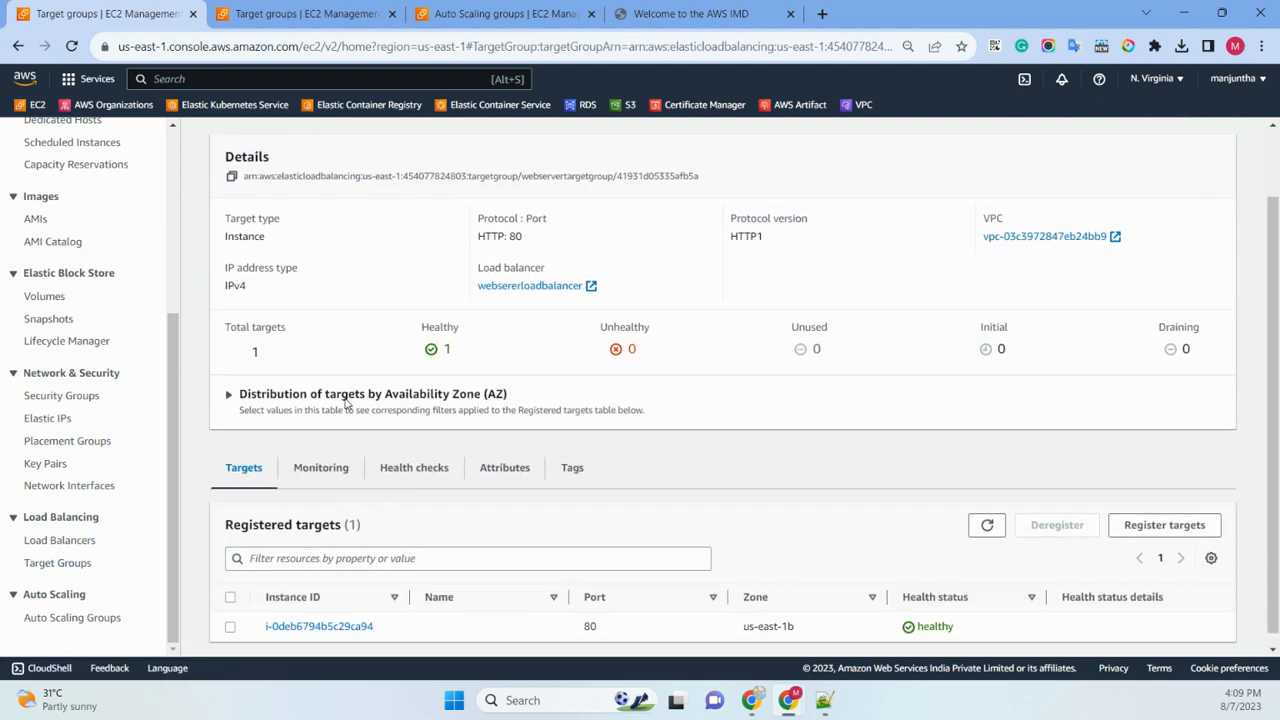
{"action": "left_click", "coordinate": [987, 524]}
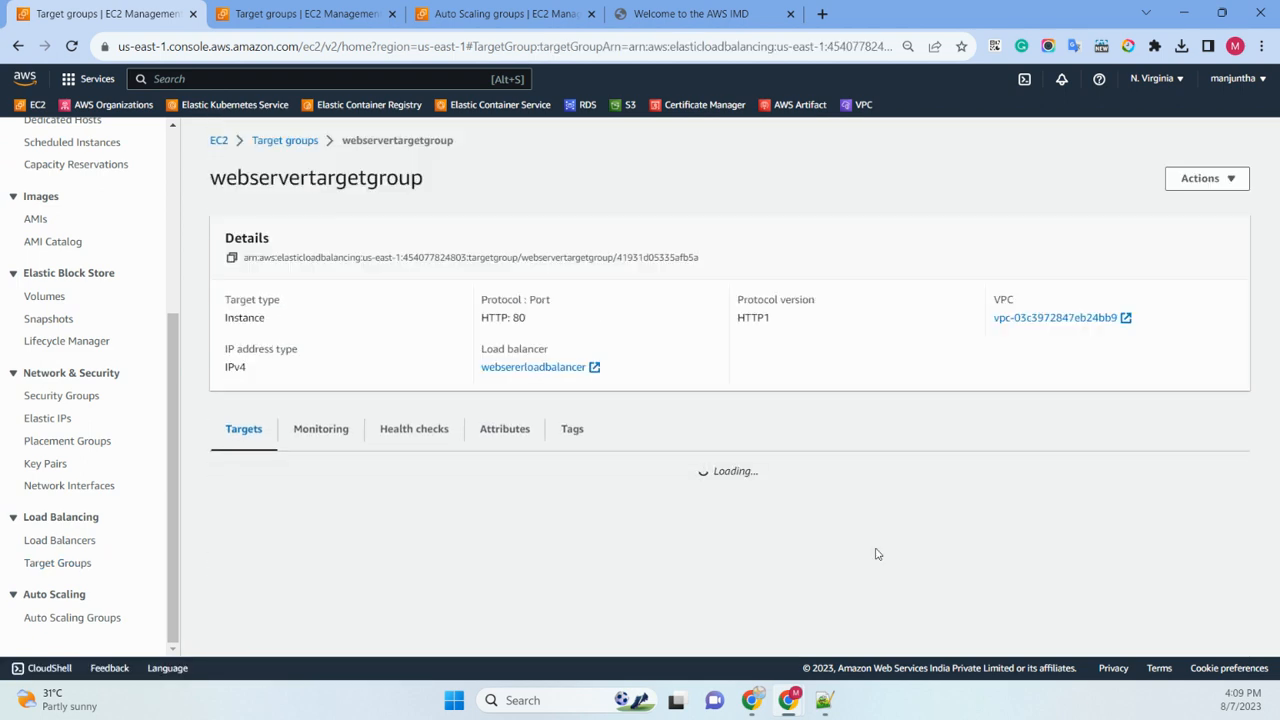
{"action": "scroll", "coordinate": [272, 460], "scroll_direction": "down", "scroll_amount": 2}
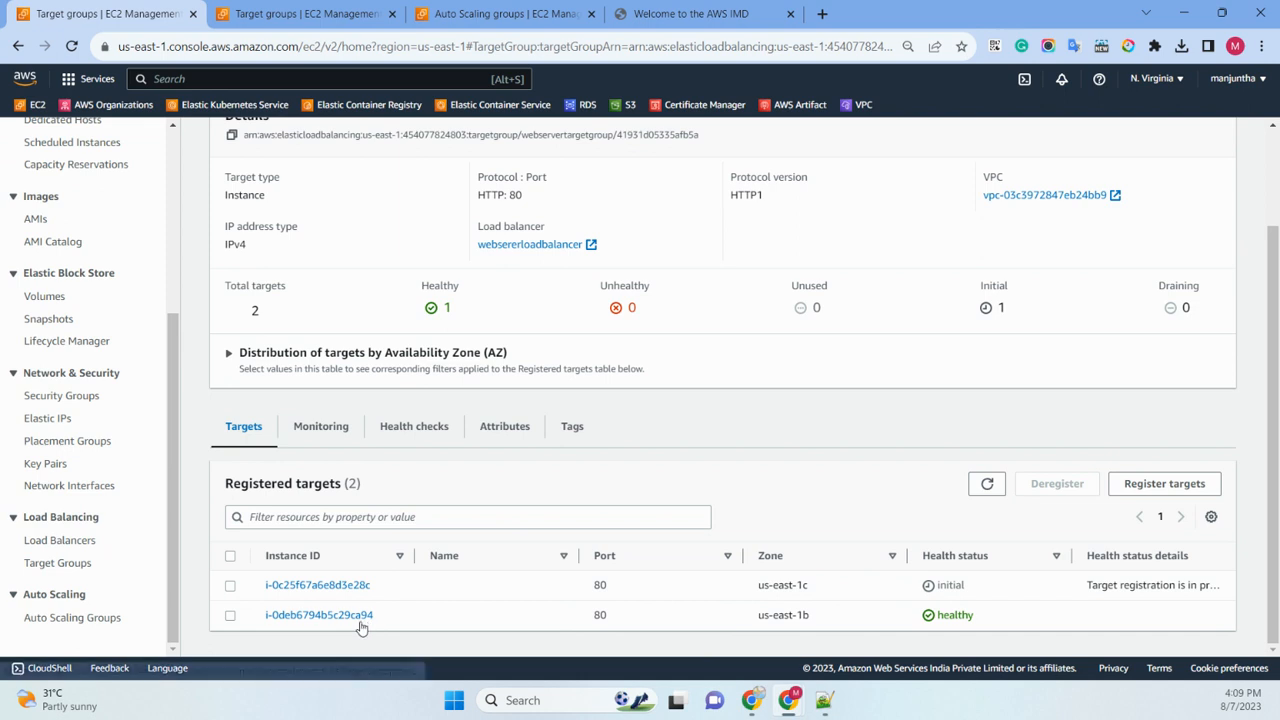
Recheck the instances list, and reopen webservertargetgroup to refresh its registered targets and check their zone and health status.
{"action": "scroll", "coordinate": [100, 330], "scroll_direction": "up", "scroll_amount": 5}
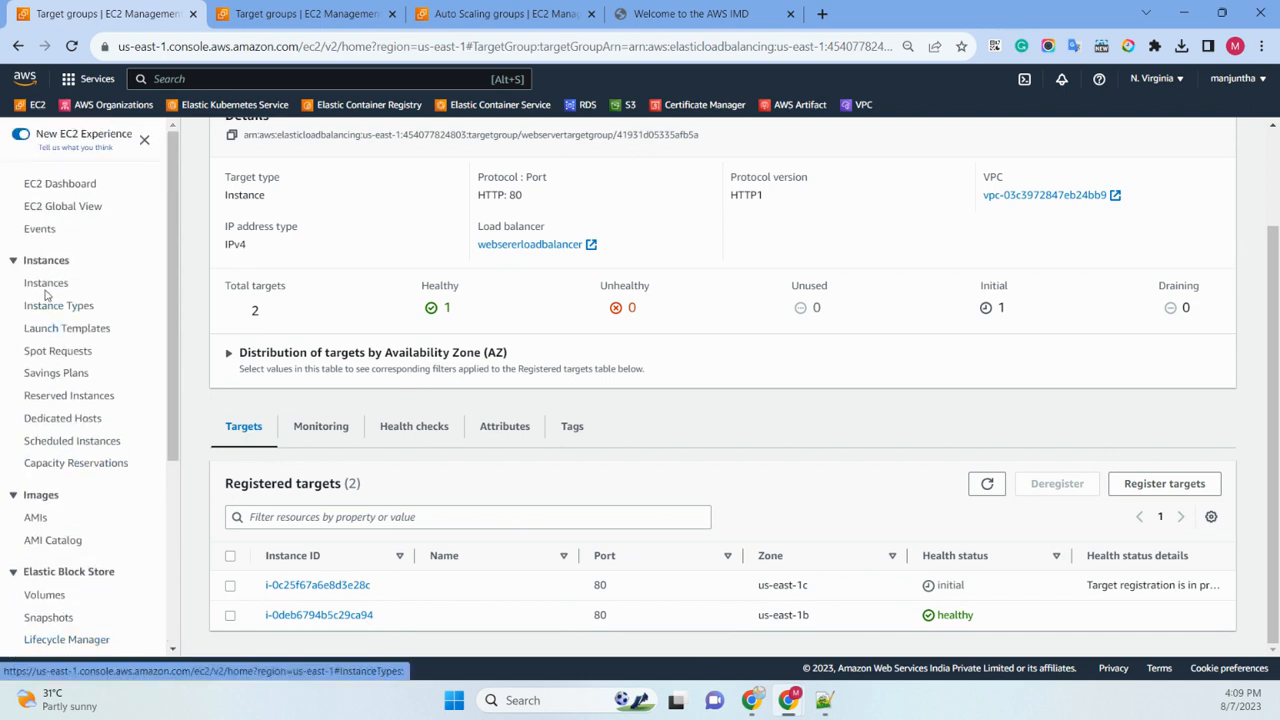
{"action": "left_click", "coordinate": [46, 285]}
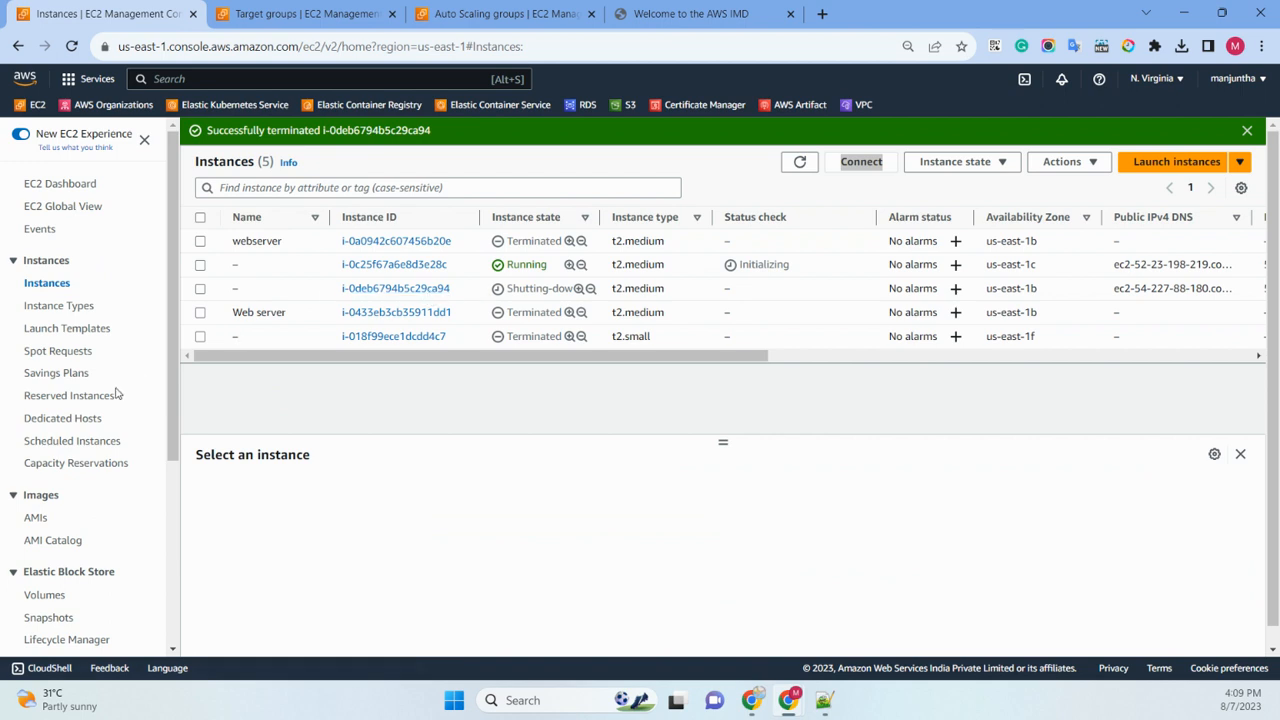
{"action": "scroll", "coordinate": [100, 423], "scroll_direction": "down", "scroll_amount": 3}
{"action": "left_click", "coordinate": [68, 564]}
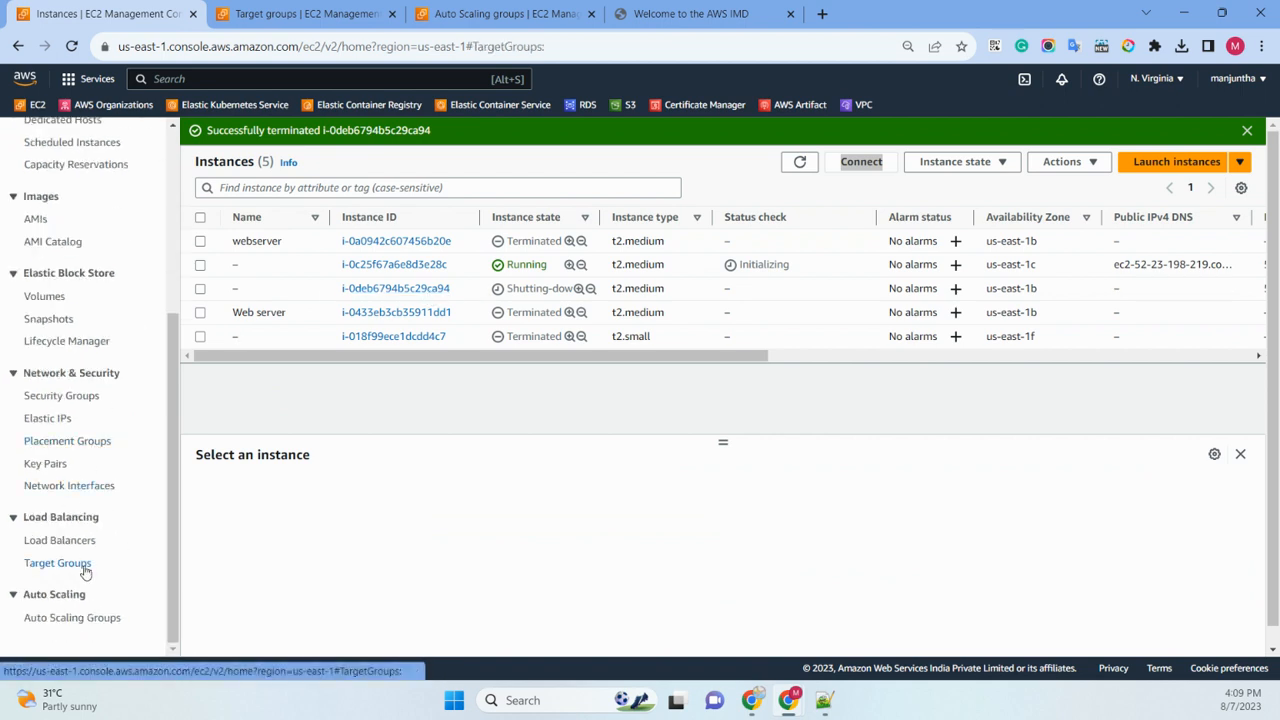
{"action": "left_click", "coordinate": [313, 295]}
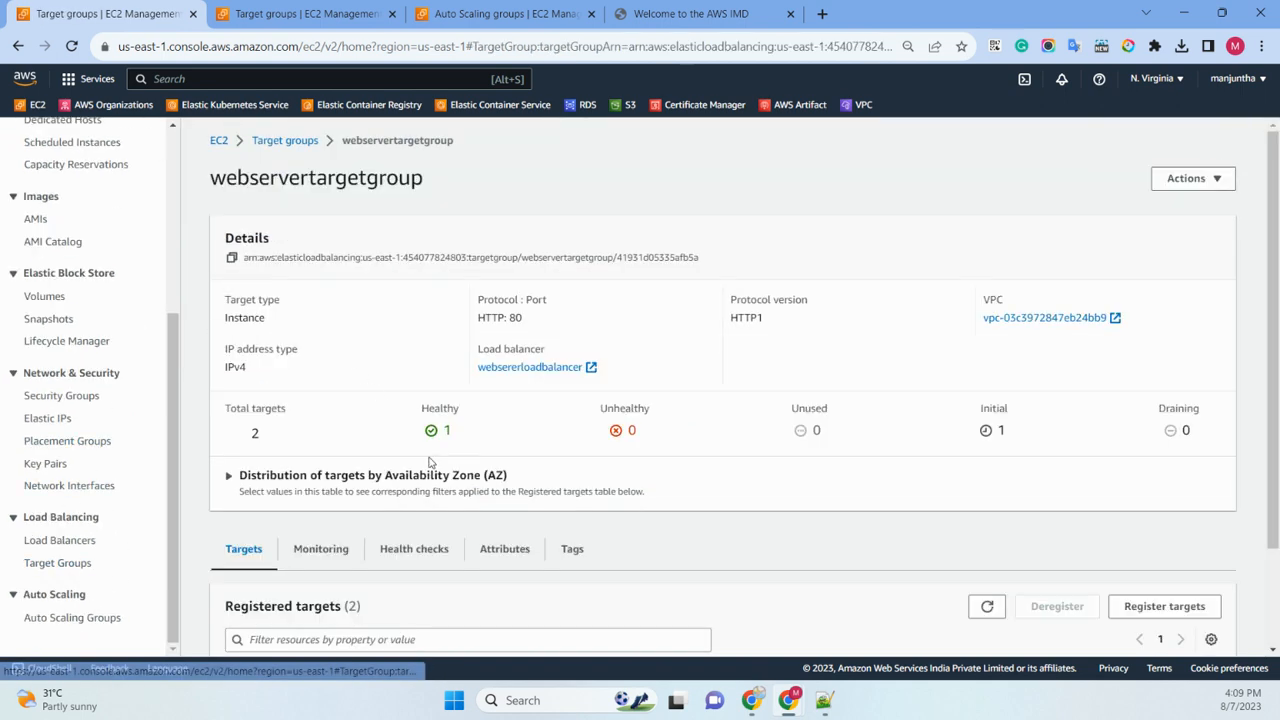
{"action": "scroll", "coordinate": [430, 452], "scroll_direction": "down", "scroll_amount": 3}
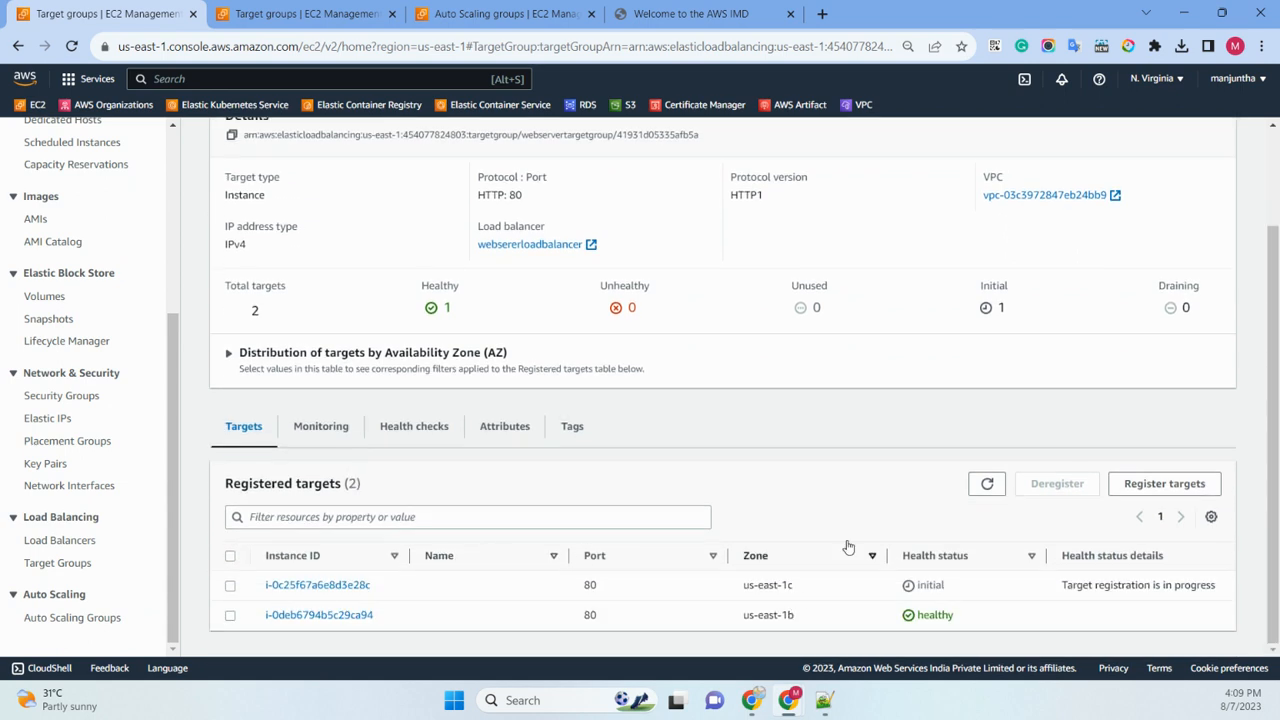
{"action": "left_click", "coordinate": [986, 484]}
{"action": "scroll", "coordinate": [892, 489], "scroll_direction": "down", "scroll_amount": 2}
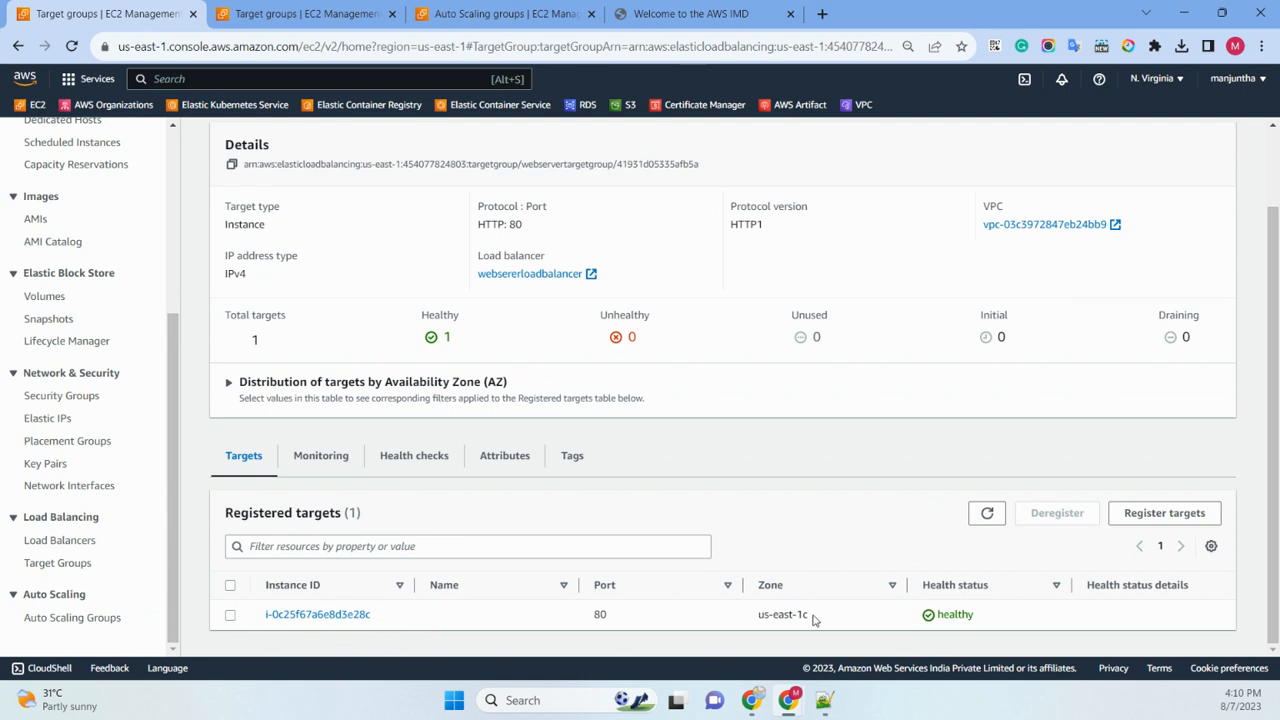
{"action": "left_click_drag", "start_coordinate": [813, 615], "coordinate": [746, 628]}
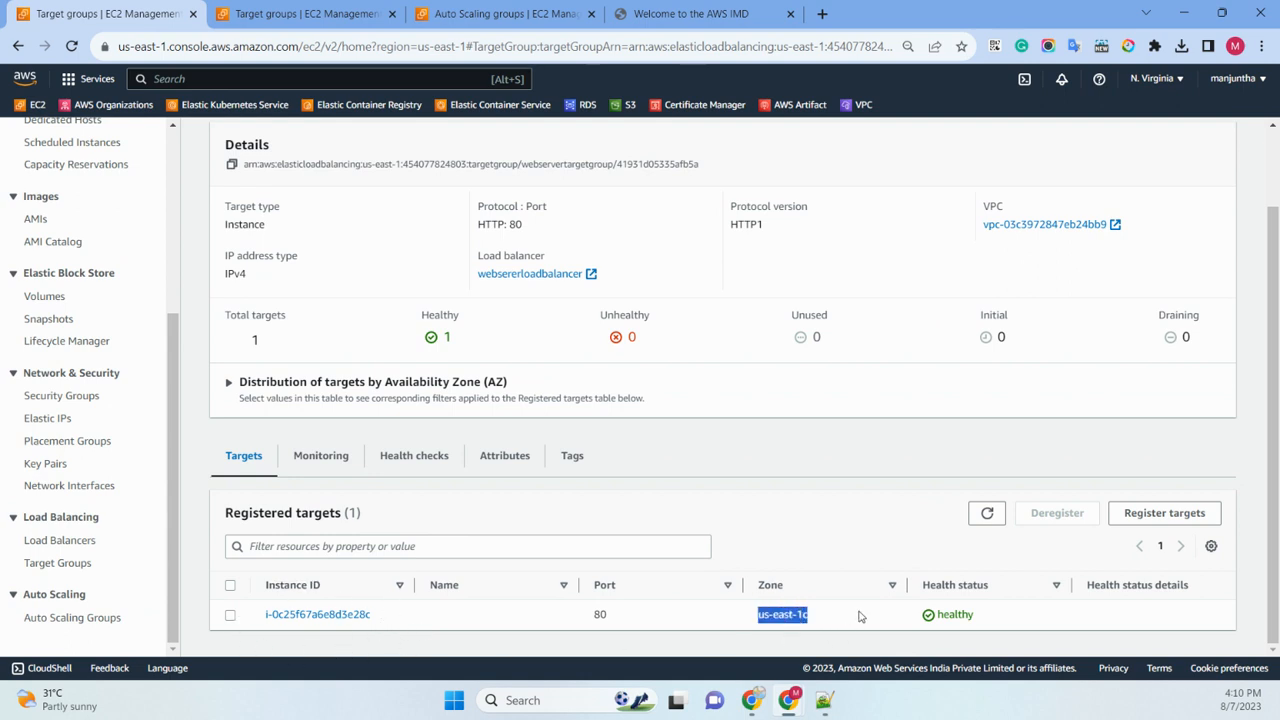
{"action": "left_click", "coordinate": [137, 419]}
Return to the EC2 instances list and refresh it repeatedly to check for a replacement instance launched by the group.
{"action": "scroll", "coordinate": [27, 308], "scroll_direction": "up", "scroll_amount": 3}
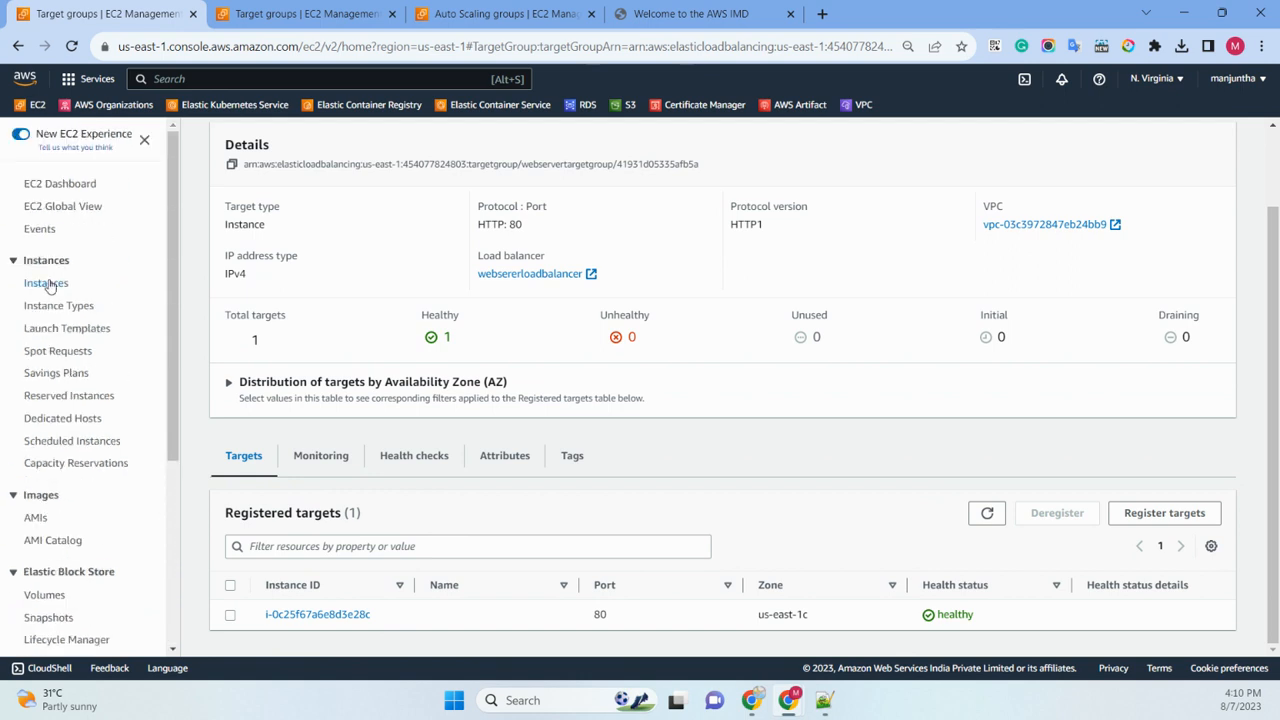
{"action": "left_click", "coordinate": [46, 283]}
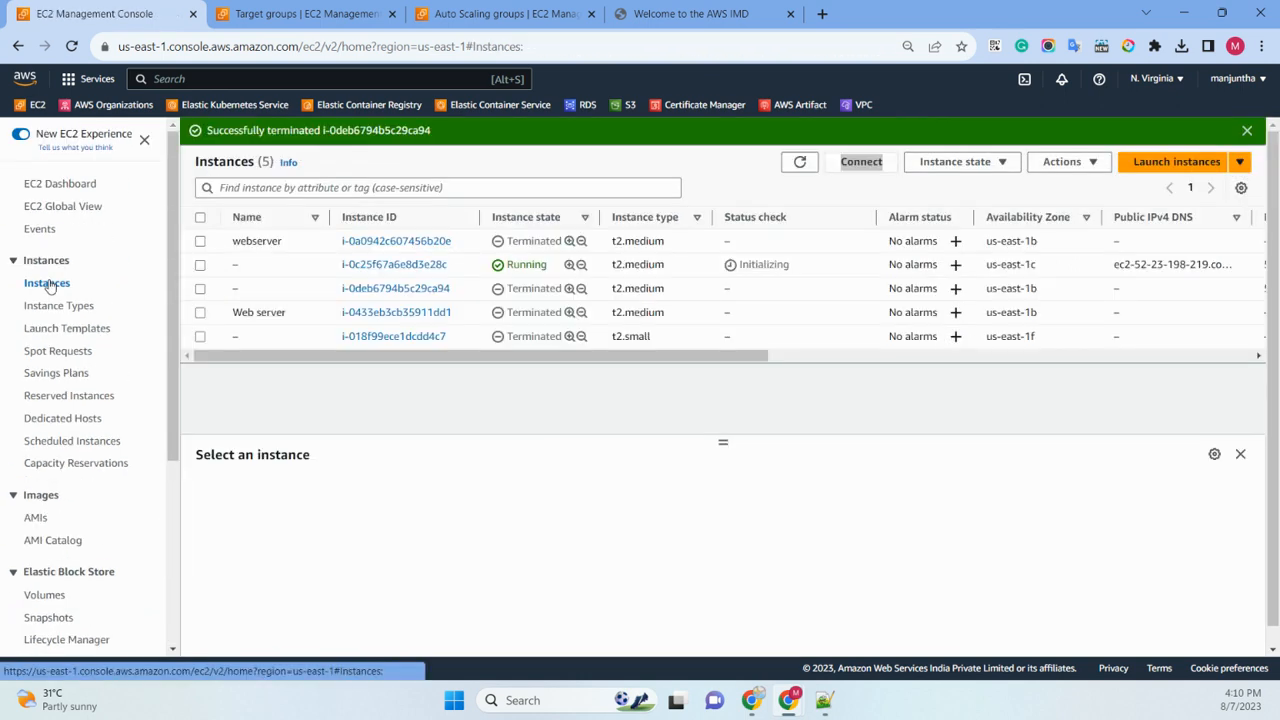
{"action": "double_click", "coordinate": [800, 164]}
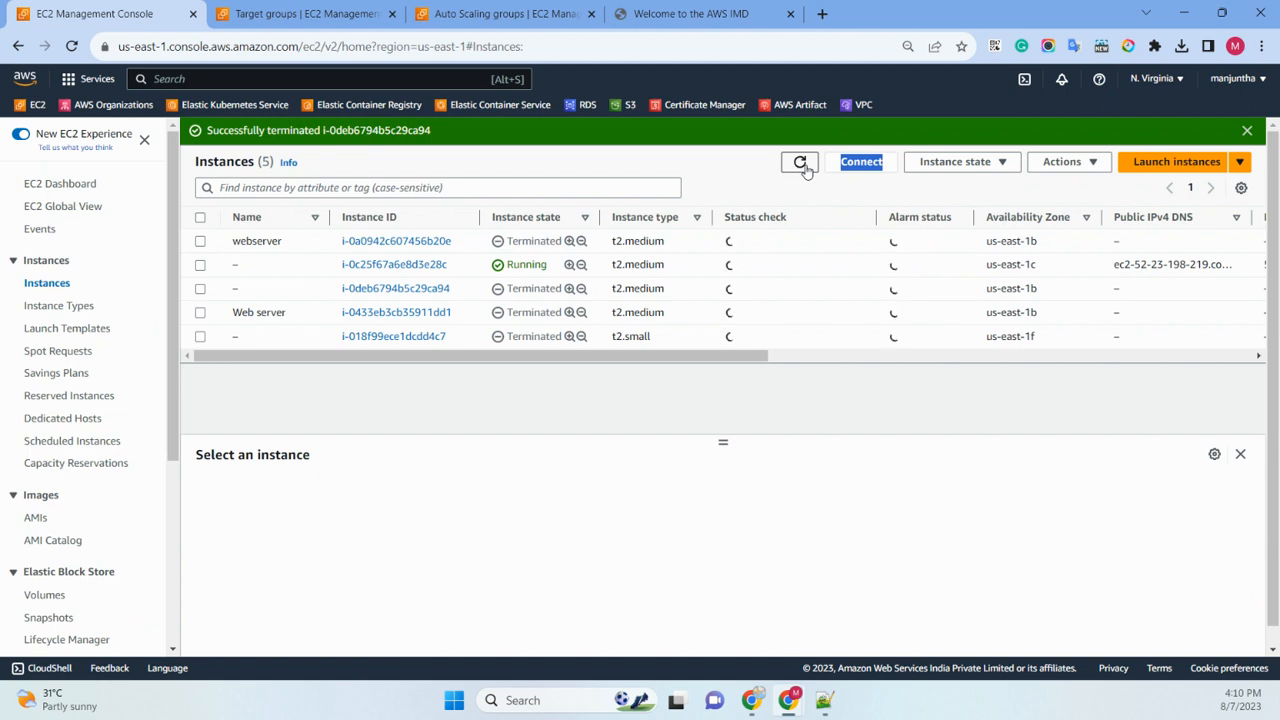
{"action": "left_click", "coordinate": [805, 170]}
{"action": "left_click", "coordinate": [806, 170]}
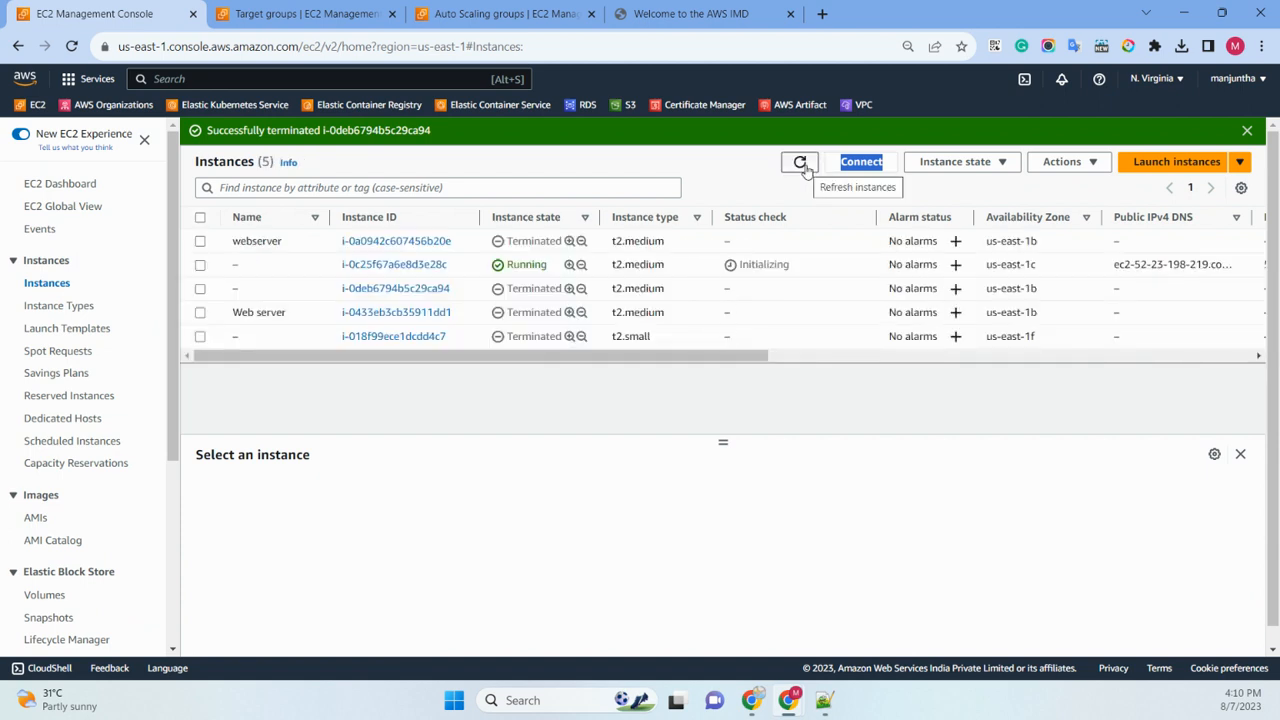
{"action": "left_click", "coordinate": [806, 170]}
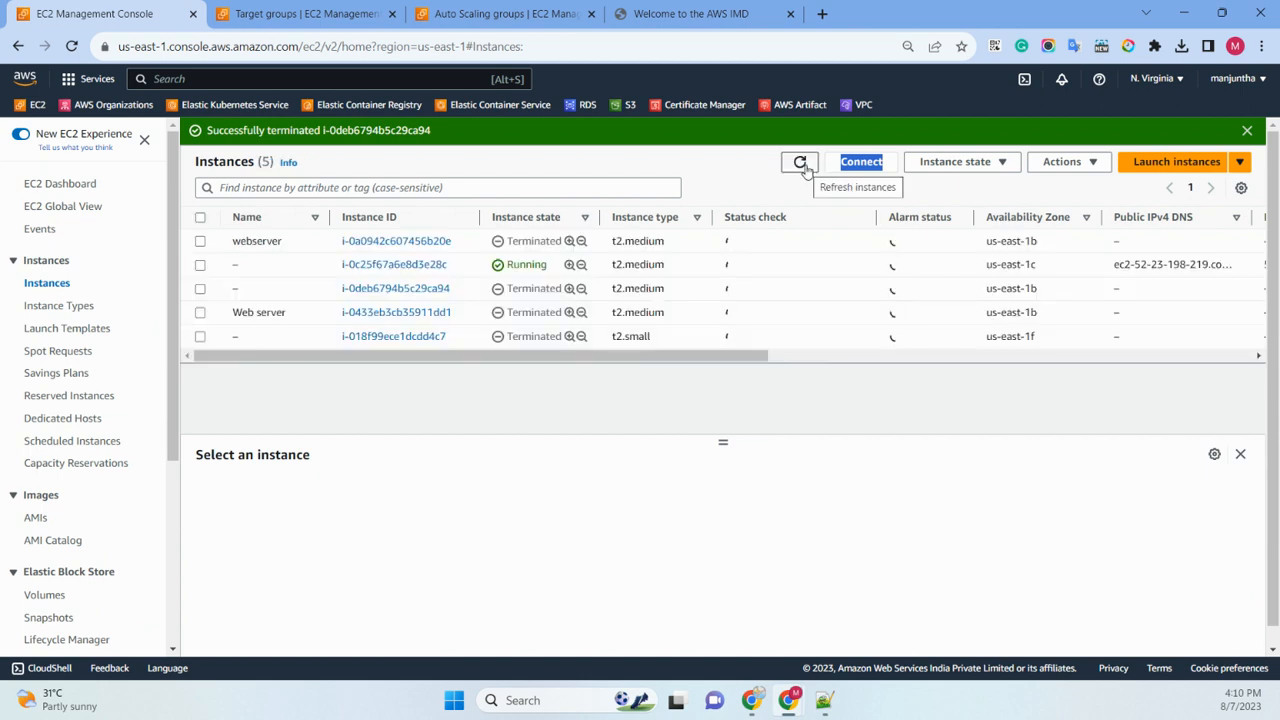
{"action": "left_click", "coordinate": [806, 170]}
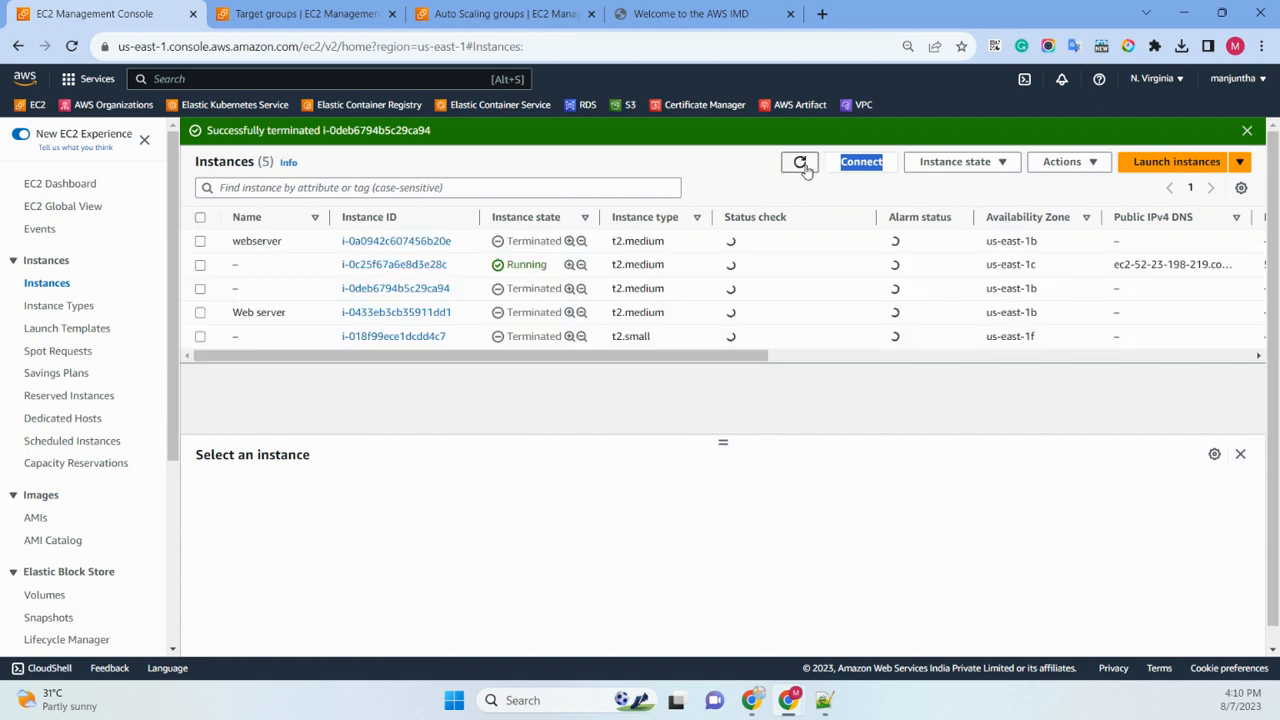
Dismiss the termination notice, and refresh the list to select the new us-east-1b instance and view its details.
{"action": "left_click", "coordinate": [1247, 131]}
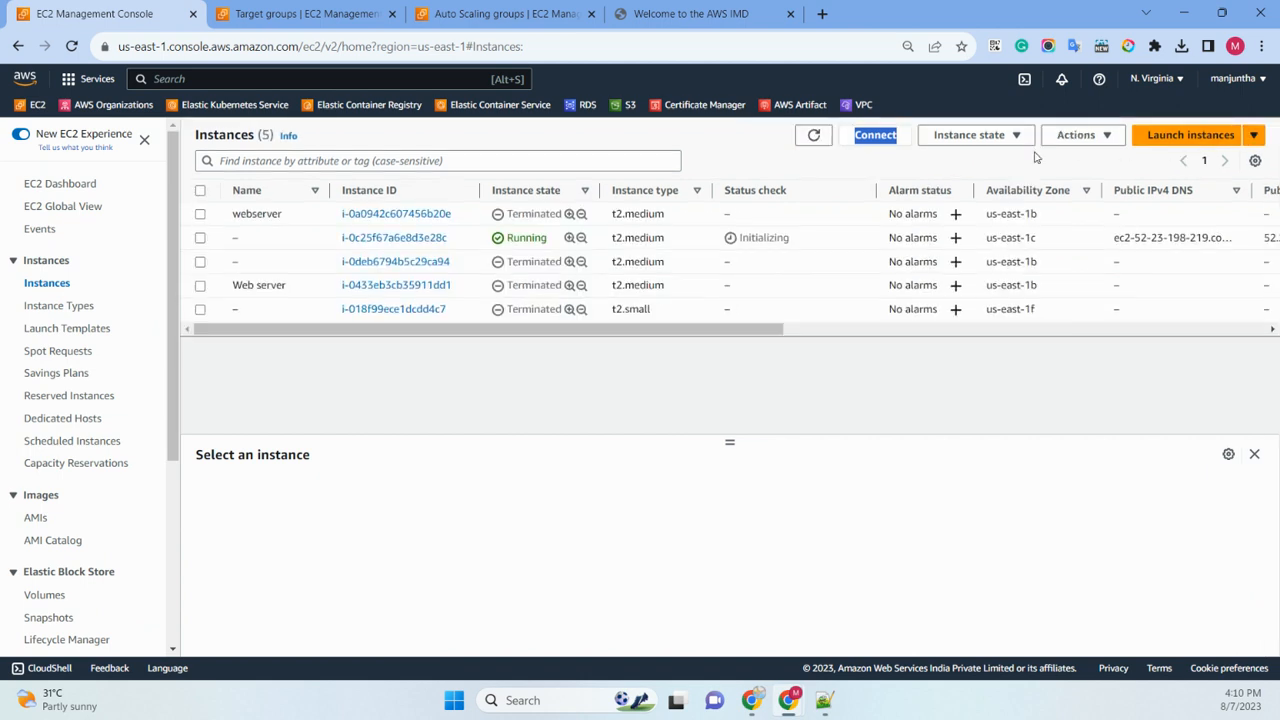
{"action": "left_click", "coordinate": [816, 137]}
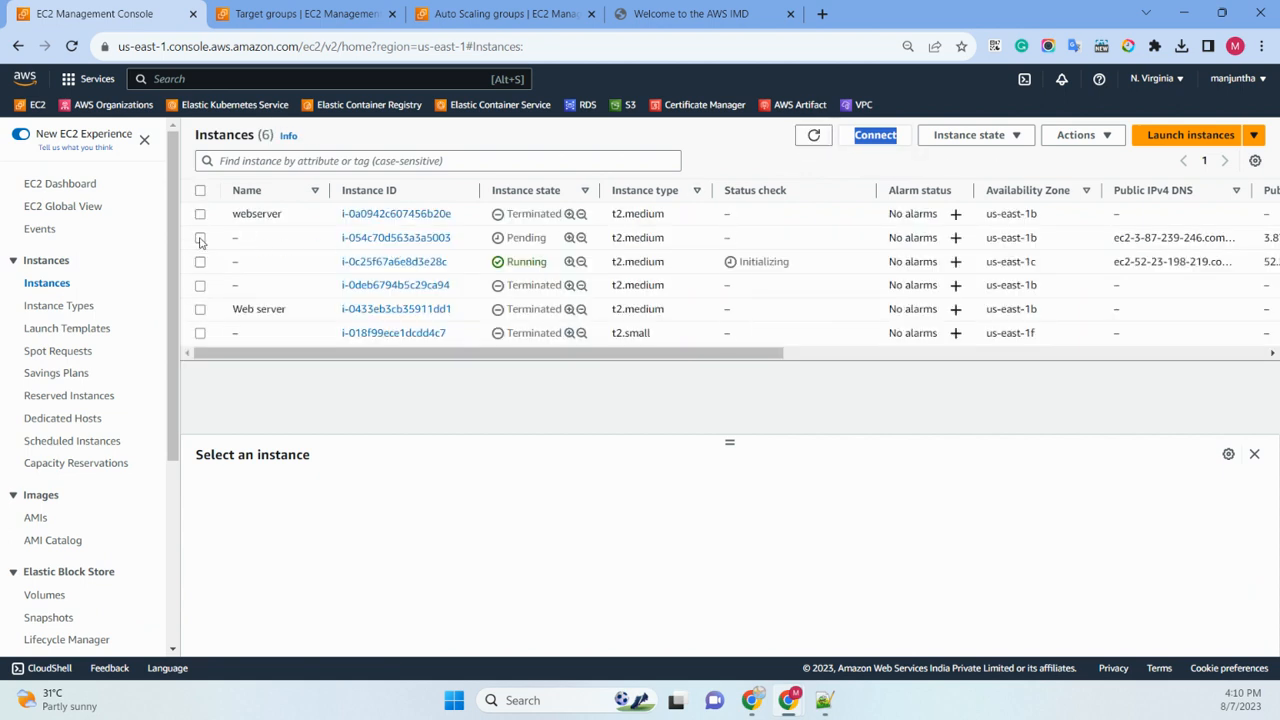
{"action": "left_click", "coordinate": [200, 238]}
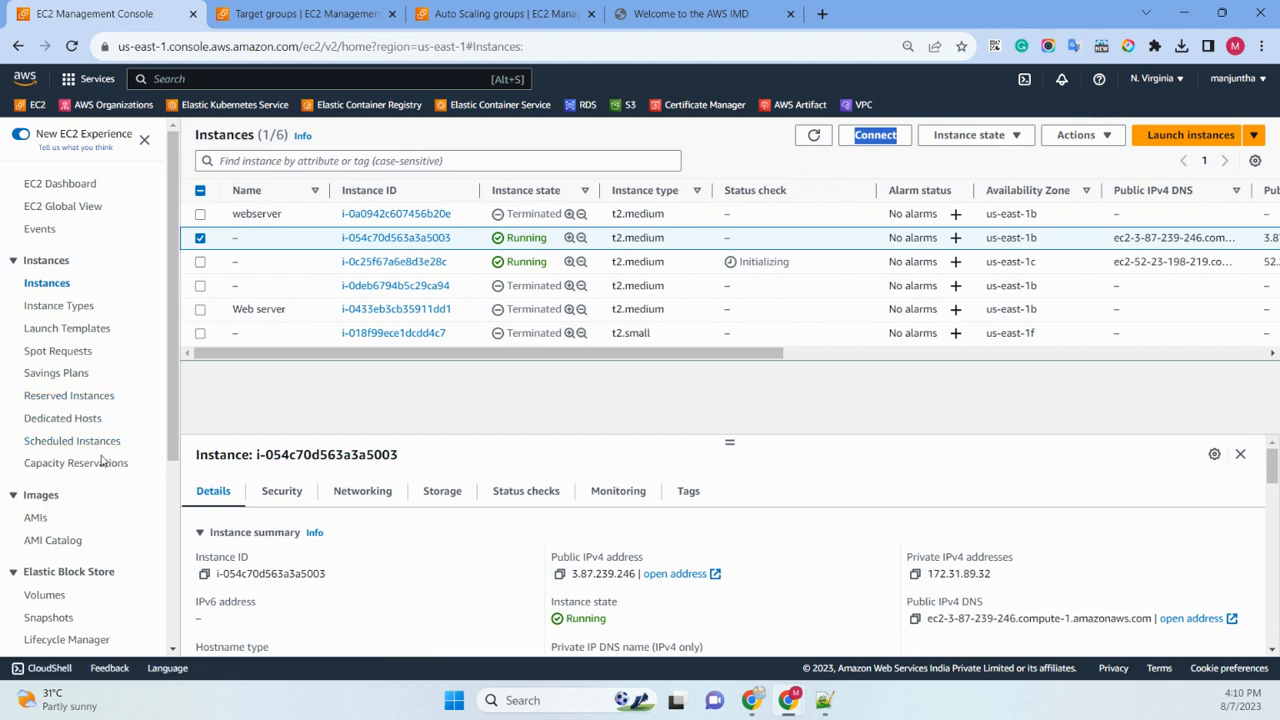
Open Lifecycle Manager to view the available lifecycle policy types, and open the security groups list.
{"action": "scroll", "coordinate": [108, 340], "scroll_direction": "down", "scroll_amount": 3}
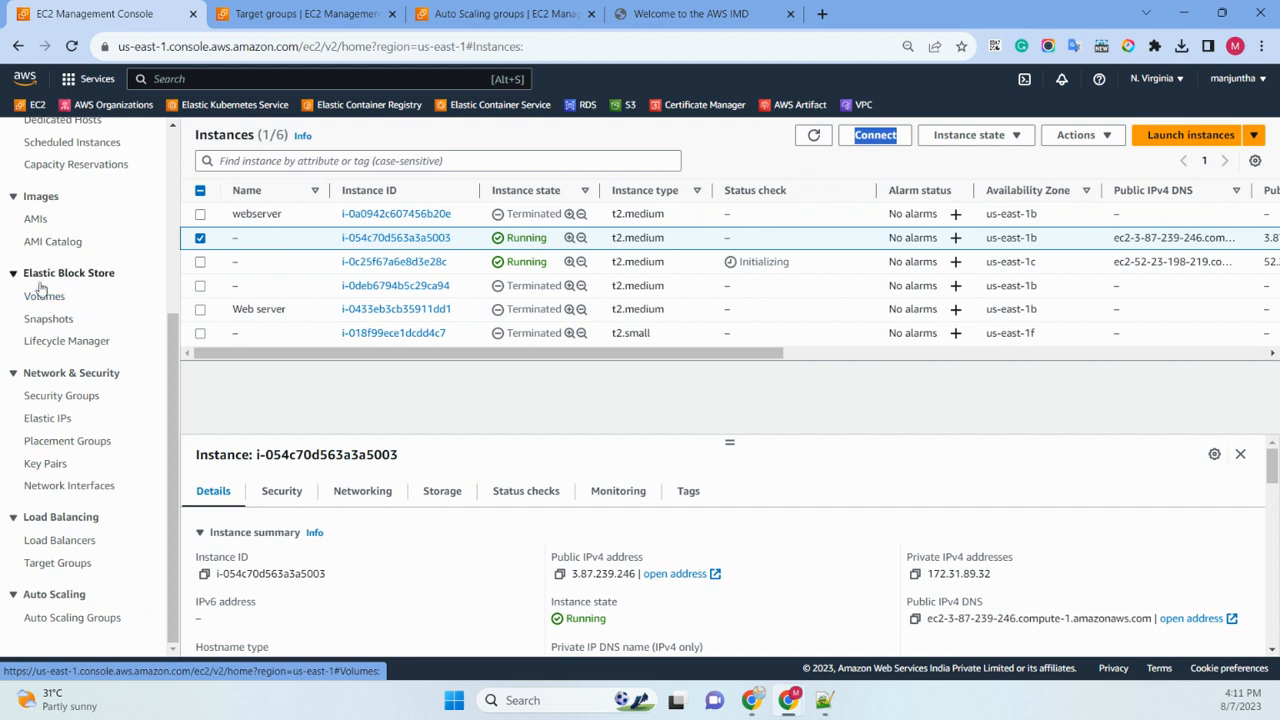
{"action": "left_click", "coordinate": [55, 347]}
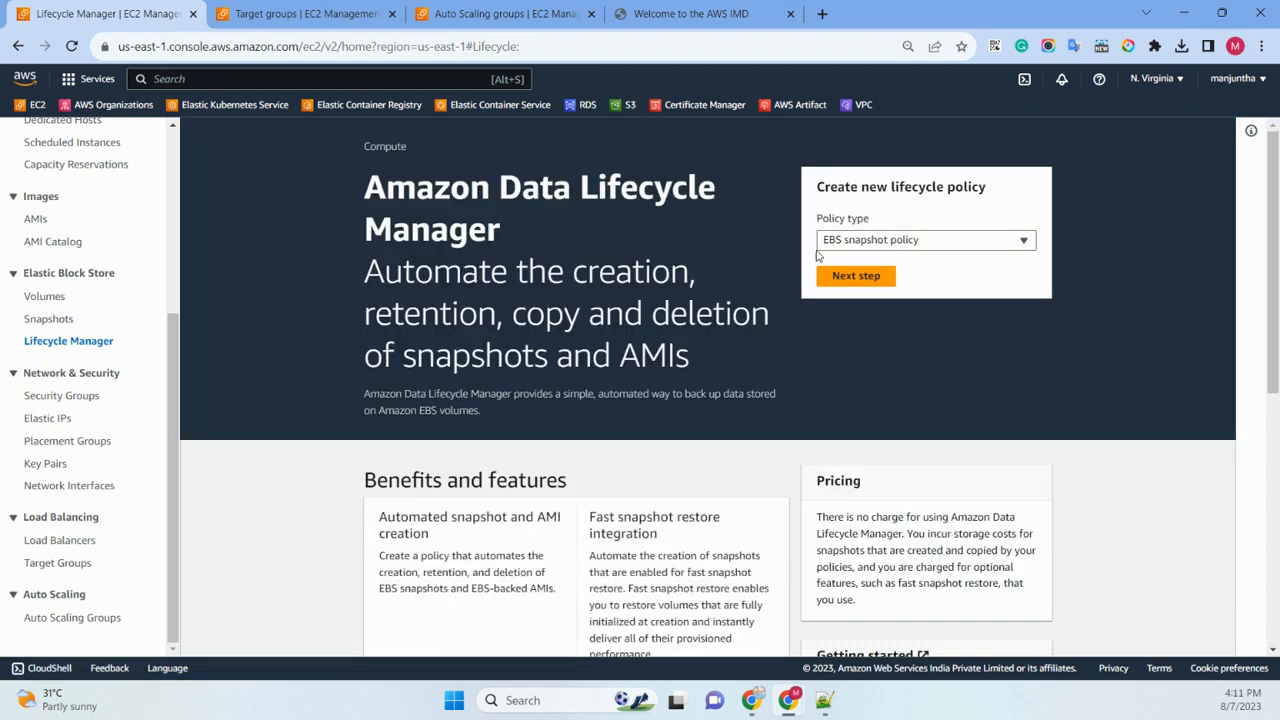
{"action": "left_click", "coordinate": [850, 241]}
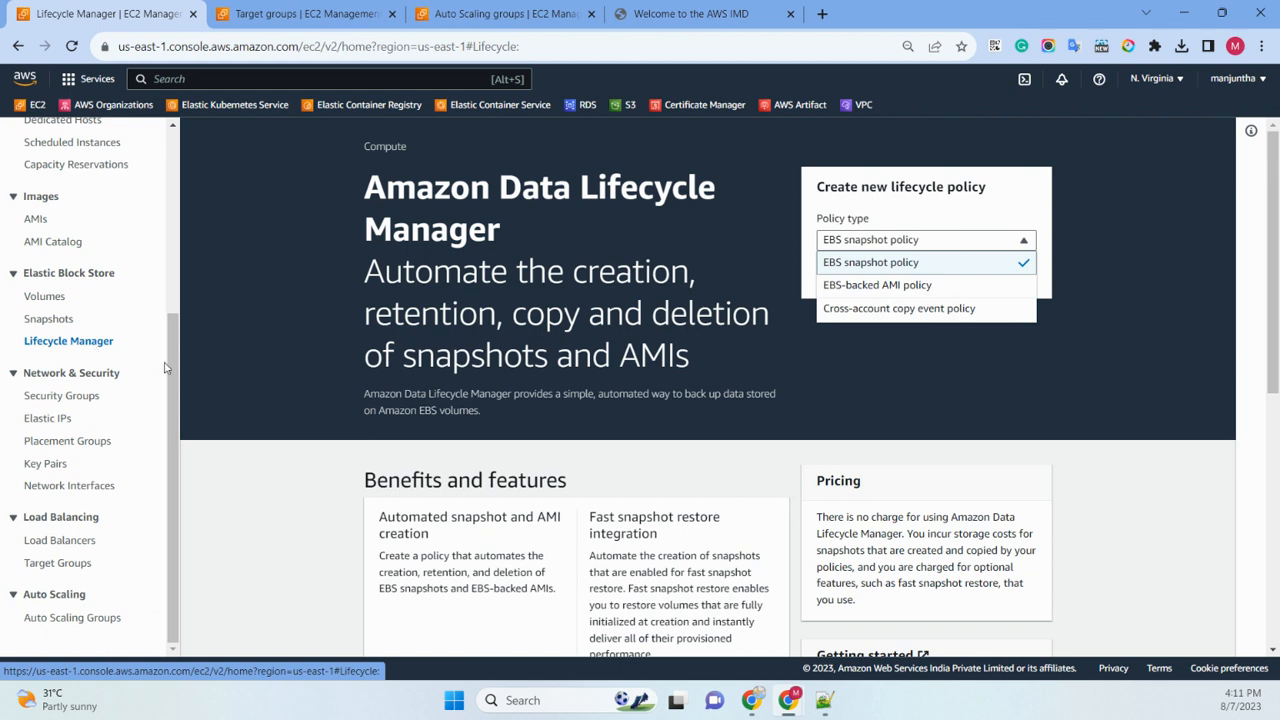
{"action": "left_click", "coordinate": [67, 398]}
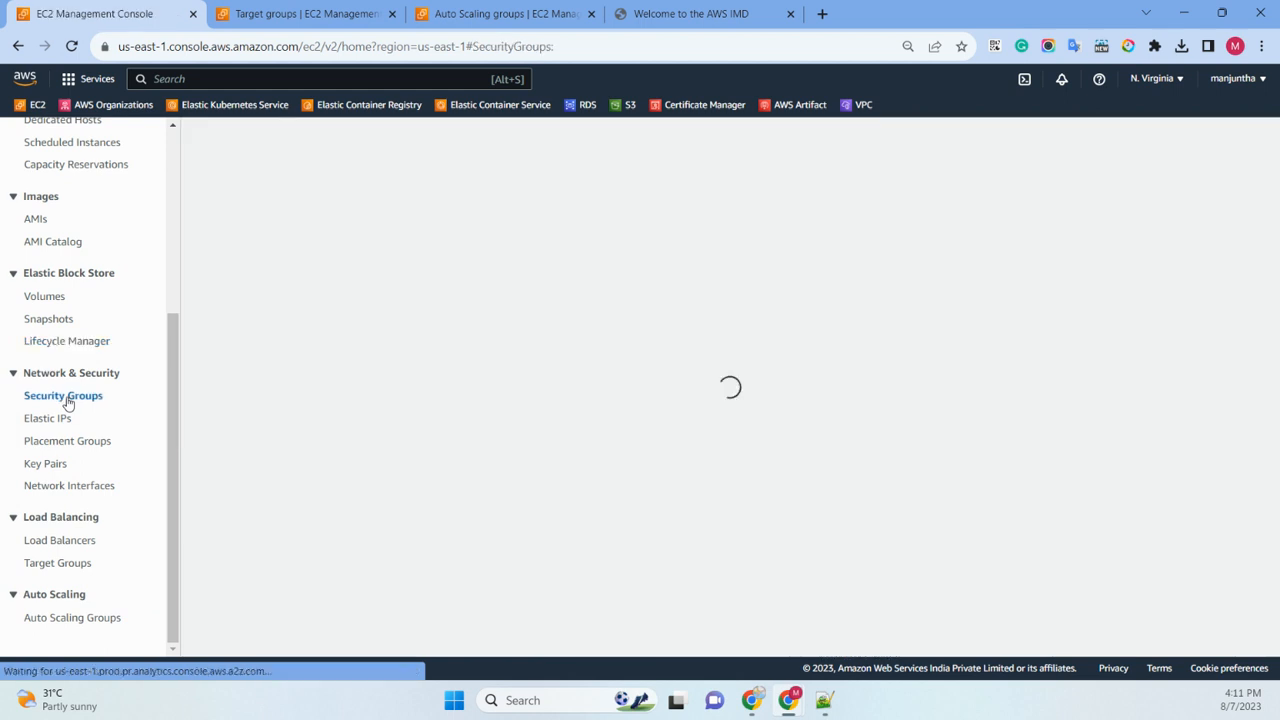